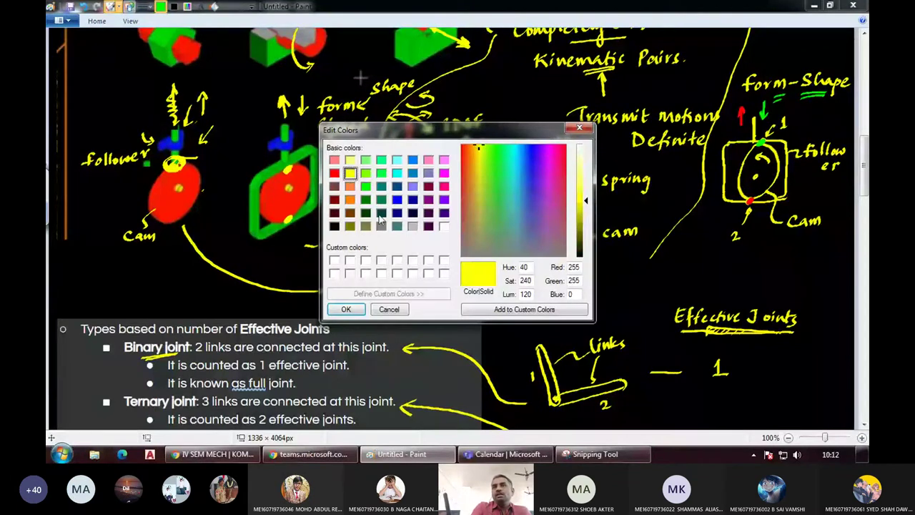
# Confirm yellow as the drawing colour and mark the cam and block images with arrows.
pyautogui.press('Return')
pyautogui.scroll(3, 506, 240)
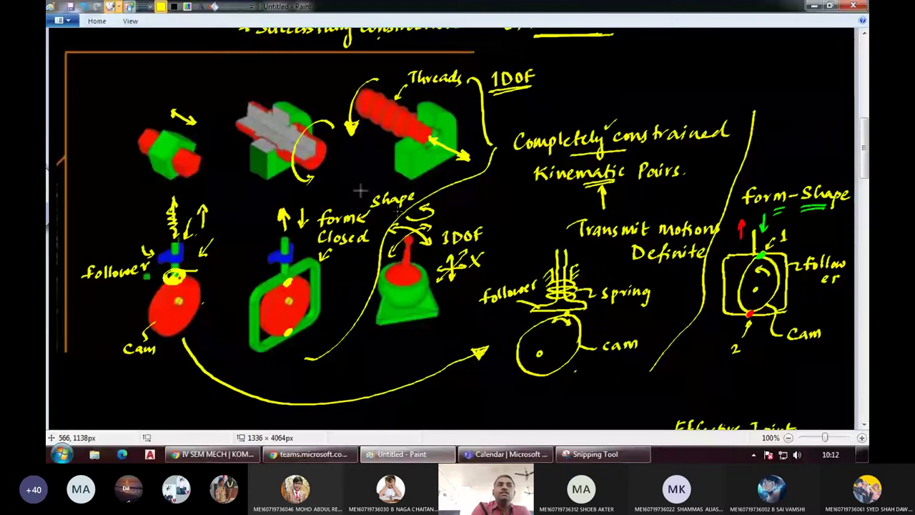
pyautogui.moveTo(136, 105); pyautogui.dragTo(146, 115)
pyautogui.moveTo(261, 75); pyautogui.dragTo(264, 88)
# Add small arrows pointing at the 3D pairs and a down arrow beside the follower spring.
pyautogui.moveTo(373, 153); pyautogui.dragTo(388, 151)
pyautogui.moveTo(419, 346); pyautogui.dragTo(418, 330)
pyautogui.moveTo(266, 368); pyautogui.dragTo(264, 355)
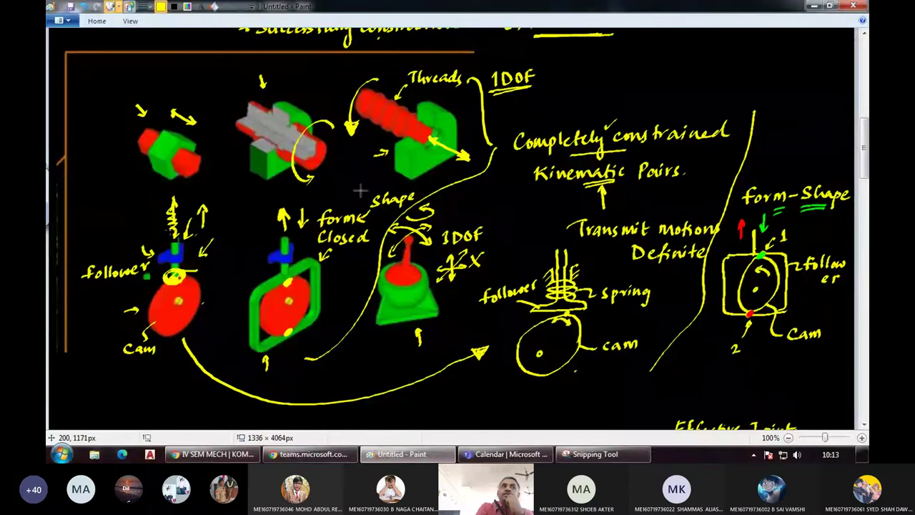
pyautogui.moveTo(152, 199)
pyautogui.mouseDown()
pyautogui.moveTo(154, 222)
pyautogui.moveTo(159, 212)
pyautogui.mouseUp()
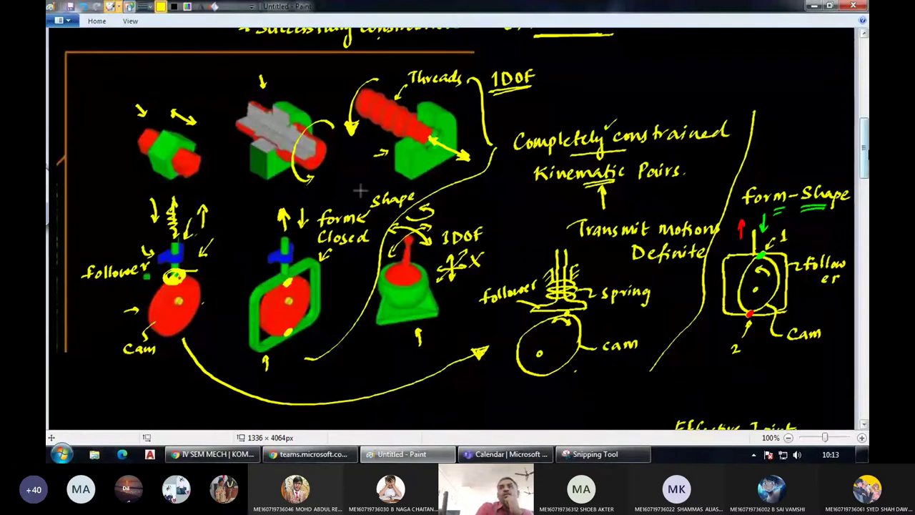
pyautogui.moveTo(863, 151); pyautogui.dragTo(861, 203)
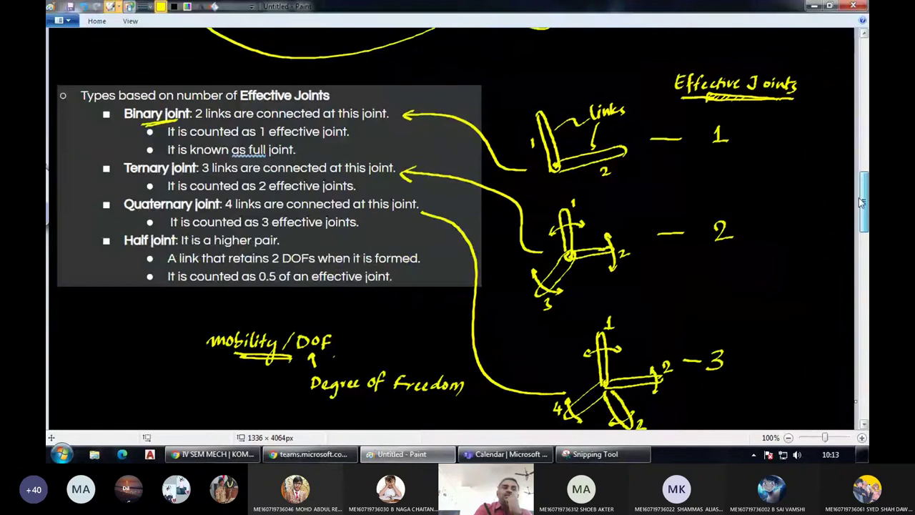
pyautogui.moveTo(861, 203); pyautogui.dragTo(861, 241)
pyautogui.click(258, 455)
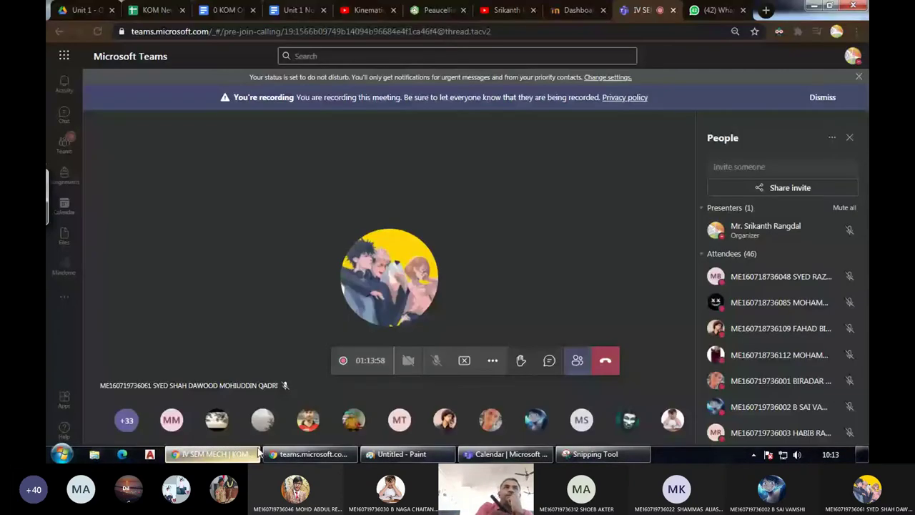
pyautogui.click(293, 10)
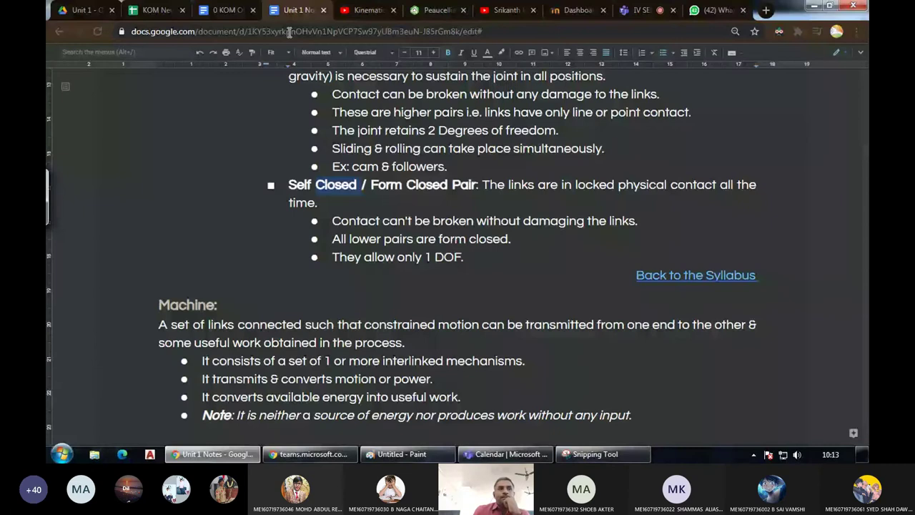
pyautogui.hotkey('alt', 'Tab')
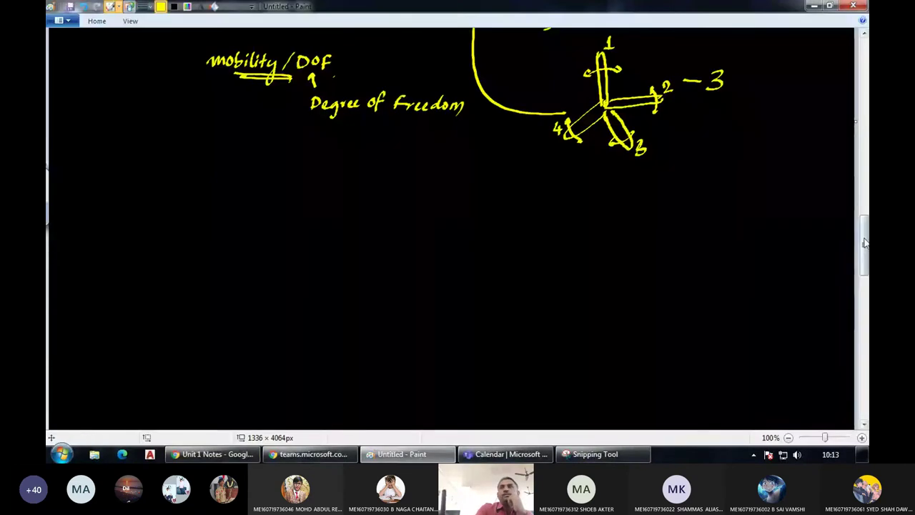
# Tick off Link / Element / Key and Joint / Pair in the topic list.
pyautogui.moveTo(863, 246); pyautogui.dragTo(863, 168)
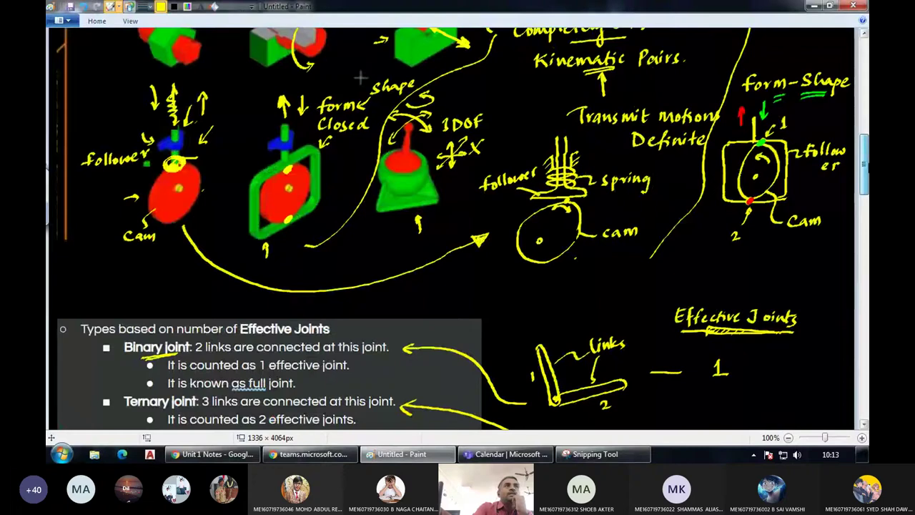
pyautogui.scroll(10, 360, 77)
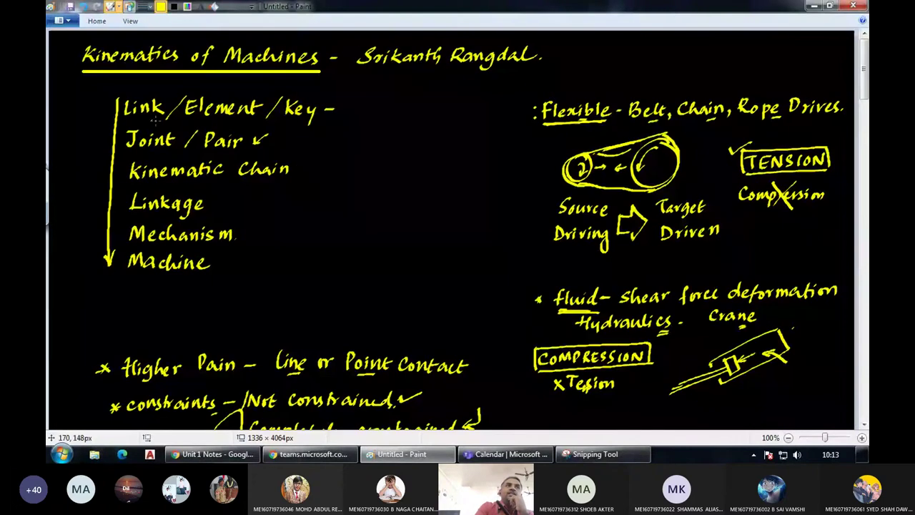
pyautogui.moveTo(93, 111); pyautogui.dragTo(120, 100)
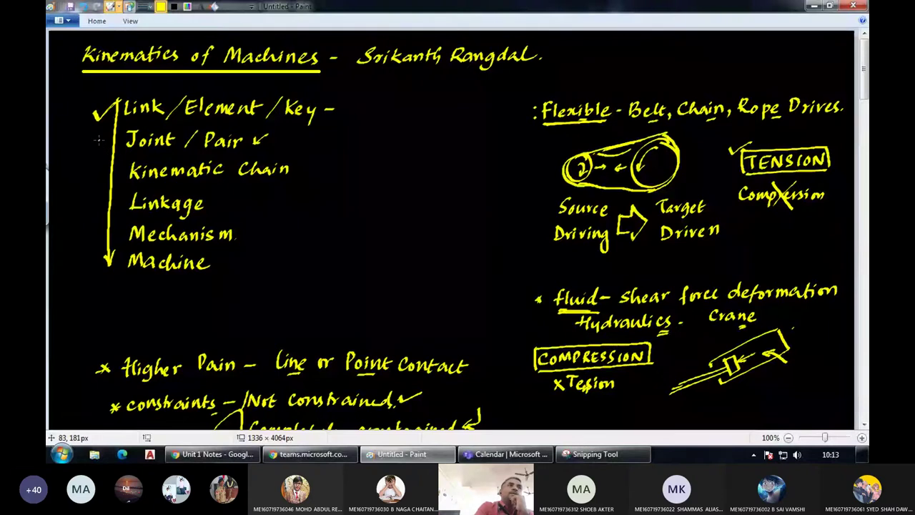
pyautogui.moveTo(97, 141); pyautogui.dragTo(115, 134)
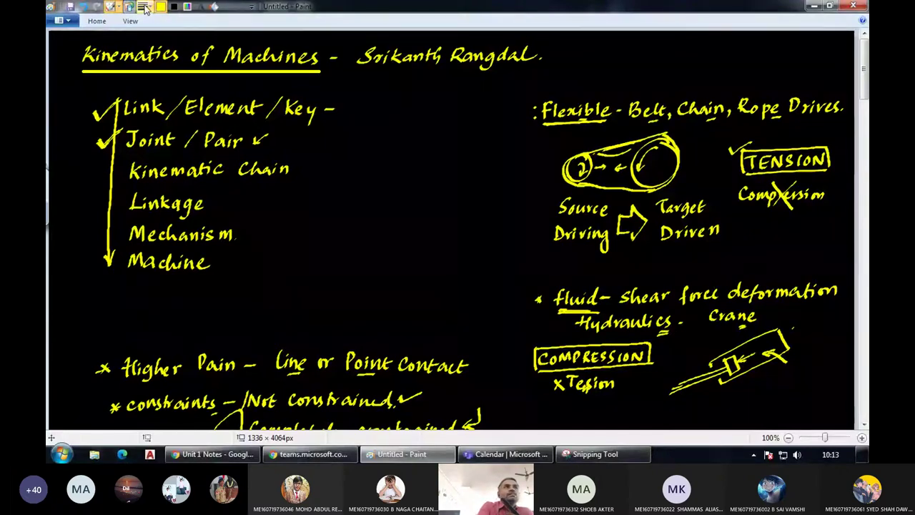
# Select the Kinematic Chain to Machine list and scroll down to the blank area.
pyautogui.click(231, 10)
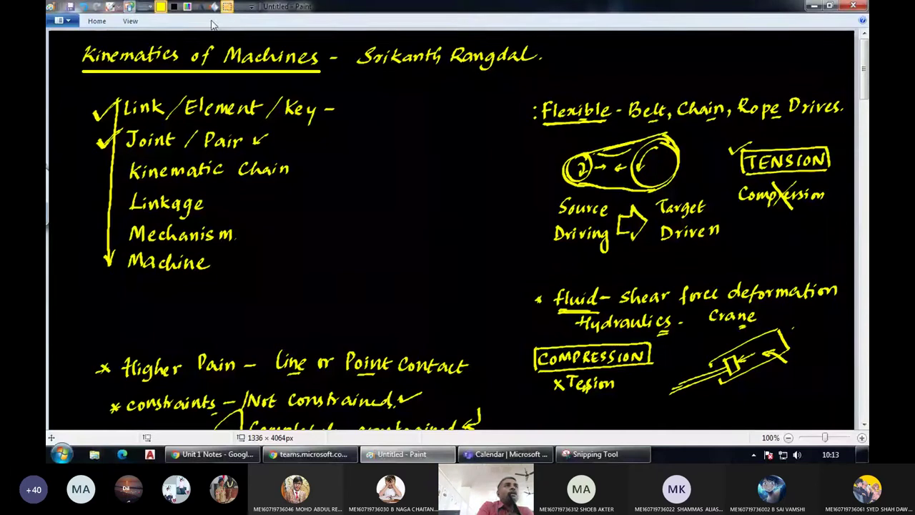
pyautogui.moveTo(114, 152)
pyautogui.mouseDown()
pyautogui.moveTo(279, 288)
pyautogui.moveTo(301, 277)
pyautogui.mouseUp()
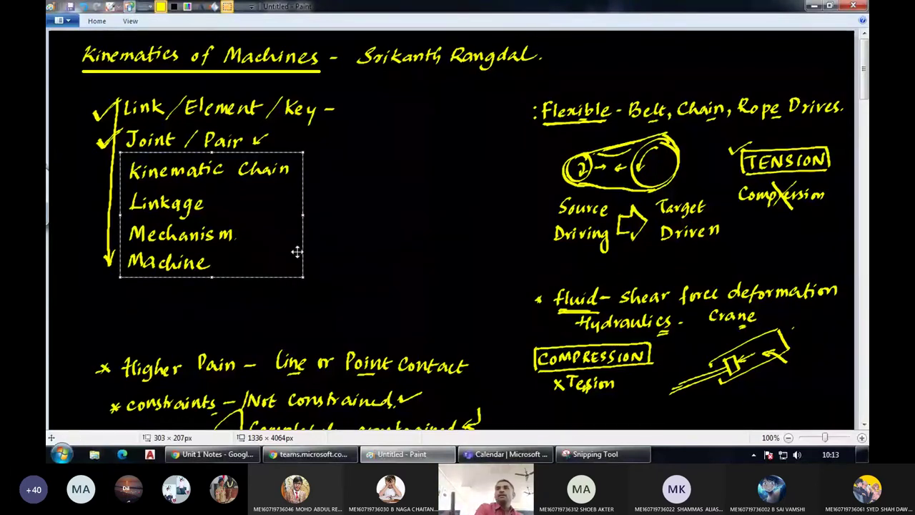
pyautogui.moveTo(863, 95); pyautogui.dragTo(863, 136)
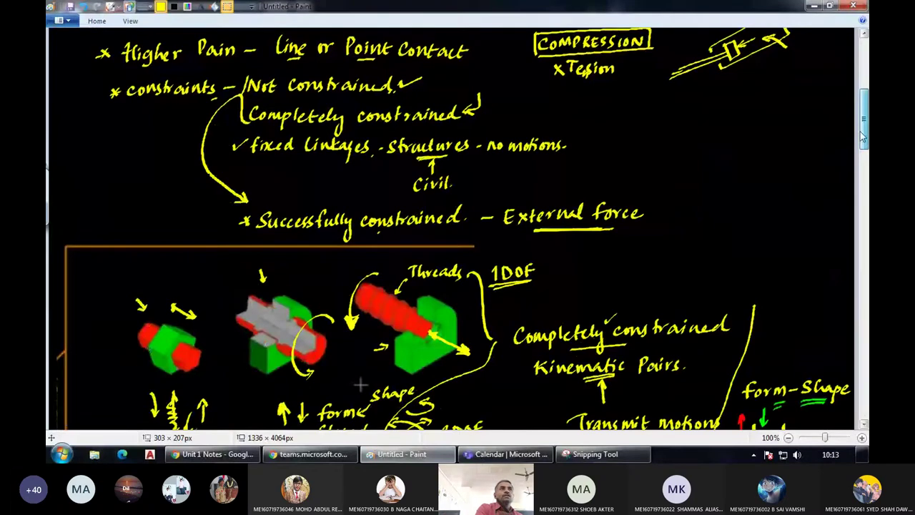
pyautogui.moveTo(864, 136); pyautogui.dragTo(863, 257)
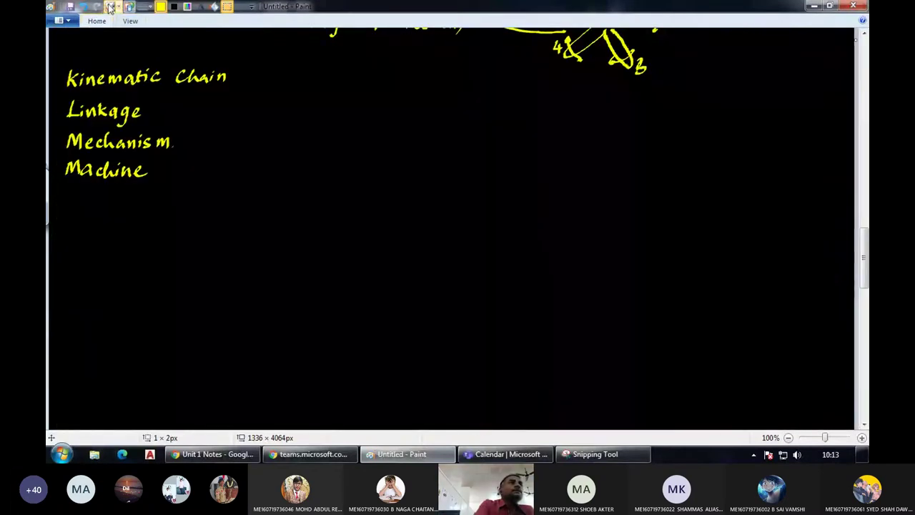
# Tick Kinematic Chain, Linkage and Mechanism with the pencil, and put a bullet before Linkage.
pyautogui.click(109, 8)
pyautogui.moveTo(228, 80); pyautogui.dragTo(247, 71)
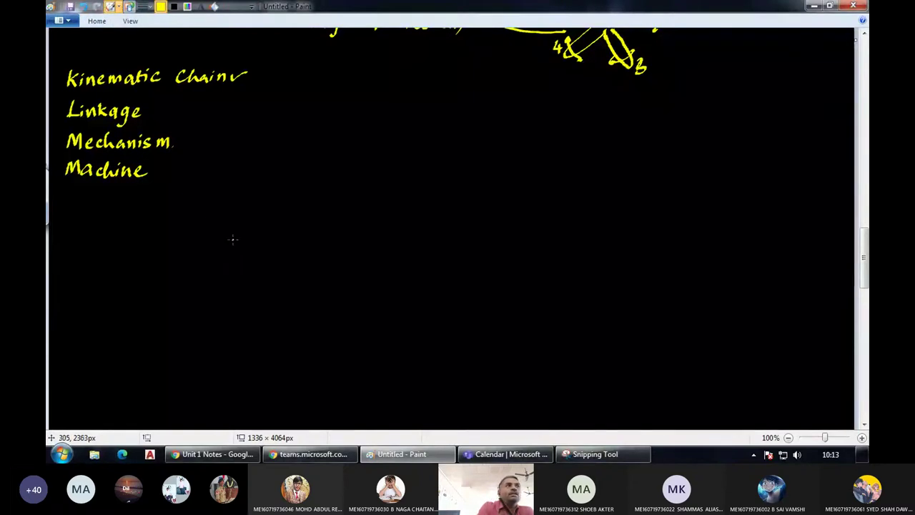
pyautogui.moveTo(147, 113); pyautogui.dragTo(158, 109)
pyautogui.moveTo(176, 143); pyautogui.dragTo(189, 138)
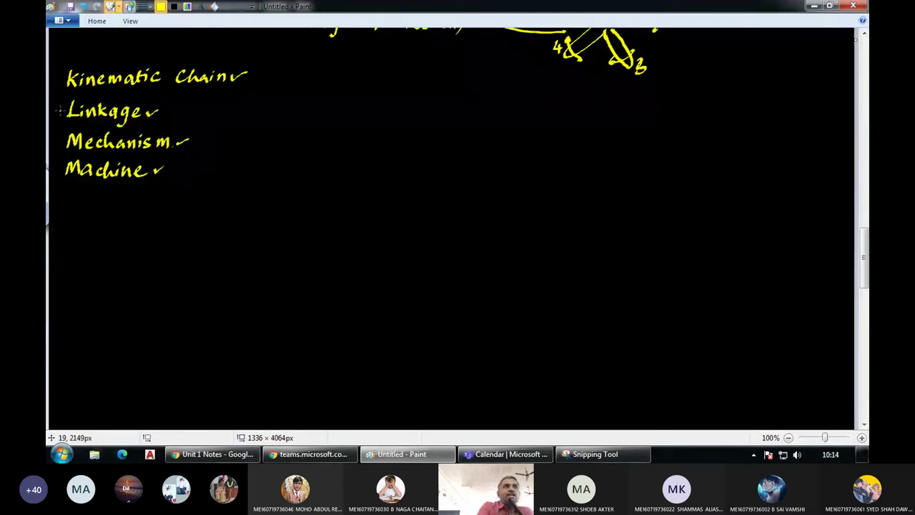
pyautogui.moveTo(59, 109); pyautogui.dragTo(58, 109)
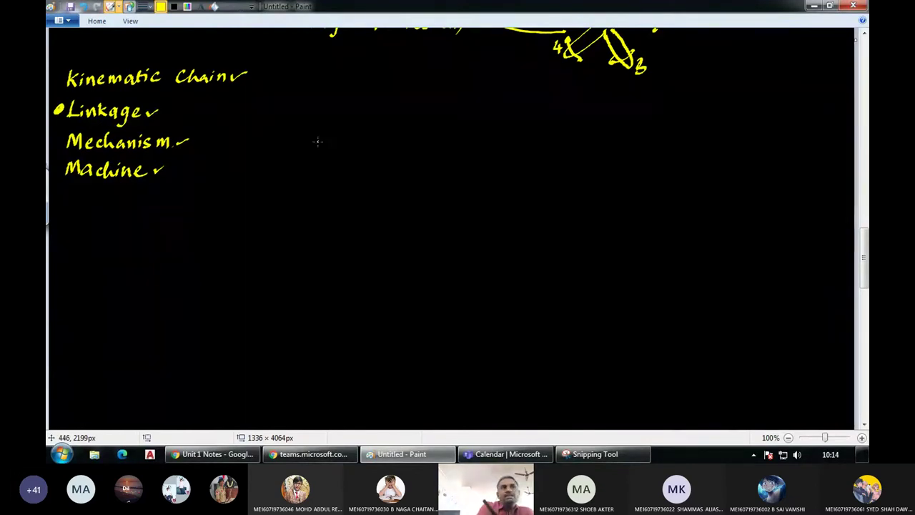
# Handwrite an arrow and 'Any set of links connected such that relative motion is possible' after Linkage.
pyautogui.moveTo(168, 112); pyautogui.dragTo(237, 113)
pyautogui.moveTo(238, 107)
pyautogui.mouseDown()
pyautogui.moveTo(243, 127)
pyautogui.moveTo(256, 111)
pyautogui.moveTo(278, 117)
pyautogui.mouseUp()
pyautogui.moveTo(292, 109); pyautogui.dragTo(297, 111)
pyautogui.moveTo(301, 101)
pyautogui.mouseDown()
pyautogui.moveTo(303, 119)
pyautogui.moveTo(343, 105)
pyautogui.moveTo(399, 114)
pyautogui.moveTo(465, 102)
pyautogui.moveTo(467, 113)
pyautogui.mouseUp()
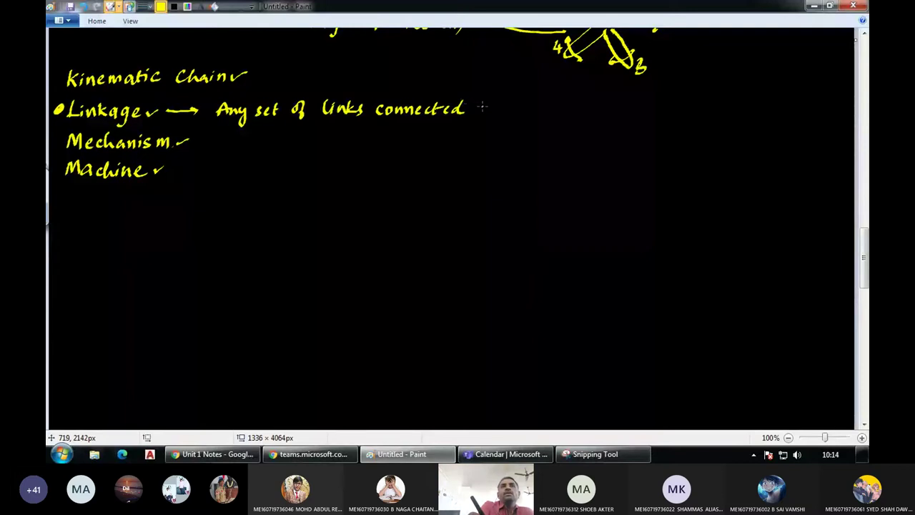
pyautogui.moveTo(486, 105)
pyautogui.mouseDown()
pyautogui.moveTo(479, 113)
pyautogui.moveTo(534, 113)
pyautogui.mouseUp()
pyautogui.moveTo(538, 100); pyautogui.dragTo(558, 113)
pyautogui.moveTo(561, 100)
pyautogui.mouseDown()
pyautogui.moveTo(566, 113)
pyautogui.moveTo(569, 104)
pyautogui.mouseUp()
pyautogui.moveTo(581, 106); pyautogui.dragTo(747, 112)
pyautogui.moveTo(760, 107); pyautogui.dragTo(815, 111)
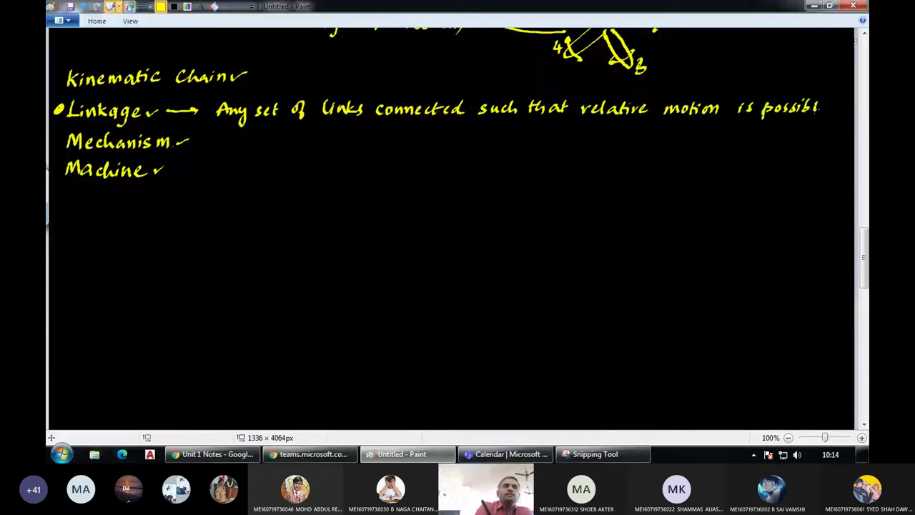
# Draw a pentagon linkage, number its links 1–5 and dot its joints.
pyautogui.moveTo(255, 250)
pyautogui.mouseDown()
pyautogui.moveTo(342, 245)
pyautogui.moveTo(294, 211)
pyautogui.moveTo(336, 230)
pyautogui.moveTo(342, 245)
pyautogui.mouseUp()
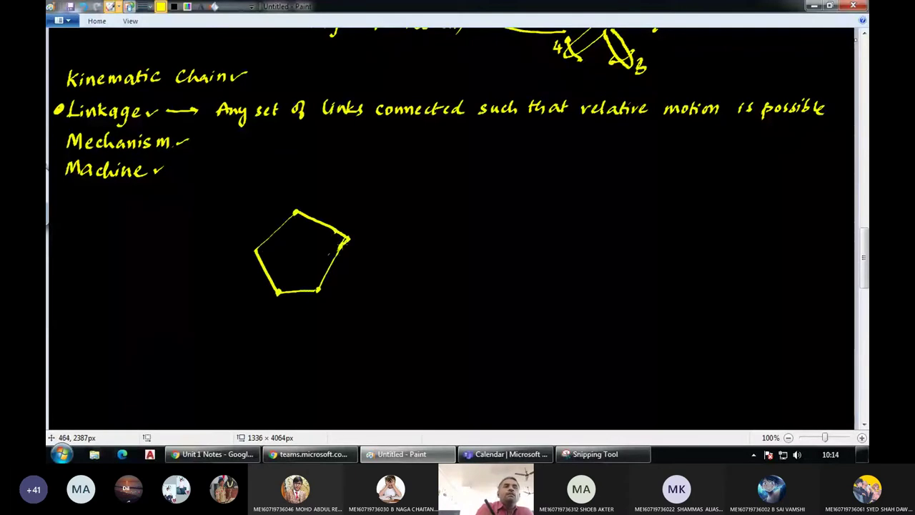
pyautogui.moveTo(256, 277); pyautogui.dragTo(256, 281)
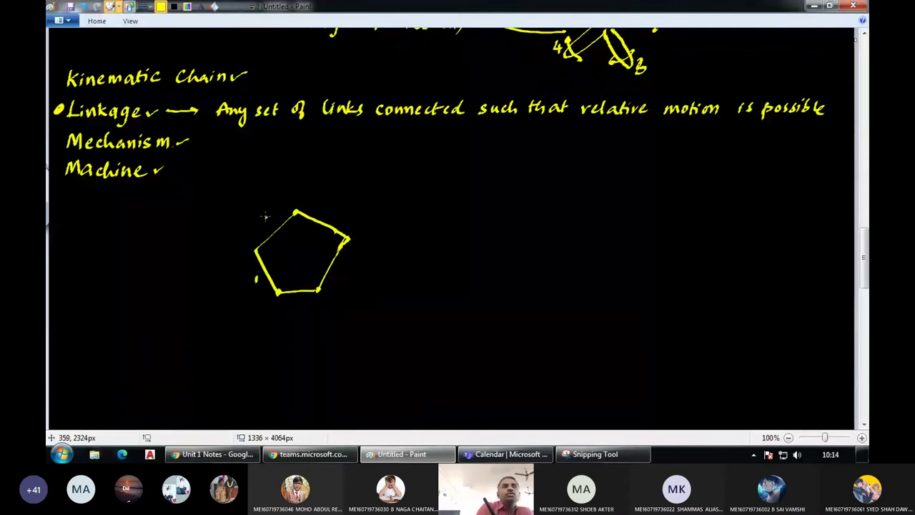
pyautogui.moveTo(264, 215); pyautogui.dragTo(270, 222)
pyautogui.moveTo(323, 205); pyautogui.dragTo(326, 215)
pyautogui.moveTo(336, 266); pyautogui.dragTo(341, 271)
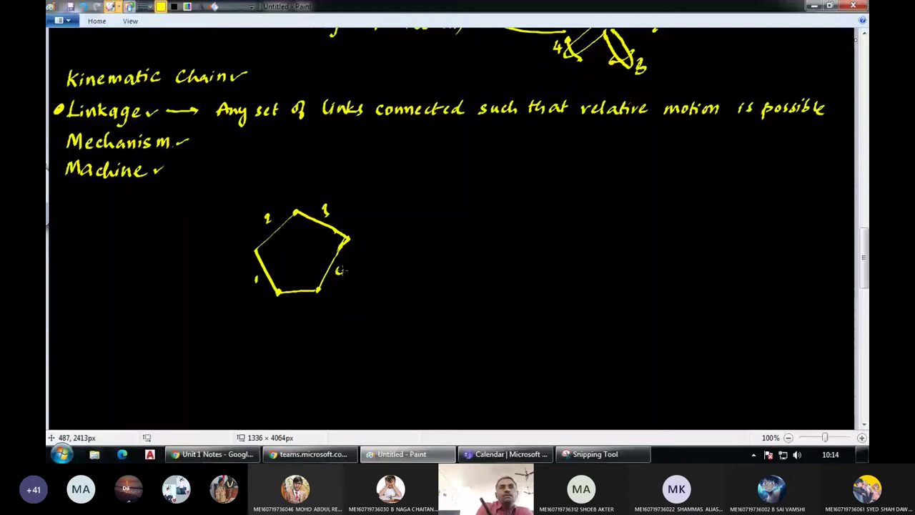
pyautogui.moveTo(341, 266); pyautogui.dragTo(339, 275)
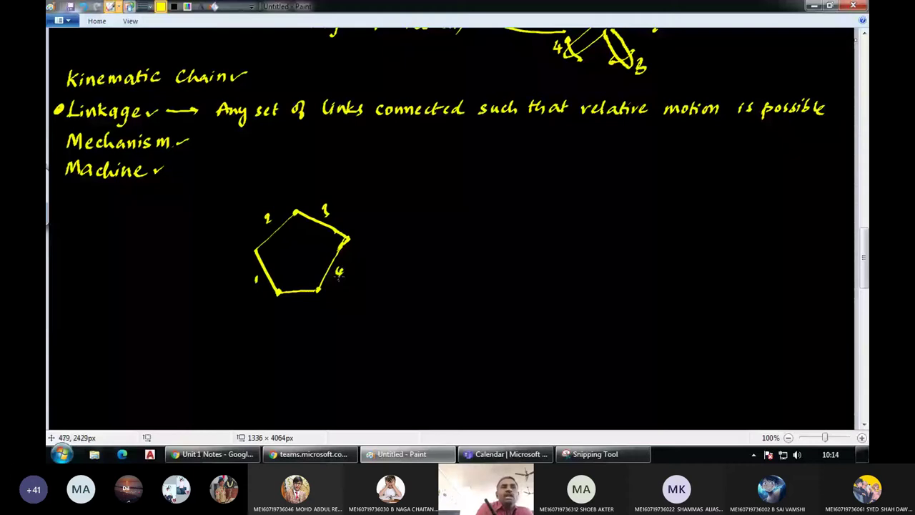
pyautogui.moveTo(295, 300); pyautogui.dragTo(301, 309)
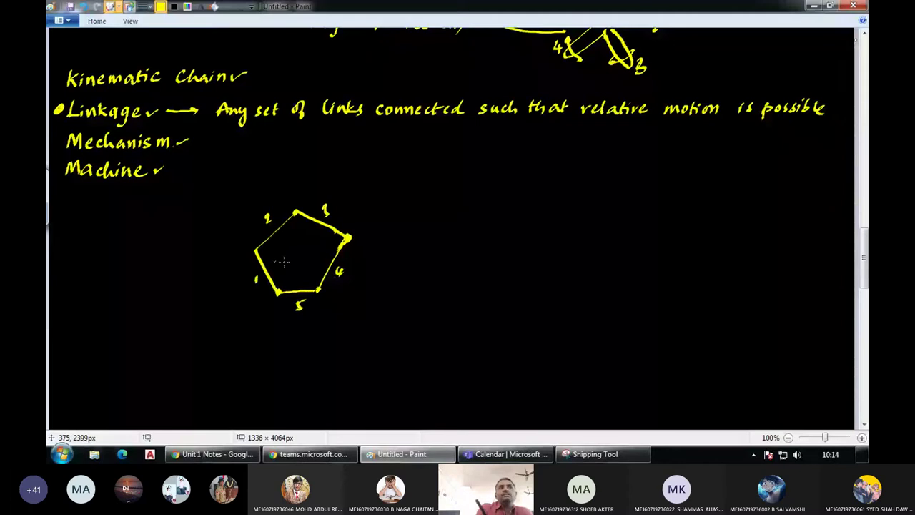
pyautogui.click(257, 250)
pyautogui.click(318, 289)
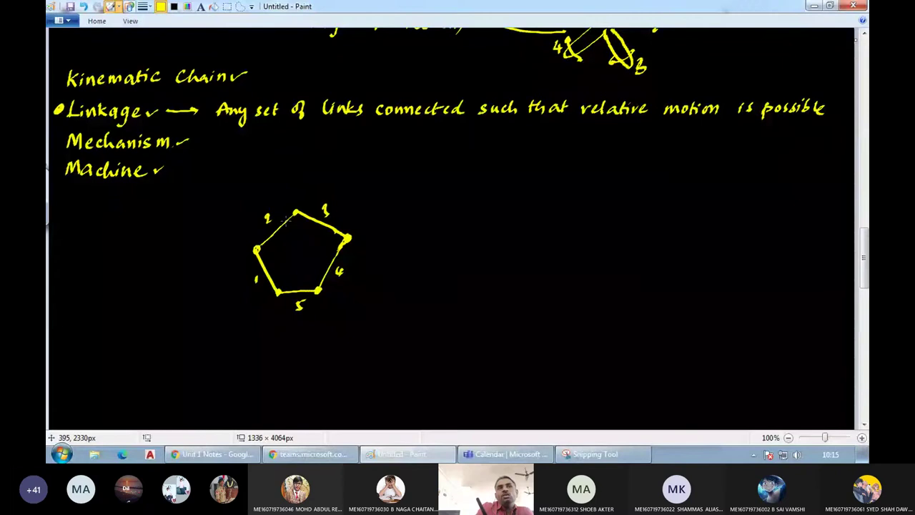
# Write and underline 2DOF, add a rotation arrow on link 4, and start a second linkage sketch.
pyautogui.moveTo(372, 233); pyautogui.dragTo(394, 241)
pyautogui.moveTo(400, 232); pyautogui.dragTo(402, 243)
pyautogui.moveTo(409, 231); pyautogui.dragTo(417, 239)
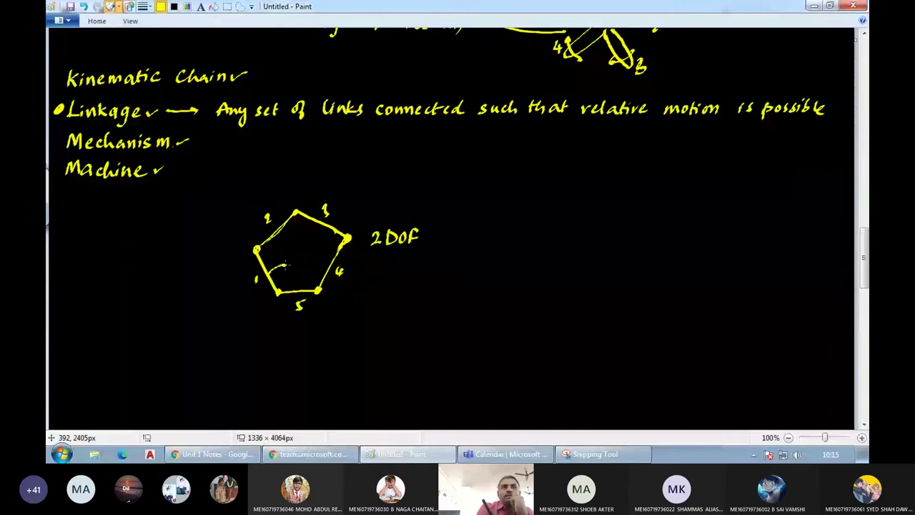
pyautogui.moveTo(329, 270); pyautogui.dragTo(310, 266)
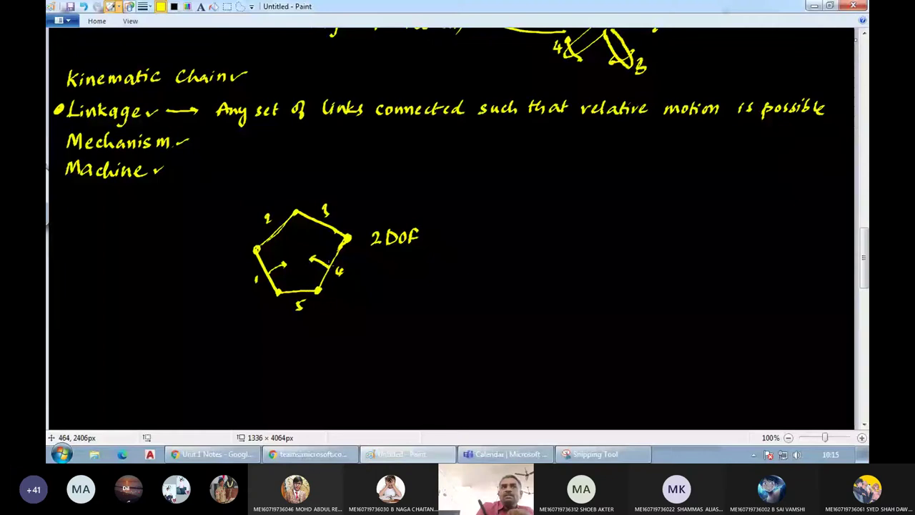
pyautogui.moveTo(370, 251); pyautogui.dragTo(419, 248)
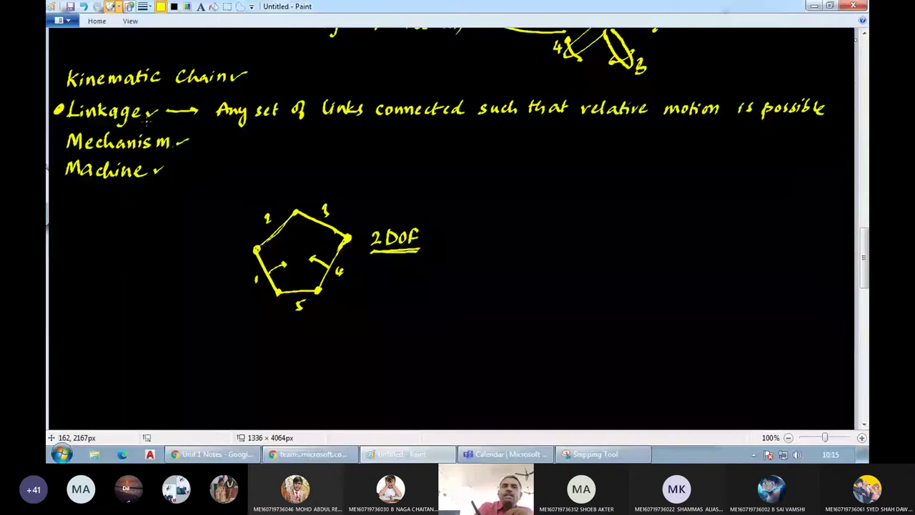
pyautogui.moveTo(439, 279)
pyautogui.mouseDown()
pyautogui.moveTo(477, 307)
pyautogui.moveTo(538, 255)
pyautogui.mouseUp()
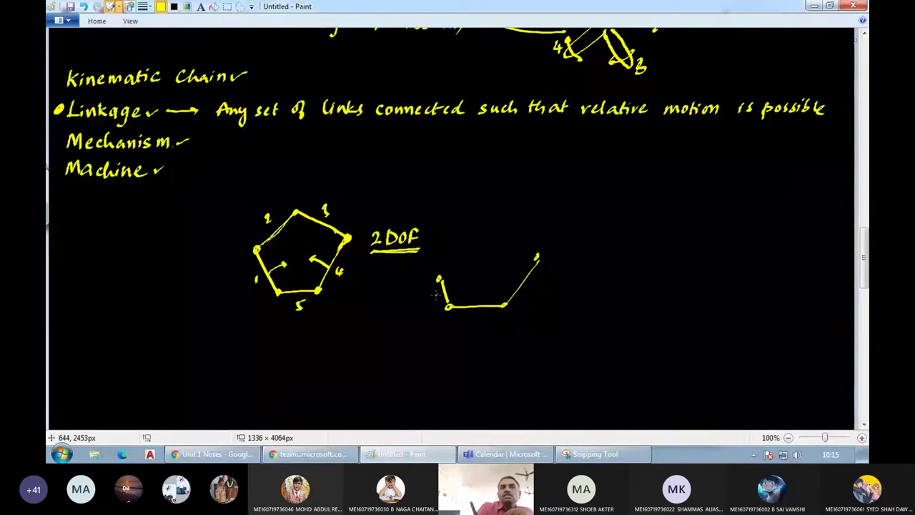
# Number the open chain's links 1–3, mark its joints, and write 'Joints' above it.
pyautogui.moveTo(430, 292)
pyautogui.mouseDown()
pyautogui.moveTo(430, 302)
pyautogui.moveTo(484, 326)
pyautogui.mouseUp()
pyautogui.moveTo(527, 285); pyautogui.dragTo(528, 297)
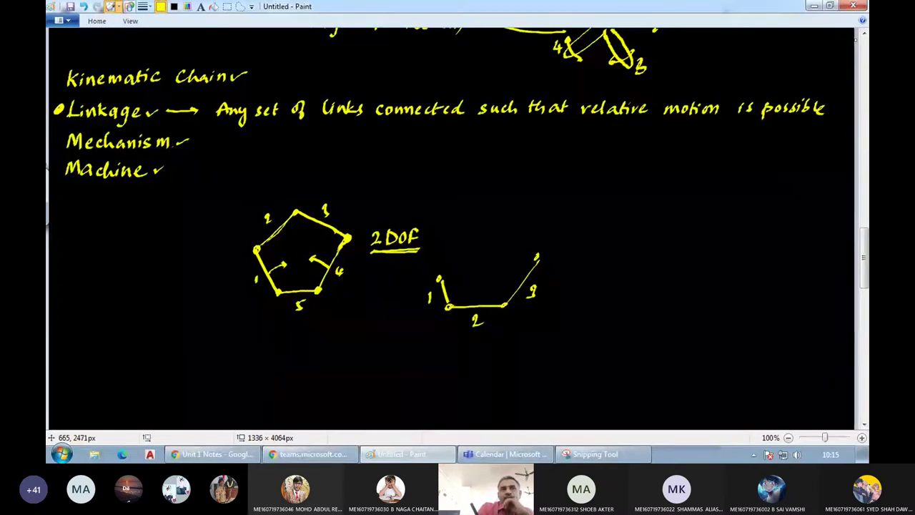
pyautogui.moveTo(459, 289)
pyautogui.mouseDown()
pyautogui.moveTo(457, 299)
pyautogui.moveTo(500, 298)
pyautogui.moveTo(499, 289)
pyautogui.mouseUp()
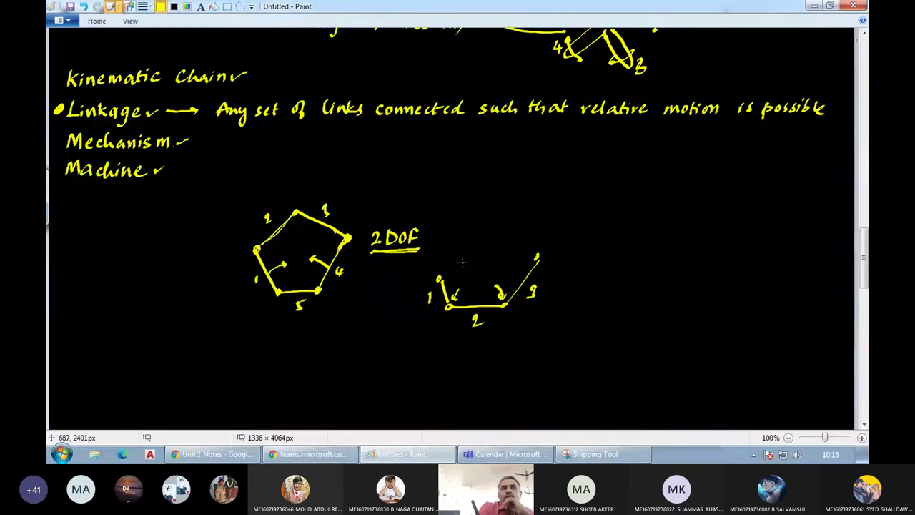
pyautogui.moveTo(469, 265); pyautogui.dragTo(461, 279)
pyautogui.moveTo(475, 276)
pyautogui.mouseDown()
pyautogui.moveTo(541, 252)
pyautogui.moveTo(505, 301)
pyautogui.moveTo(537, 261)
pyautogui.mouseUp()
pyautogui.moveTo(508, 299); pyautogui.dragTo(535, 263)
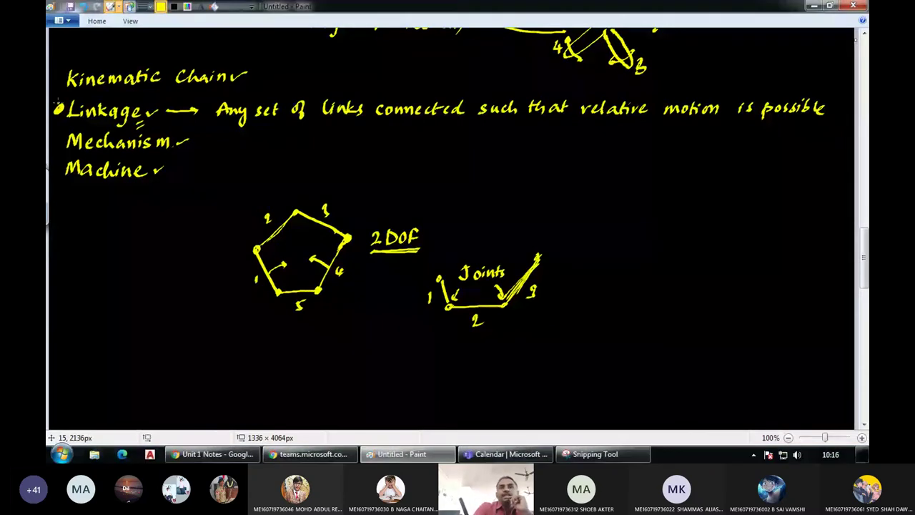
# Bracket the Kinematic Chain heading, sketch a four-link quadrilateral, and switch to the Unit 1 notes.
pyautogui.moveTo(64, 81); pyautogui.dragTo(55, 104)
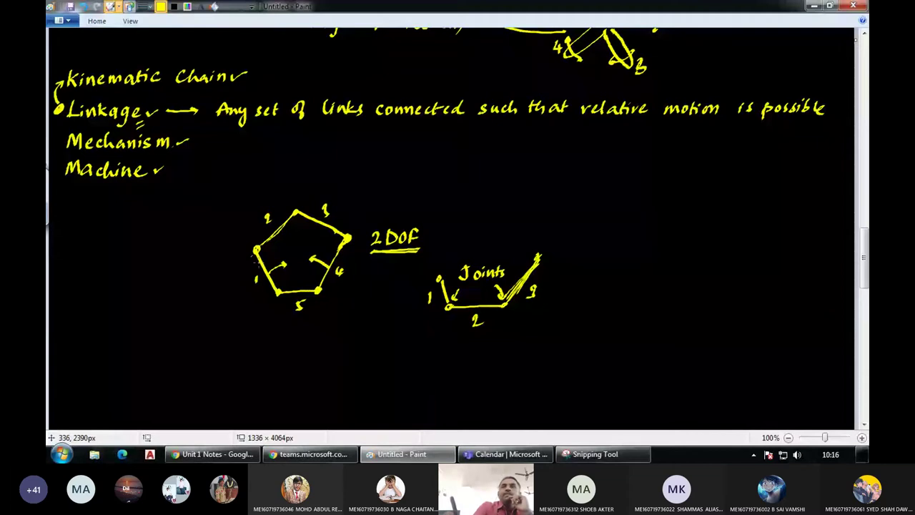
pyautogui.moveTo(599, 239)
pyautogui.mouseDown()
pyautogui.moveTo(704, 272)
pyautogui.moveTo(713, 182)
pyautogui.moveTo(658, 208)
pyautogui.mouseUp()
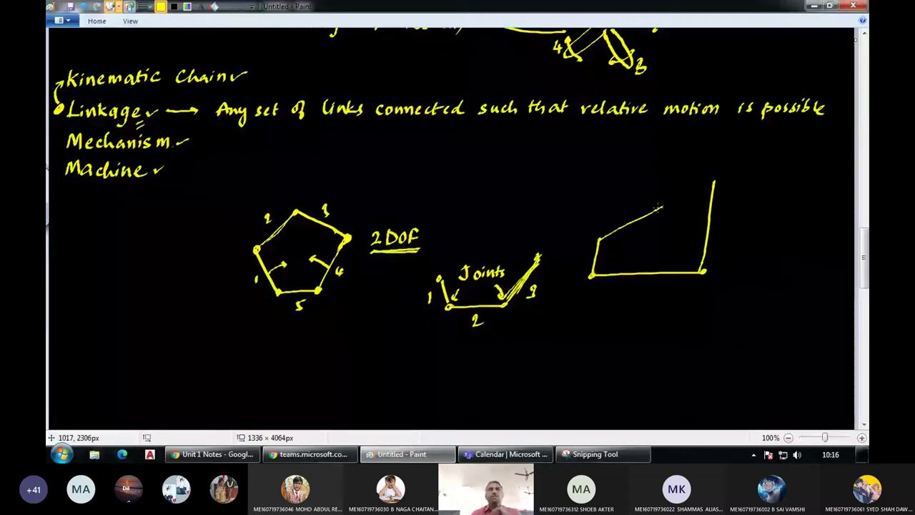
pyautogui.moveTo(658, 207); pyautogui.dragTo(713, 182)
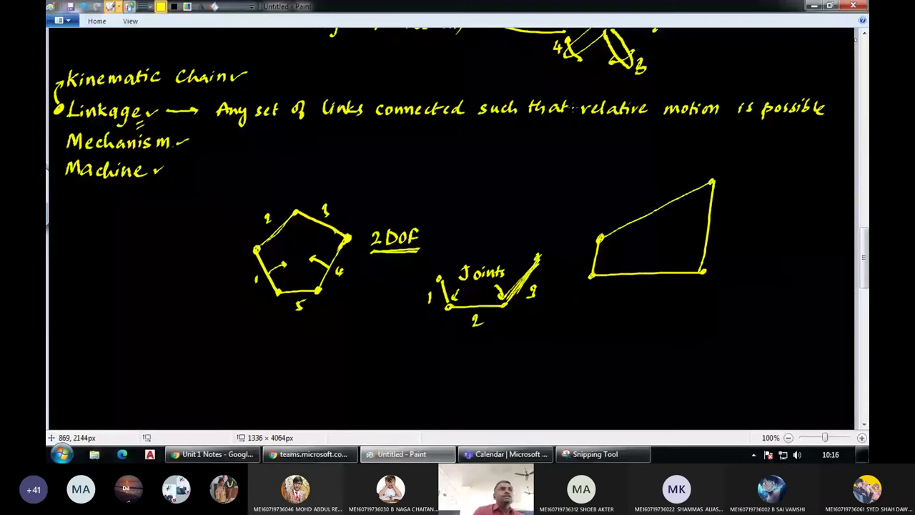
pyautogui.hotkey('alt', 'Tab')
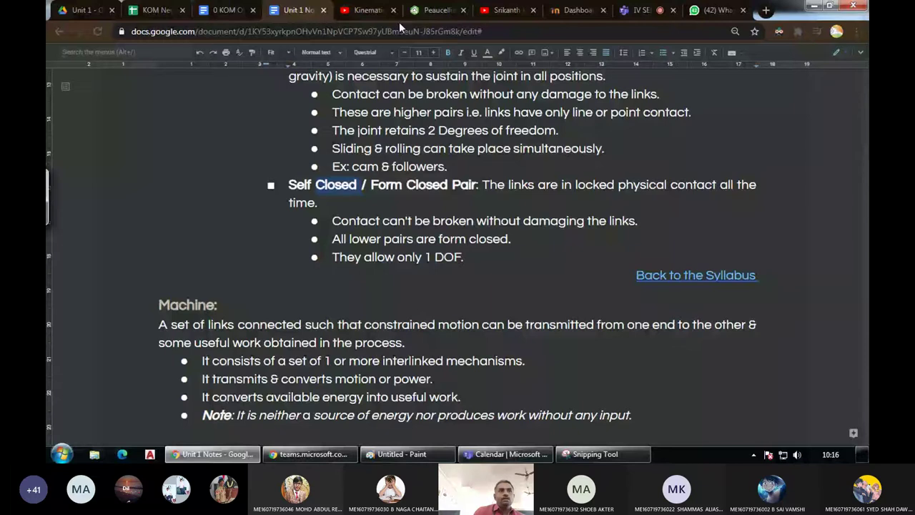
# Open the 4 bar / Quadric Chain Inversions New document in Onshape at the front view.
pyautogui.click(428, 10)
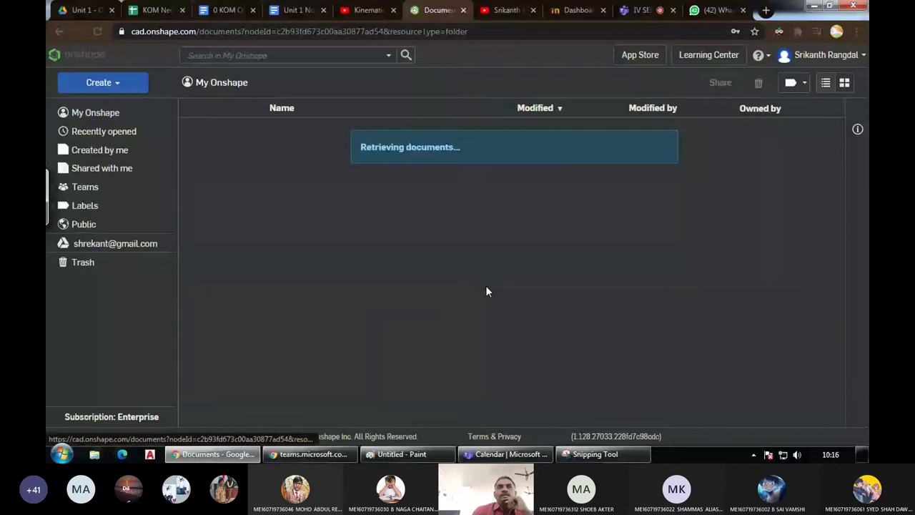
pyautogui.click(350, 300)
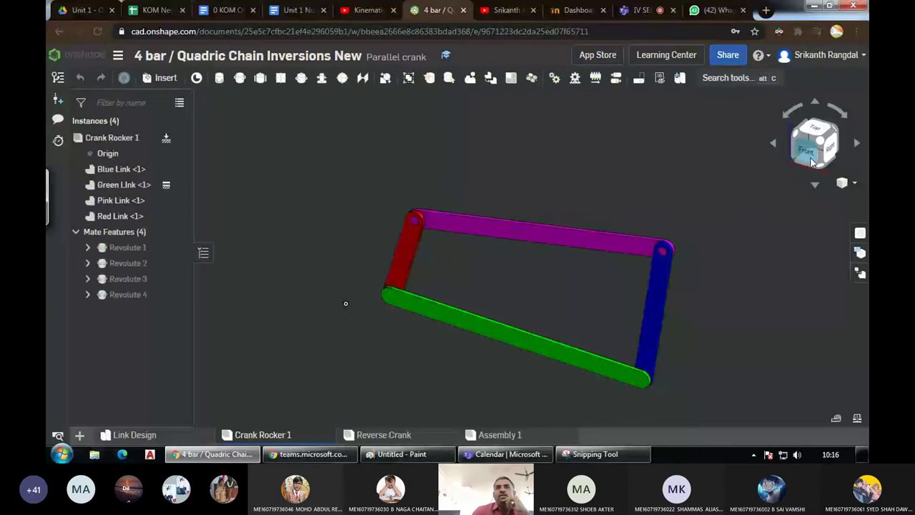
pyautogui.click(811, 161)
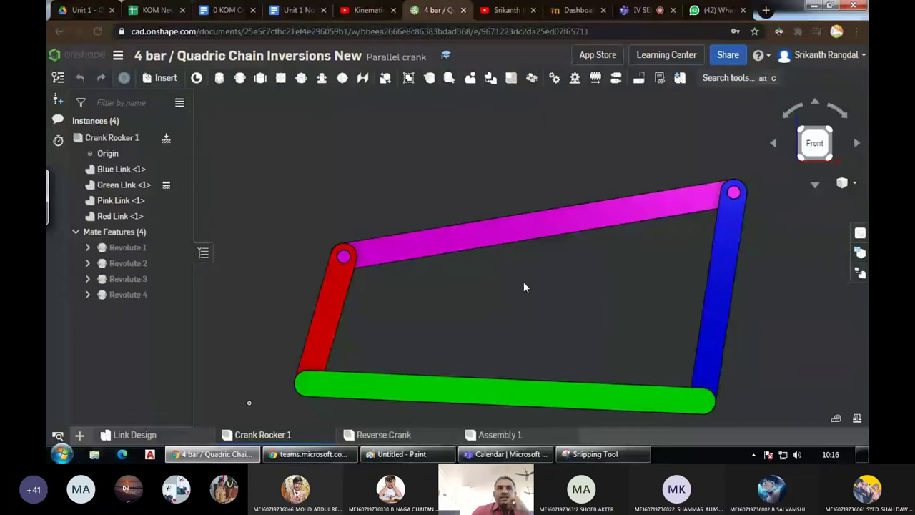
pyautogui.scroll(-1, 429, 277)
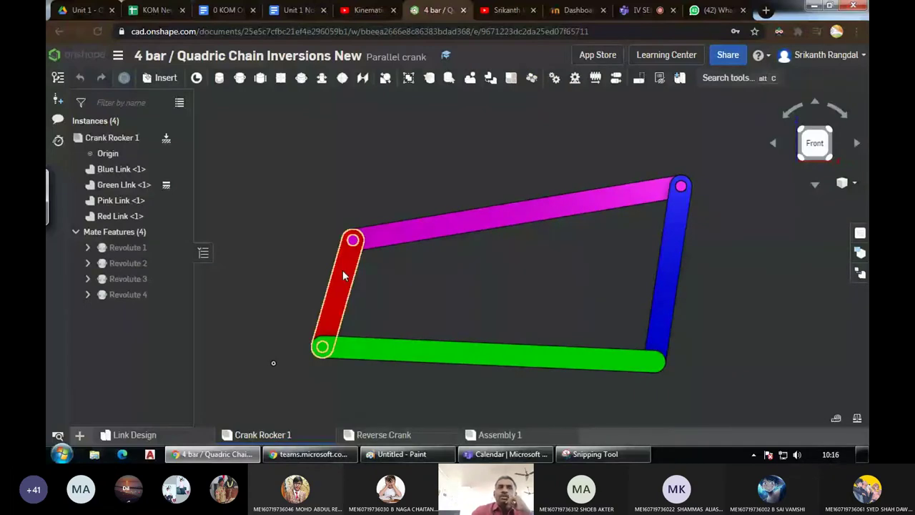
# Swing the red crank back and forth to animate the linkage, then return to Paint.
pyautogui.moveTo(343, 270)
pyautogui.mouseDown()
pyautogui.moveTo(334, 270)
pyautogui.moveTo(356, 269)
pyautogui.mouseUp()
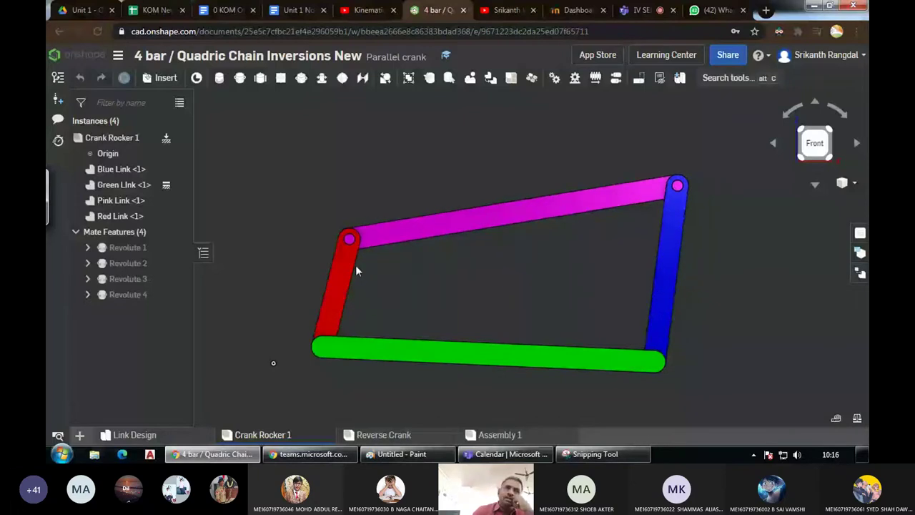
pyautogui.moveTo(356, 270)
pyautogui.mouseDown()
pyautogui.moveTo(361, 281)
pyautogui.moveTo(365, 275)
pyautogui.mouseUp()
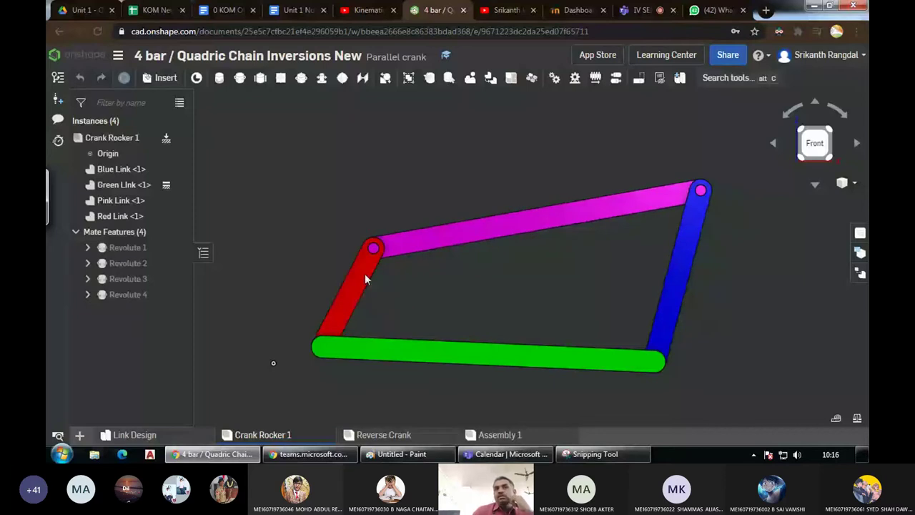
pyautogui.moveTo(364, 279); pyautogui.dragTo(373, 276)
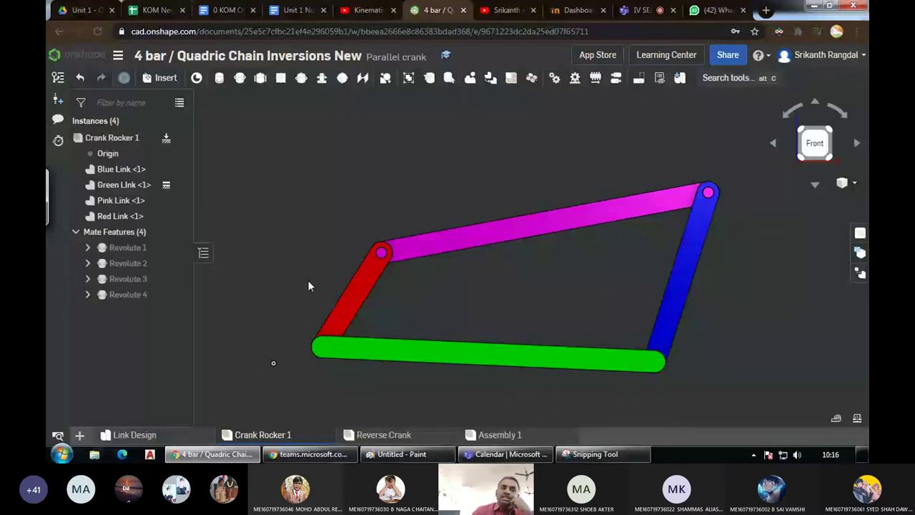
pyautogui.moveTo(352, 299); pyautogui.dragTo(285, 267)
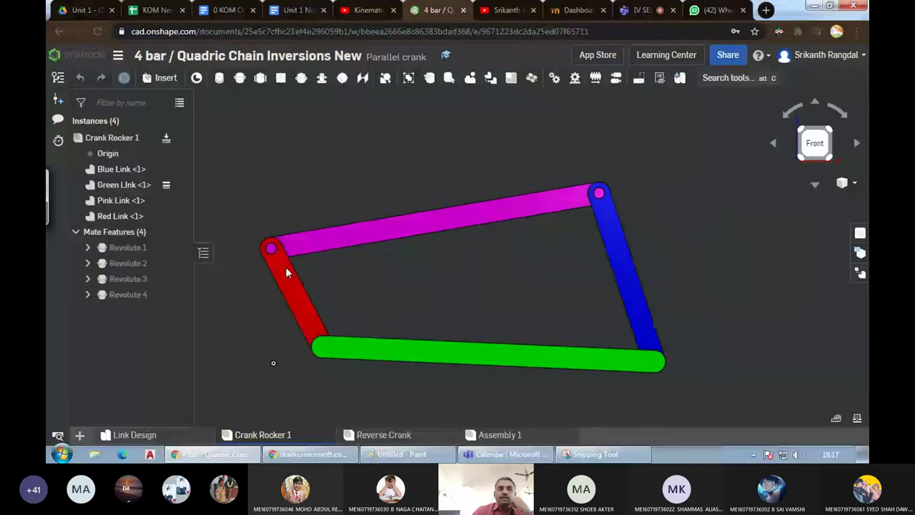
pyautogui.moveTo(286, 267); pyautogui.dragTo(336, 260)
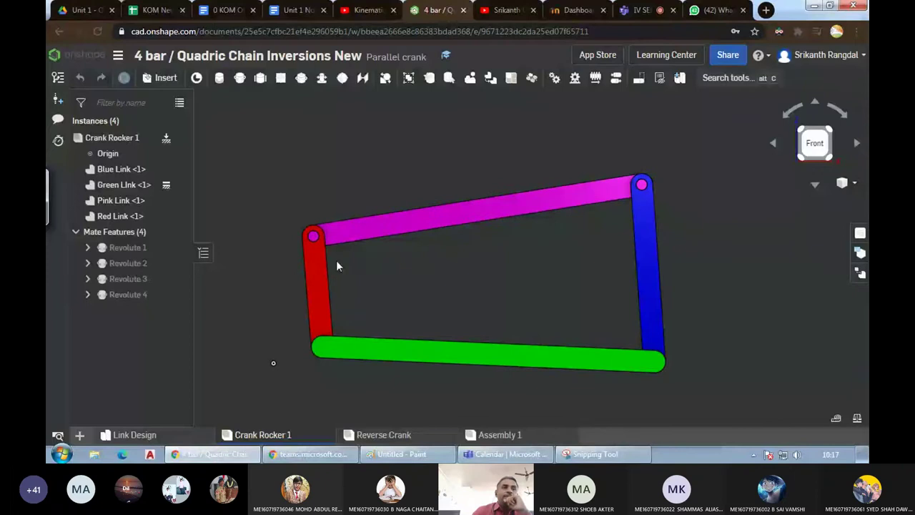
pyautogui.moveTo(337, 262); pyautogui.dragTo(336, 437)
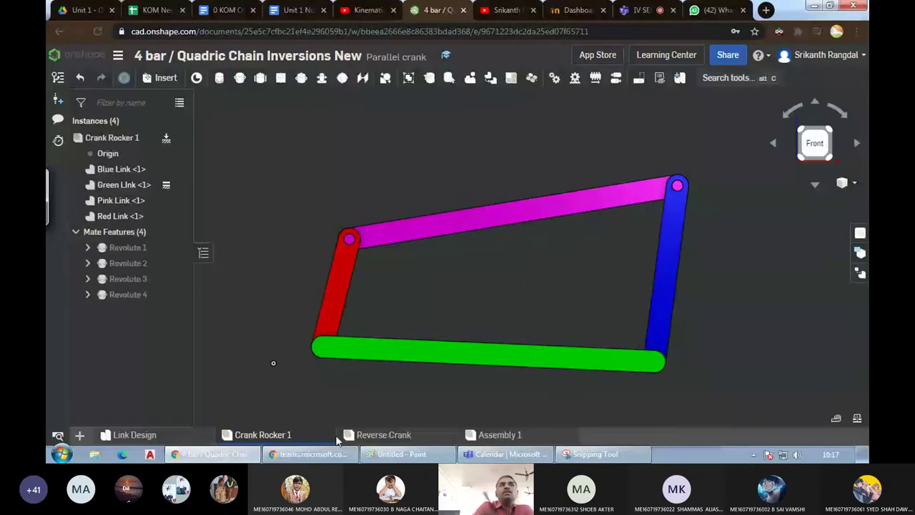
pyautogui.hotkey('alt', 'Tab')
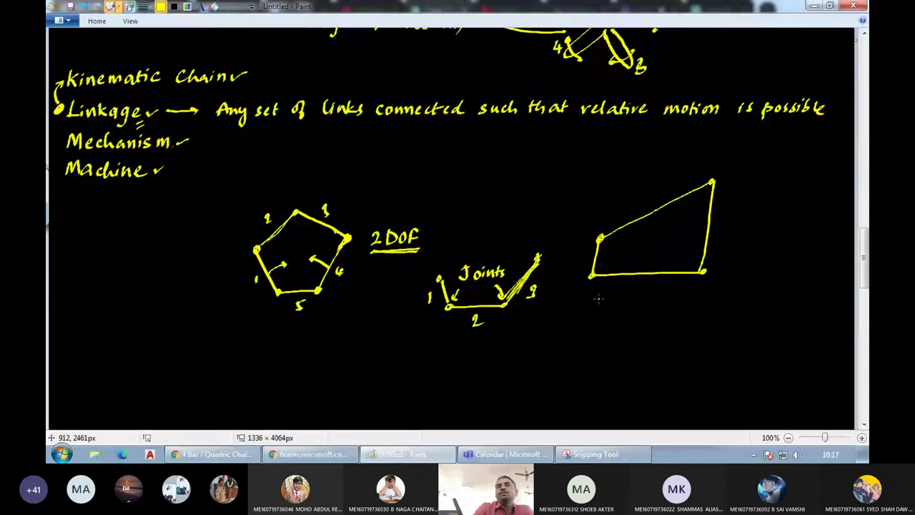
# Draw motion arrows on the quadrilateral's left and right links and write 'Dependant' beneath it.
pyautogui.moveTo(592, 255)
pyautogui.mouseDown()
pyautogui.moveTo(610, 254)
pyautogui.moveTo(592, 253)
pyautogui.mouseUp()
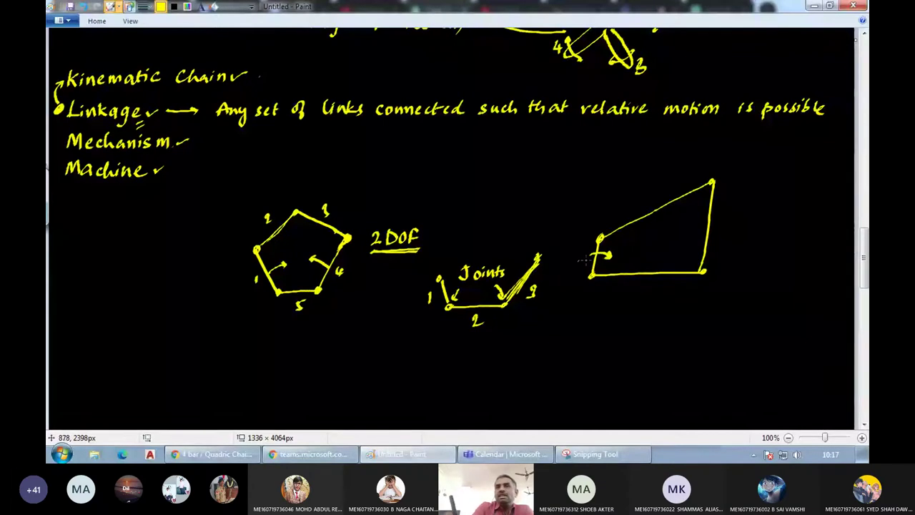
pyautogui.moveTo(693, 234); pyautogui.dragTo(725, 231)
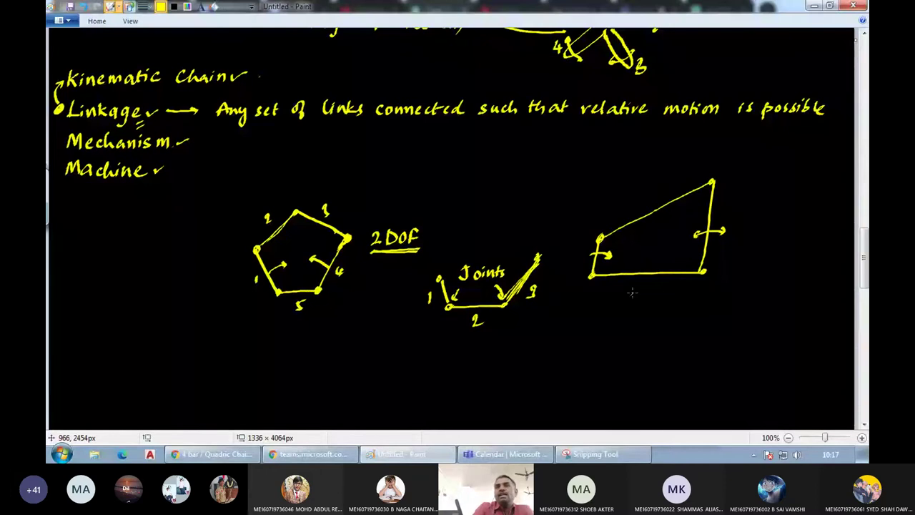
pyautogui.moveTo(629, 293)
pyautogui.mouseDown()
pyautogui.moveTo(722, 306)
pyautogui.moveTo(727, 294)
pyautogui.mouseUp()
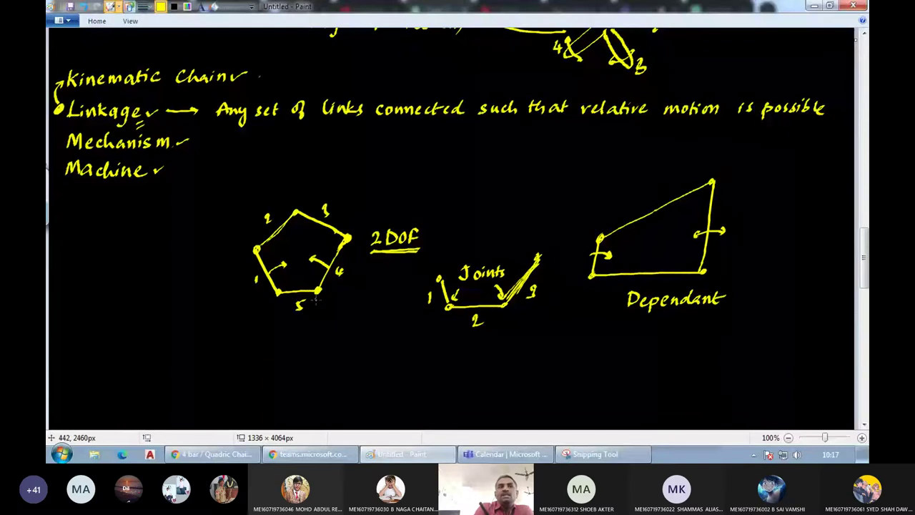
# Rewrite link 1, write 'Independant' under the pentagon, underline Dependant, and bring Onshape back.
pyautogui.moveTo(256, 276); pyautogui.dragTo(256, 288)
pyautogui.moveTo(273, 319)
pyautogui.mouseDown()
pyautogui.moveTo(273, 335)
pyautogui.moveTo(381, 333)
pyautogui.mouseUp()
pyautogui.moveTo(375, 324); pyautogui.dragTo(387, 324)
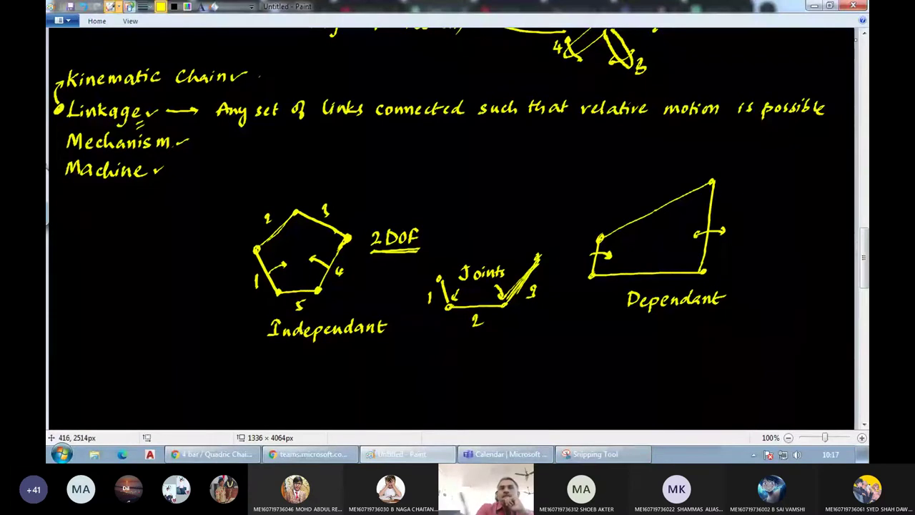
pyautogui.moveTo(677, 313); pyautogui.dragTo(687, 313)
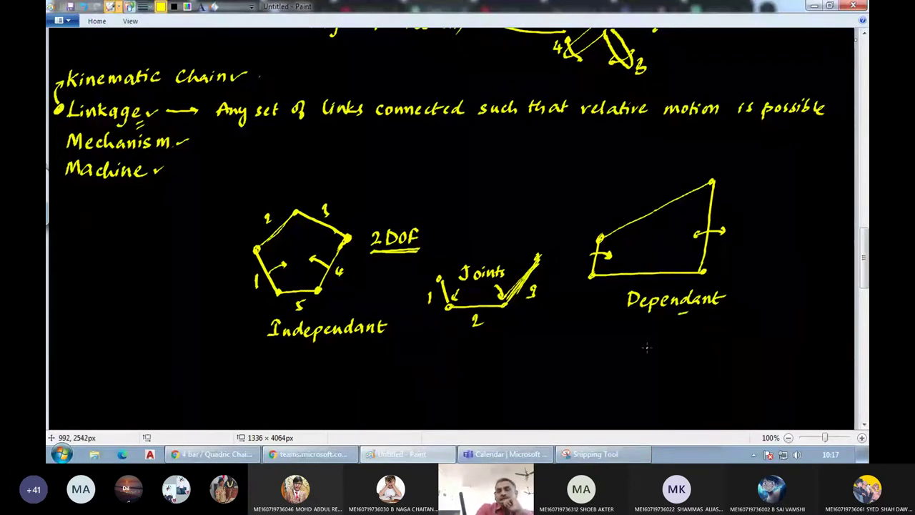
pyautogui.click(813, 6)
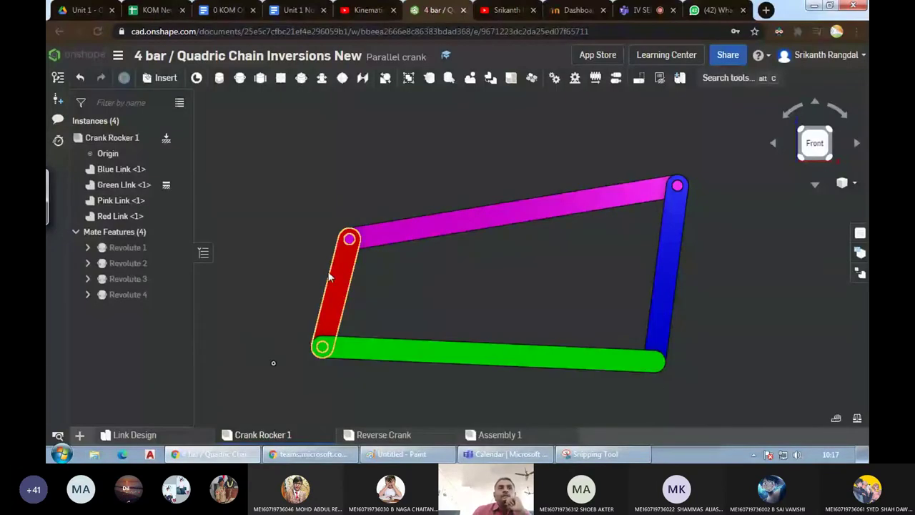
# Swing the red crank once more, minimize Chrome, and switch back to Paint.
pyautogui.moveTo(336, 275); pyautogui.dragTo(369, 273)
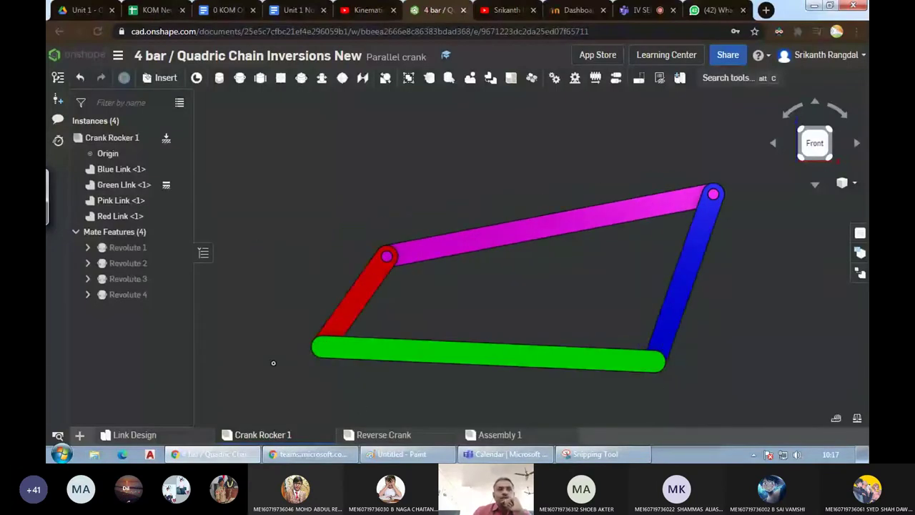
pyautogui.click(212, 454)
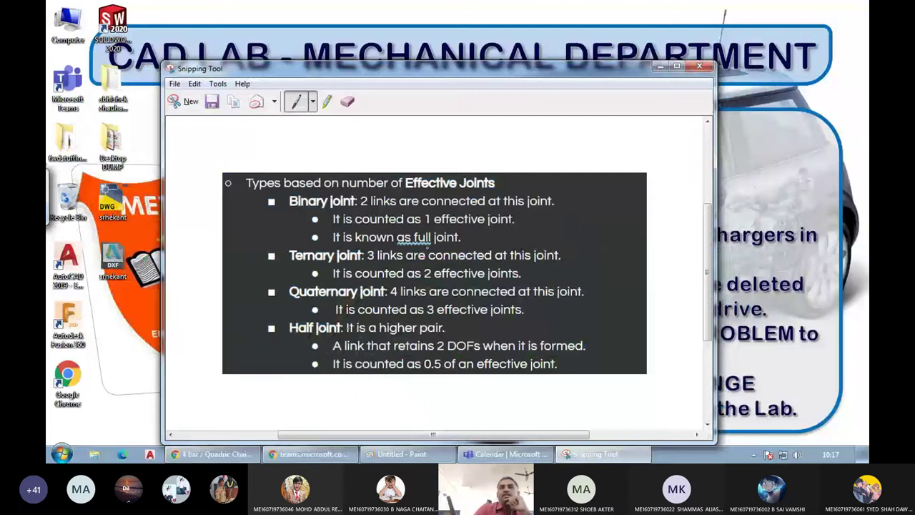
pyautogui.hotkey('alt', 'Tab')
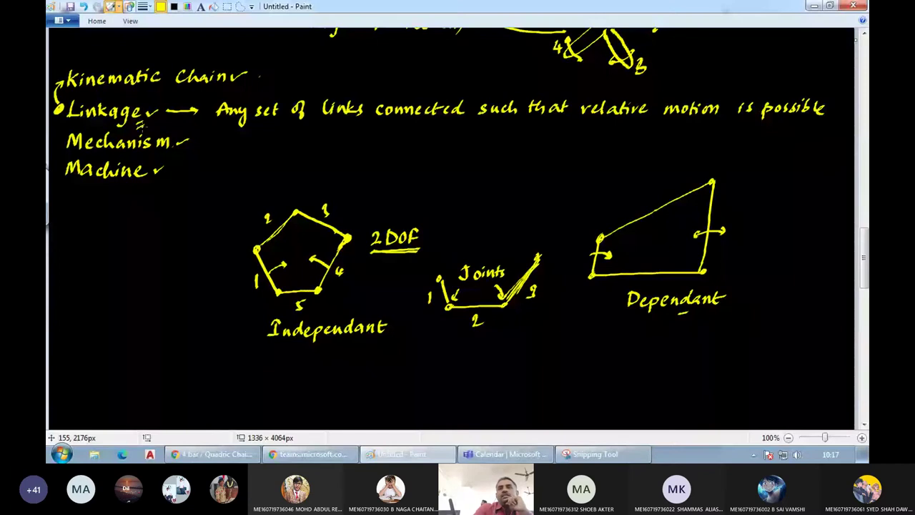
# Write 'Kinematic Chain' under Dependant and 'Kinematic' with a cross under Independant.
pyautogui.moveTo(644, 329); pyautogui.dragTo(650, 336)
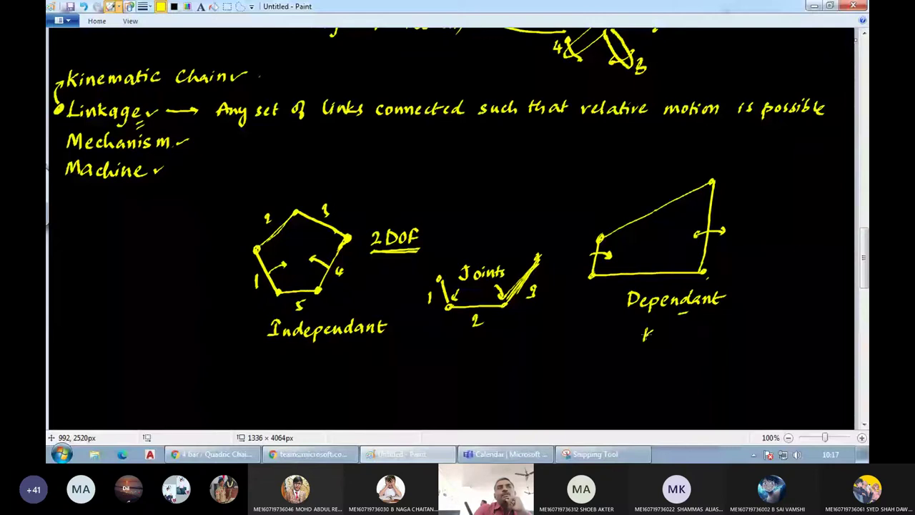
pyautogui.moveTo(644, 330); pyautogui.dragTo(729, 333)
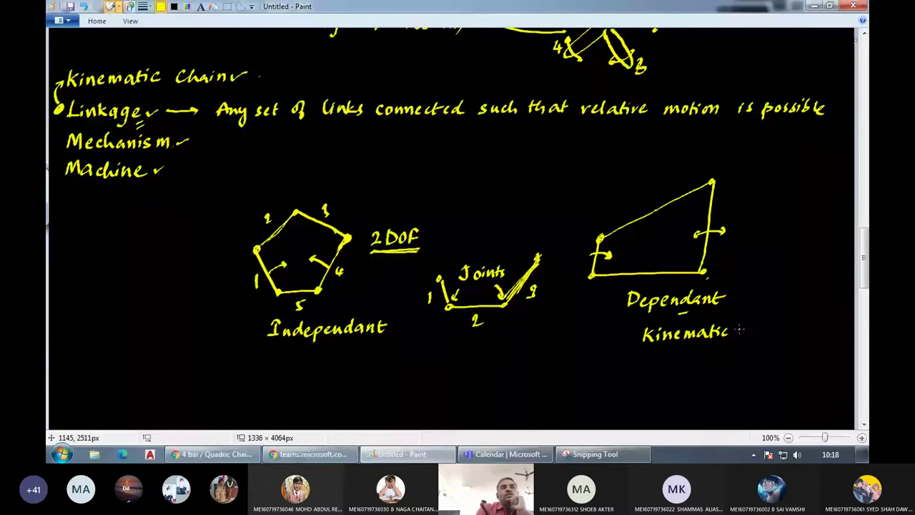
pyautogui.moveTo(739, 329); pyautogui.dragTo(785, 328)
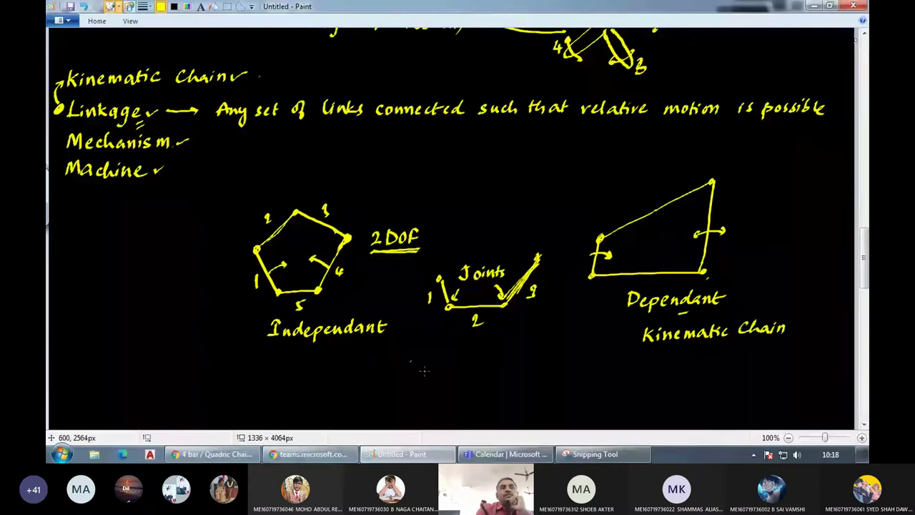
pyautogui.moveTo(265, 346)
pyautogui.mouseDown()
pyautogui.moveTo(280, 357)
pyautogui.moveTo(347, 355)
pyautogui.moveTo(317, 376)
pyautogui.mouseUp()
pyautogui.moveTo(317, 362); pyautogui.dragTo(303, 377)
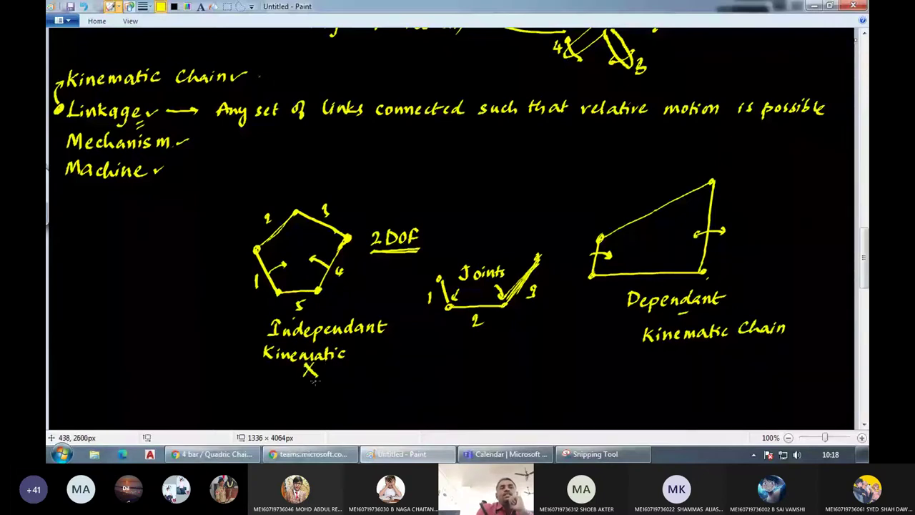
# Write, underline and tick 'Linkage' above the pentagon, cross out Kinematic, and tick Kinematic Chain and Linkage under Dependant.
pyautogui.moveTo(260, 183)
pyautogui.mouseDown()
pyautogui.moveTo(267, 196)
pyautogui.moveTo(325, 193)
pyautogui.mouseUp()
pyautogui.click(273, 183)
pyautogui.moveTo(259, 201); pyautogui.dragTo(295, 203)
pyautogui.moveTo(242, 192); pyautogui.dragTo(256, 183)
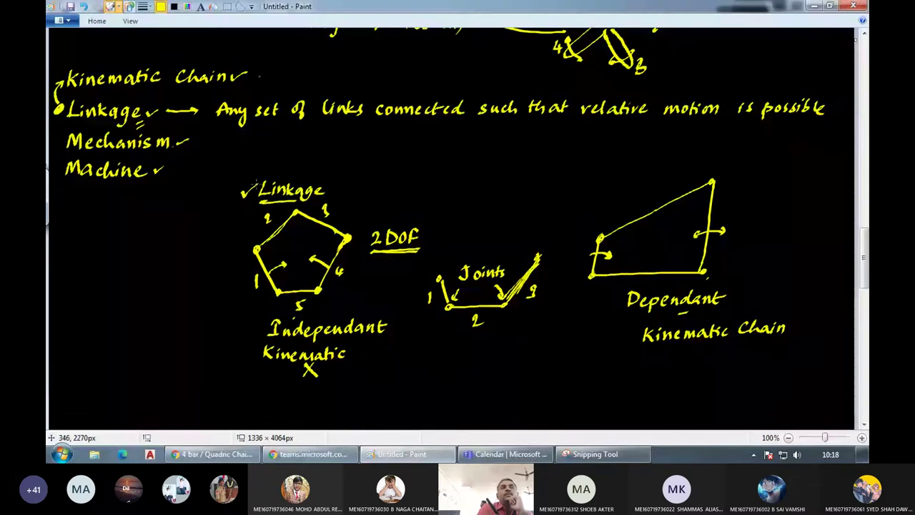
pyautogui.moveTo(252, 346)
pyautogui.mouseDown()
pyautogui.moveTo(261, 358)
pyautogui.moveTo(250, 359)
pyautogui.mouseUp()
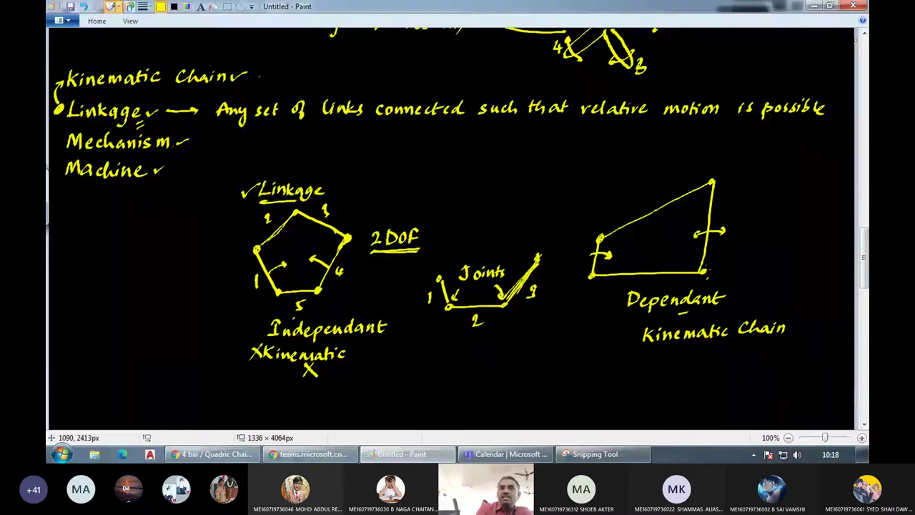
pyautogui.moveTo(622, 334)
pyautogui.mouseDown()
pyautogui.moveTo(641, 329)
pyautogui.moveTo(656, 363)
pyautogui.moveTo(696, 364)
pyautogui.moveTo(695, 373)
pyautogui.moveTo(713, 361)
pyautogui.mouseUp()
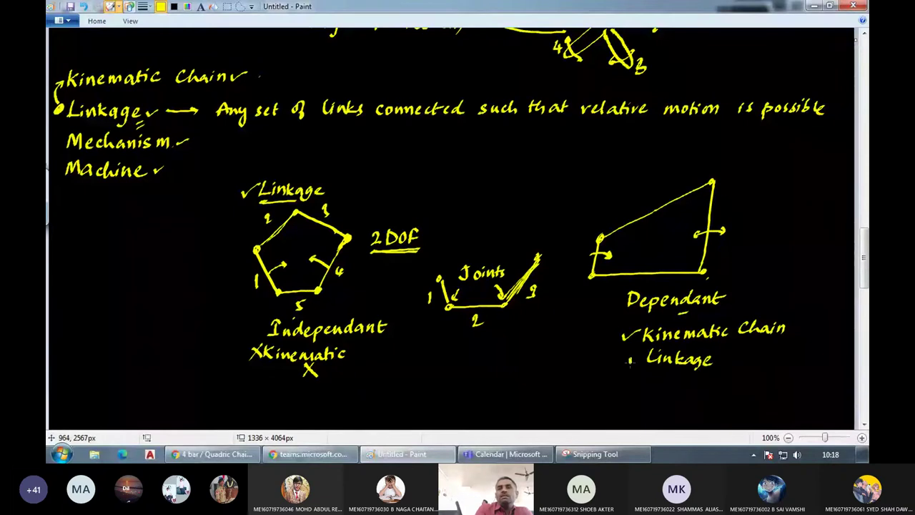
pyautogui.moveTo(629, 359); pyautogui.dragTo(640, 354)
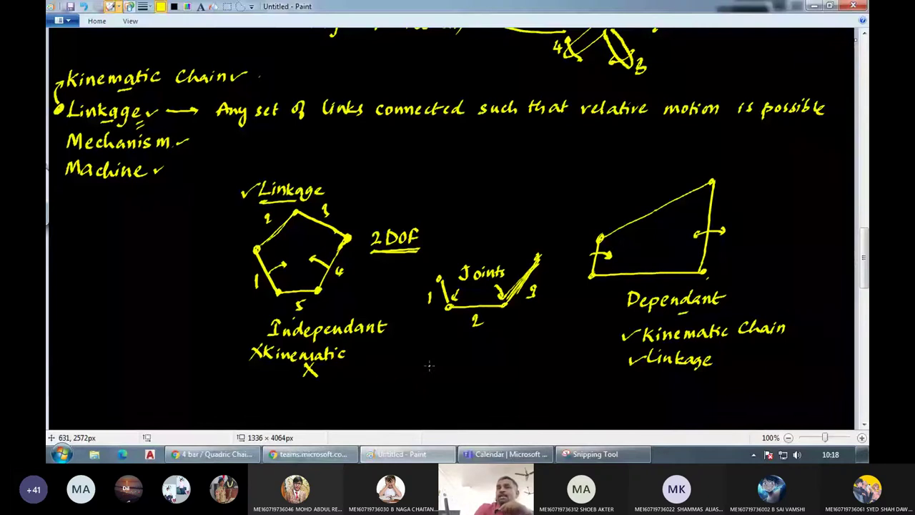
# Add a full stop after Kinematic Chain, tick Mechanism, and arc an arrow from the pentagon to the quadrilateral.
pyautogui.click(790, 329)
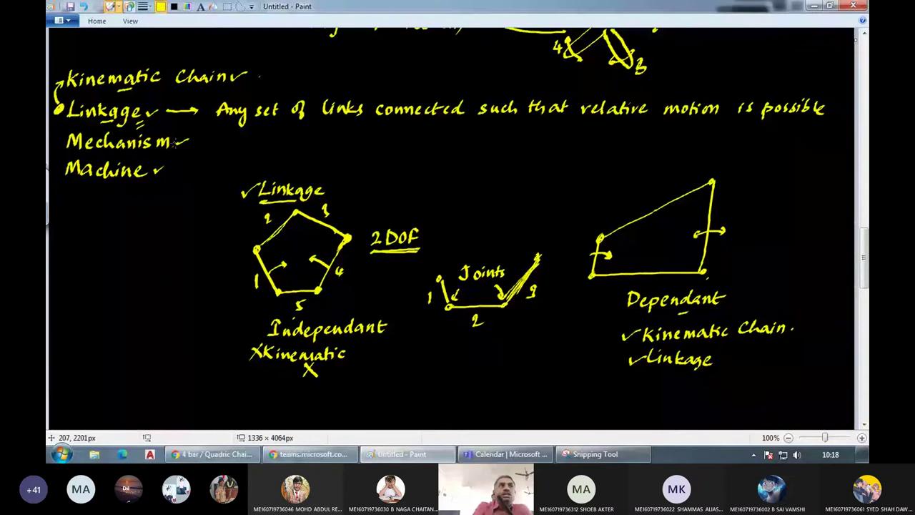
pyautogui.moveTo(176, 140); pyautogui.dragTo(193, 135)
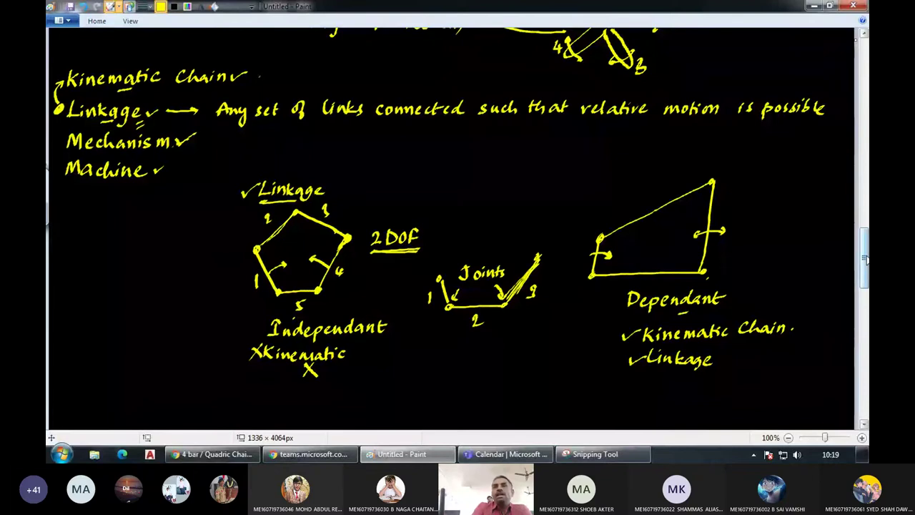
pyautogui.moveTo(865, 258); pyautogui.dragTo(865, 268)
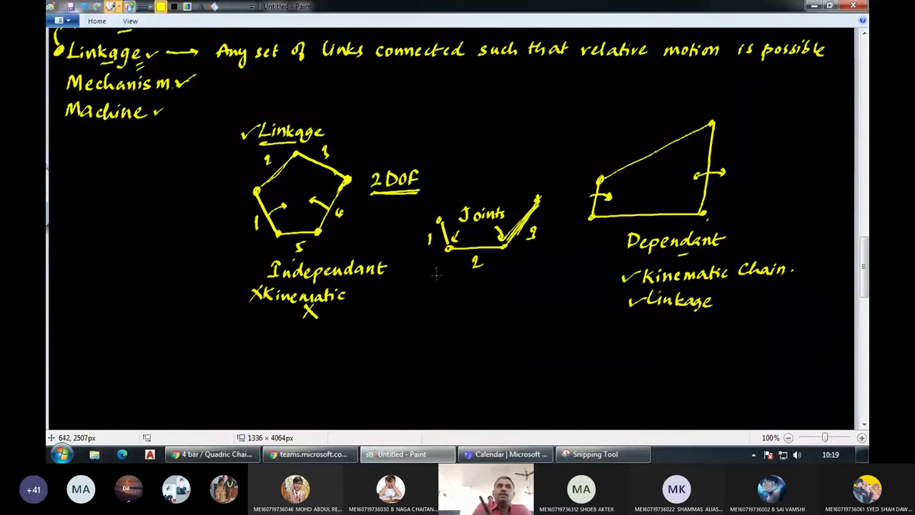
pyautogui.click(356, 147)
pyautogui.moveTo(357, 147)
pyautogui.mouseDown()
pyautogui.moveTo(500, 138)
pyautogui.moveTo(572, 157)
pyautogui.mouseUp()
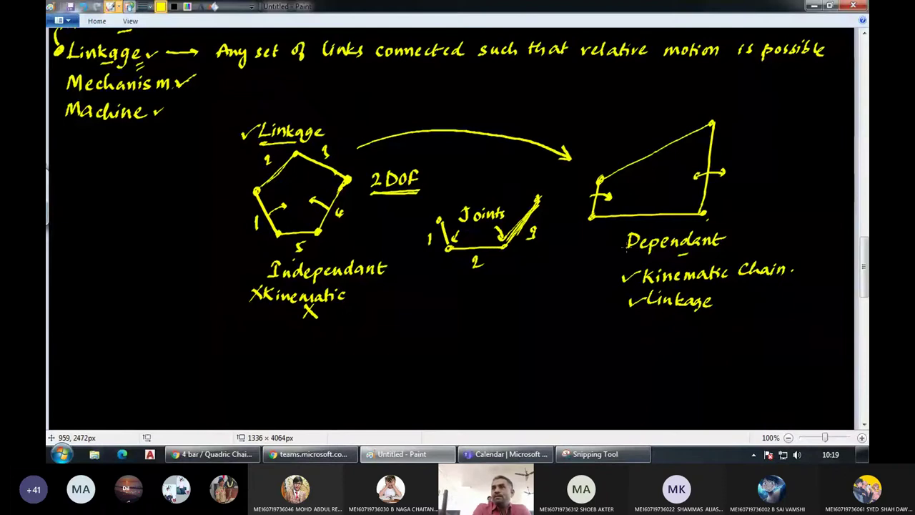
# Write 'Mechanism' below the sketches and draw an arrow down from the Linkage label.
pyautogui.scroll(-3, 518, 341)
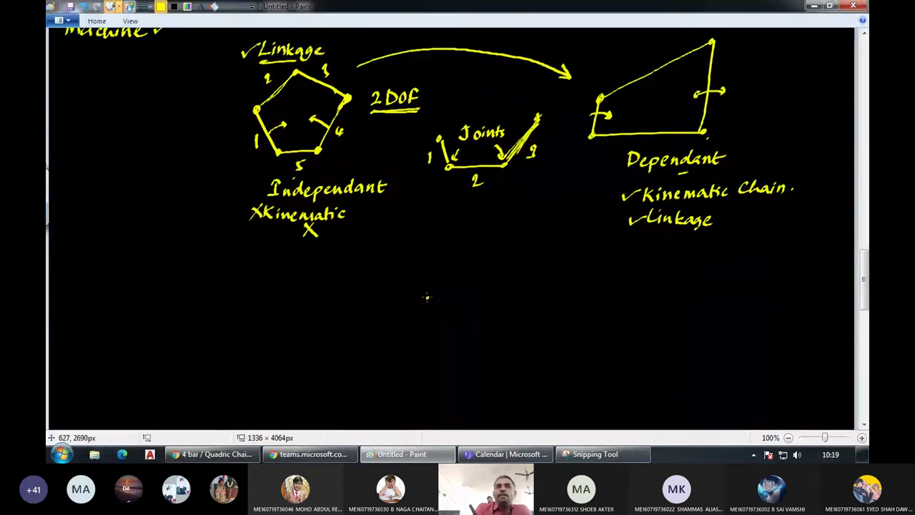
pyautogui.moveTo(427, 297); pyautogui.dragTo(498, 306)
pyautogui.moveTo(506, 298)
pyautogui.mouseDown()
pyautogui.moveTo(501, 306)
pyautogui.moveTo(519, 306)
pyautogui.mouseUp()
pyautogui.moveTo(667, 238)
pyautogui.mouseDown()
pyautogui.moveTo(656, 276)
pyautogui.moveTo(632, 306)
pyautogui.moveTo(648, 300)
pyautogui.mouseUp()
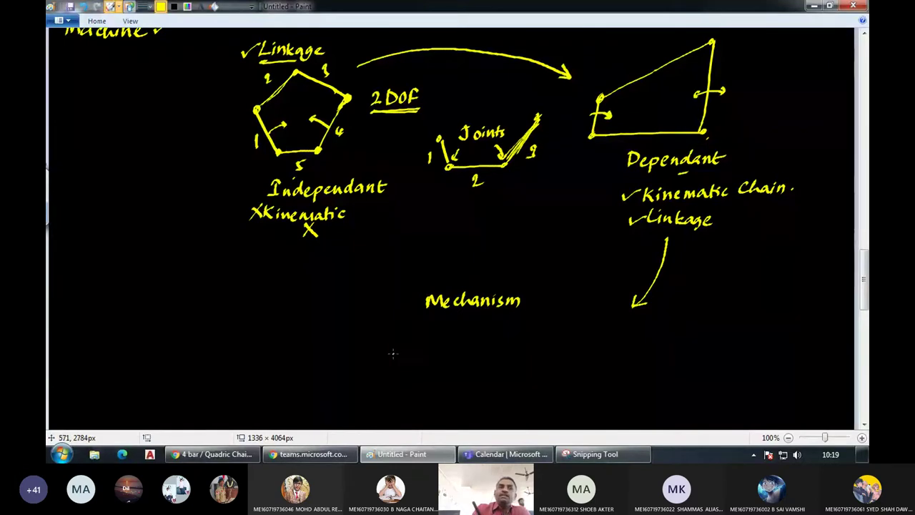
# Undo a stray line under Mechanism and select the dependent quadrilateral sketch.
pyautogui.moveTo(393, 351); pyautogui.dragTo(400, 389)
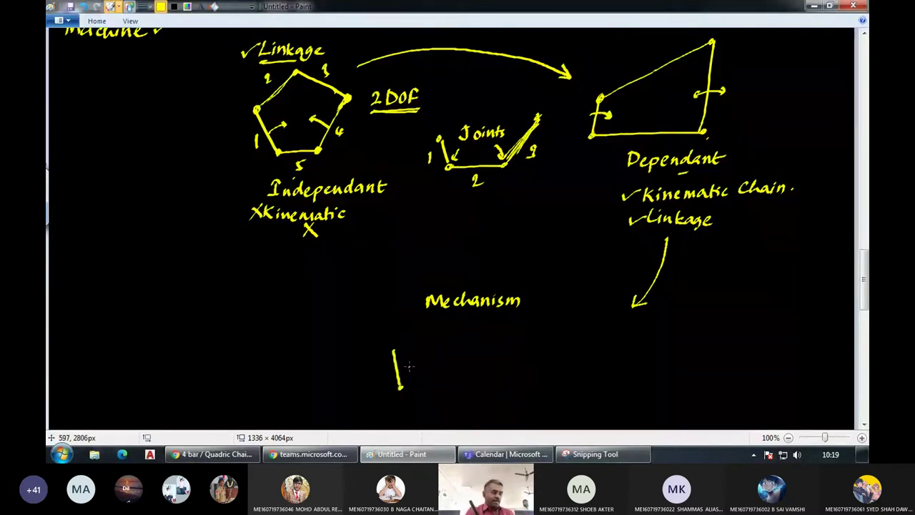
pyautogui.hotkey('ctrl', 'z')
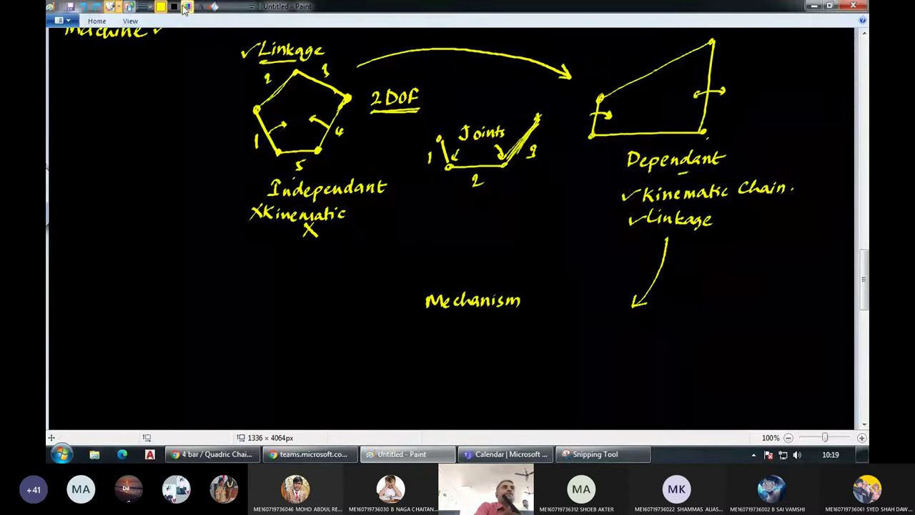
pyautogui.click(227, 6)
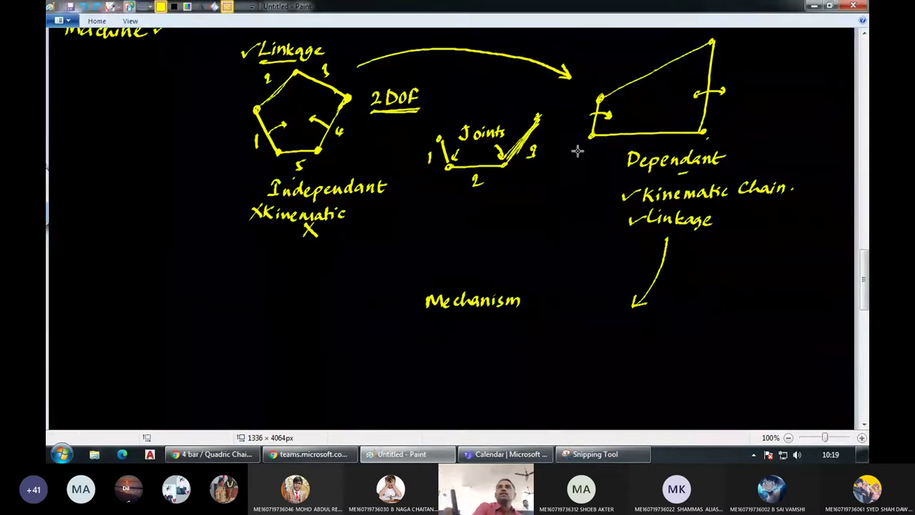
pyautogui.moveTo(574, 152)
pyautogui.mouseDown()
pyautogui.moveTo(768, 41)
pyautogui.moveTo(767, 32)
pyautogui.mouseUp()
# Copy the quadrilateral and place the pasted copy below 'Mechanism'.
pyautogui.press('ctrl')
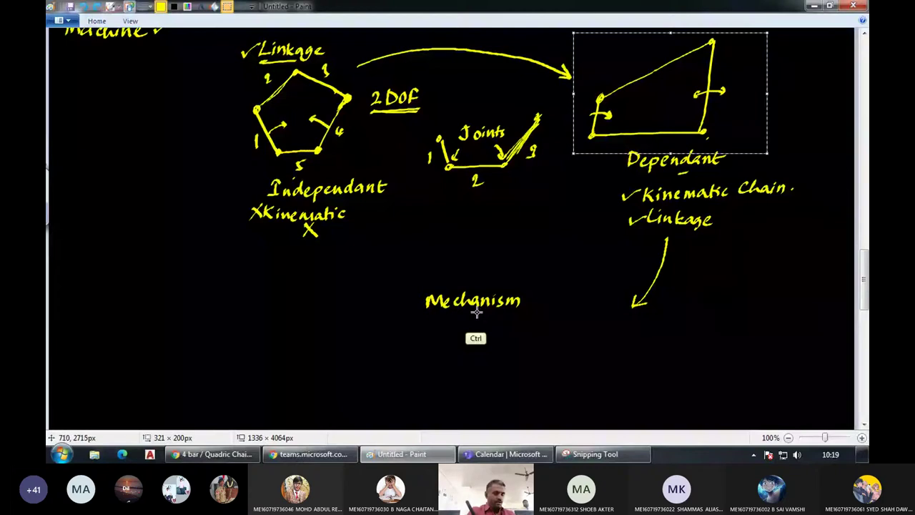
pyautogui.hotkey('ctrl', 'c')
pyautogui.hotkey('ctrl', 'v')
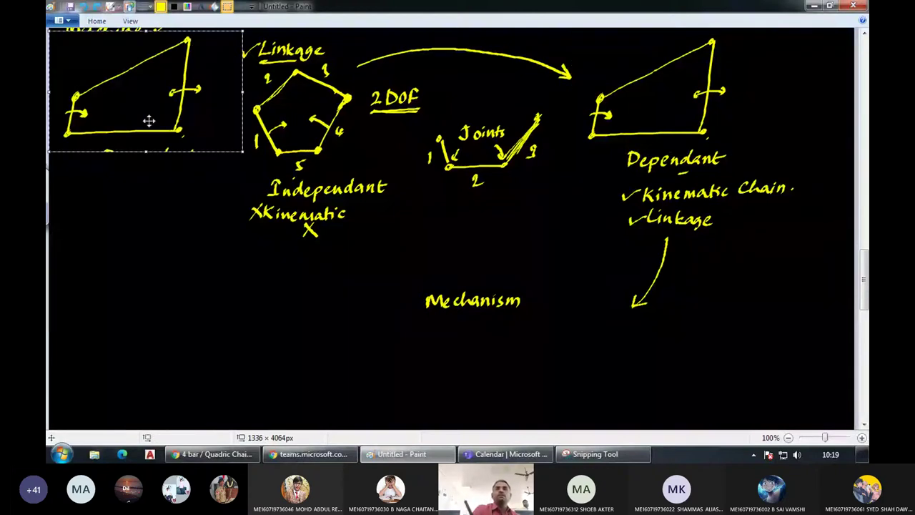
pyautogui.moveTo(151, 102); pyautogui.dragTo(469, 390)
pyautogui.click(636, 263)
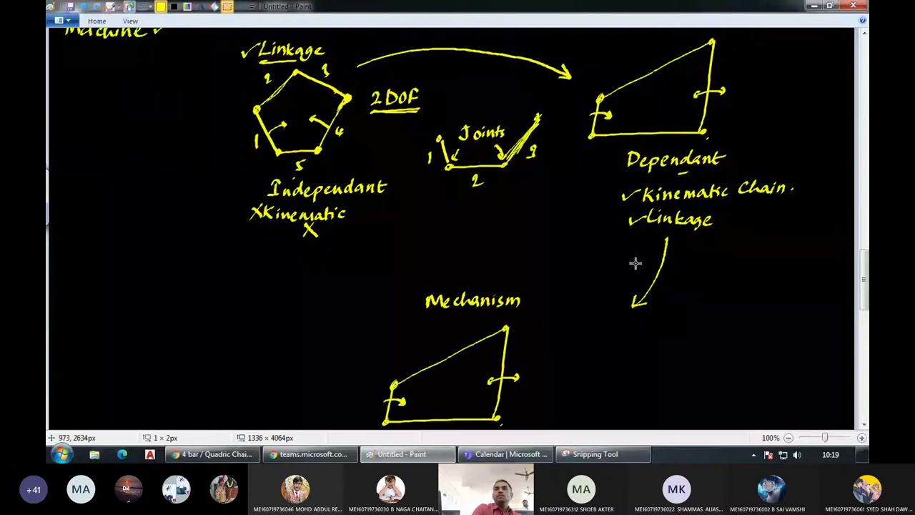
pyautogui.moveTo(862, 270); pyautogui.dragTo(862, 284)
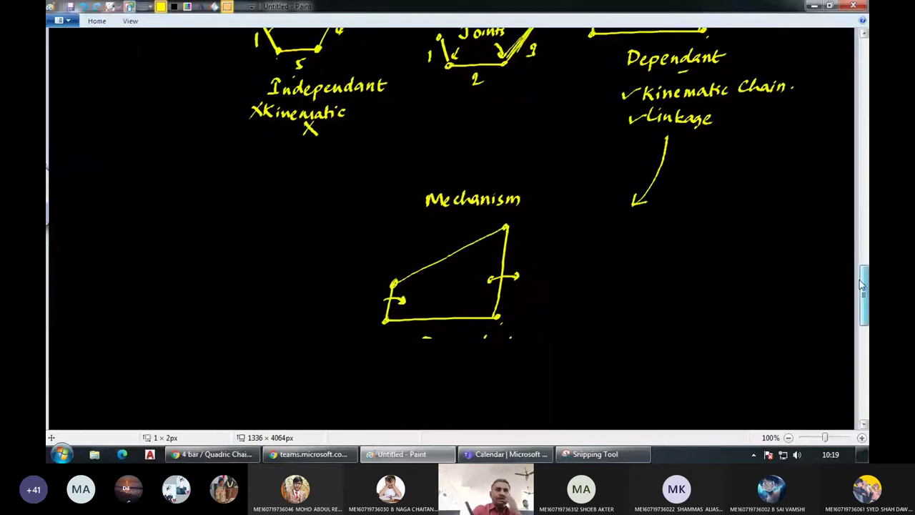
pyautogui.scroll(2, 429, 348)
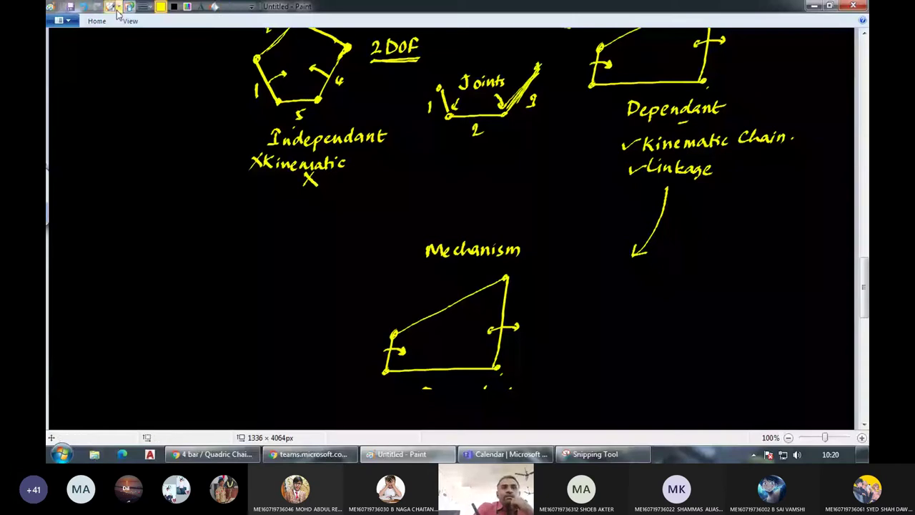
# Hatch under the copy's bottom link as ground and add a motion arrow on the original.
pyautogui.moveTo(388, 379); pyautogui.dragTo(392, 372)
pyautogui.moveTo(393, 379); pyautogui.dragTo(404, 371)
pyautogui.moveTo(405, 379); pyautogui.dragTo(415, 372)
pyautogui.moveTo(417, 379); pyautogui.dragTo(468, 371)
pyautogui.moveTo(469, 378); pyautogui.dragTo(480, 370)
pyautogui.moveTo(481, 377); pyautogui.dragTo(491, 370)
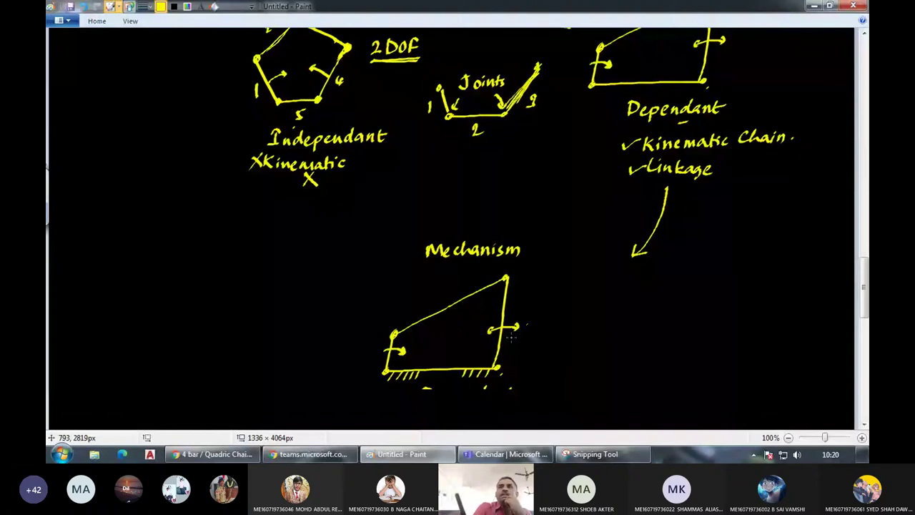
pyautogui.moveTo(672, 71); pyautogui.dragTo(673, 92)
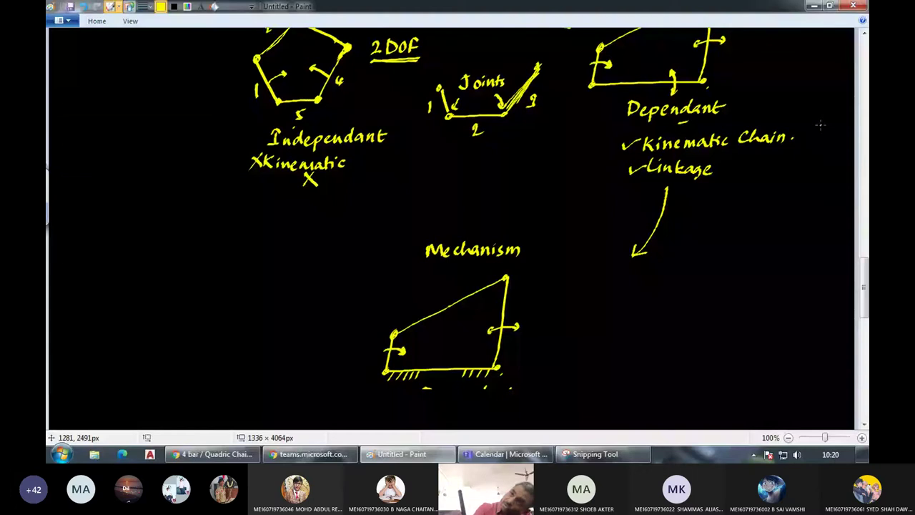
pyautogui.scroll(3, 820, 125)
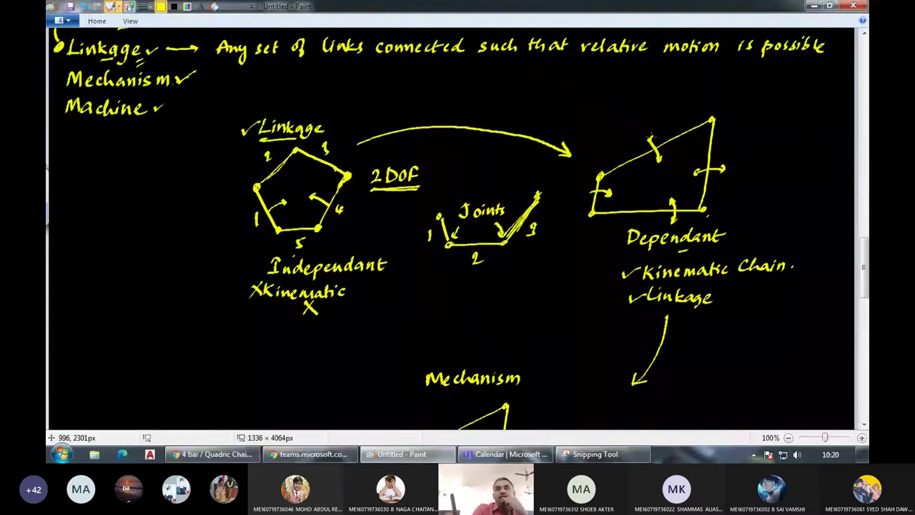
# Underline 'Chain' and write 'fixed link' with an arrow up to the hatched ground link.
pyautogui.moveTo(722, 283); pyautogui.dragTo(736, 278)
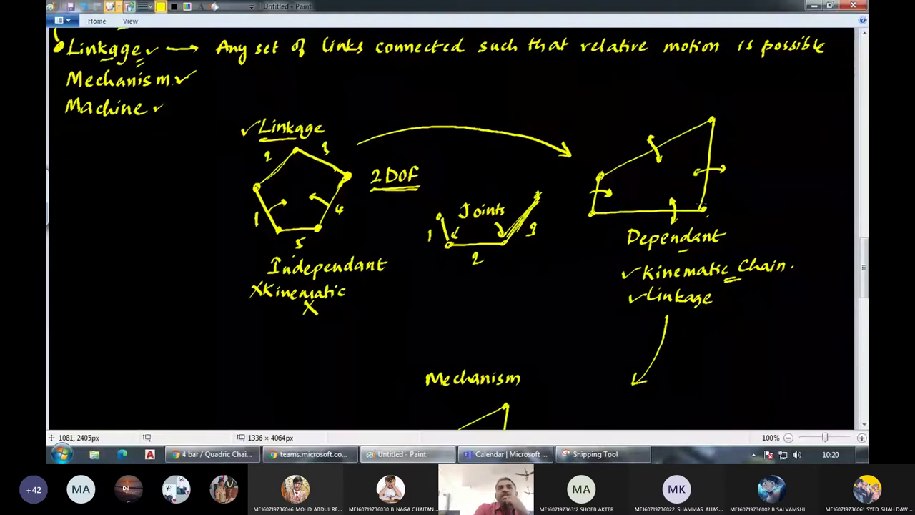
pyautogui.scroll(-5, 450, 229)
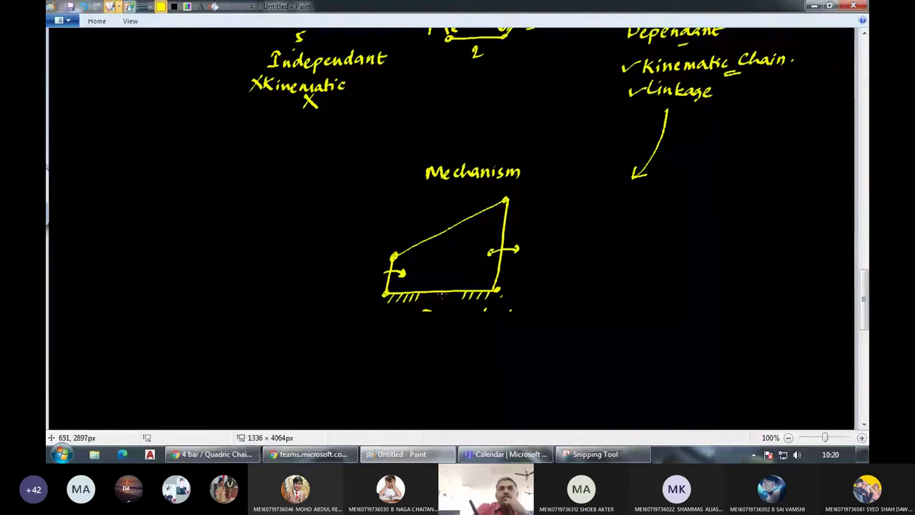
pyautogui.moveTo(457, 330); pyautogui.dragTo(451, 295)
pyautogui.moveTo(473, 317); pyautogui.dragTo(468, 331)
pyautogui.moveTo(476, 323)
pyautogui.mouseDown()
pyautogui.moveTo(499, 329)
pyautogui.moveTo(511, 311)
pyautogui.moveTo(521, 330)
pyautogui.mouseUp()
pyautogui.moveTo(530, 320); pyautogui.dragTo(530, 330)
pyautogui.moveTo(534, 331); pyautogui.dragTo(542, 330)
pyautogui.moveTo(545, 311); pyautogui.dragTo(550, 331)
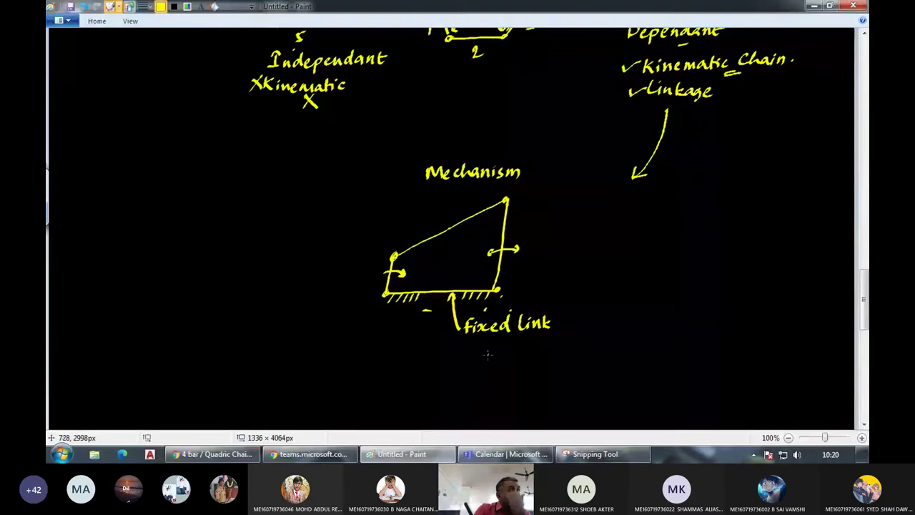
# Write 'frame' below 'fixed link' and double-underline it.
pyautogui.moveTo(478, 342); pyautogui.dragTo(478, 353)
pyautogui.moveTo(473, 346); pyautogui.dragTo(484, 346)
pyautogui.moveTo(486, 346); pyautogui.dragTo(534, 350)
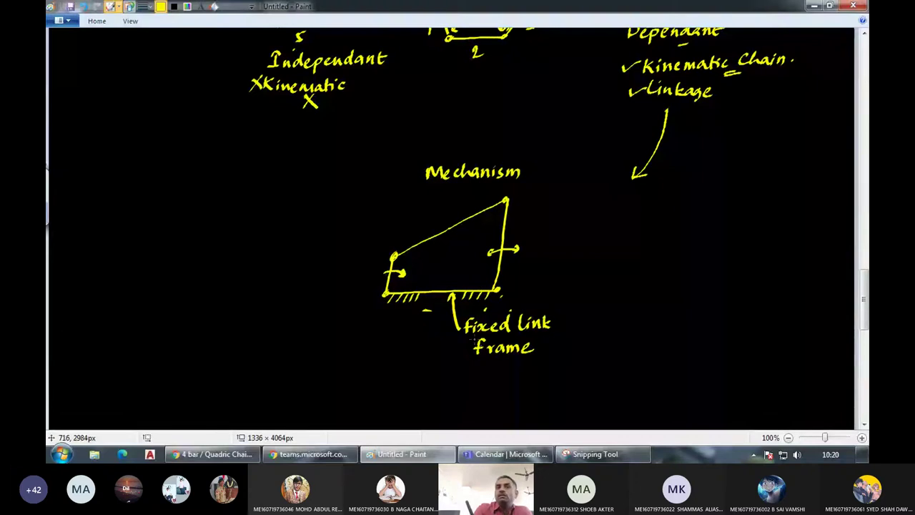
pyautogui.moveTo(503, 357); pyautogui.dragTo(514, 358)
pyautogui.moveTo(504, 361); pyautogui.dragTo(513, 362)
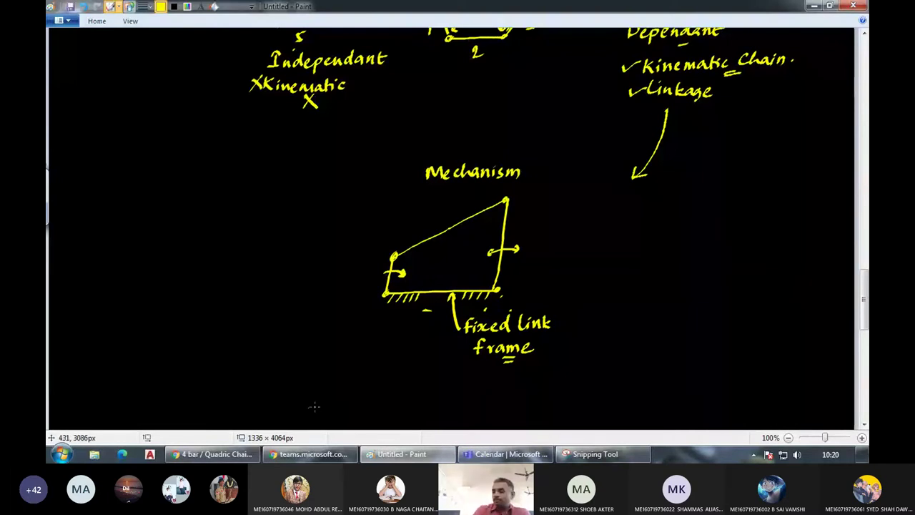
pyautogui.moveTo(212, 454)
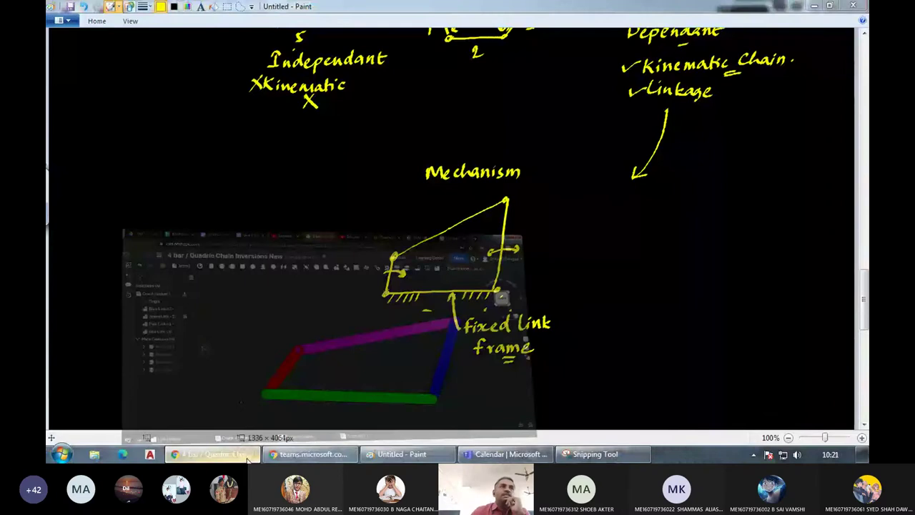
# Bring up the Onshape four-bar model and step through earlier poses with undo and redo.
pyautogui.click(248, 458)
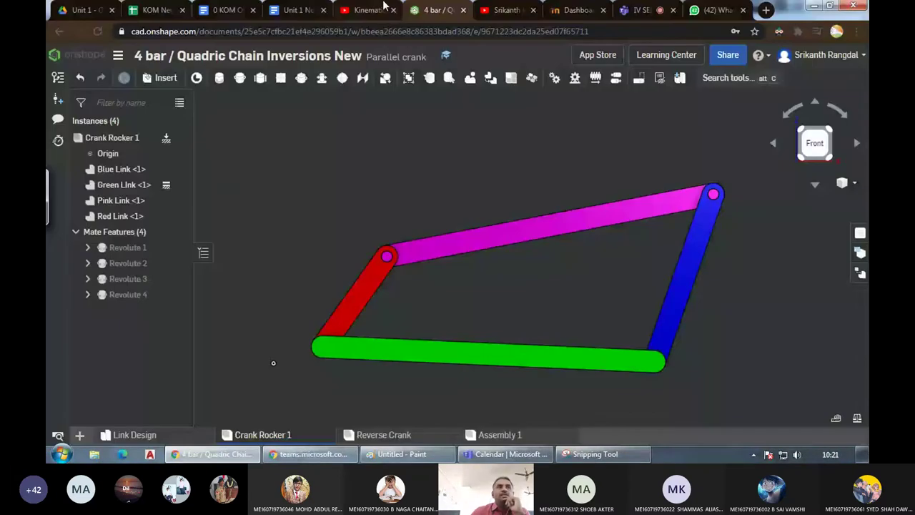
pyautogui.rightClick(147, 188)
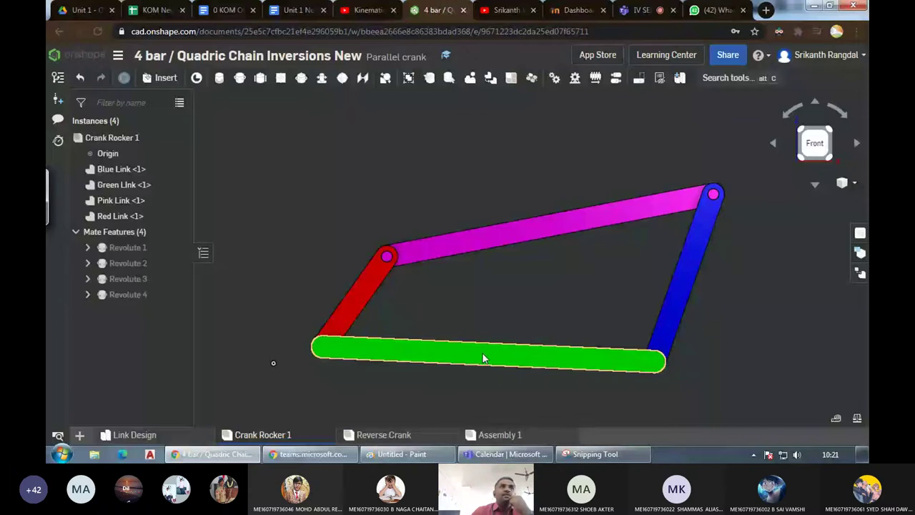
pyautogui.hotkey('ctrl', 'z')
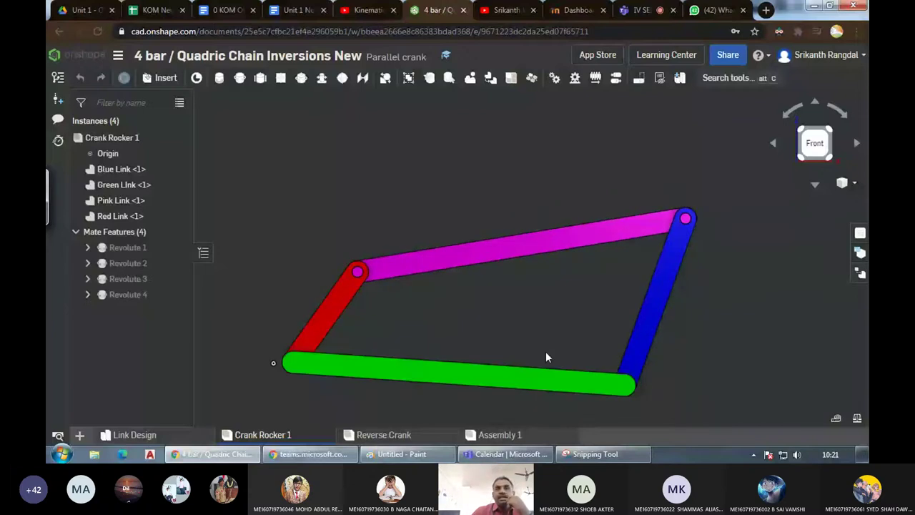
pyautogui.hotkey('ctrl', 'y')
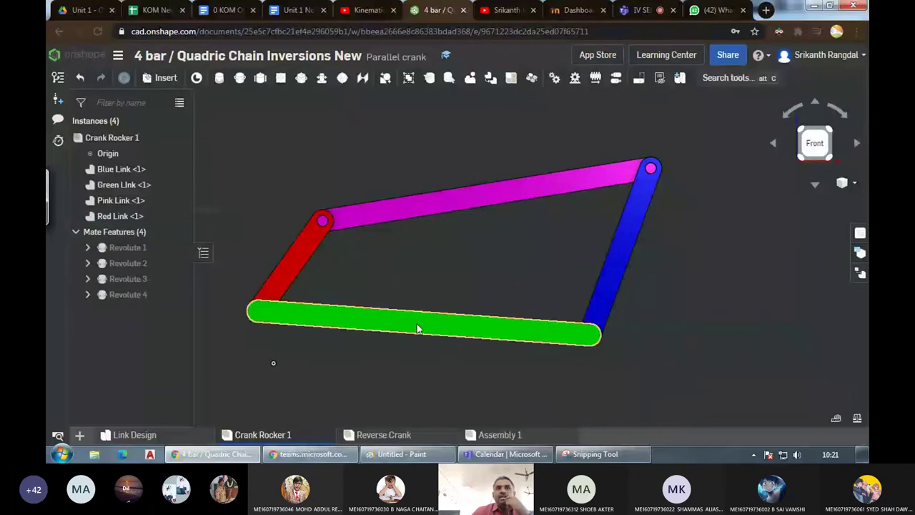
pyautogui.hotkey('ctrl', 'z')
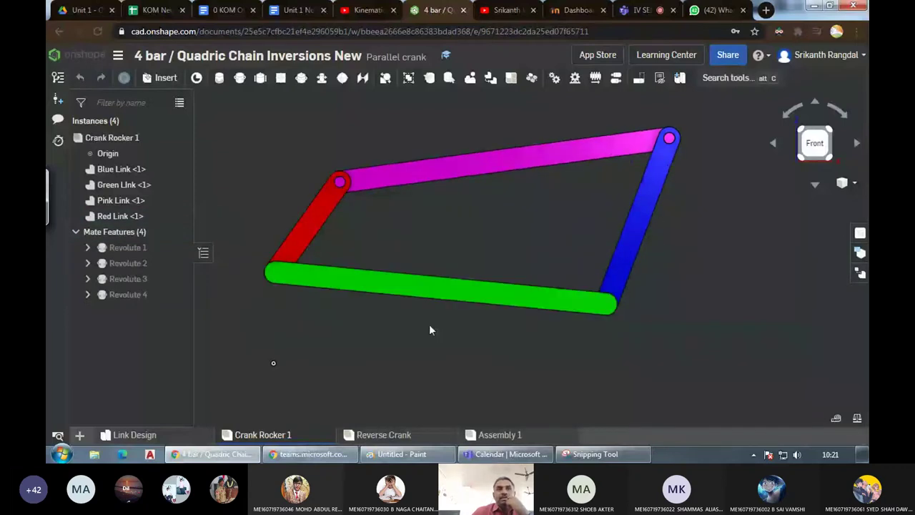
pyautogui.hotkey('ctrl', 'y')
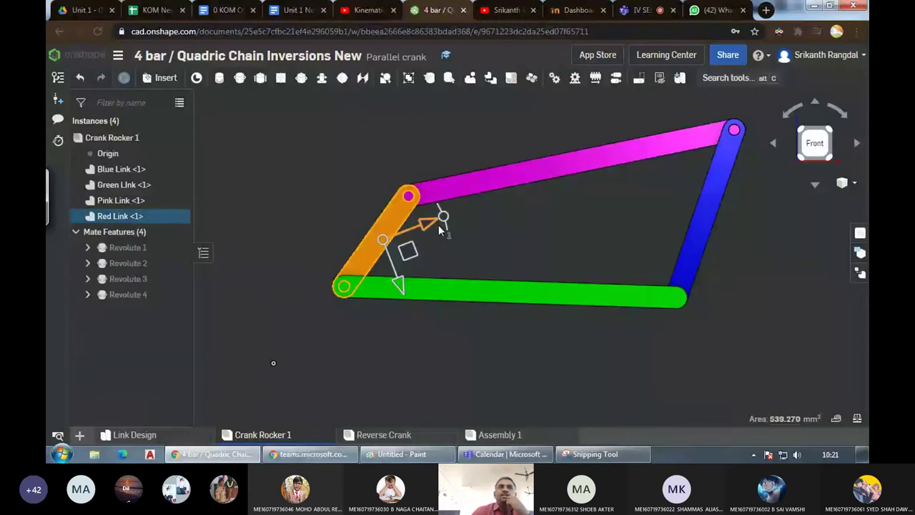
# Re-pose the linkage, rotating the red link by 25° and the blue link from 170° to 5°.
pyautogui.moveTo(498, 336); pyautogui.dragTo(422, 276)
pyautogui.click(380, 237)
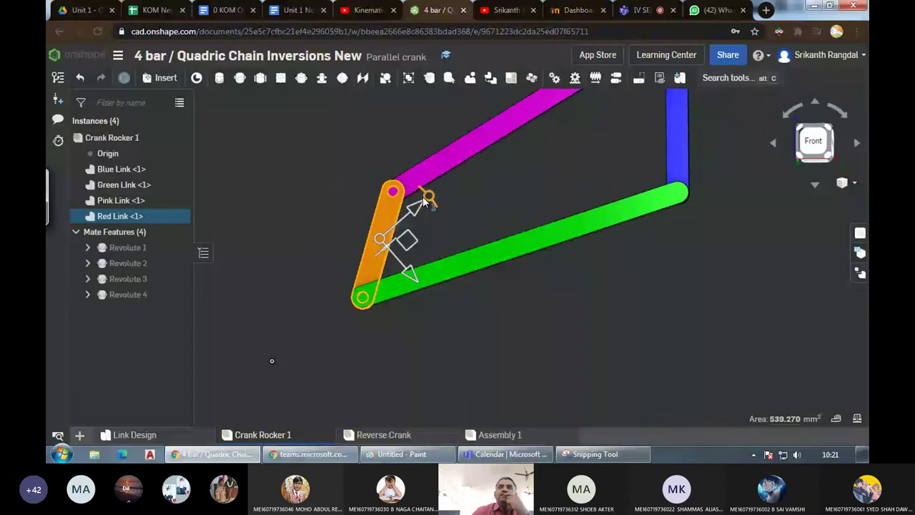
pyautogui.moveTo(425, 202); pyautogui.dragTo(418, 232)
pyautogui.click(693, 320)
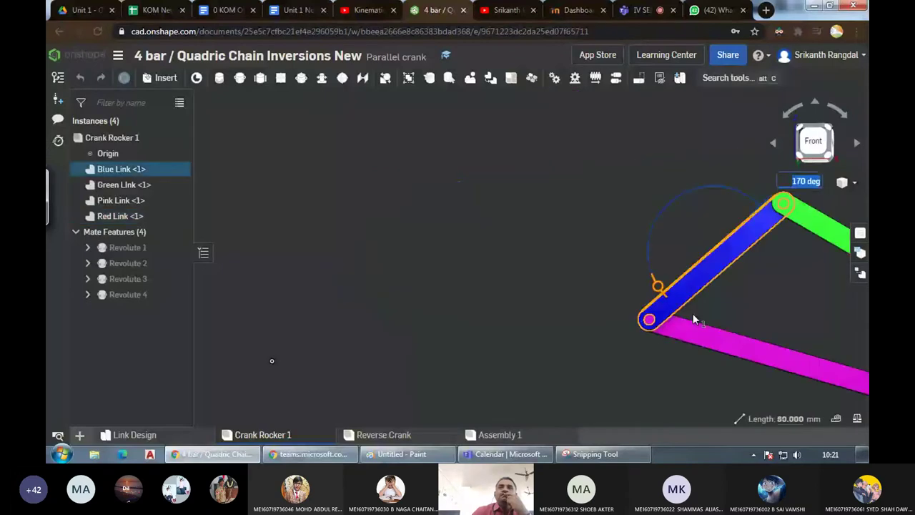
pyautogui.moveTo(658, 287); pyautogui.dragTo(752, 210)
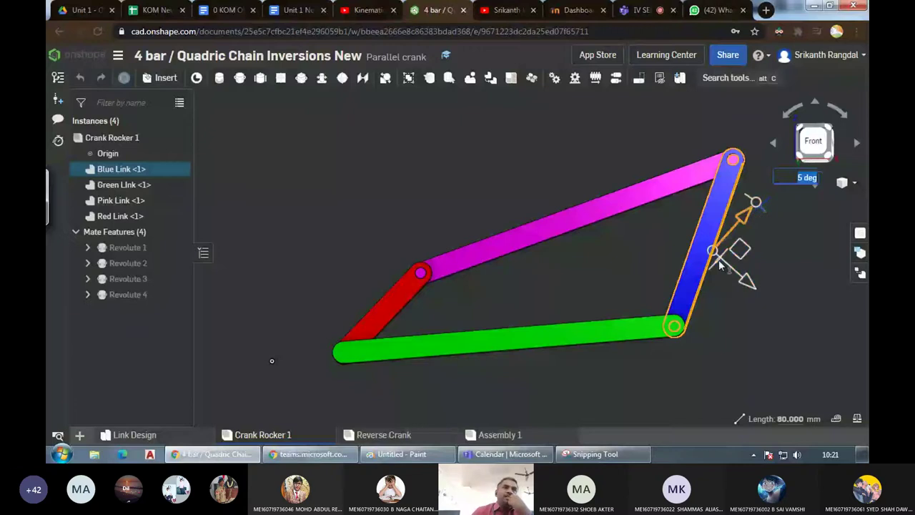
pyautogui.click(419, 343)
# Check the green link's options without changes, then select the red crank.
pyautogui.rightClick(419, 343)
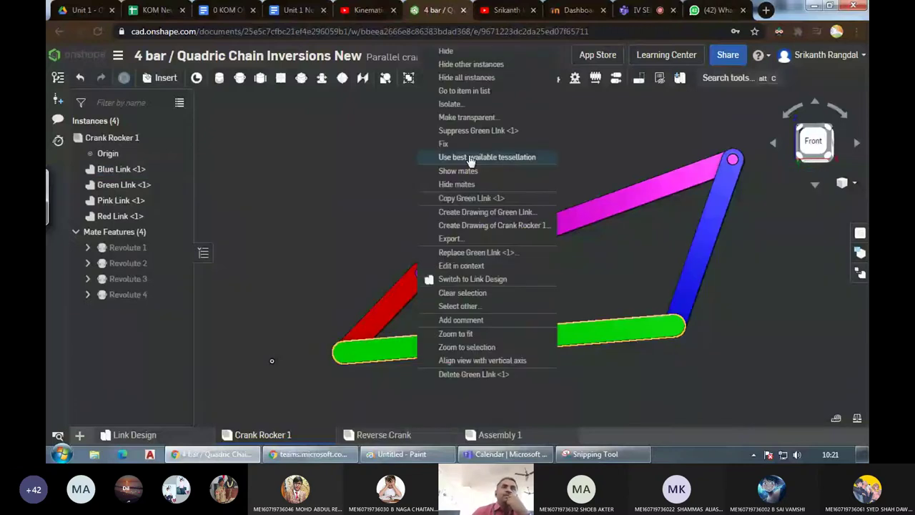
pyautogui.click(445, 143)
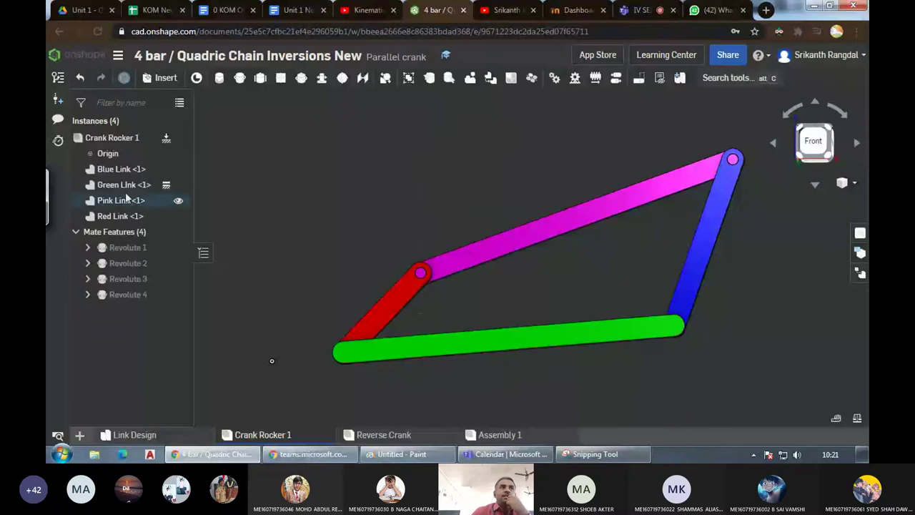
pyautogui.click(126, 186)
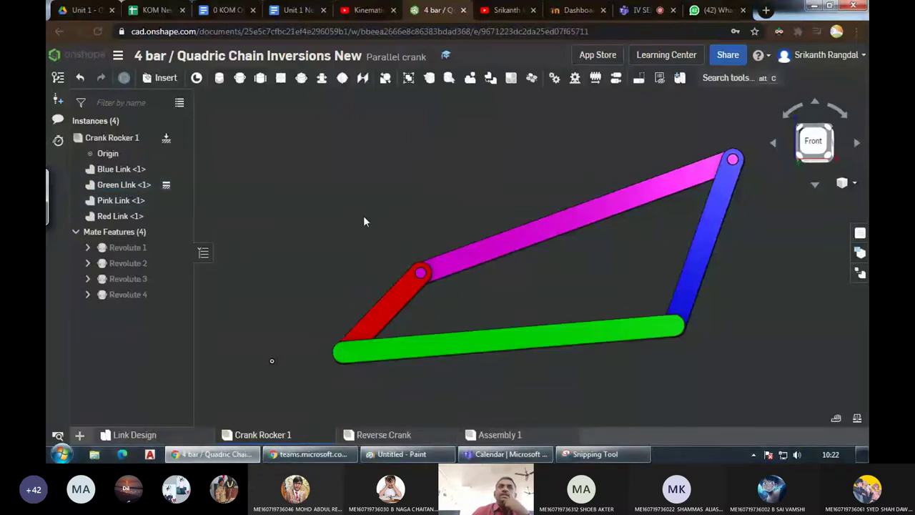
pyautogui.click(391, 310)
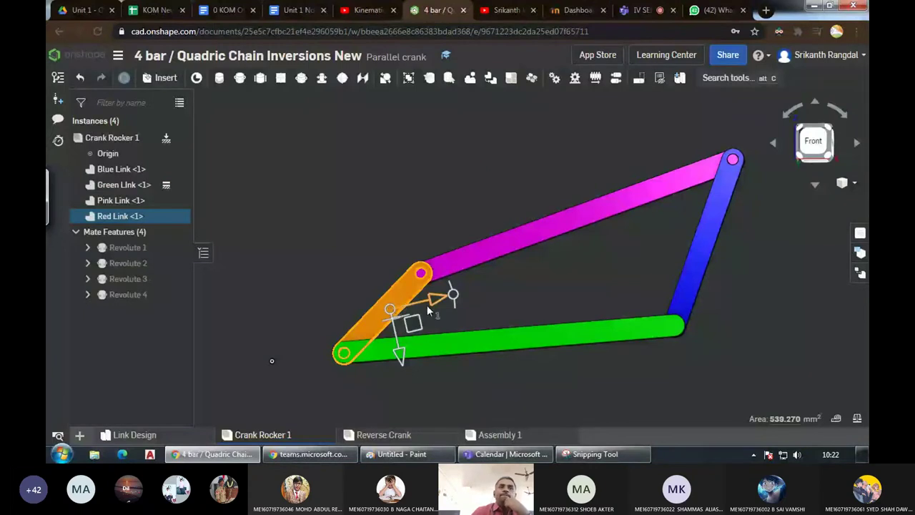
# Rotate the red crank through about 257° to 295° and return to the Paint notes.
pyautogui.moveTo(427, 309); pyautogui.dragTo(360, 391)
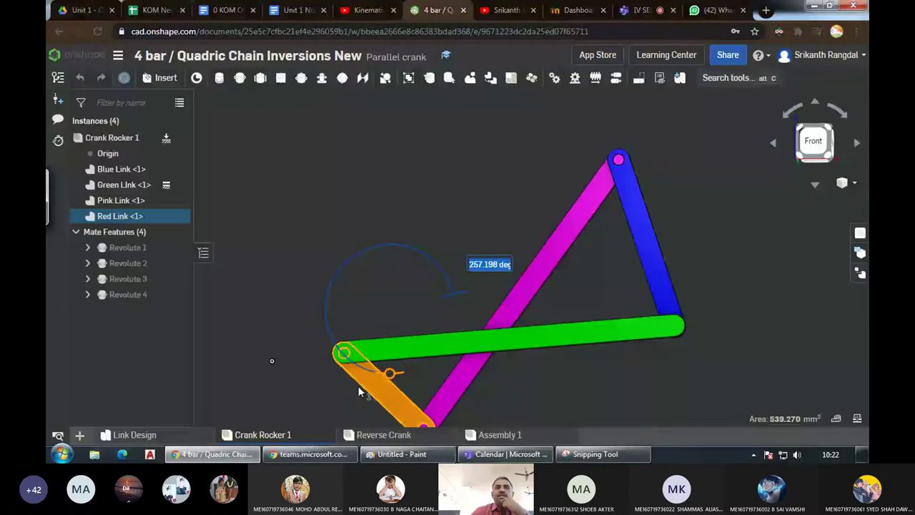
pyautogui.moveTo(359, 391); pyautogui.dragTo(428, 417)
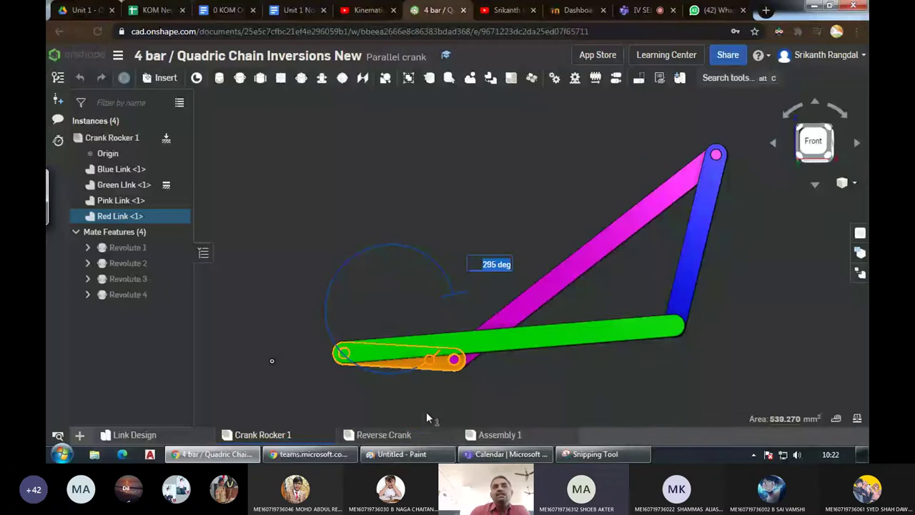
pyautogui.click(444, 276)
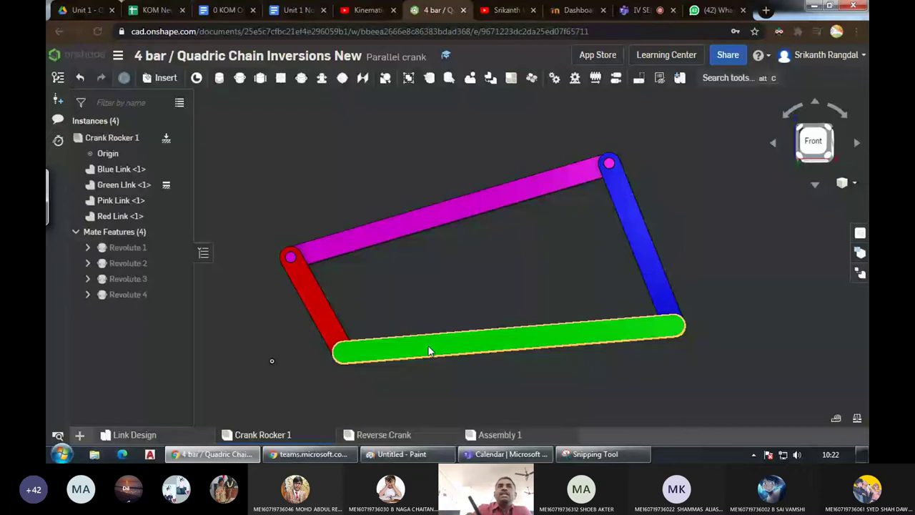
pyautogui.hotkey('alt', 'Tab')
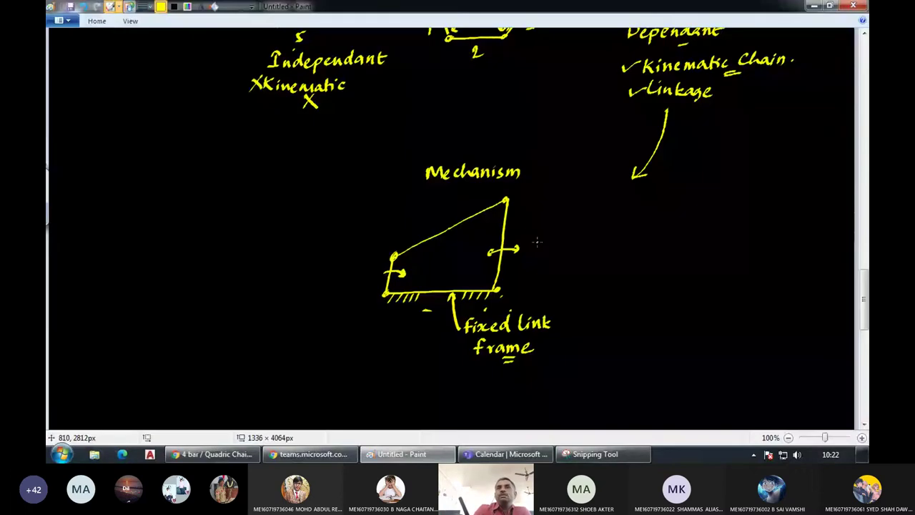
# Double-underline 'Mechanism' with the yellow pen and scroll down the canvas.
pyautogui.moveTo(476, 180); pyautogui.dragTo(499, 179)
pyautogui.moveTo(478, 184); pyautogui.dragTo(499, 183)
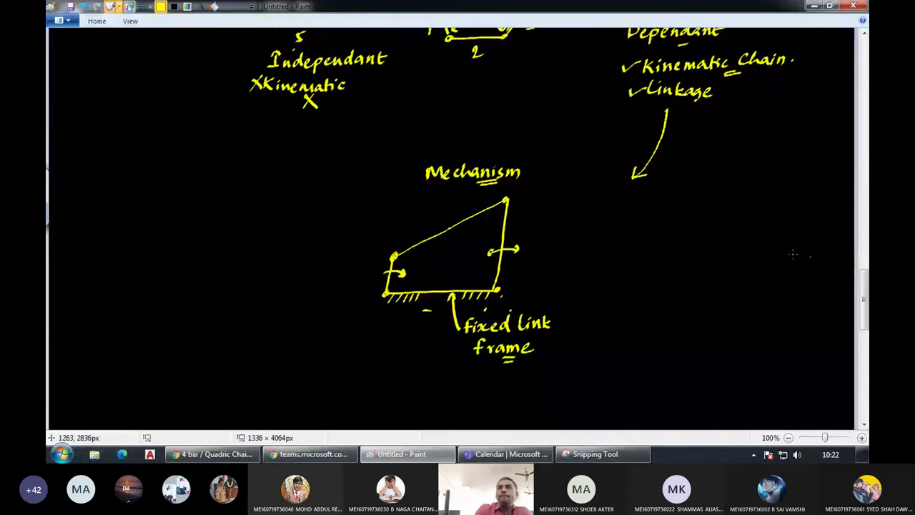
pyautogui.moveTo(864, 297); pyautogui.dragTo(863, 281)
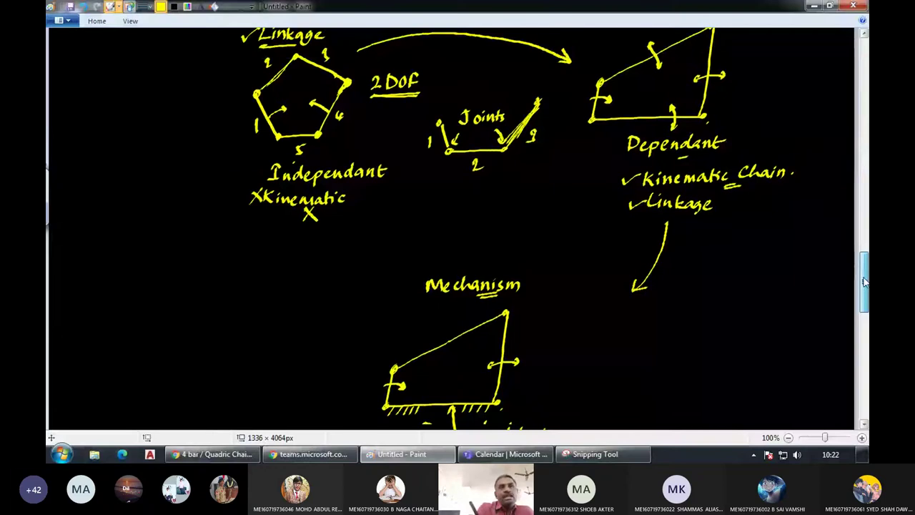
pyautogui.scroll(-1, 864, 281)
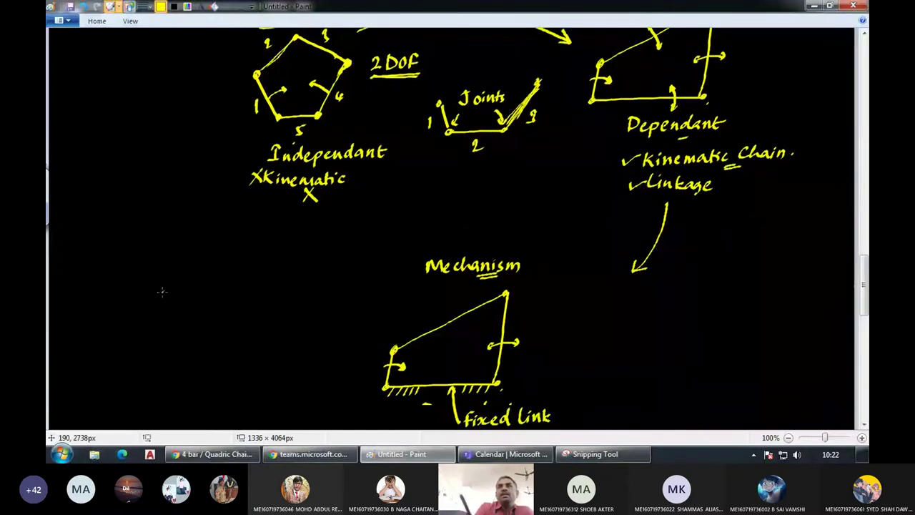
# Scroll back to the mechanism sketch and start writing 'Kinematic Chain' beside it.
pyautogui.moveTo(861, 281); pyautogui.dragTo(865, 270)
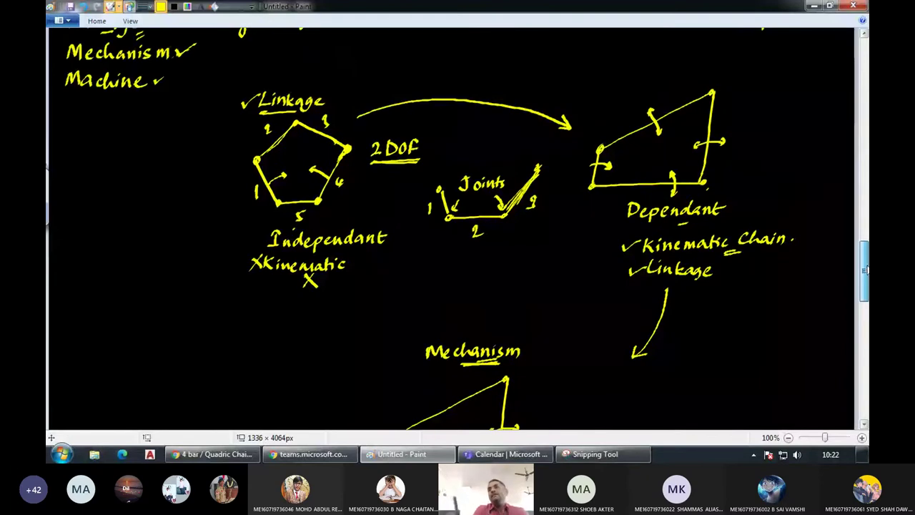
pyautogui.moveTo(865, 270); pyautogui.dragTo(865, 266)
pyautogui.scroll(2, 865, 272)
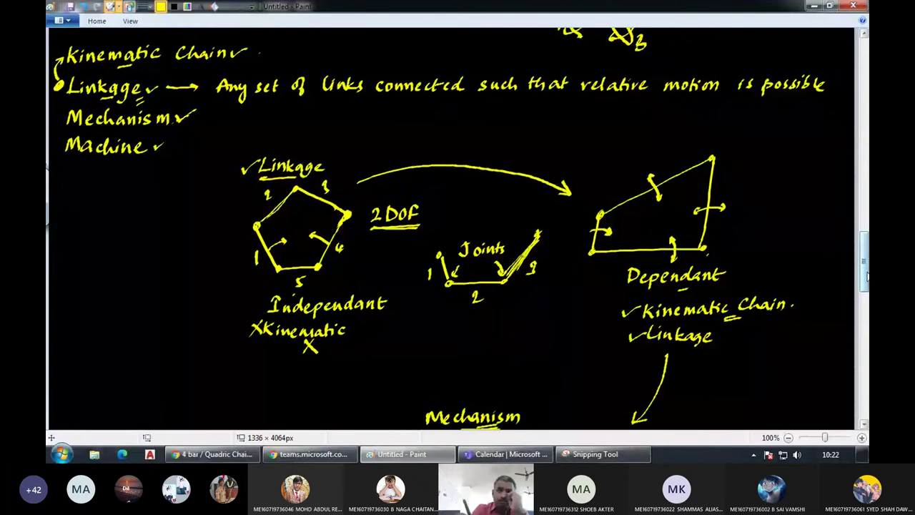
pyautogui.moveTo(865, 275); pyautogui.dragTo(866, 282)
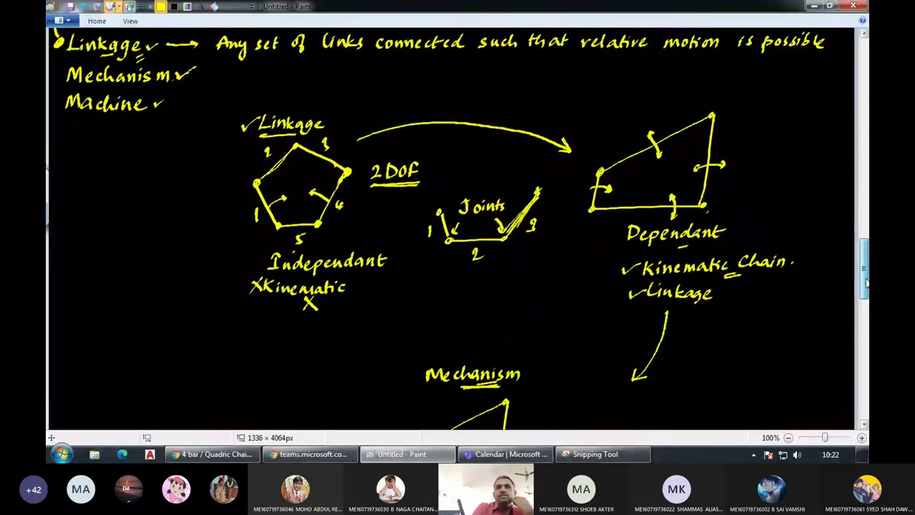
pyautogui.moveTo(865, 283); pyautogui.dragTo(866, 315)
pyautogui.moveTo(682, 280)
pyautogui.mouseDown()
pyautogui.moveTo(668, 294)
pyautogui.moveTo(717, 295)
pyautogui.mouseUp()
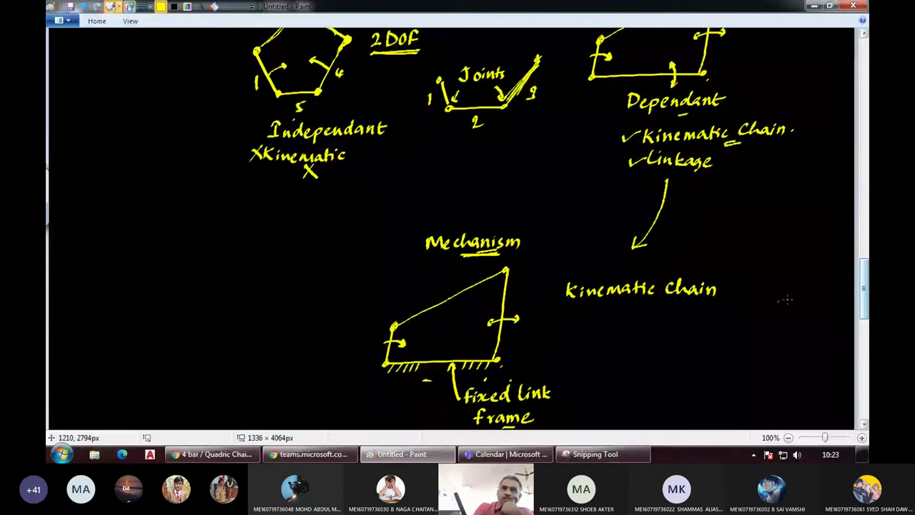
# Switch from the Paint notes back to the Onshape four-bar assembly.
pyautogui.hotkey('alt', 'Tab')
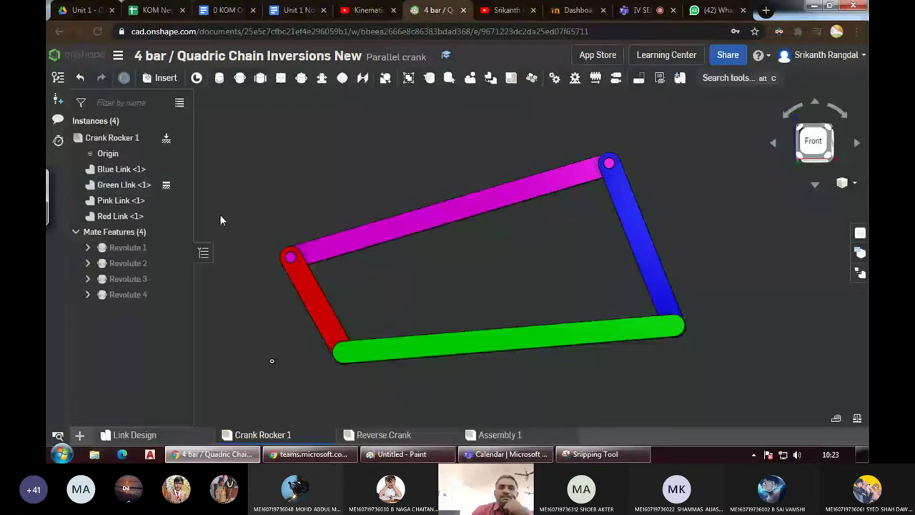
# Swing the red crank to vertical, zoom the page to 150%, then swing the crank down-left.
pyautogui.moveTo(307, 286); pyautogui.dragTo(314, 273)
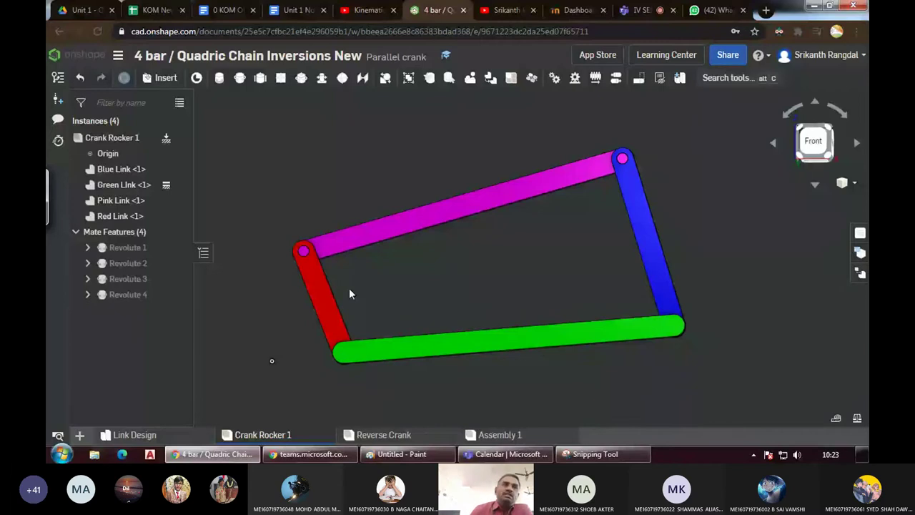
pyautogui.moveTo(348, 293); pyautogui.dragTo(335, 276)
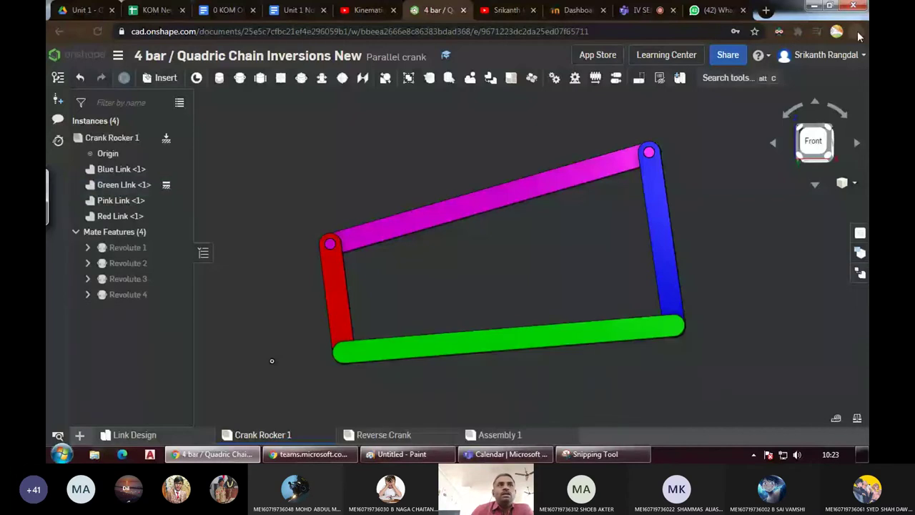
pyautogui.hotkey('ctrl', '+')
pyautogui.hotkey('ctrl', '+')
pyautogui.hotkey('ctrl', '+')
pyautogui.hotkey('alt', 'f')
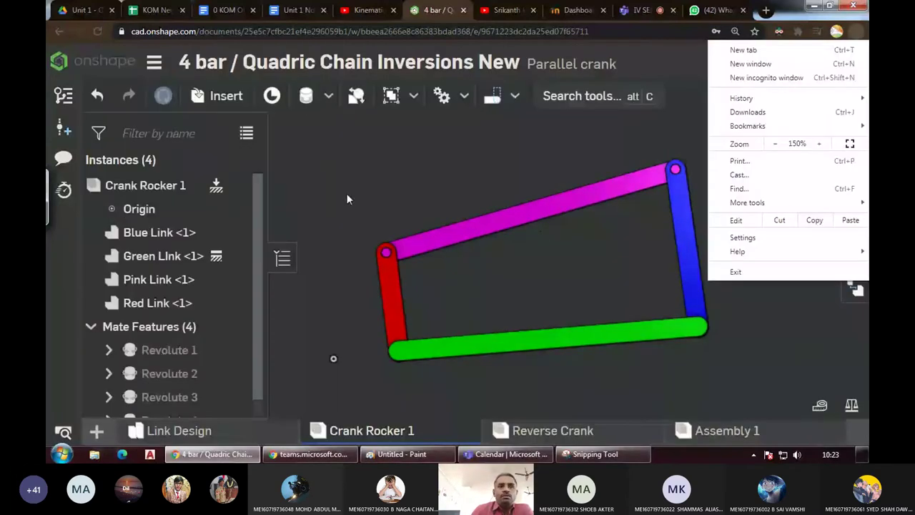
pyautogui.press('Escape')
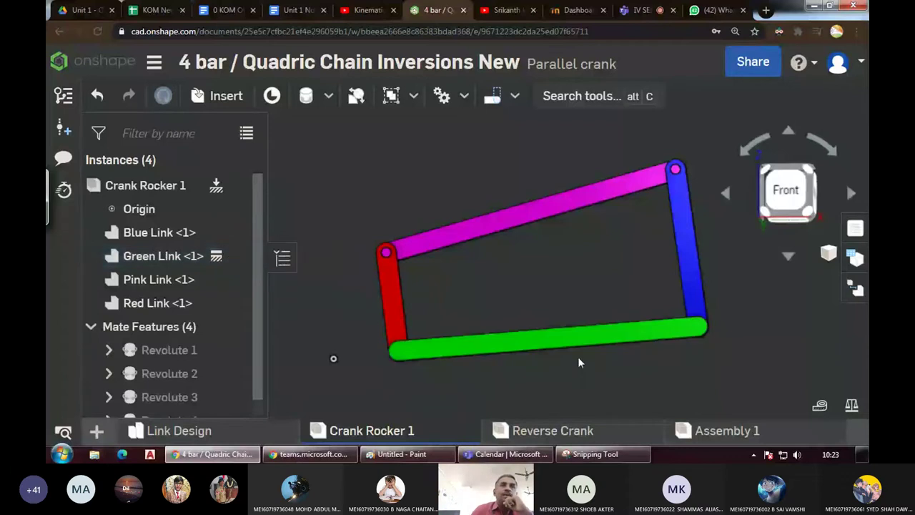
pyautogui.moveTo(401, 278)
pyautogui.mouseDown()
pyautogui.moveTo(350, 355)
pyautogui.moveTo(386, 380)
pyautogui.moveTo(361, 323)
pyautogui.moveTo(369, 297)
pyautogui.moveTo(369, 326)
pyautogui.moveTo(393, 257)
pyautogui.mouseUp()
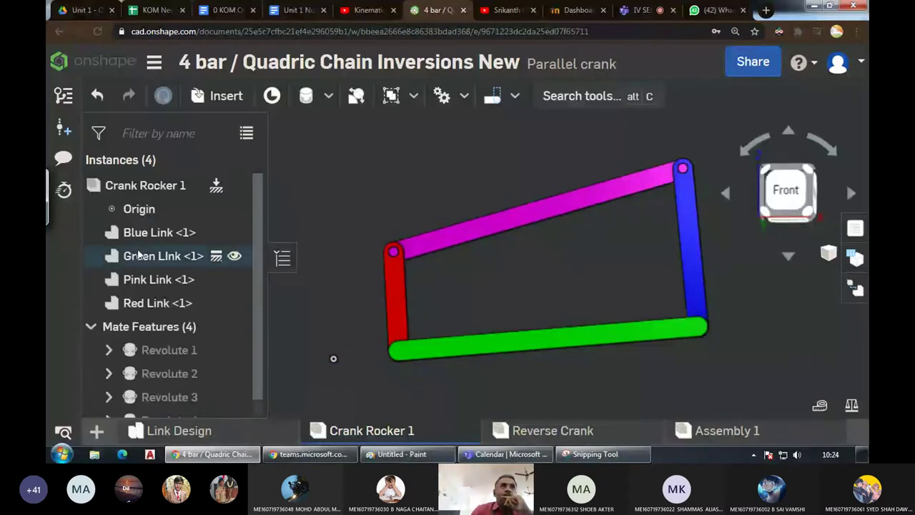
# Unfix the green link and rotate the red link into a crossed linkage configuration.
pyautogui.rightClick(192, 257)
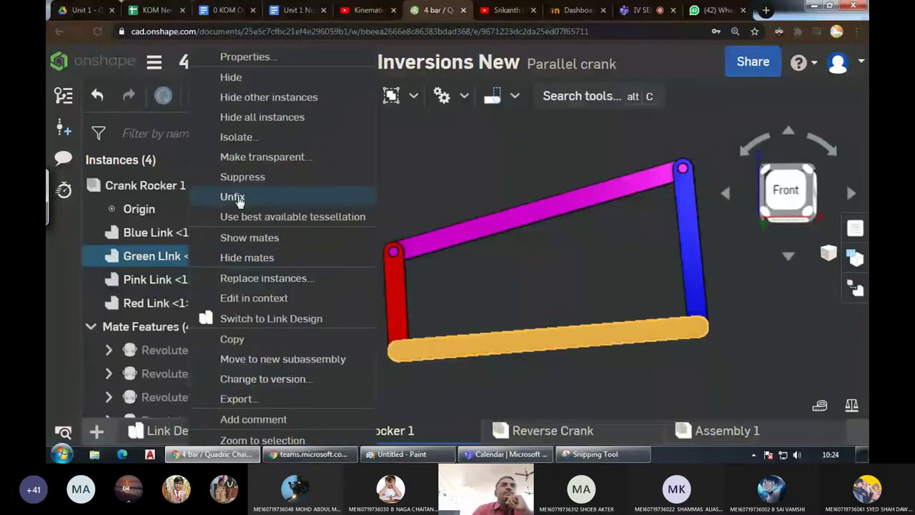
pyautogui.click(235, 197)
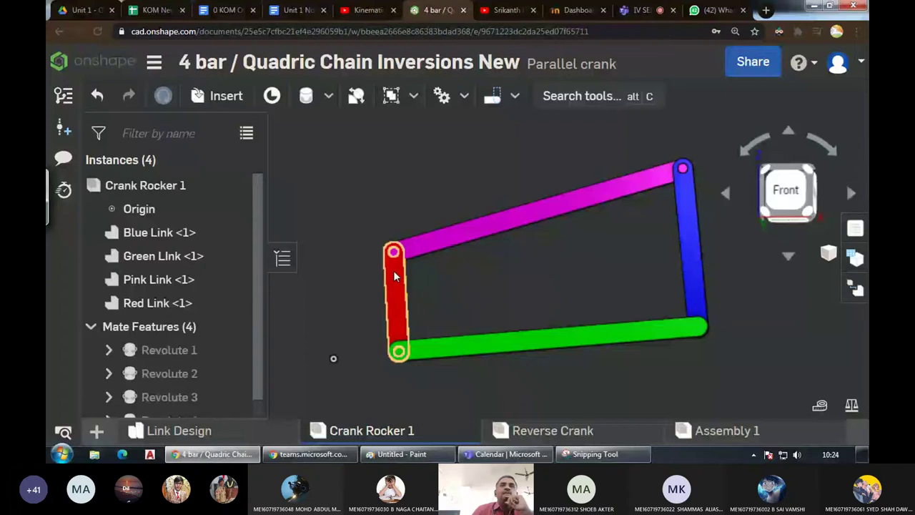
pyautogui.moveTo(394, 276)
pyautogui.mouseDown()
pyautogui.moveTo(691, 320)
pyautogui.moveTo(688, 293)
pyautogui.mouseUp()
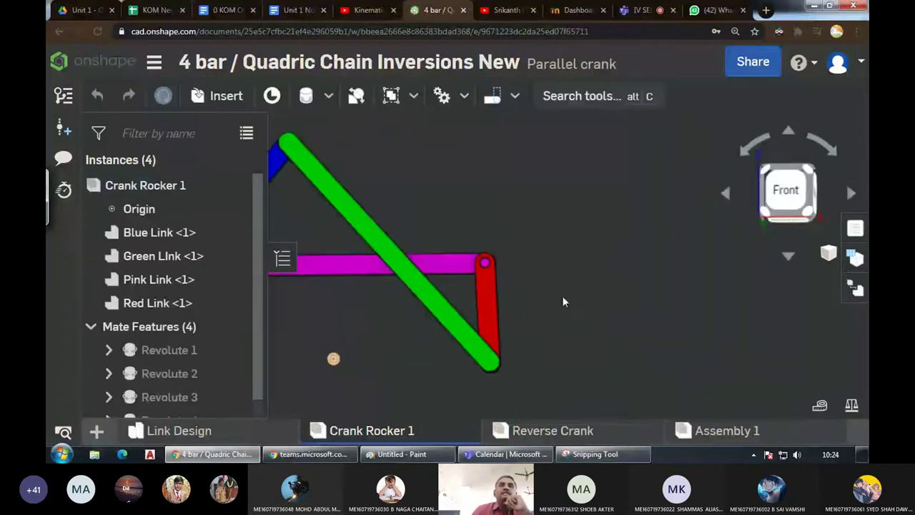
pyautogui.moveTo(689, 286); pyautogui.dragTo(608, 284)
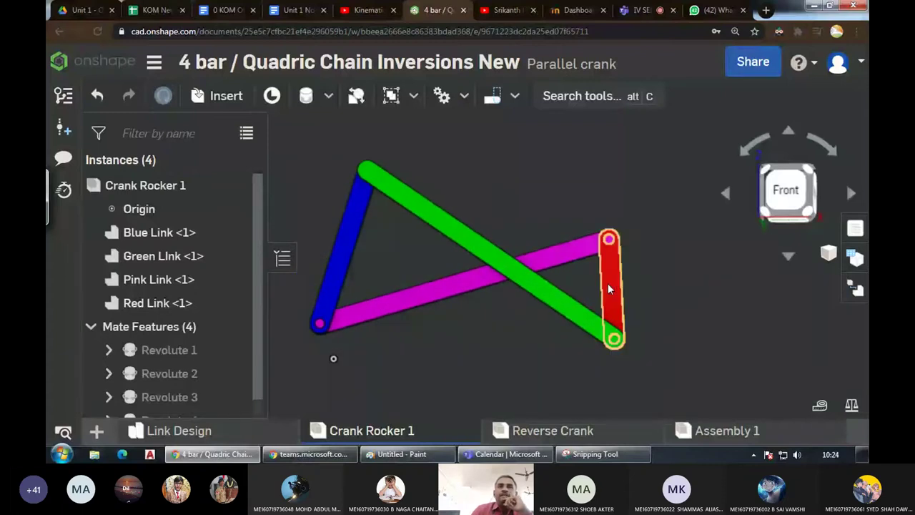
# Rotate the red link again so the linkage settles in a tapered pose.
pyautogui.click(608, 283)
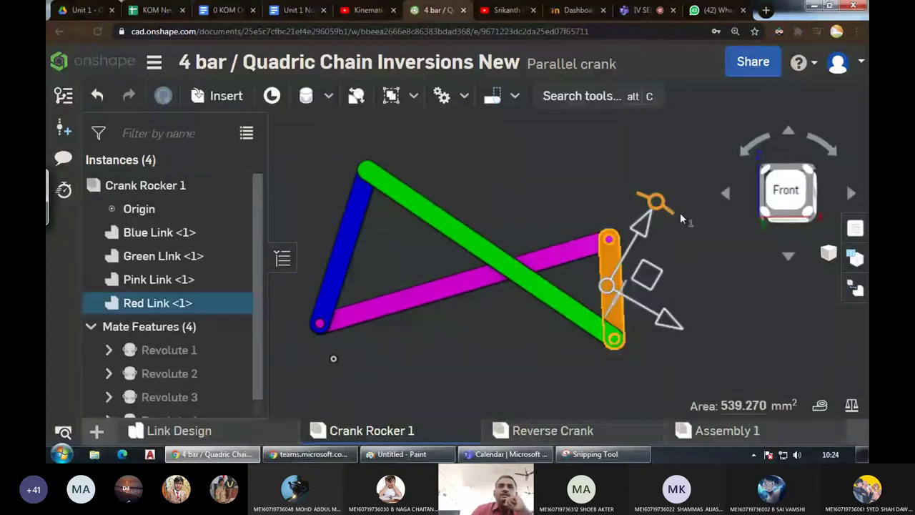
pyautogui.moveTo(679, 213)
pyautogui.mouseDown()
pyautogui.moveTo(554, 156)
pyautogui.moveTo(668, 337)
pyautogui.moveTo(486, 345)
pyautogui.mouseUp()
pyautogui.click(471, 336)
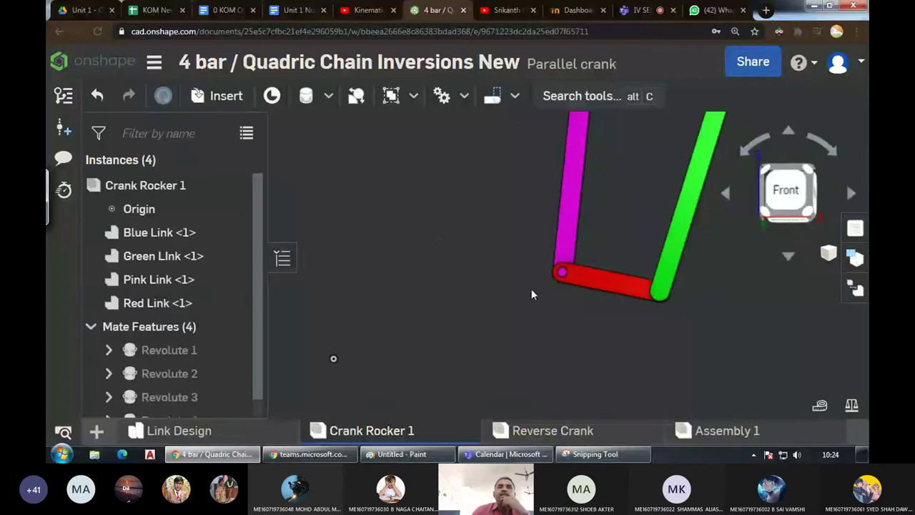
pyautogui.scroll(-3, 531, 294)
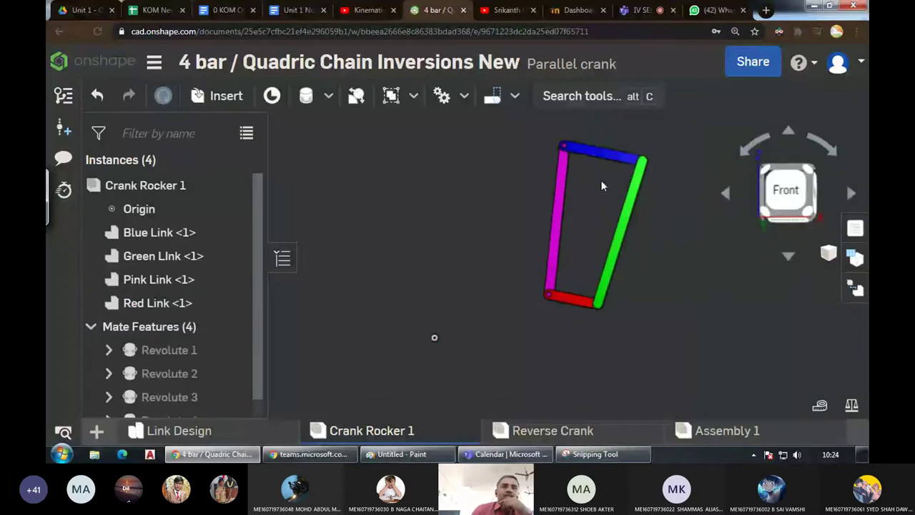
pyautogui.scroll(2, 602, 185)
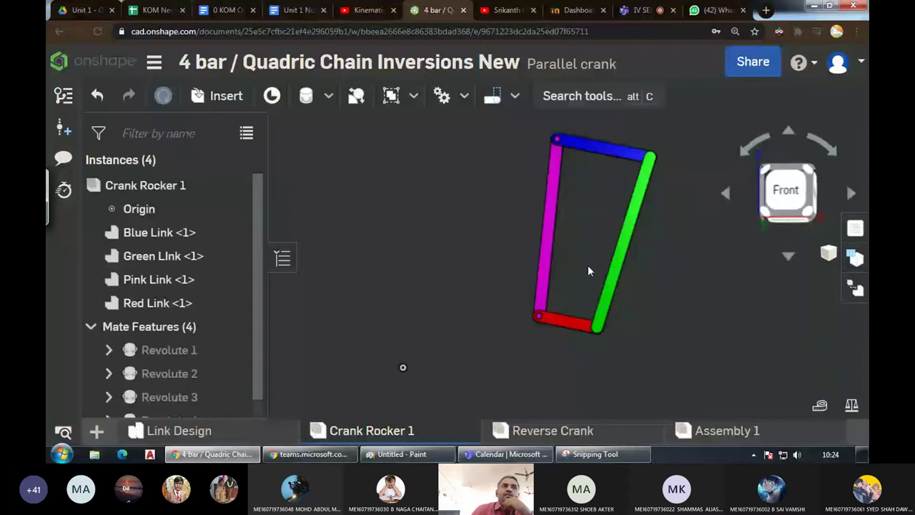
# Rotate the red crank by 135° then to about 172°, leaving the pink link upright.
pyautogui.rightClick(182, 258)
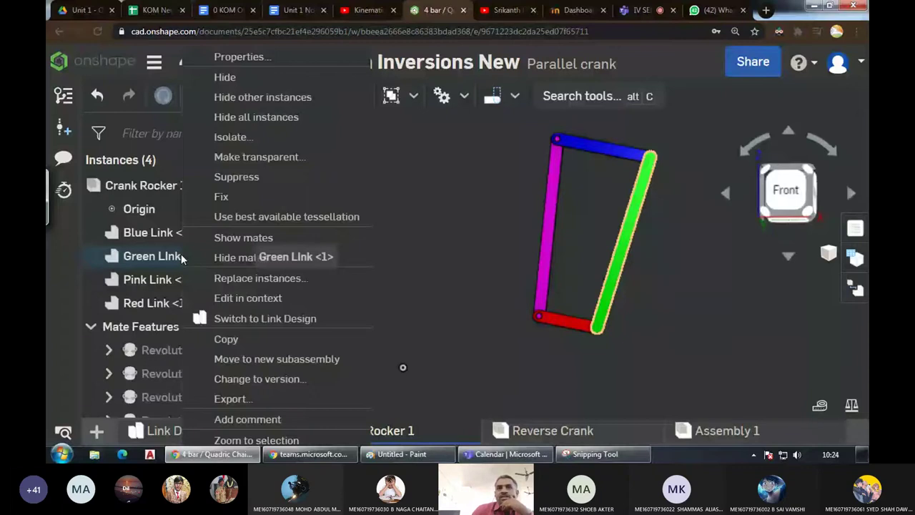
pyautogui.click(152, 303)
pyautogui.moveTo(494, 264)
pyautogui.mouseDown()
pyautogui.moveTo(555, 231)
pyautogui.moveTo(642, 330)
pyautogui.moveTo(577, 378)
pyautogui.moveTo(511, 250)
pyautogui.moveTo(561, 240)
pyautogui.moveTo(571, 367)
pyautogui.moveTo(550, 250)
pyautogui.mouseUp()
pyautogui.click(462, 377)
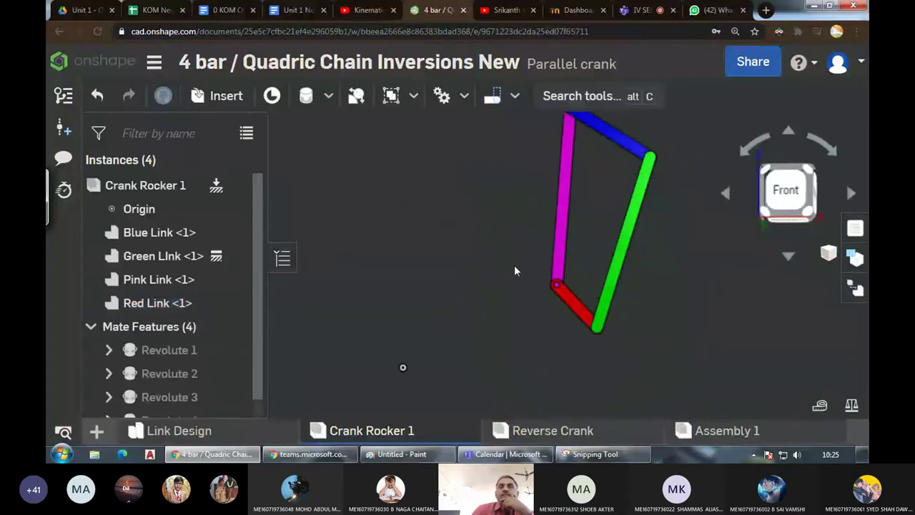
pyautogui.click(560, 332)
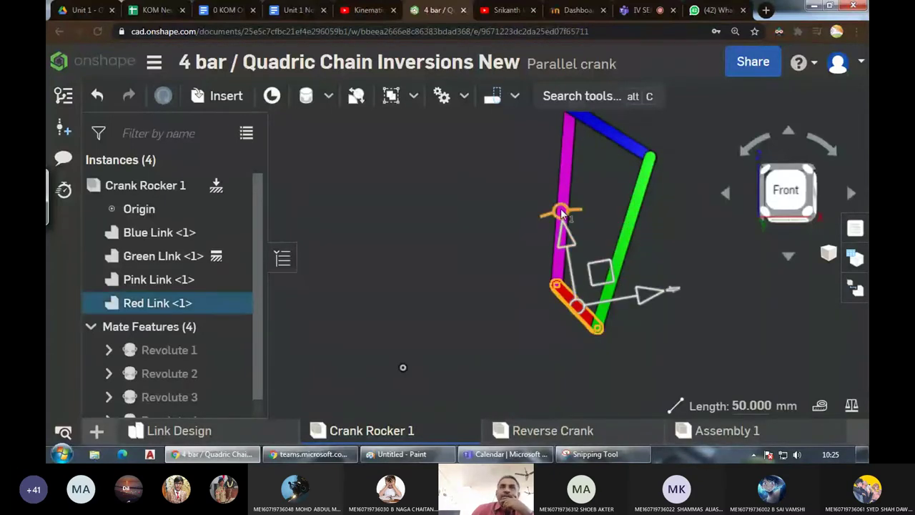
pyautogui.moveTo(562, 211)
pyautogui.mouseDown()
pyautogui.moveTo(587, 211)
pyautogui.moveTo(635, 309)
pyautogui.moveTo(581, 357)
pyautogui.moveTo(520, 264)
pyautogui.moveTo(548, 207)
pyautogui.mouseUp()
pyautogui.click(525, 202)
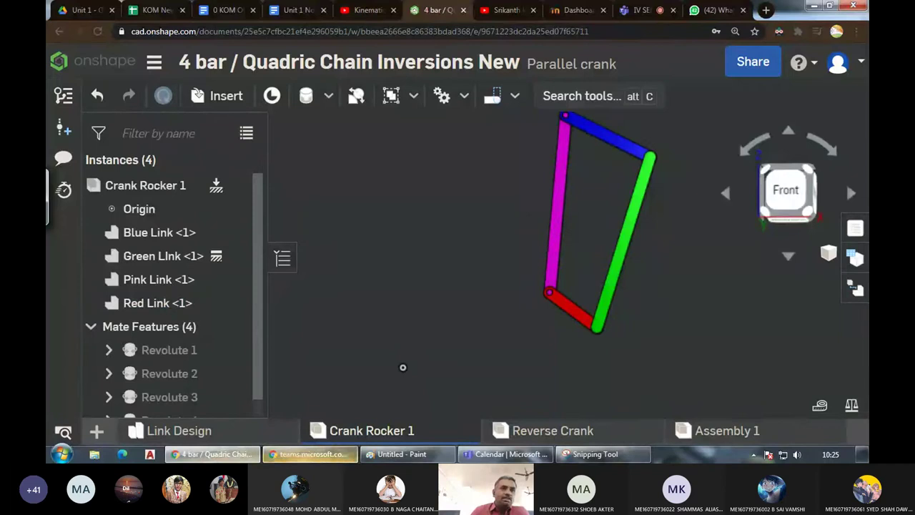
# Back in the Paint notes, tick Kinematic Chain beside the mechanism sketch.
pyautogui.click(394, 458)
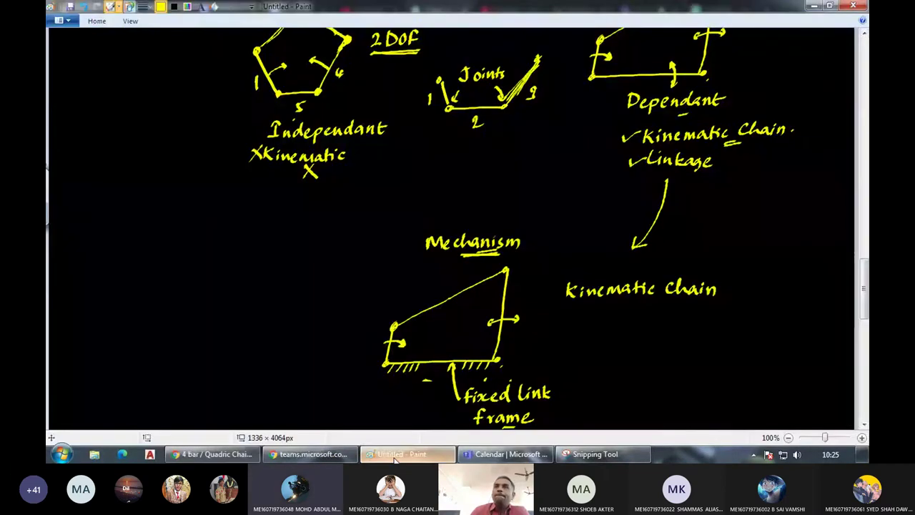
pyautogui.moveTo(863, 283)
pyautogui.mouseDown()
pyautogui.moveTo(863, 265)
pyautogui.moveTo(862, 296)
pyautogui.moveTo(862, 284)
pyautogui.mouseUp()
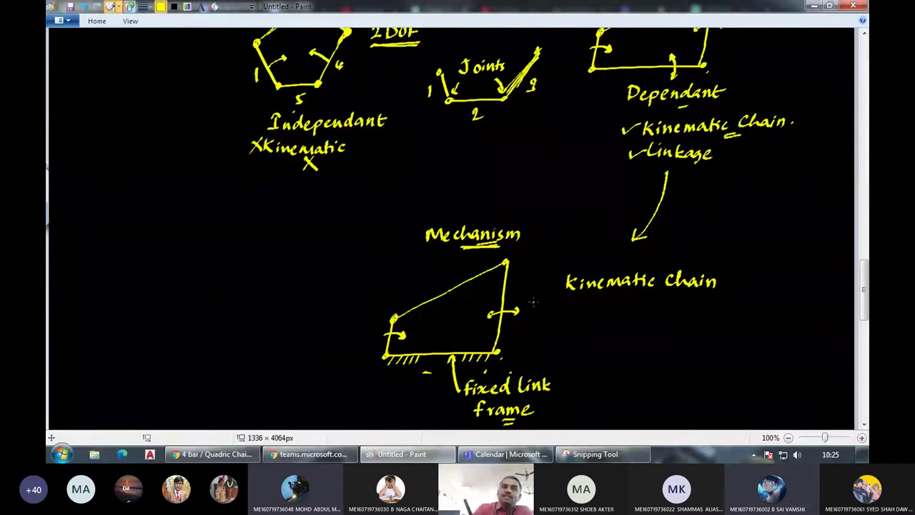
pyautogui.moveTo(542, 284); pyautogui.dragTo(563, 278)
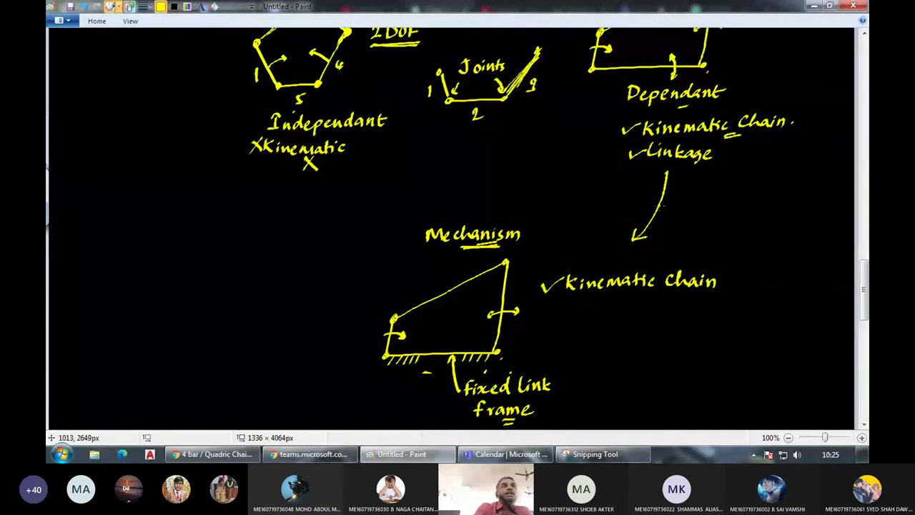
# Nudge the curved arrow below Linkage slightly down and left.
pyautogui.click(228, 6)
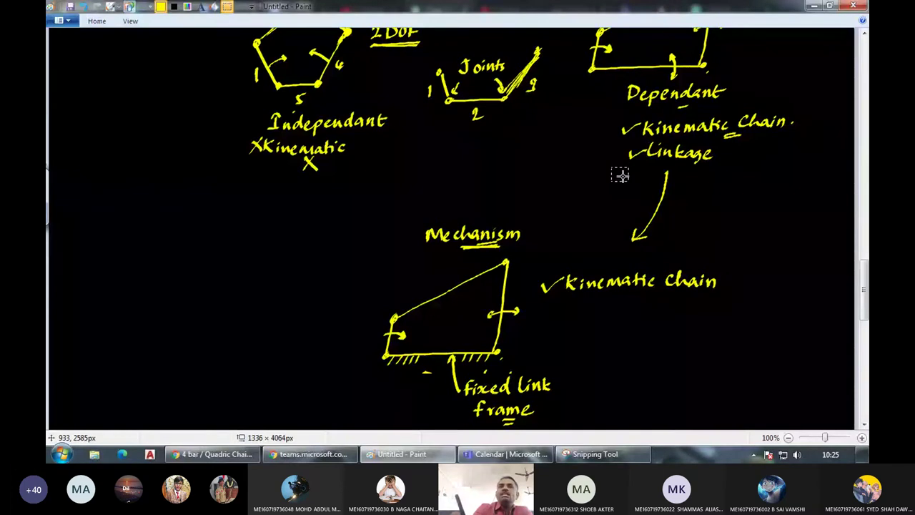
pyautogui.moveTo(620, 175); pyautogui.dragTo(677, 254)
pyautogui.moveTo(647, 207); pyautogui.dragTo(631, 225)
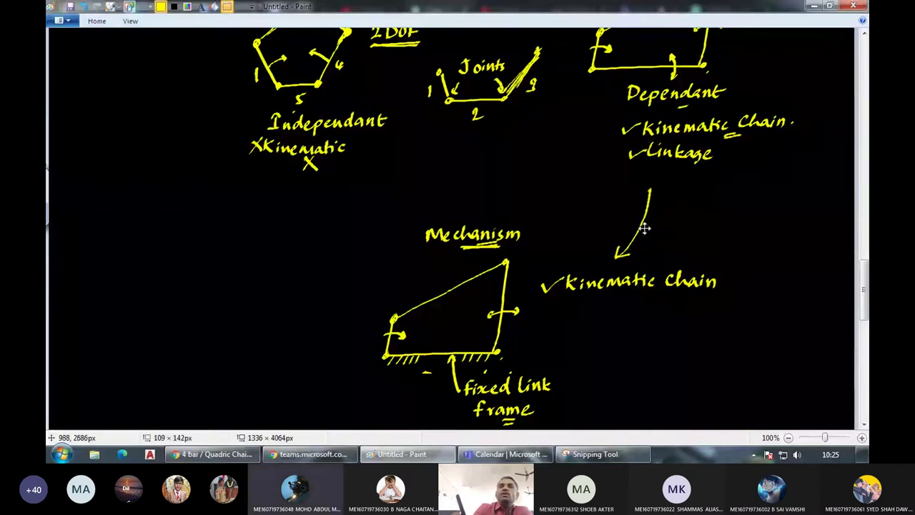
pyautogui.click(682, 228)
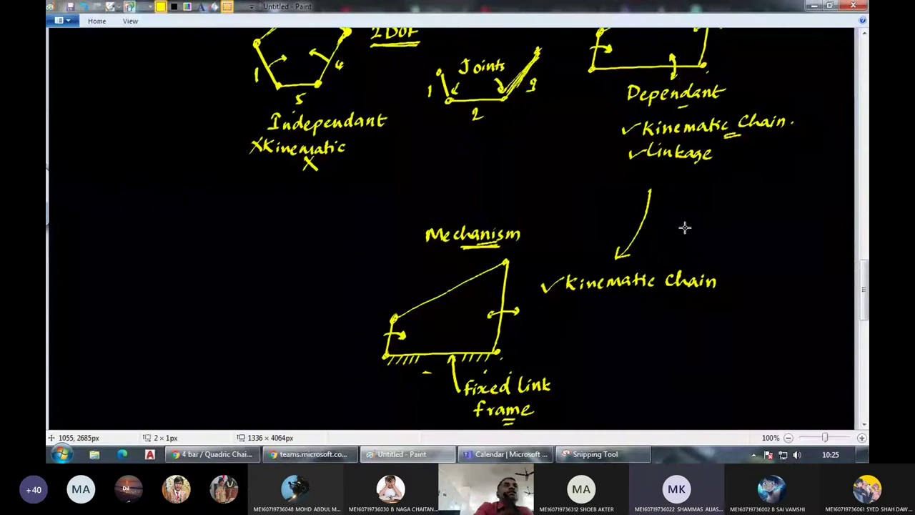
# Write Mechanisms marked with an X, and a ticked Linkages under Kinematic Chain.
pyautogui.click(111, 7)
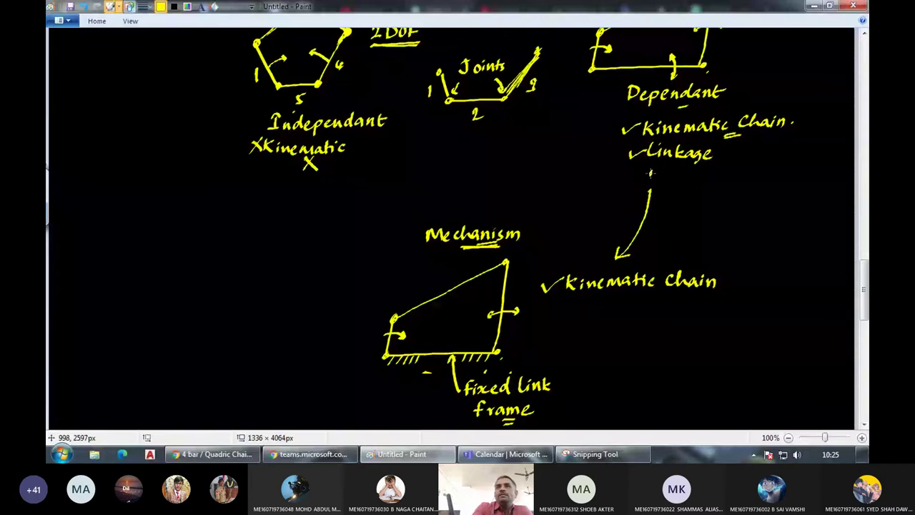
pyautogui.moveTo(650, 172); pyautogui.dragTo(732, 172)
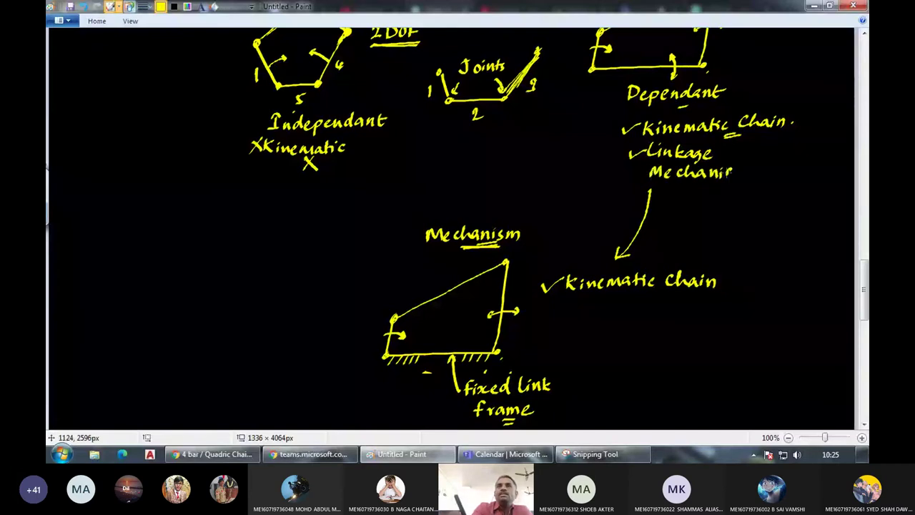
pyautogui.moveTo(733, 172); pyautogui.dragTo(762, 174)
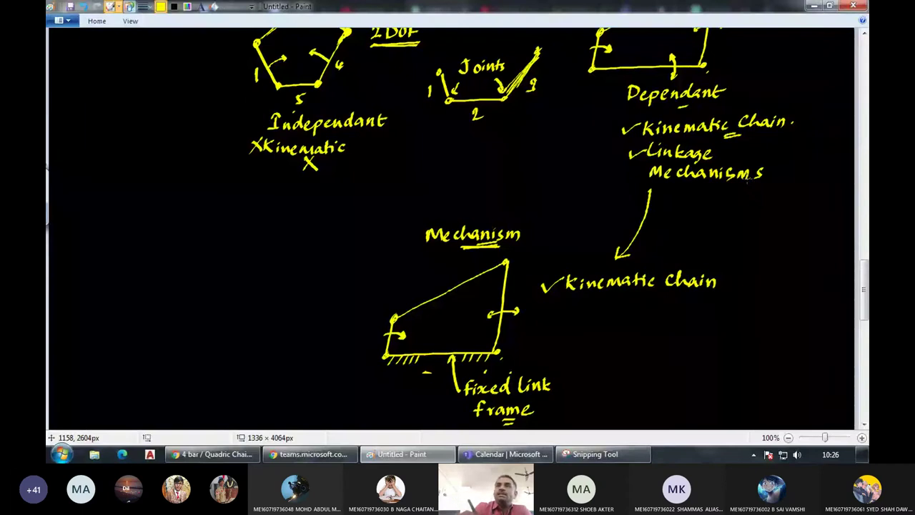
pyautogui.moveTo(632, 168); pyautogui.dragTo(643, 179)
pyautogui.moveTo(643, 167); pyautogui.dragTo(632, 179)
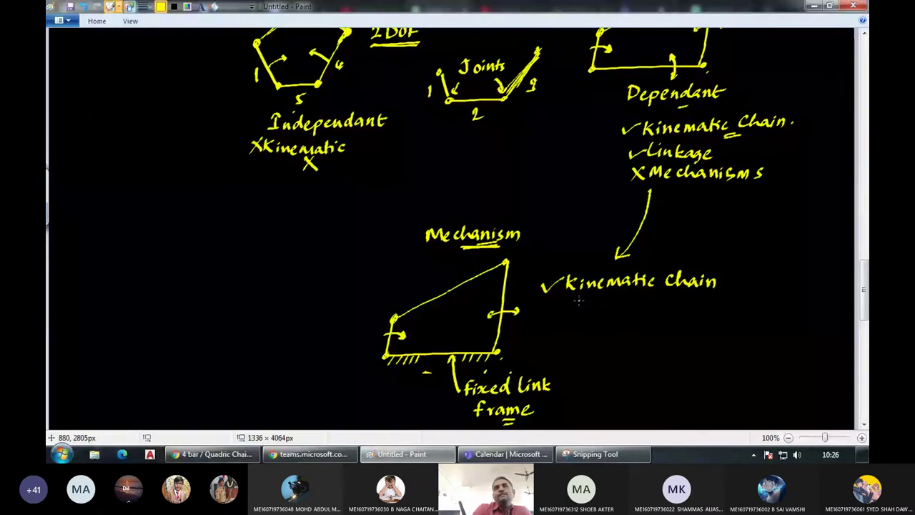
pyautogui.moveTo(571, 294); pyautogui.dragTo(627, 312)
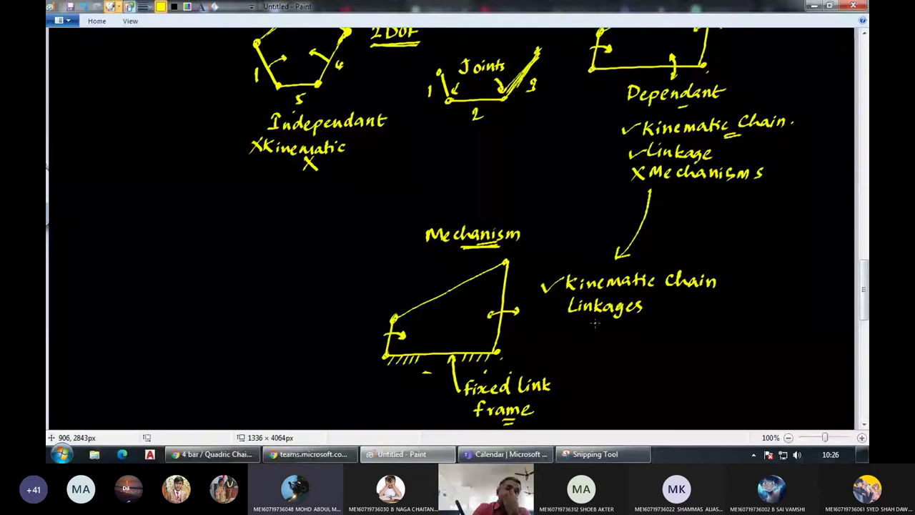
pyautogui.moveTo(547, 306); pyautogui.dragTo(568, 300)
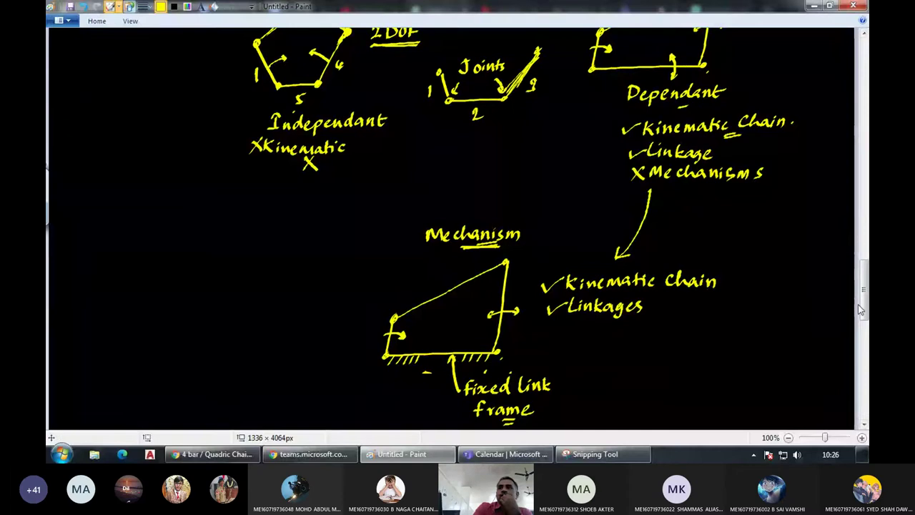
pyautogui.scroll(2, 865, 292)
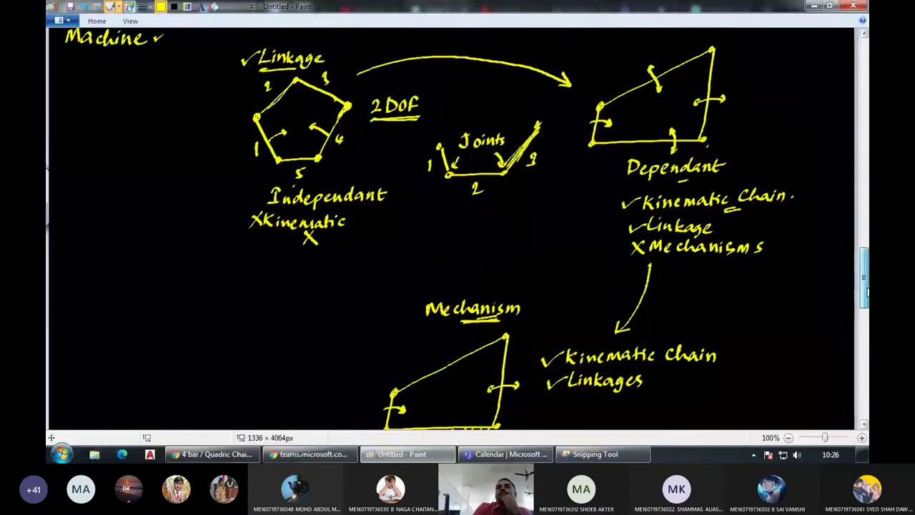
pyautogui.scroll(-1, 493, 286)
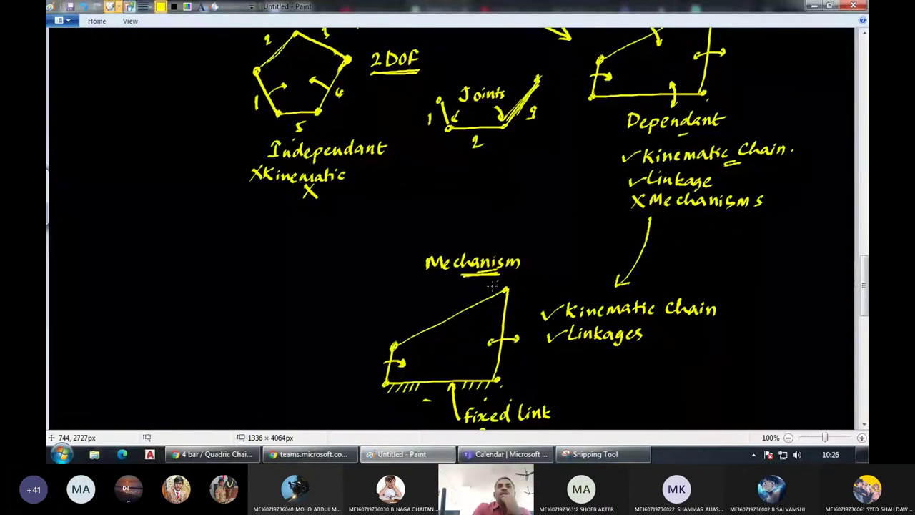
pyautogui.scroll(-1, 864, 286)
pyautogui.scroll(2, 846, 288)
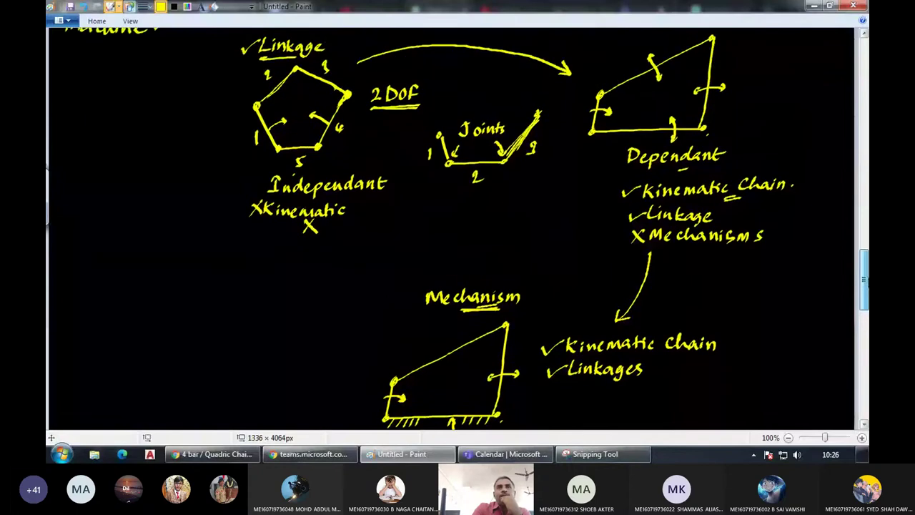
pyautogui.scroll(-1, 845, 287)
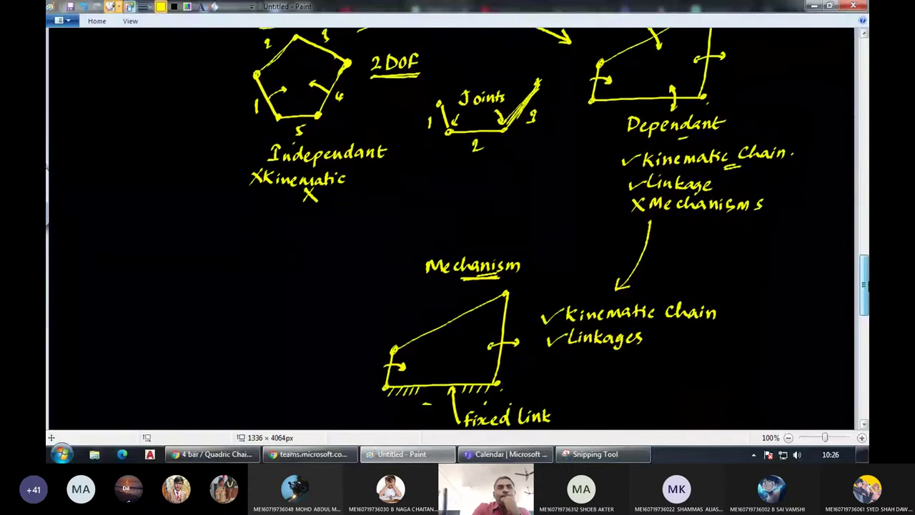
pyautogui.click(240, 456)
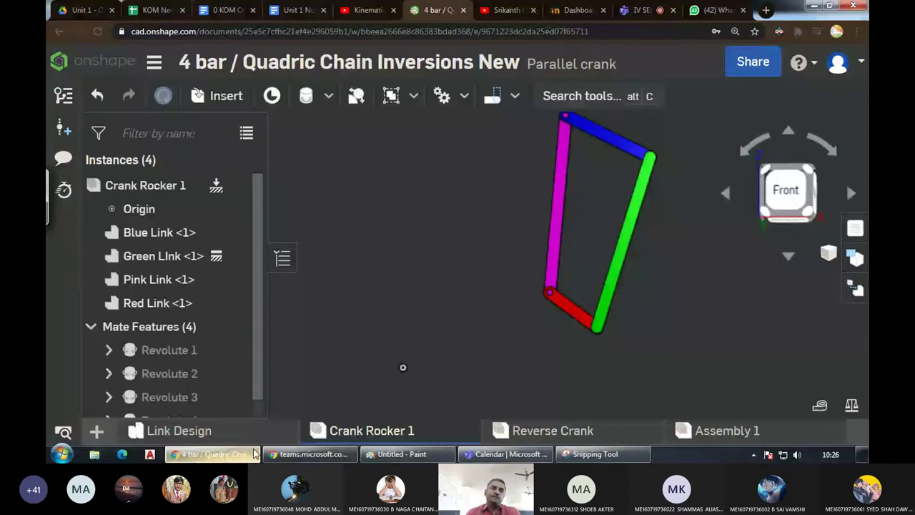
pyautogui.hotkey('ctrl', 'shift', 'Tab')
pyautogui.hotkey('ctrl', 'shift', 'Tab')
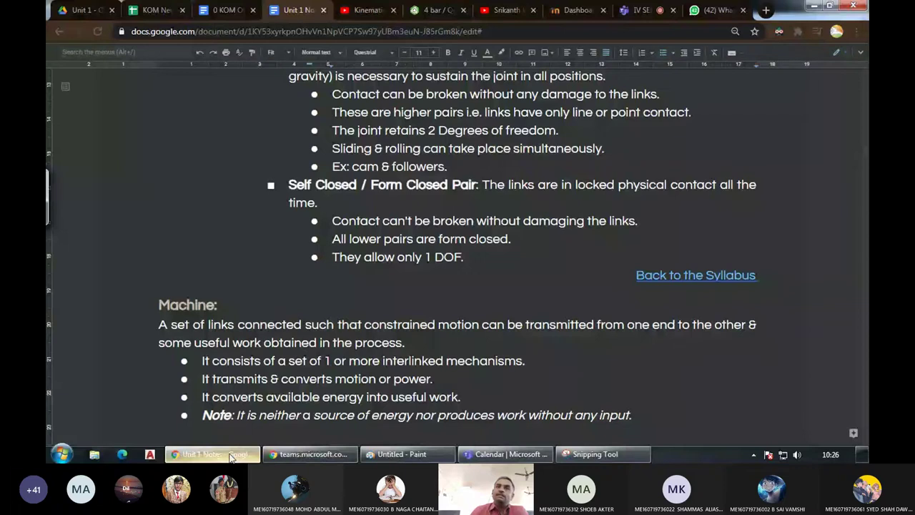
pyautogui.hotkey('alt', 'Tab')
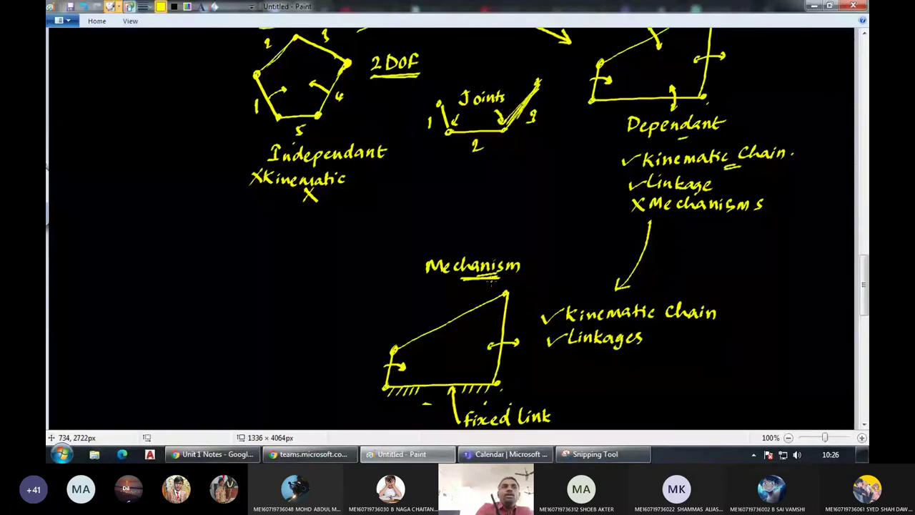
# Draw a curved arrow toward Machine, labelled 'Useful Work Output' with Work double-underlined.
pyautogui.moveTo(493, 294); pyautogui.dragTo(466, 297)
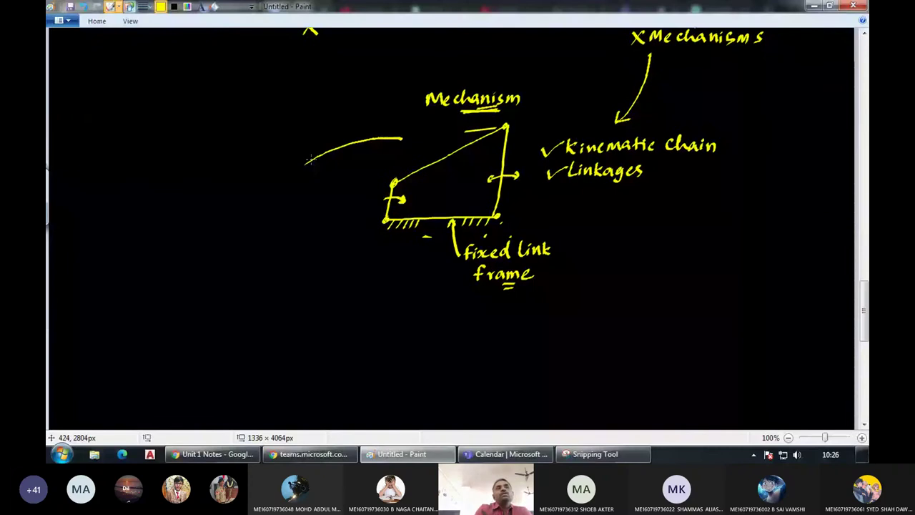
pyautogui.moveTo(306, 163); pyautogui.dragTo(241, 294)
pyautogui.moveTo(125, 309)
pyautogui.mouseDown()
pyautogui.moveTo(199, 306)
pyautogui.moveTo(177, 314)
pyautogui.mouseUp()
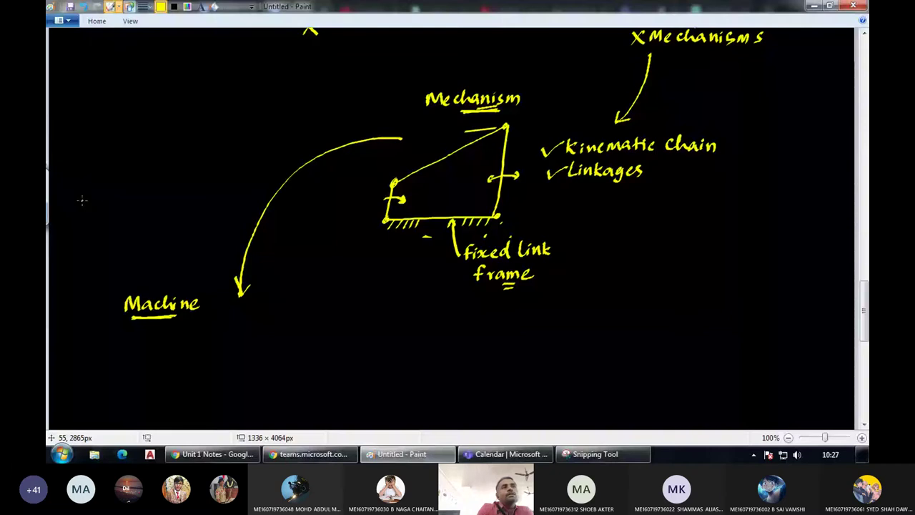
pyautogui.moveTo(82, 200)
pyautogui.mouseDown()
pyautogui.moveTo(83, 216)
pyautogui.moveTo(258, 206)
pyautogui.mouseUp()
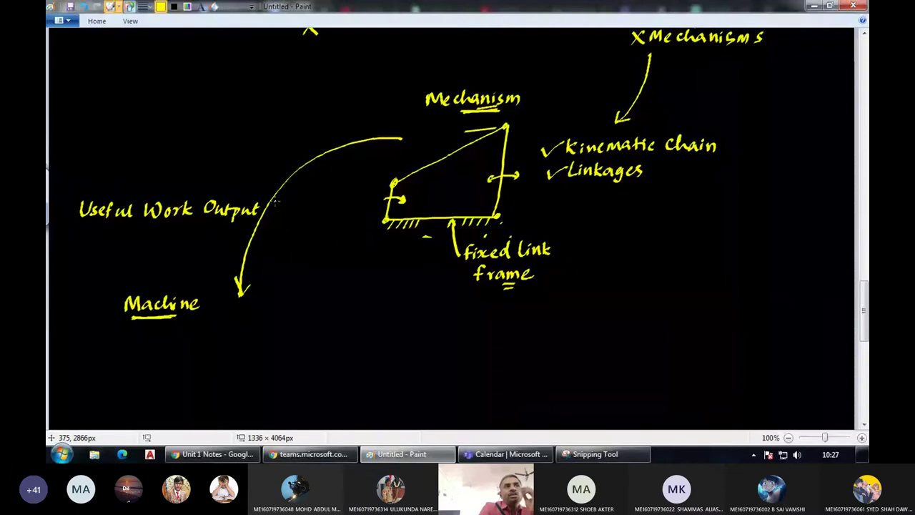
pyautogui.moveTo(178, 220); pyautogui.dragTo(187, 219)
pyautogui.moveTo(176, 224); pyautogui.dragTo(188, 223)
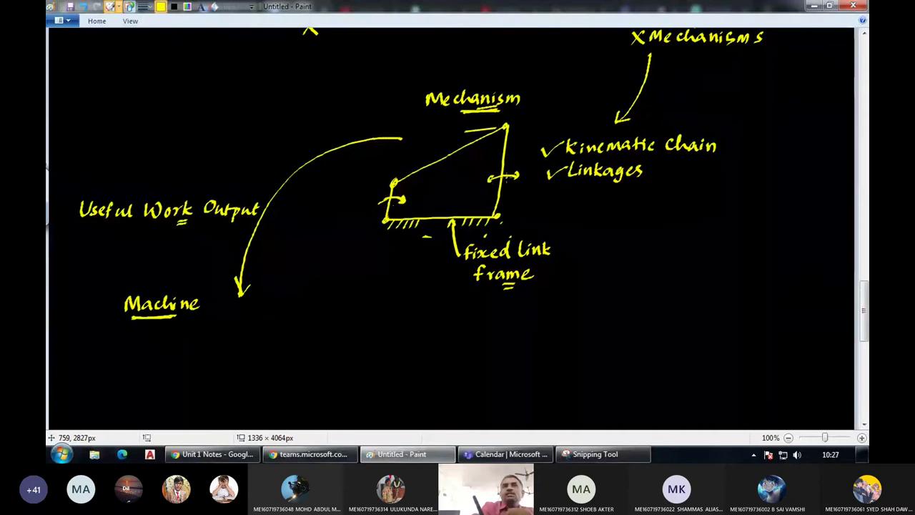
# Tick the Machine label and add an arrowhead under Mechanism.
pyautogui.moveTo(503, 89); pyautogui.dragTo(519, 83)
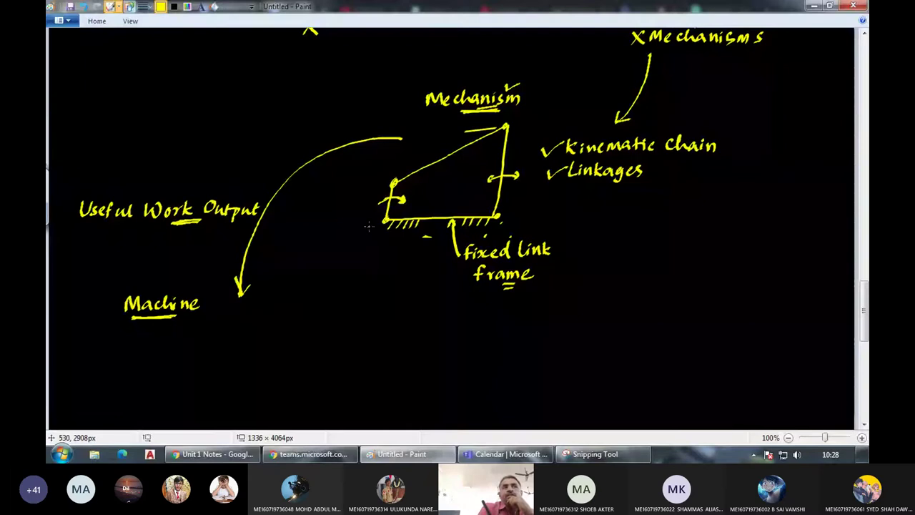
pyautogui.moveTo(106, 307); pyautogui.dragTo(125, 297)
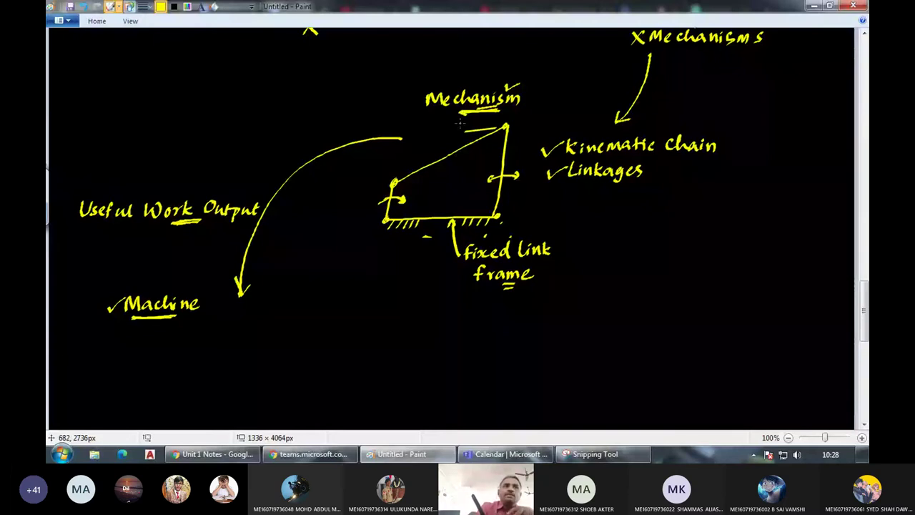
pyautogui.moveTo(460, 123); pyautogui.dragTo(514, 106)
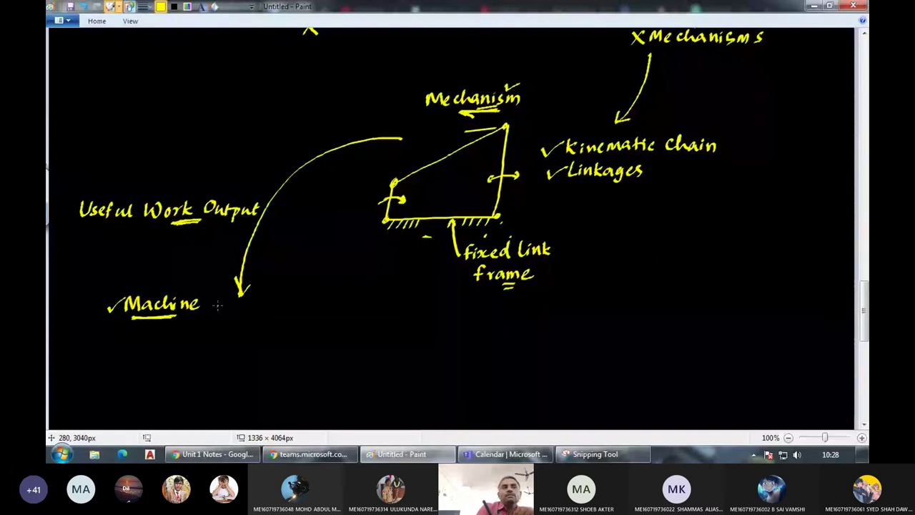
# Write '→ More mechanisms' after Machine and draw a clock-face dial with tick marks below.
pyautogui.moveTo(215, 306); pyautogui.dragTo(233, 305)
pyautogui.moveTo(247, 308); pyautogui.dragTo(261, 307)
pyautogui.moveTo(264, 303); pyautogui.dragTo(266, 303)
pyautogui.moveTo(272, 308); pyautogui.dragTo(336, 303)
pyautogui.moveTo(339, 303); pyautogui.dragTo(395, 300)
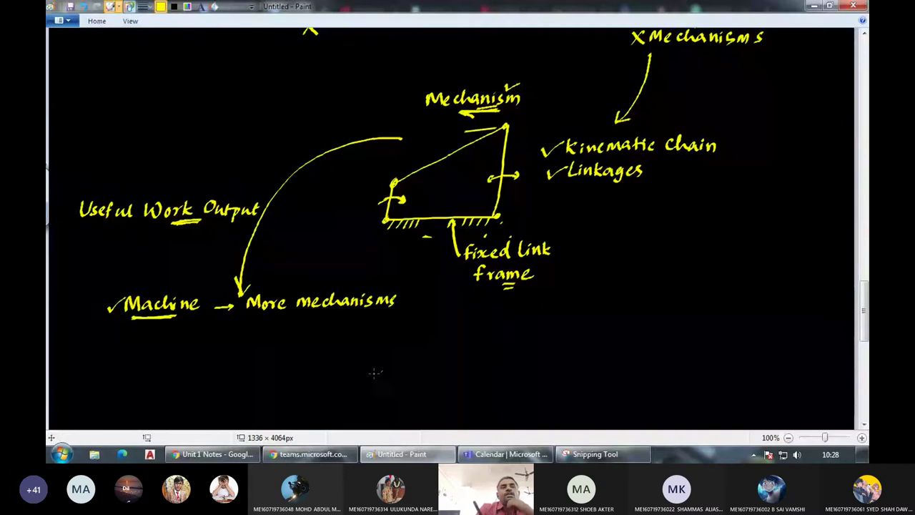
pyautogui.moveTo(257, 333)
pyautogui.mouseDown()
pyautogui.moveTo(240, 384)
pyautogui.moveTo(256, 333)
pyautogui.moveTo(227, 342)
pyautogui.mouseUp()
pyautogui.moveTo(221, 346); pyautogui.dragTo(216, 359)
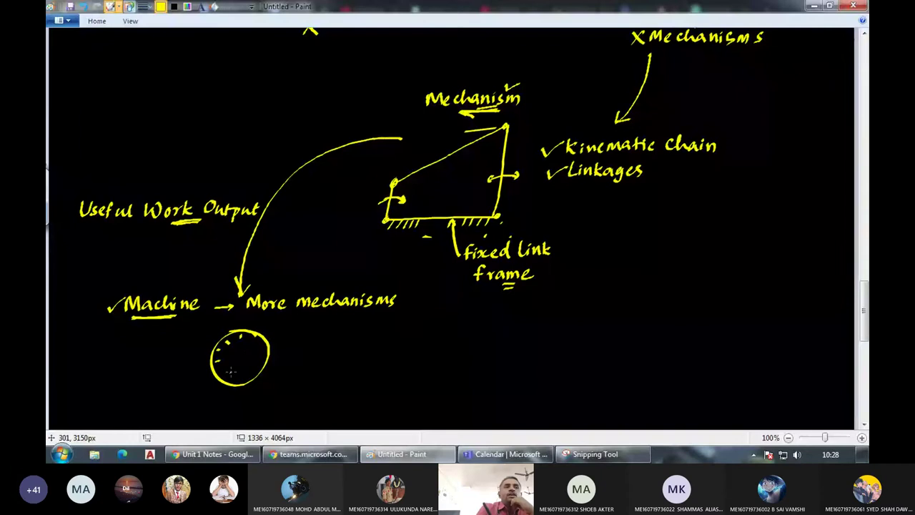
pyautogui.moveTo(223, 368); pyautogui.dragTo(256, 373)
pyautogui.moveTo(259, 339); pyautogui.dragTo(260, 343)
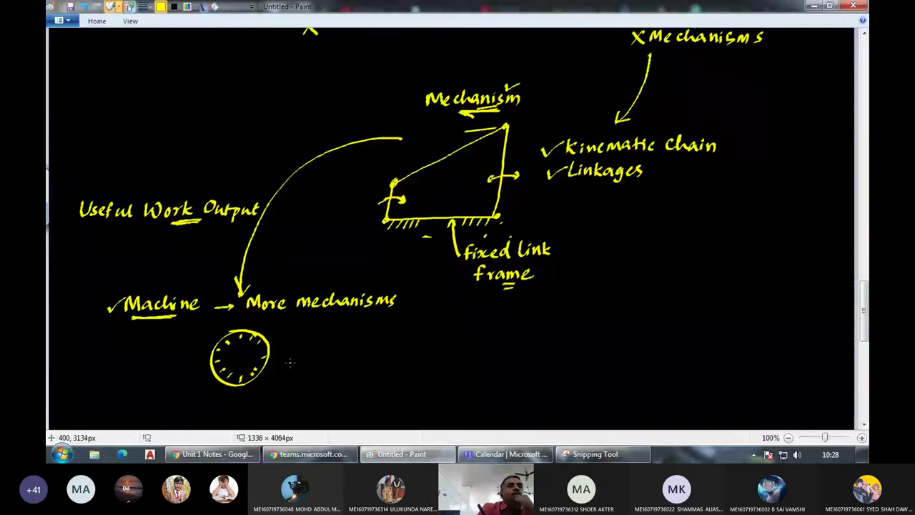
# Label the dial 'Digital cells' on its right side.
pyautogui.moveTo(293, 342); pyautogui.dragTo(294, 354)
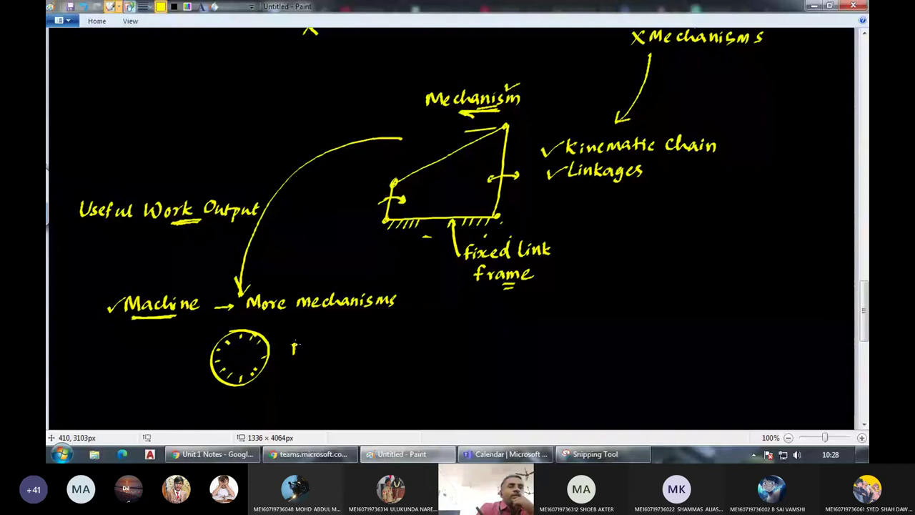
pyautogui.moveTo(293, 342); pyautogui.dragTo(294, 355)
pyautogui.moveTo(300, 348); pyautogui.dragTo(301, 355)
pyautogui.moveTo(306, 348); pyautogui.dragTo(309, 361)
pyautogui.moveTo(315, 347); pyautogui.dragTo(315, 355)
pyautogui.moveTo(320, 342); pyautogui.dragTo(321, 356)
pyautogui.moveTo(326, 349); pyautogui.dragTo(344, 354)
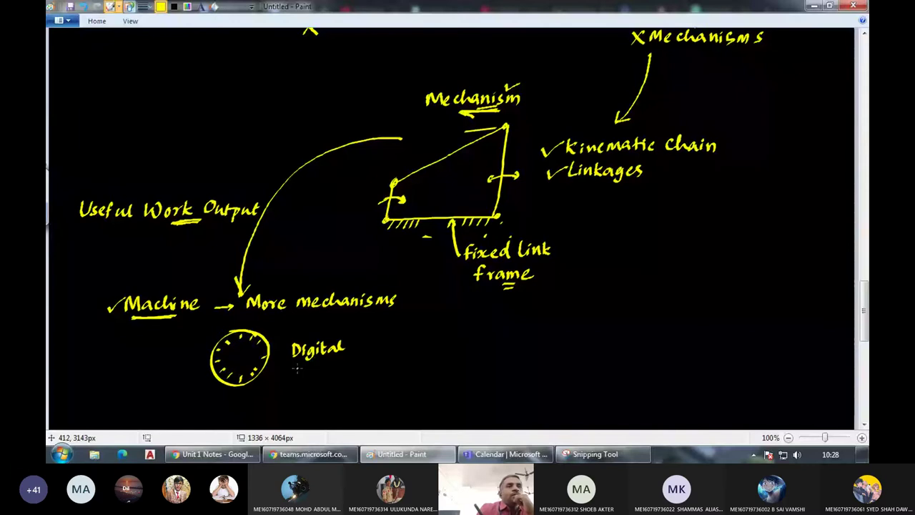
pyautogui.moveTo(297, 367); pyautogui.dragTo(337, 371)
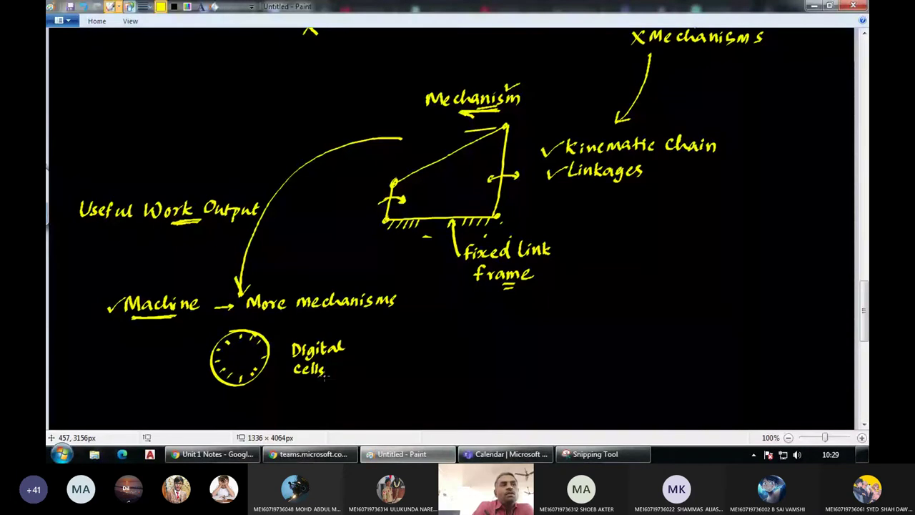
# Label the dial 'Analoge' on its left, double-underlined, and bracket its right edge.
pyautogui.moveTo(128, 361); pyautogui.dragTo(183, 357)
pyautogui.moveTo(267, 353); pyautogui.dragTo(278, 357)
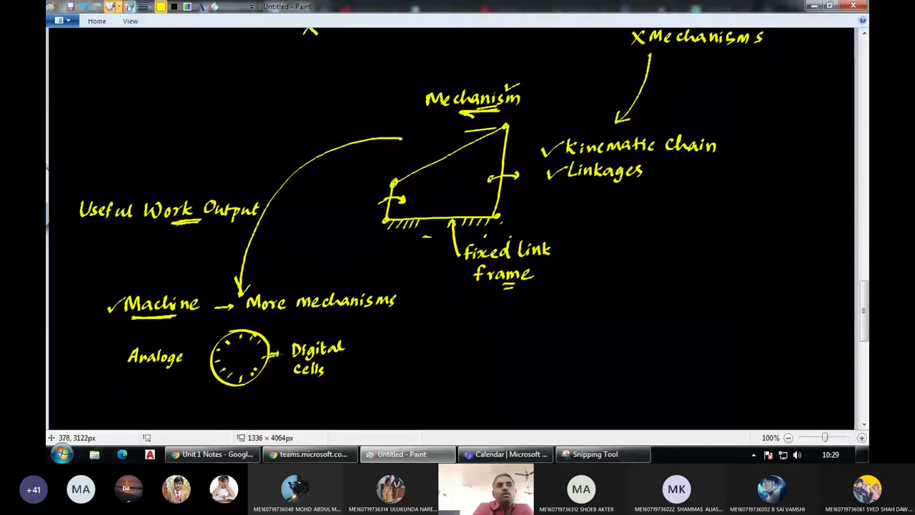
pyautogui.moveTo(282, 343); pyautogui.dragTo(277, 369)
pyautogui.moveTo(151, 367); pyautogui.dragTo(158, 369)
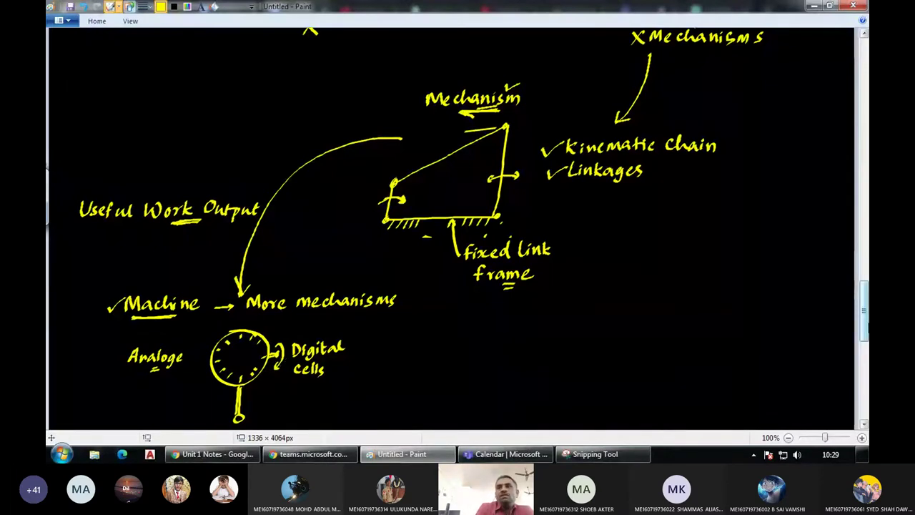
# Write 80 in the dial, add underlined 'Time', and double-underline mechanisms and Work Output.
pyautogui.scroll(-1, 864, 314)
pyautogui.scroll(-2, 863, 314)
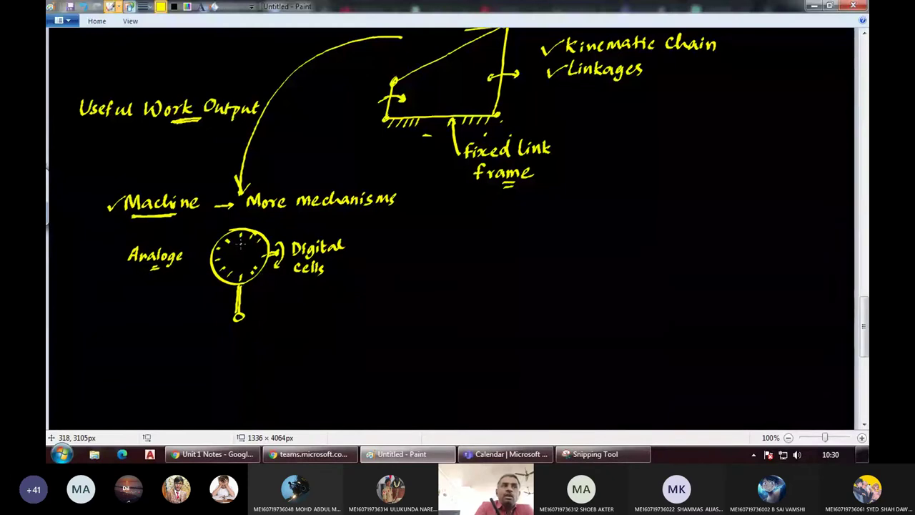
pyautogui.moveTo(241, 242); pyautogui.dragTo(240, 250)
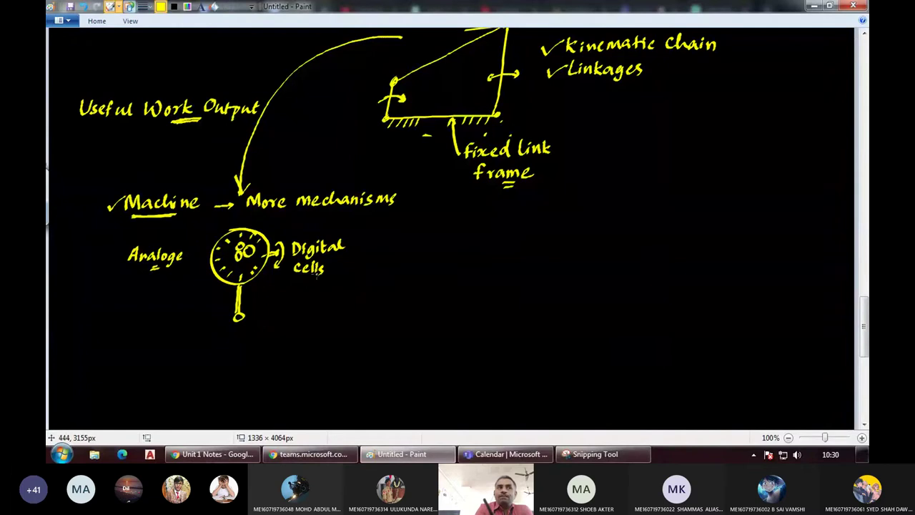
pyautogui.moveTo(280, 209); pyautogui.dragTo(320, 212)
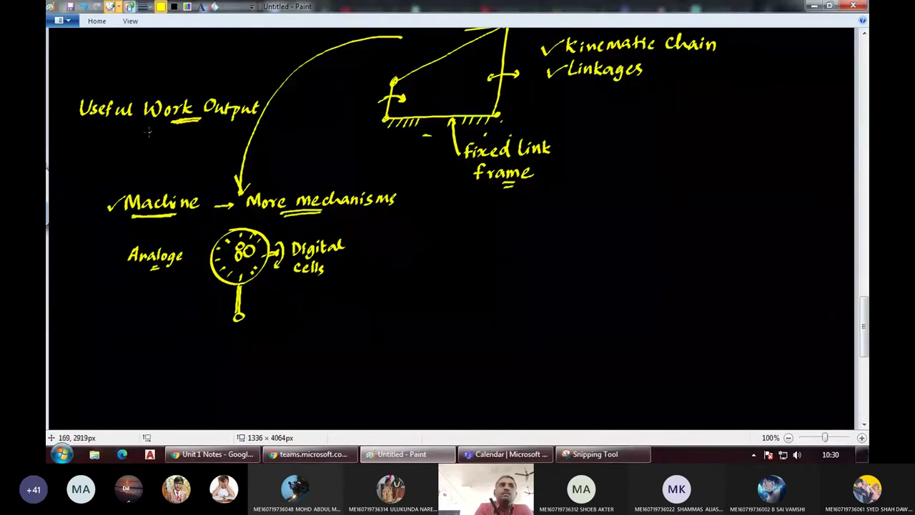
pyautogui.moveTo(146, 123)
pyautogui.mouseDown()
pyautogui.moveTo(235, 122)
pyautogui.moveTo(219, 119)
pyautogui.mouseUp()
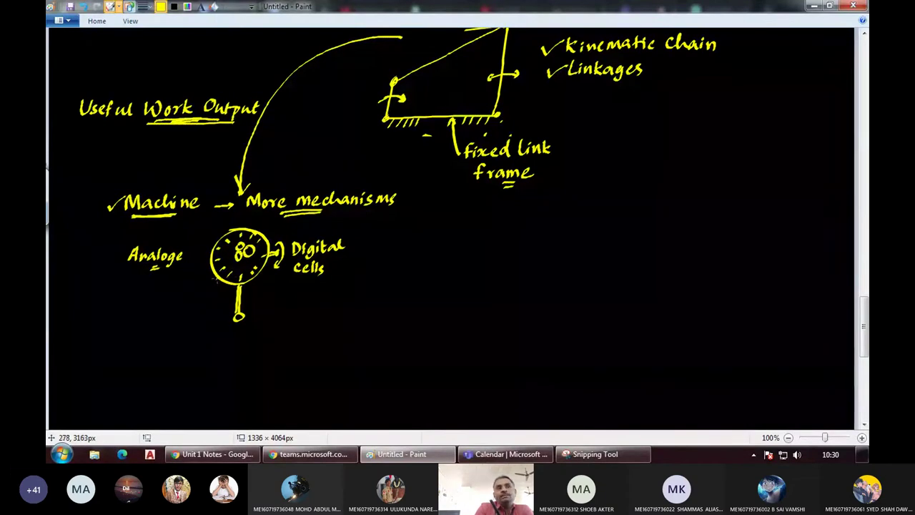
pyautogui.moveTo(173, 286)
pyautogui.mouseDown()
pyautogui.moveTo(179, 299)
pyautogui.moveTo(207, 289)
pyautogui.moveTo(202, 300)
pyautogui.mouseUp()
pyautogui.moveTo(185, 305); pyautogui.dragTo(201, 304)
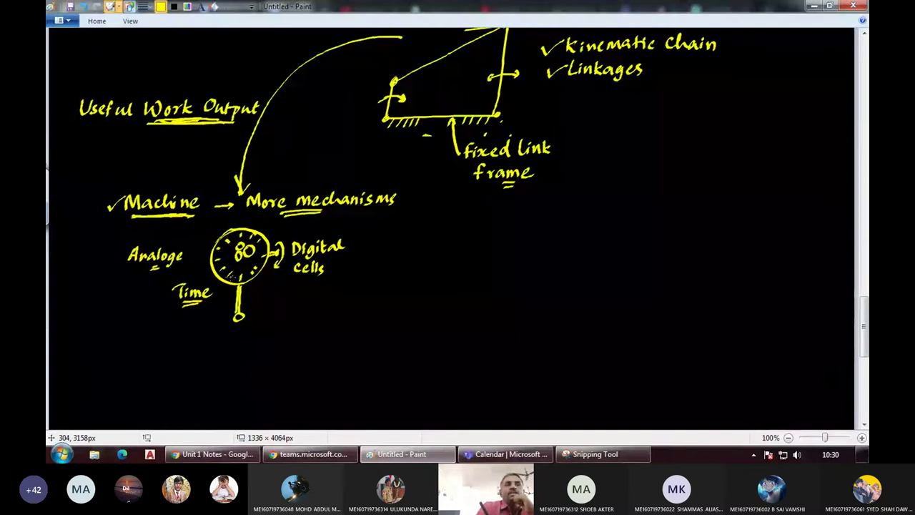
# Sketch a cluster of four small meshing gear circles below the dial.
pyautogui.moveTo(309, 314); pyautogui.dragTo(336, 303)
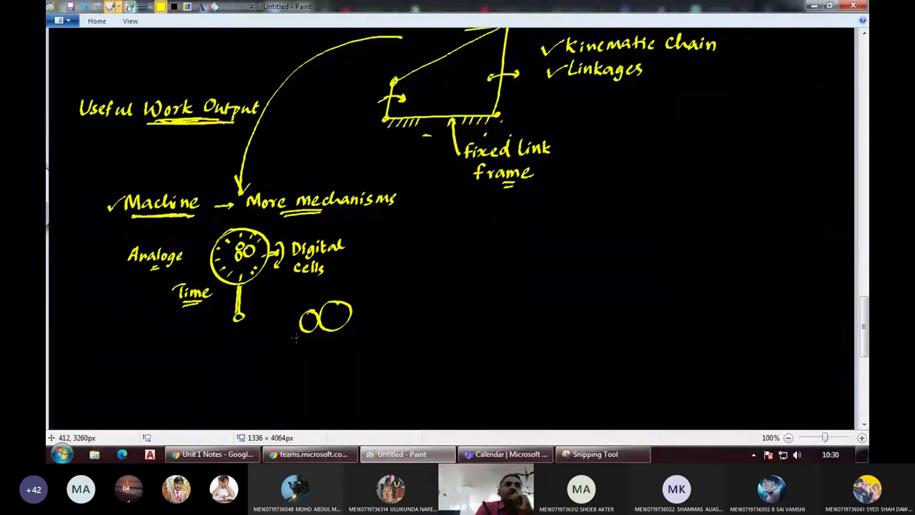
pyautogui.moveTo(294, 339)
pyautogui.mouseDown()
pyautogui.moveTo(299, 332)
pyautogui.moveTo(313, 349)
pyautogui.mouseUp()
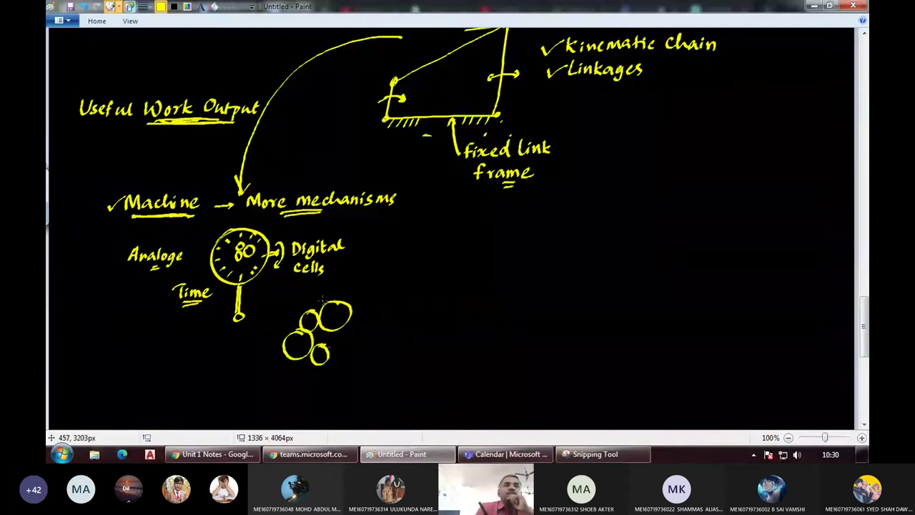
pyautogui.moveTo(331, 309); pyautogui.dragTo(309, 319)
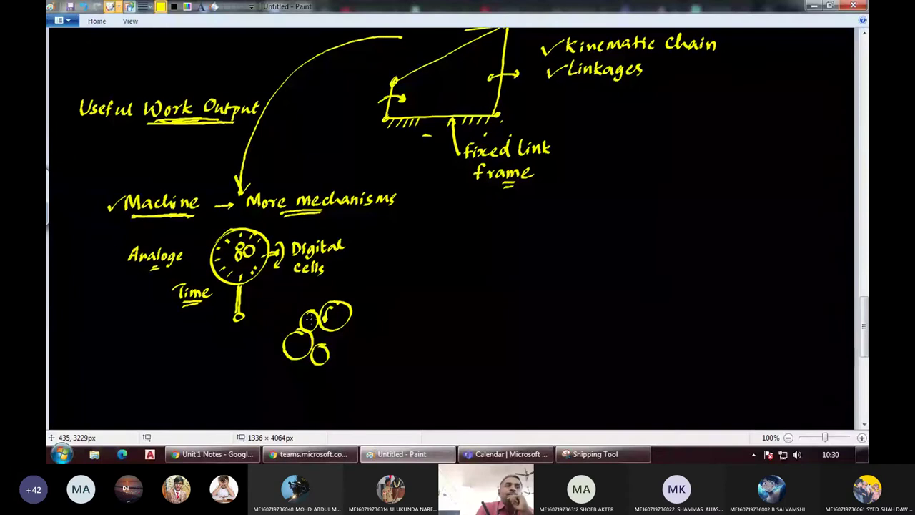
pyautogui.moveTo(306, 337); pyautogui.dragTo(293, 336)
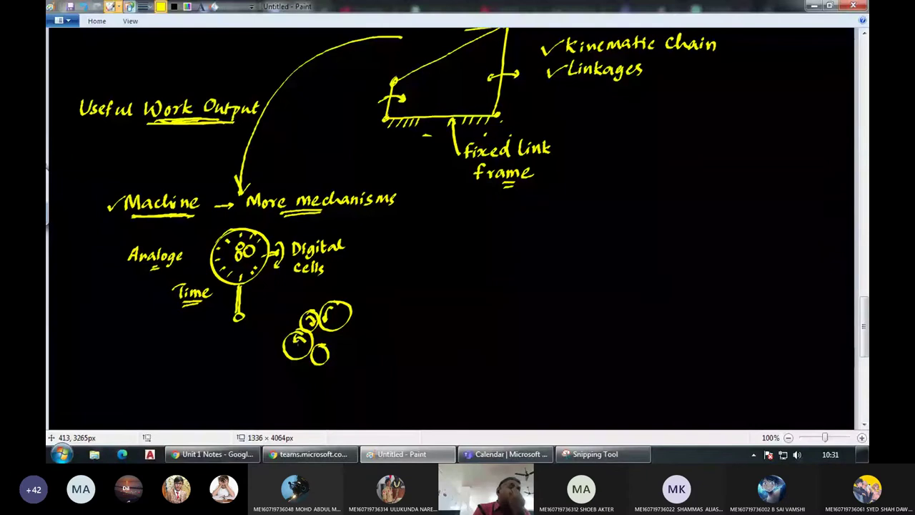
# Mark the bottom-right gear circle and start writing 'Automobile' right of the dial.
pyautogui.moveTo(317, 349); pyautogui.dragTo(321, 350)
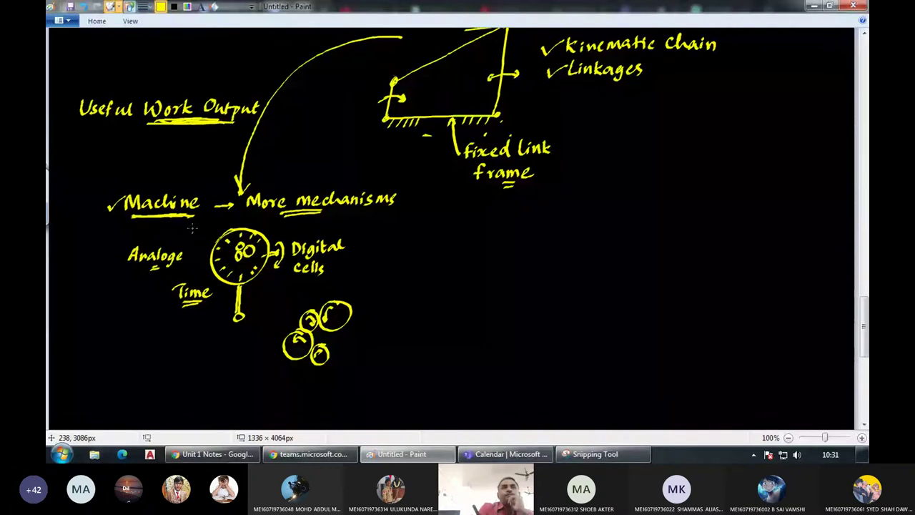
pyautogui.moveTo(438, 245); pyautogui.dragTo(489, 238)
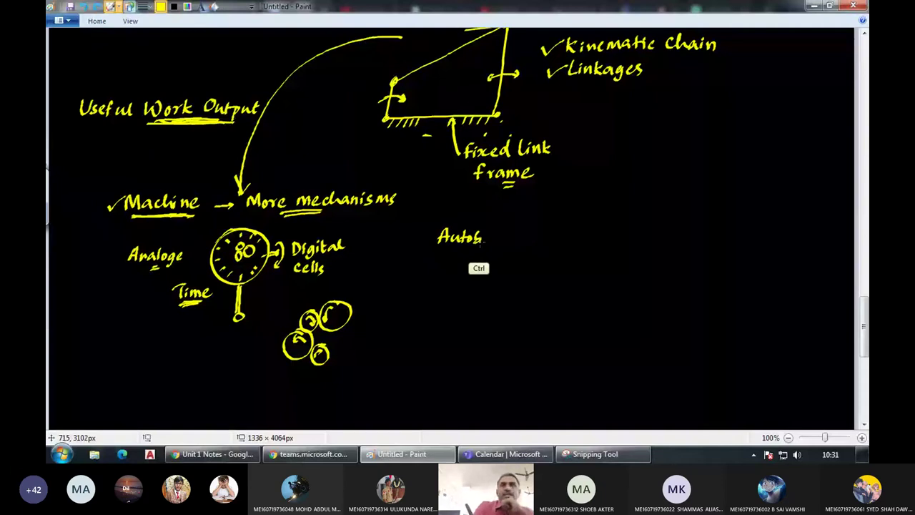
# Write 'Automobile Engine' with 'Source → Fuel → Combustion' beneath it.
pyautogui.moveTo(481, 242); pyautogui.dragTo(504, 247)
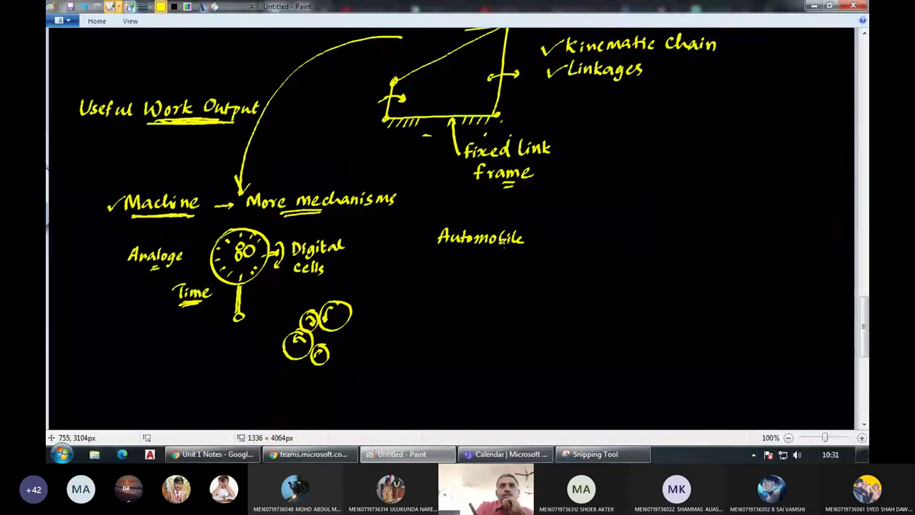
pyautogui.moveTo(505, 245); pyautogui.dragTo(576, 238)
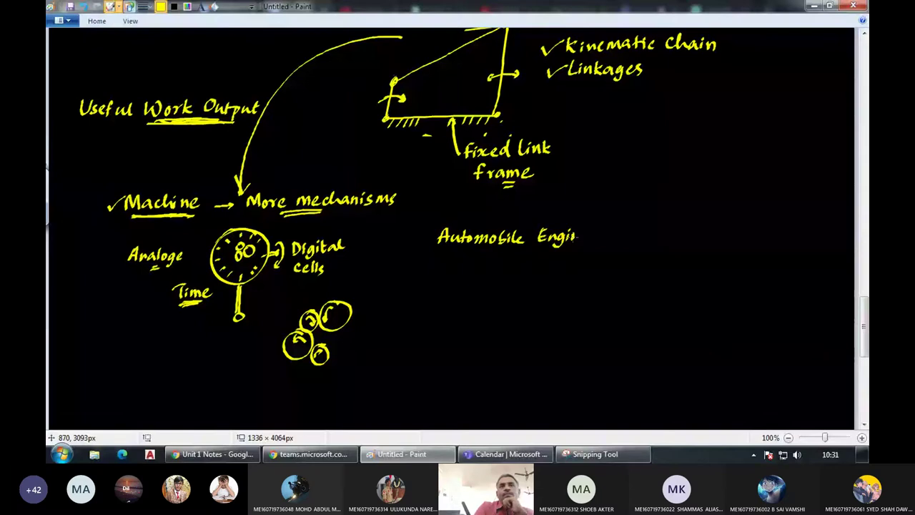
pyautogui.moveTo(577, 238); pyautogui.dragTo(510, 262)
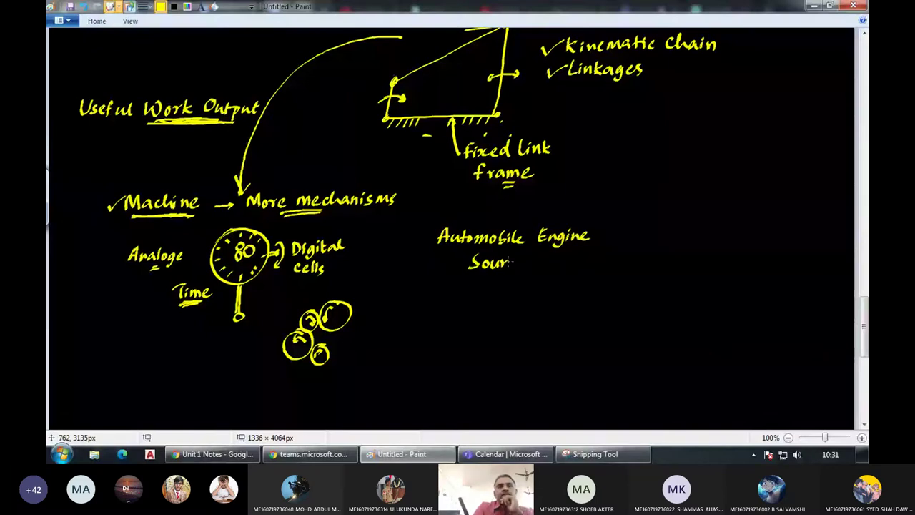
pyautogui.moveTo(511, 263); pyautogui.dragTo(564, 260)
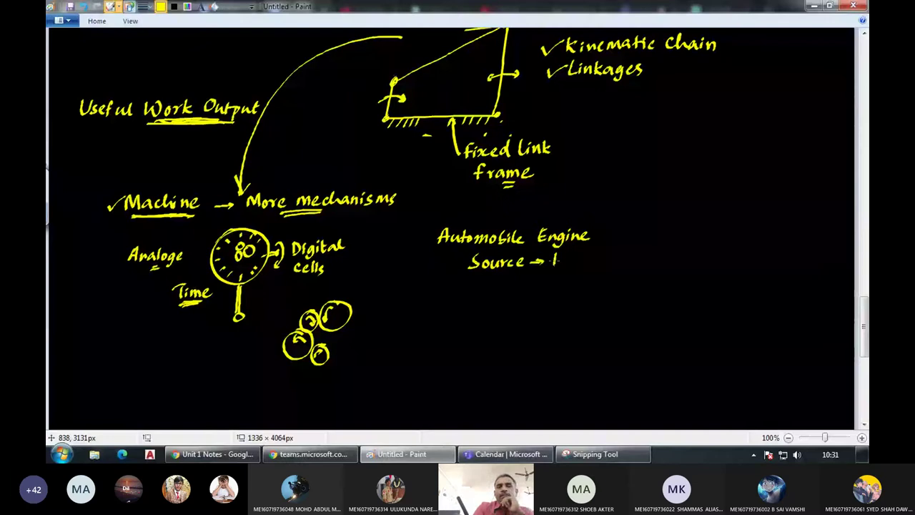
pyautogui.moveTo(551, 253); pyautogui.dragTo(586, 264)
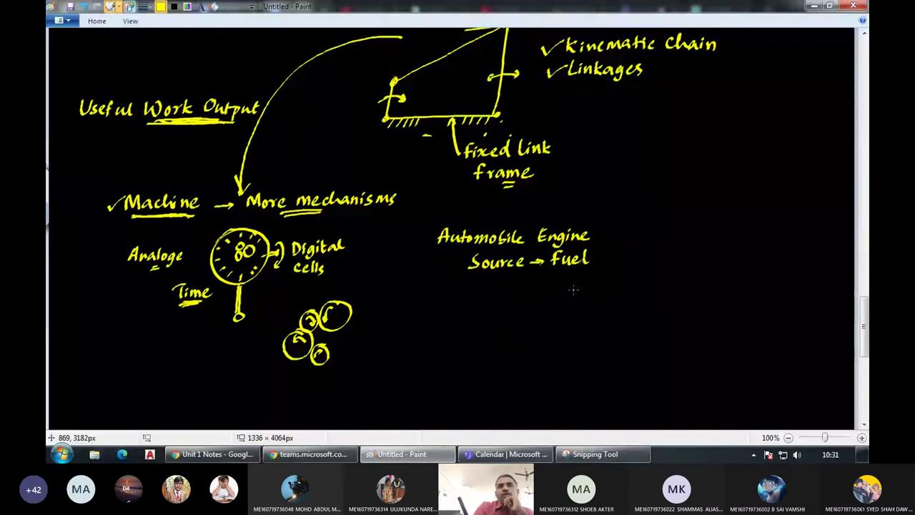
pyautogui.moveTo(596, 259); pyautogui.dragTo(647, 256)
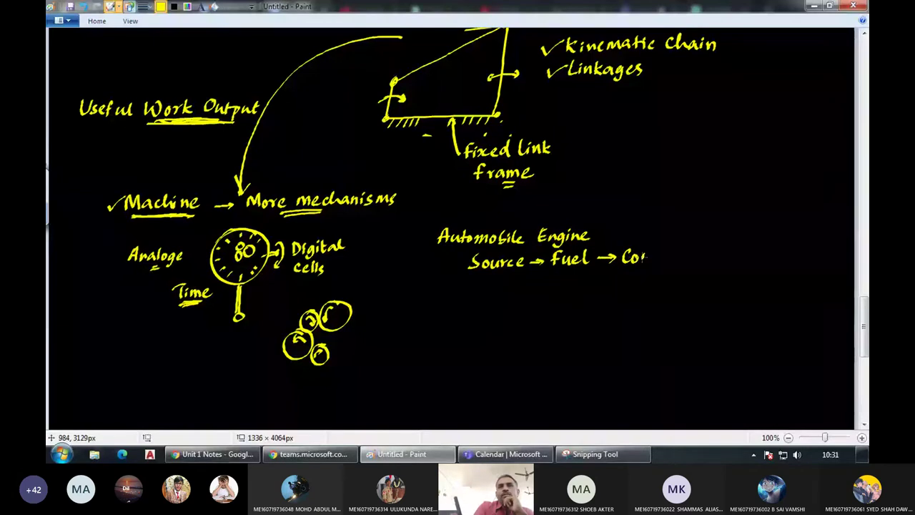
pyautogui.moveTo(642, 256); pyautogui.dragTo(647, 261)
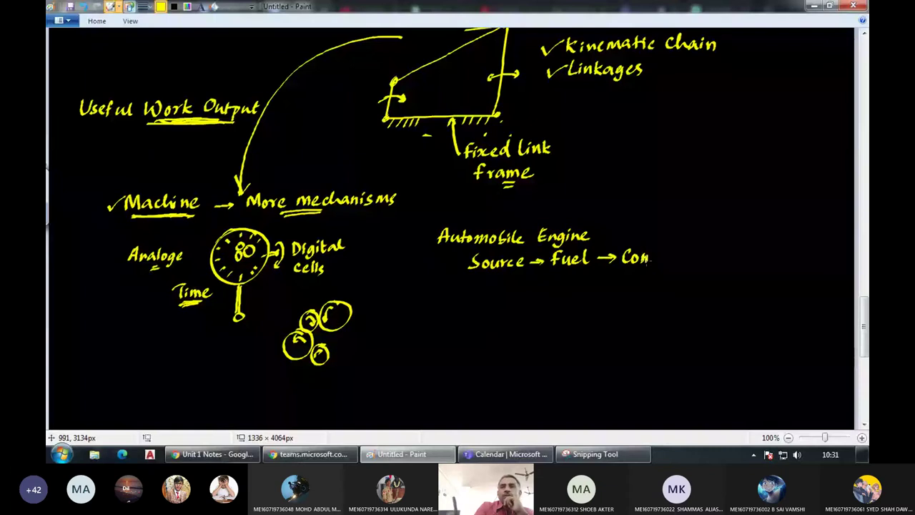
pyautogui.moveTo(651, 257); pyautogui.dragTo(720, 254)
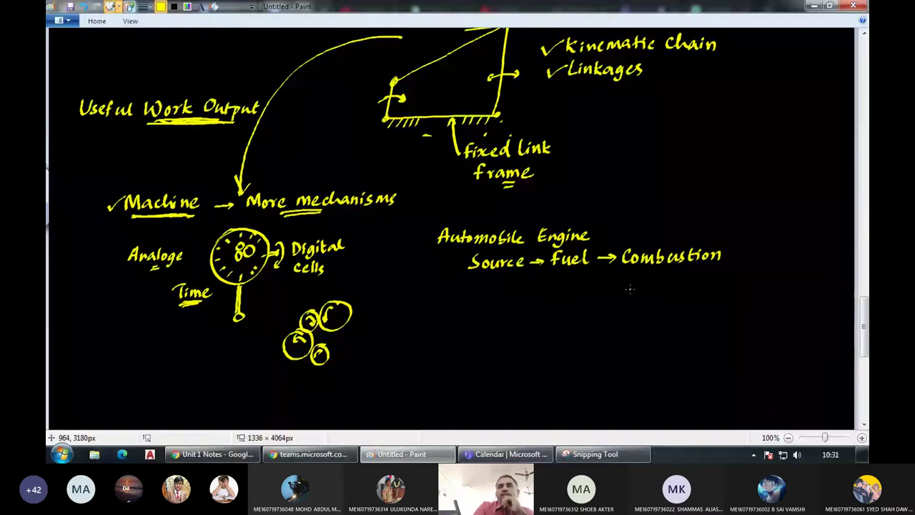
# Add a curved arrow to Pressure, then '← Piston' labelled Reciprocating, and start the cylinder outline.
pyautogui.moveTo(723, 255); pyautogui.dragTo(725, 289)
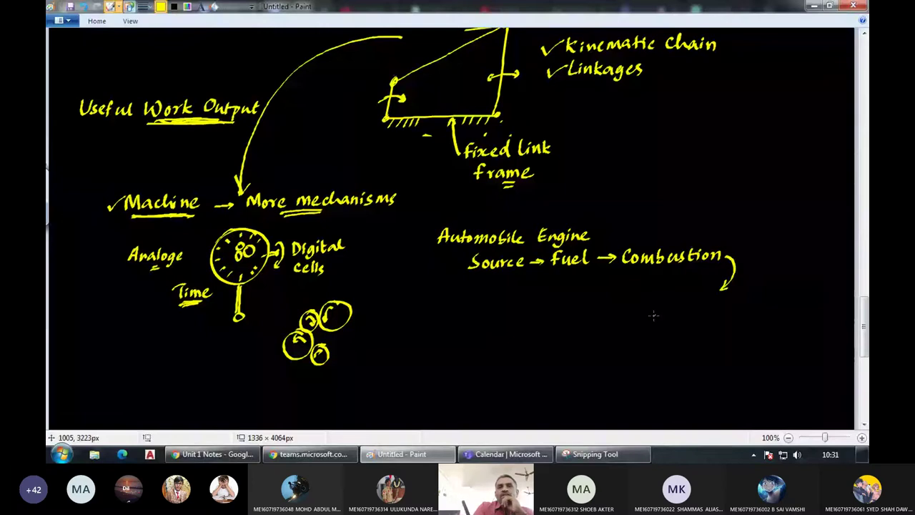
pyautogui.moveTo(648, 290); pyautogui.dragTo(695, 293)
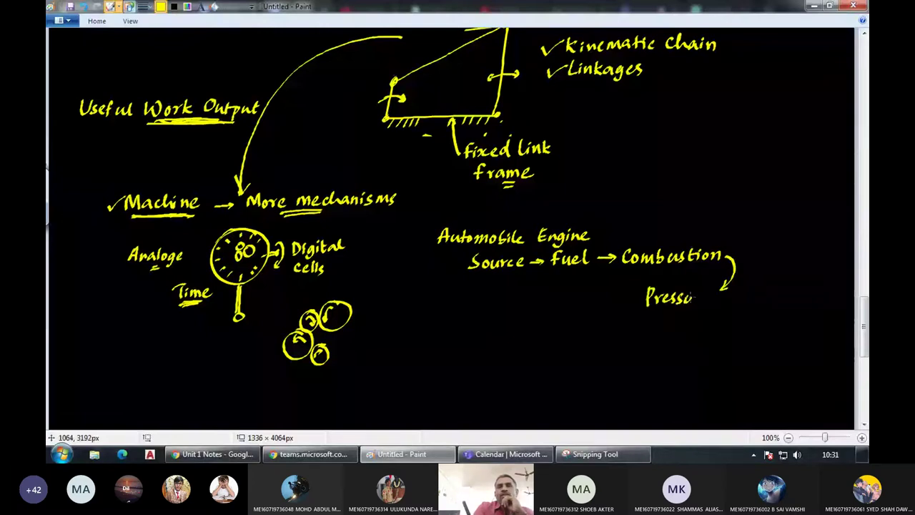
pyautogui.moveTo(693, 295); pyautogui.dragTo(713, 299)
pyautogui.moveTo(637, 306); pyautogui.dragTo(615, 308)
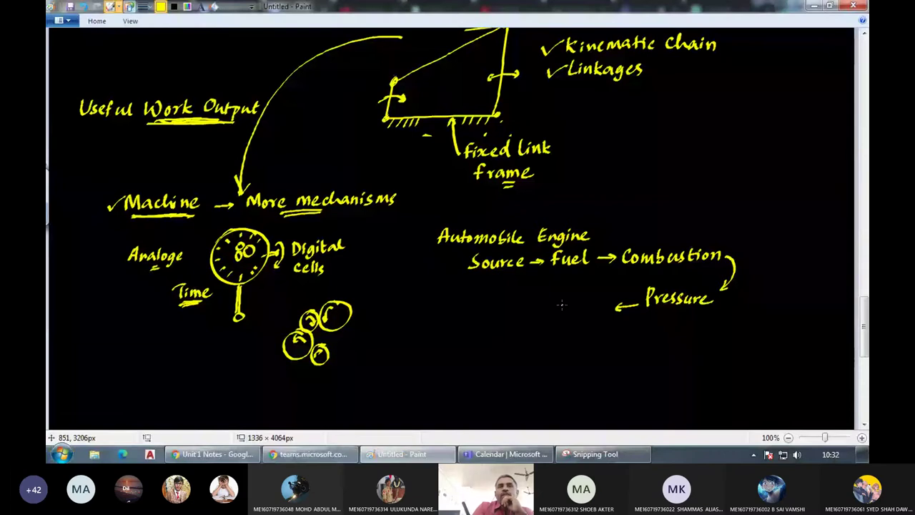
pyautogui.moveTo(552, 301); pyautogui.dragTo(583, 306)
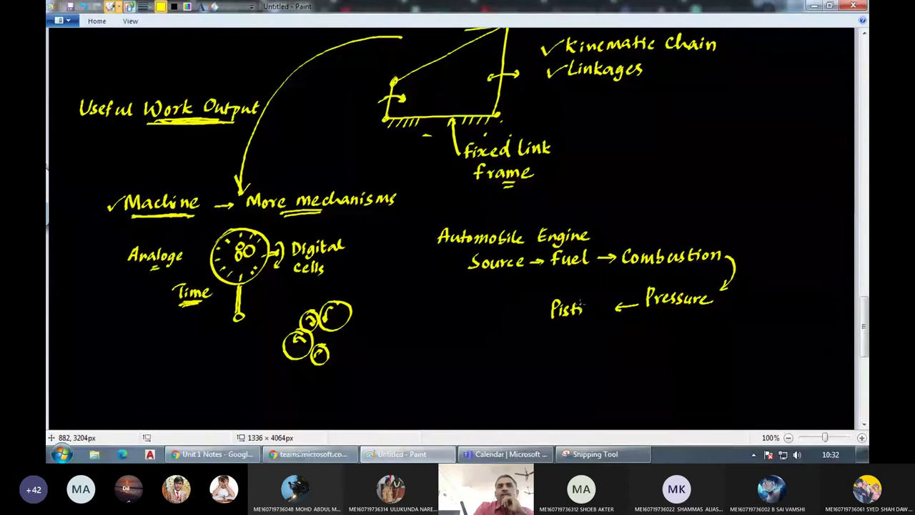
pyautogui.moveTo(582, 306); pyautogui.dragTo(598, 310)
pyautogui.moveTo(522, 326); pyautogui.dragTo(520, 339)
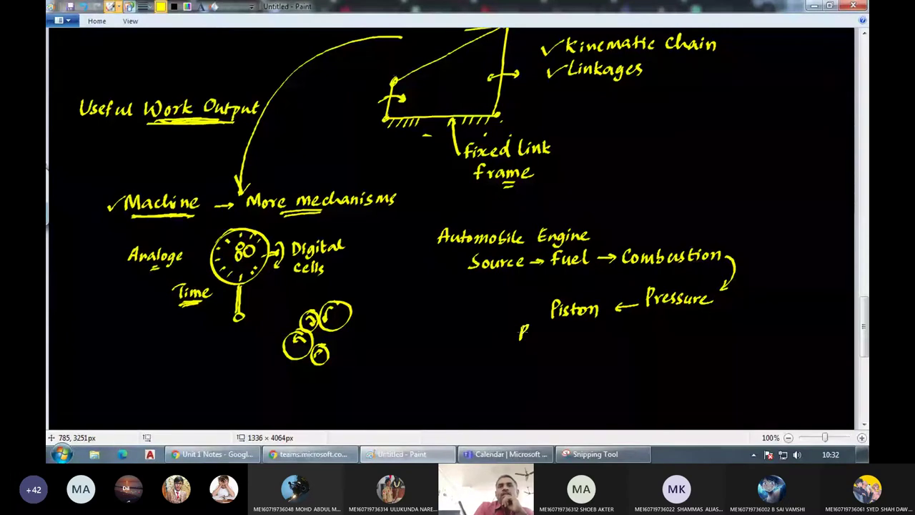
pyautogui.moveTo(522, 335)
pyautogui.mouseDown()
pyautogui.moveTo(604, 333)
pyautogui.moveTo(624, 348)
pyautogui.mouseUp()
pyautogui.moveTo(538, 315); pyautogui.dragTo(538, 290)
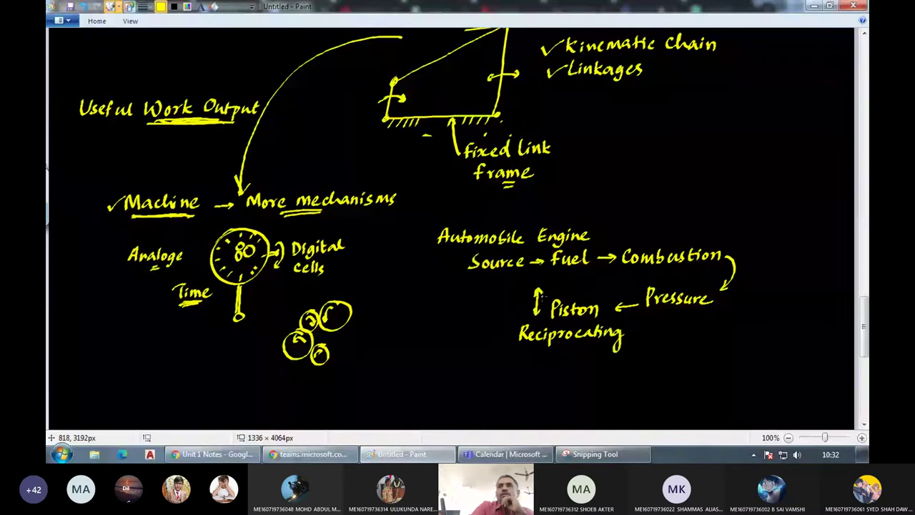
pyautogui.moveTo(768, 261); pyautogui.dragTo(826, 273)
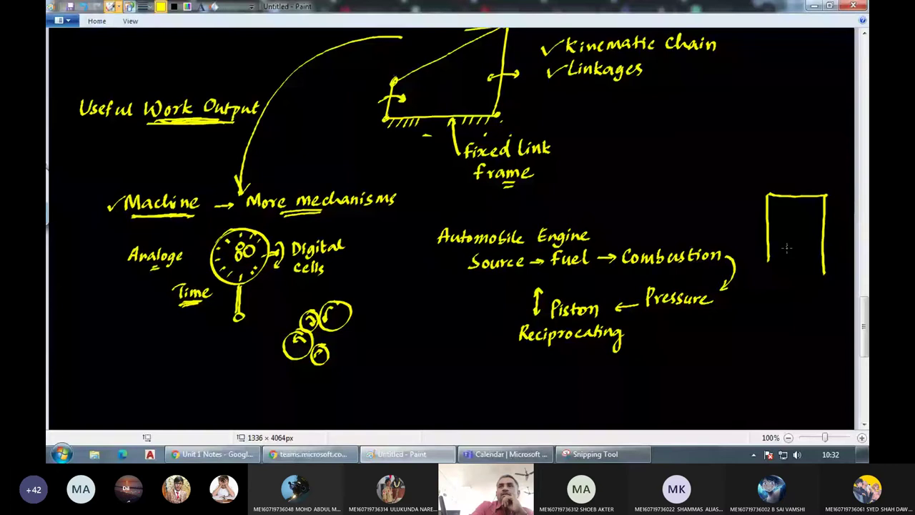
# Draw the piston, spark bolt, downward arrows, connecting rod and double motion arrow in the cylinder.
pyautogui.moveTo(775, 239); pyautogui.dragTo(816, 262)
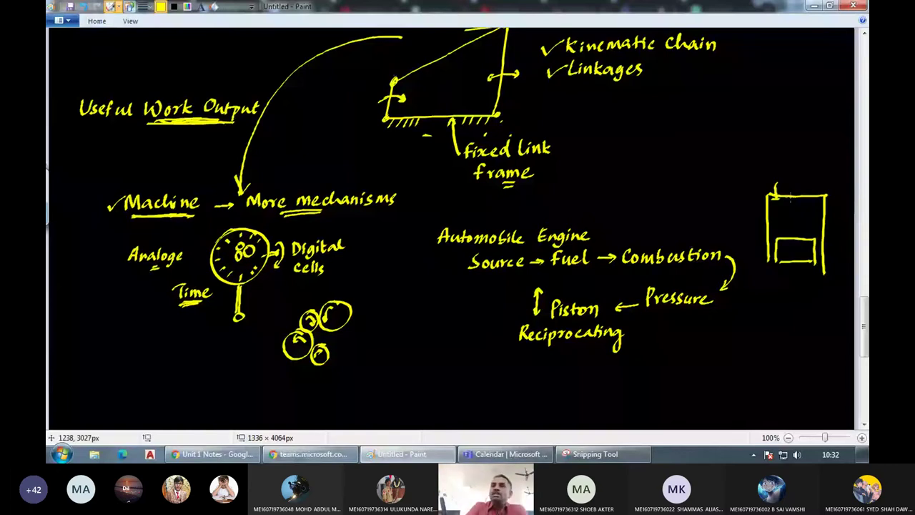
pyautogui.moveTo(817, 183); pyautogui.dragTo(817, 200)
pyautogui.moveTo(794, 183); pyautogui.dragTo(793, 201)
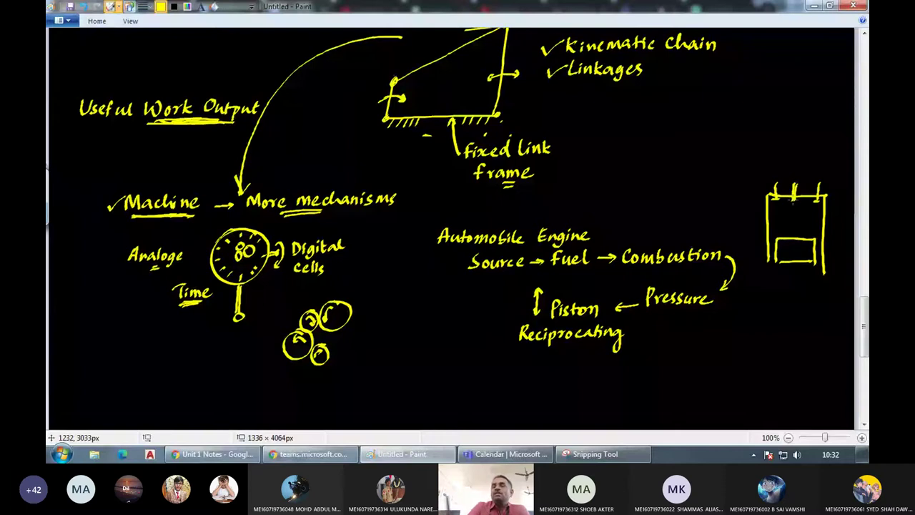
pyautogui.moveTo(775, 304); pyautogui.dragTo(792, 264)
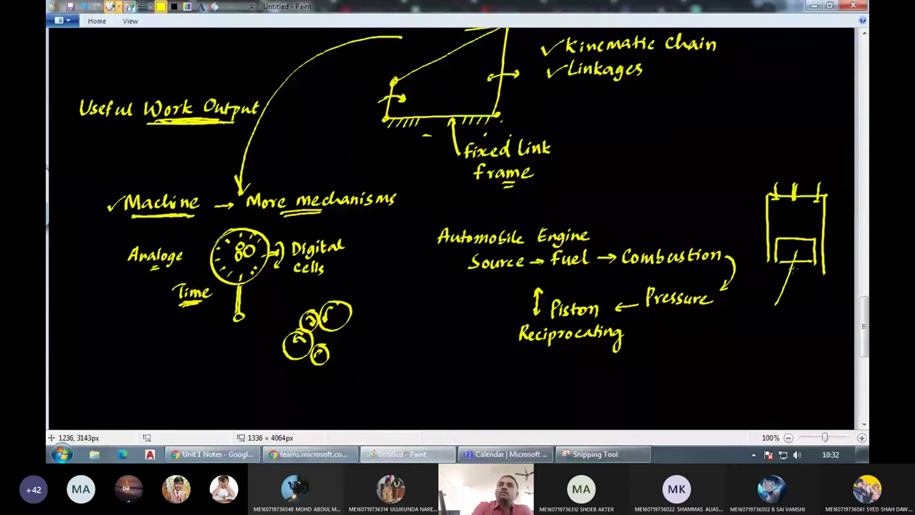
pyautogui.moveTo(776, 308); pyautogui.dragTo(797, 251)
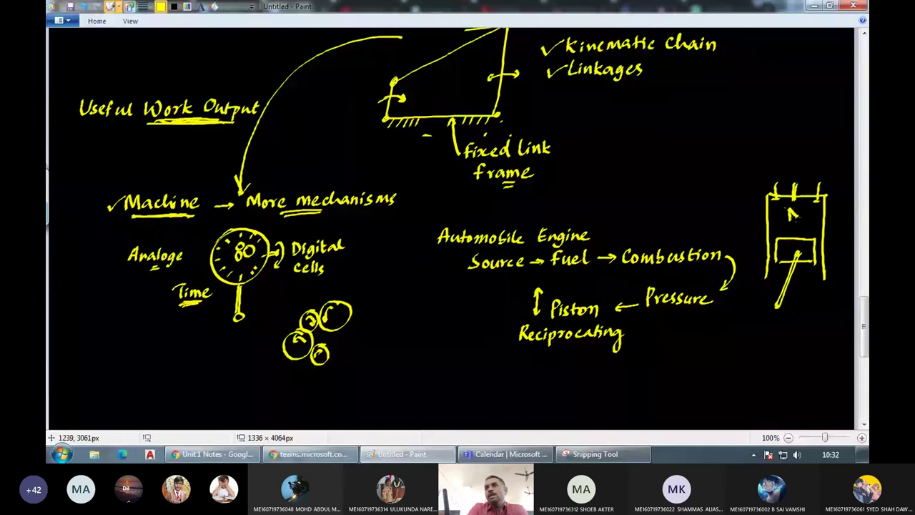
pyautogui.moveTo(791, 215); pyautogui.dragTo(800, 238)
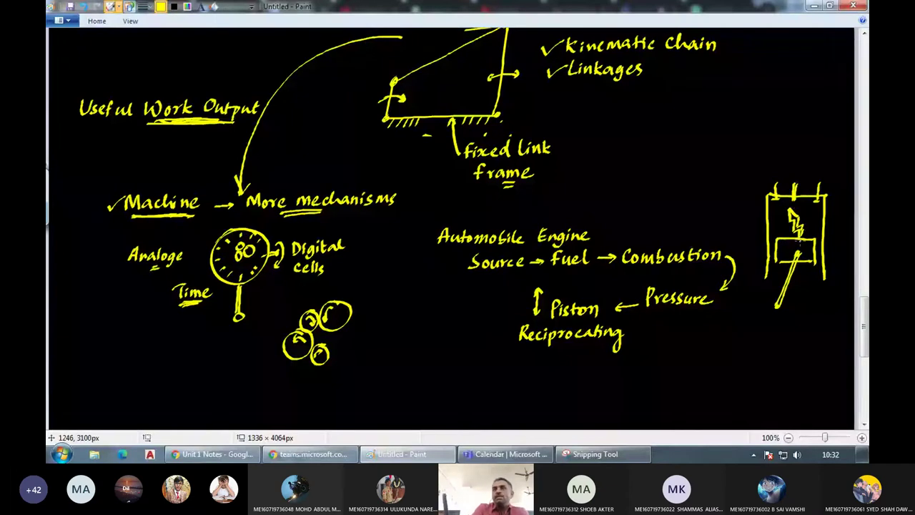
pyautogui.moveTo(787, 238); pyautogui.dragTo(816, 250)
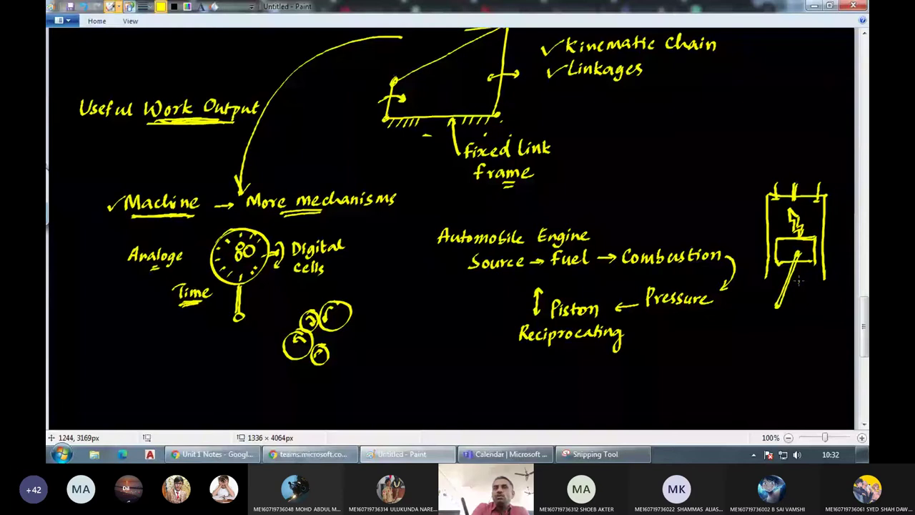
pyautogui.moveTo(806, 272); pyautogui.dragTo(806, 300)
# Underline part of Reciprocating and write '← Rotary' before Piston.
pyautogui.moveTo(582, 342); pyautogui.dragTo(596, 341)
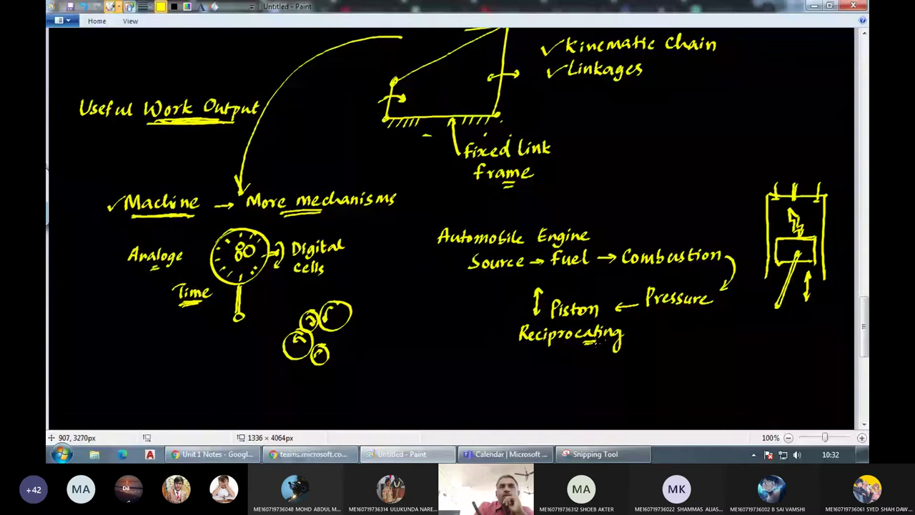
pyautogui.moveTo(515, 312); pyautogui.dragTo(490, 313)
pyautogui.moveTo(498, 306); pyautogui.dragTo(499, 318)
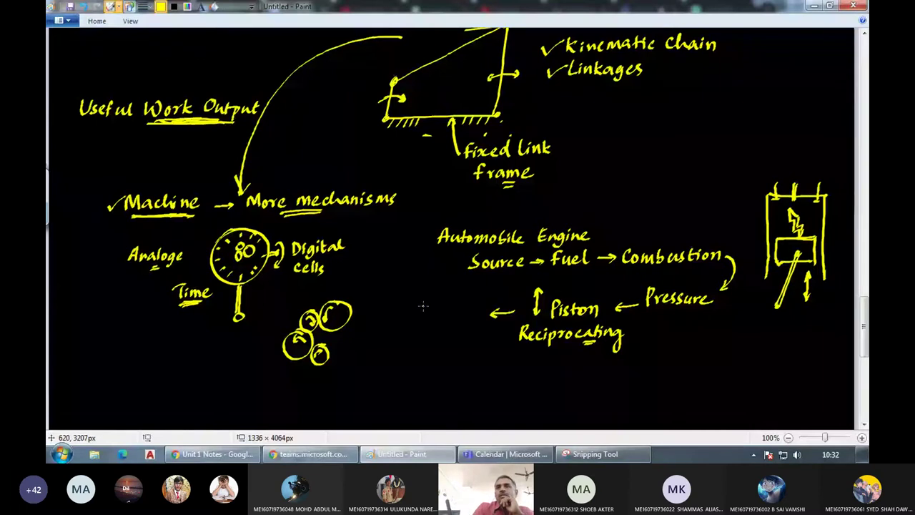
pyautogui.moveTo(410, 301)
pyautogui.mouseDown()
pyautogui.moveTo(453, 307)
pyautogui.moveTo(461, 323)
pyautogui.mouseUp()
pyautogui.moveTo(783, 307); pyautogui.dragTo(795, 318)
# Draw the crank below the piston, label it Crank, and erase stray strokes.
pyautogui.moveTo(777, 322); pyautogui.dragTo(772, 345)
pyautogui.moveTo(756, 348)
pyautogui.mouseDown()
pyautogui.moveTo(752, 356)
pyautogui.moveTo(776, 353)
pyautogui.mouseUp()
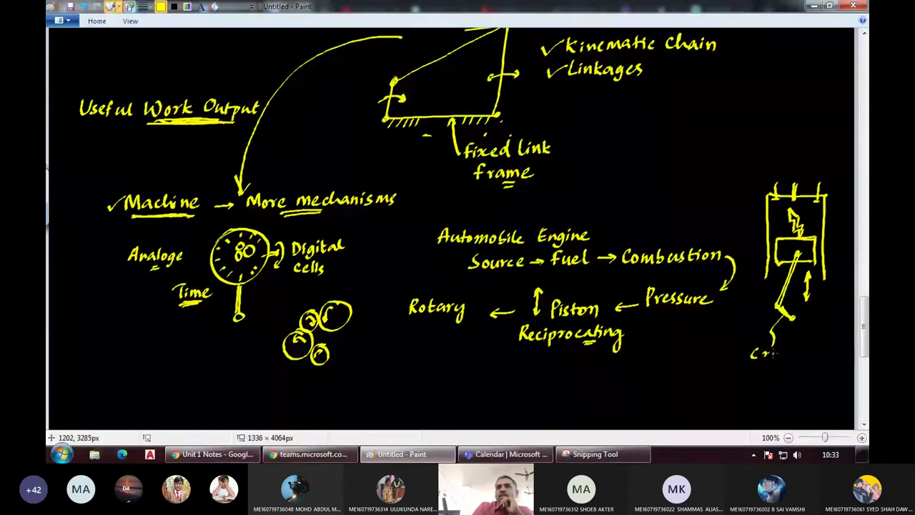
pyautogui.moveTo(776, 353); pyautogui.dragTo(793, 352)
pyautogui.moveTo(783, 316); pyautogui.dragTo(789, 333)
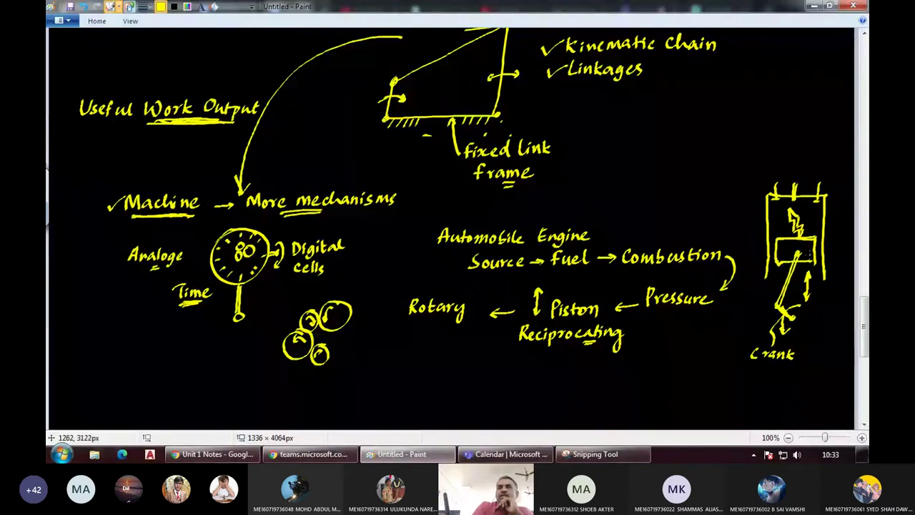
pyautogui.moveTo(782, 321); pyautogui.dragTo(776, 339)
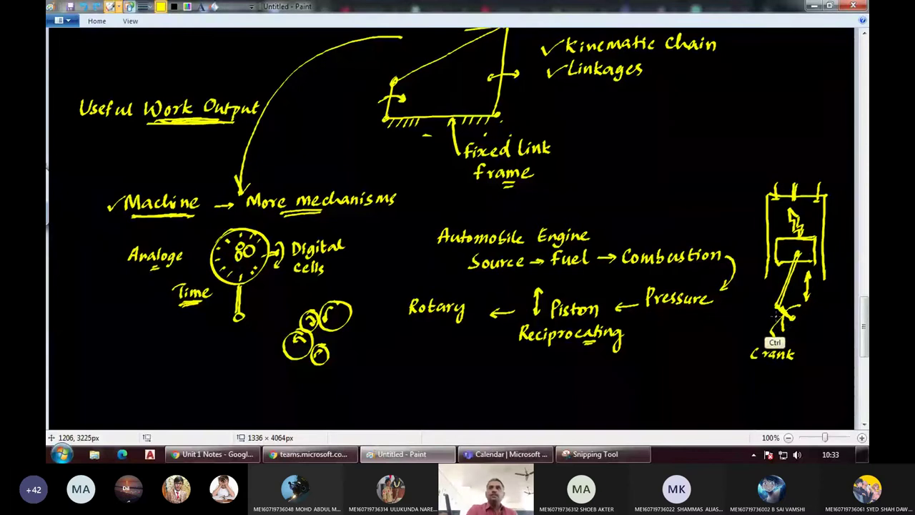
# Trace the piston's double arrow and the crank arrow in red, then return to yellow.
pyautogui.click(185, 9)
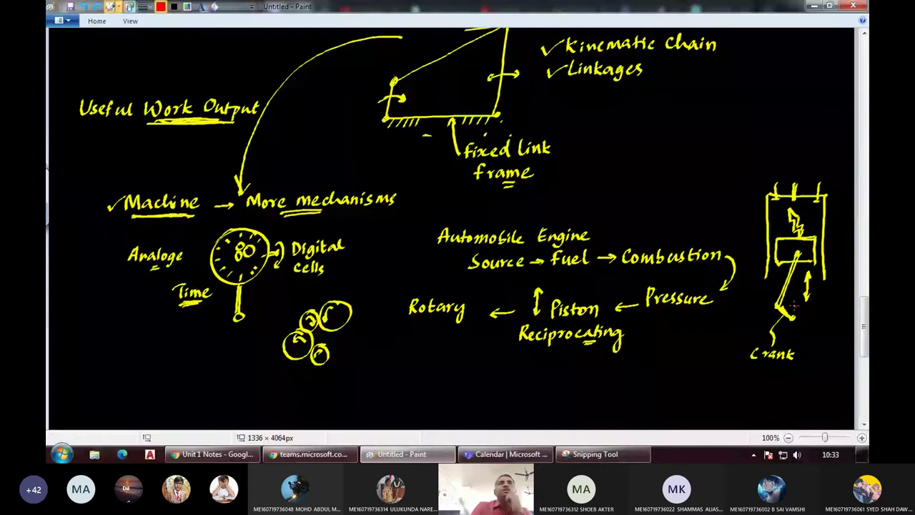
pyautogui.moveTo(807, 272); pyautogui.dragTo(808, 300)
pyautogui.moveTo(793, 308); pyautogui.dragTo(774, 335)
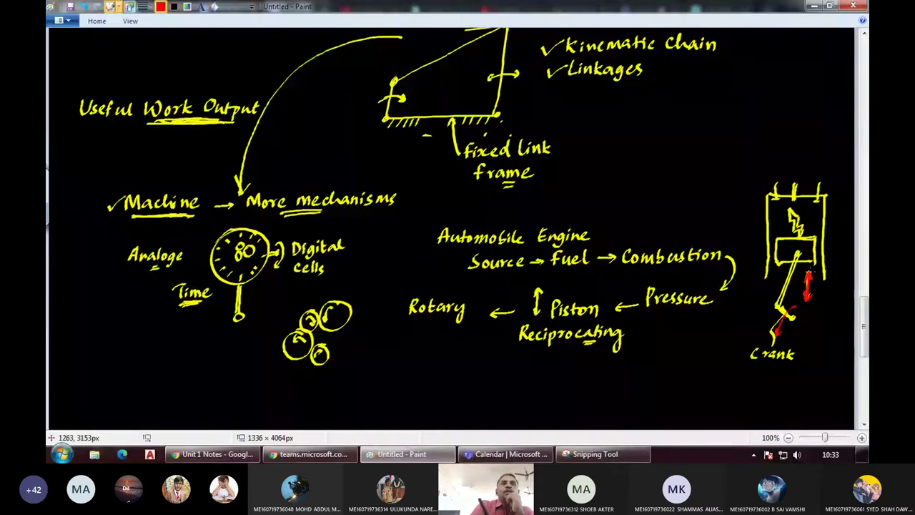
pyautogui.click(161, 8)
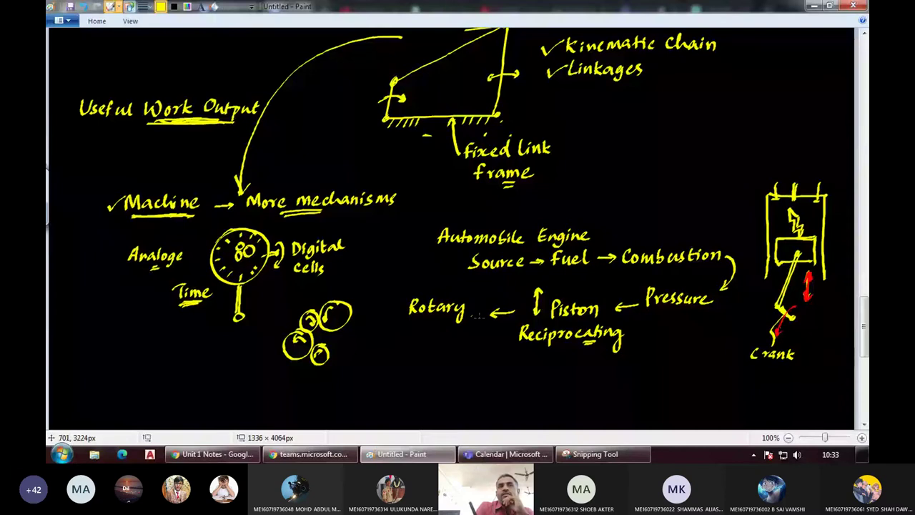
# Draw a curved arrow from Rotary to an underlined 'Movement of Vehicle'.
pyautogui.moveTo(406, 309); pyautogui.dragTo(412, 361)
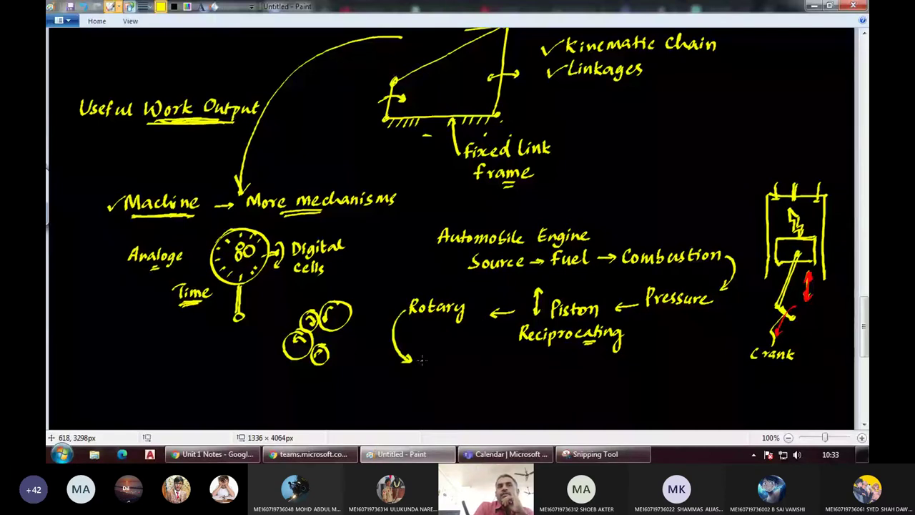
pyautogui.moveTo(421, 359); pyautogui.dragTo(500, 365)
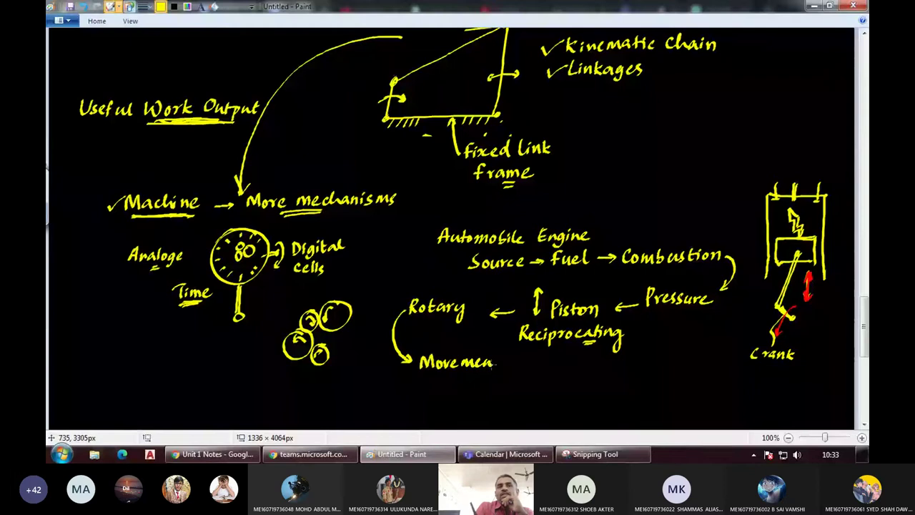
pyautogui.moveTo(495, 362); pyautogui.dragTo(586, 366)
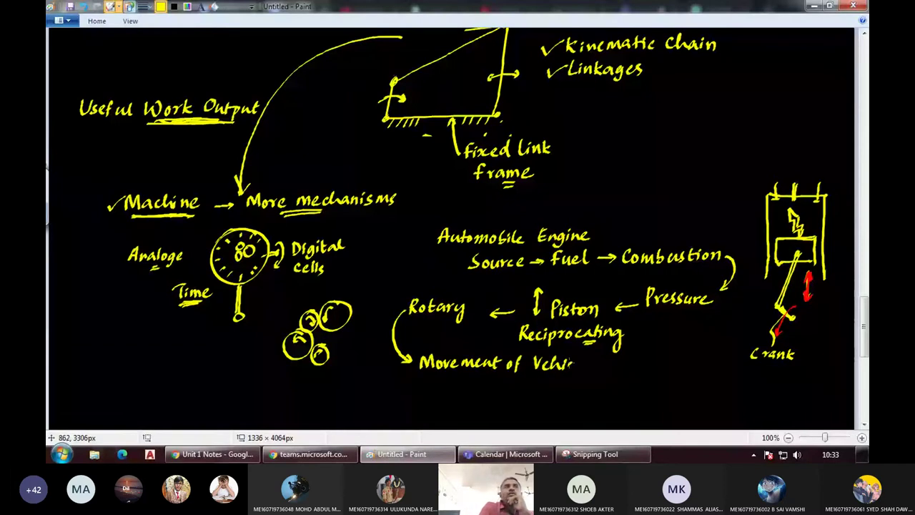
pyautogui.moveTo(434, 380); pyautogui.dragTo(529, 376)
# Circle Work, underline Automobile, hatch the crank pivot and cylinder wall, and lengthen the Movement underline.
pyautogui.moveTo(172, 76); pyautogui.dragTo(205, 125)
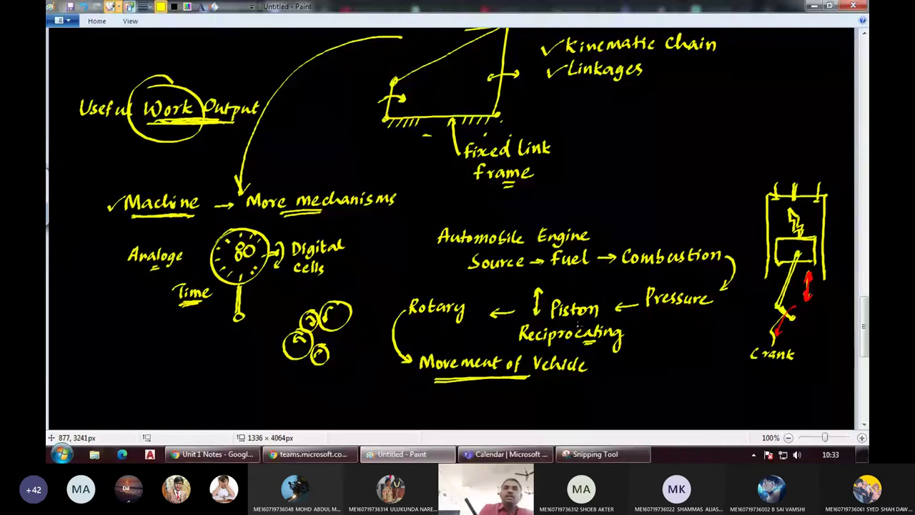
pyautogui.moveTo(438, 248); pyautogui.dragTo(533, 246)
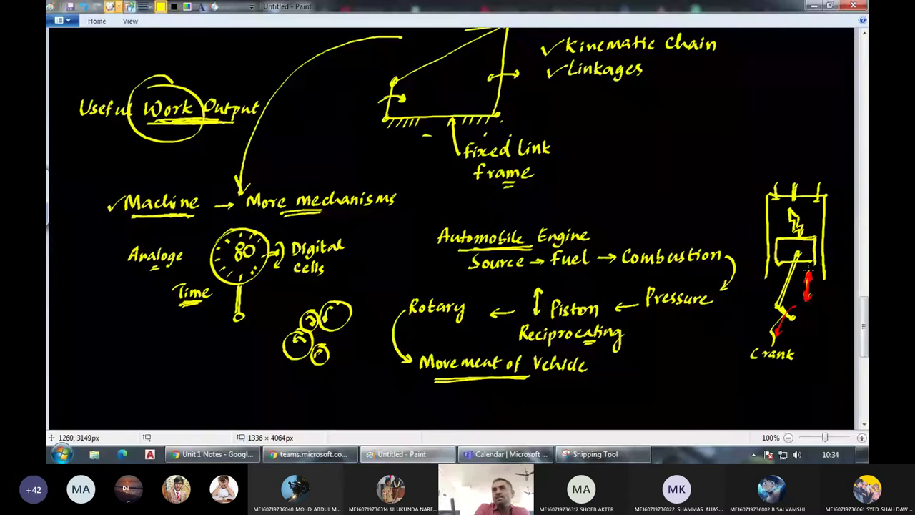
pyautogui.moveTo(785, 318); pyautogui.dragTo(807, 330)
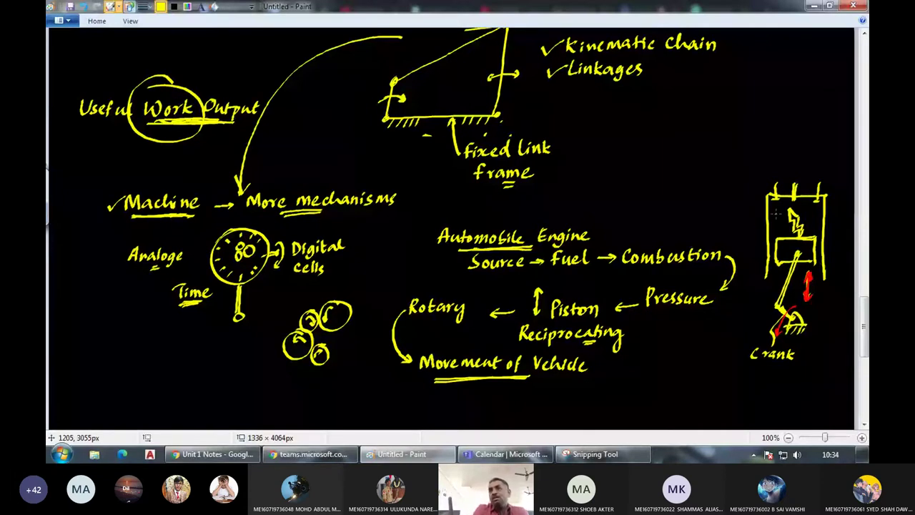
pyautogui.moveTo(765, 215); pyautogui.dragTo(761, 232)
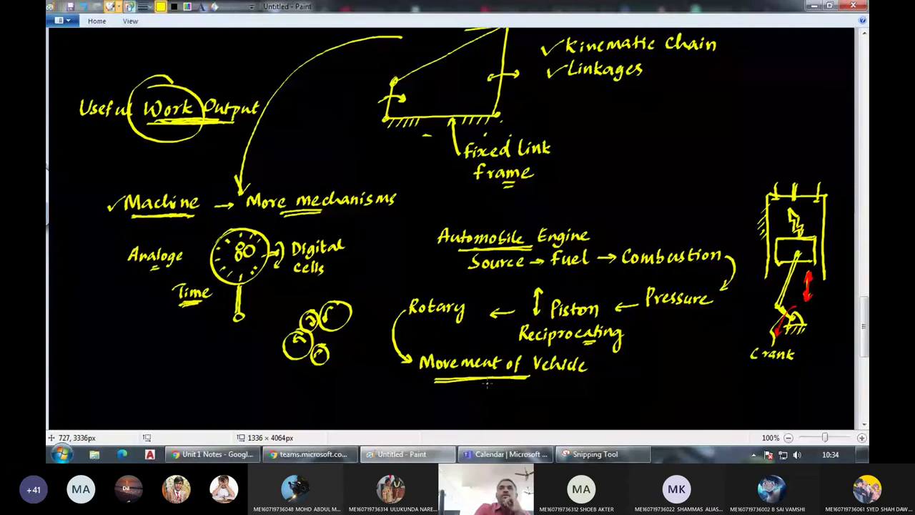
pyautogui.moveTo(479, 381); pyautogui.dragTo(558, 377)
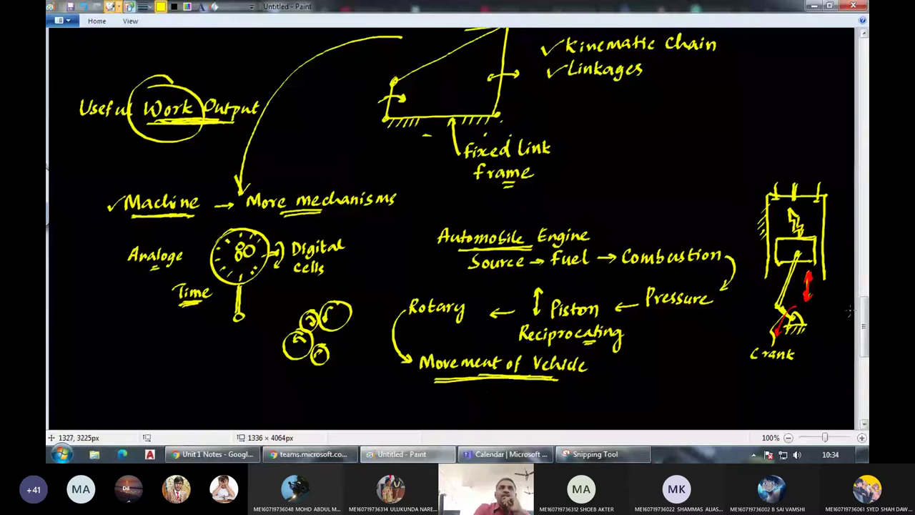
pyautogui.moveTo(864, 326); pyautogui.dragTo(865, 293)
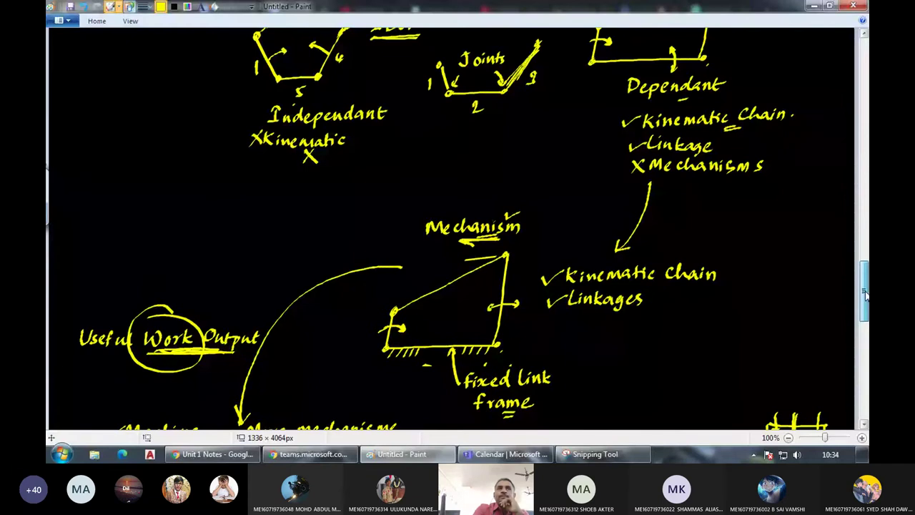
pyautogui.moveTo(865, 293); pyautogui.dragTo(864, 266)
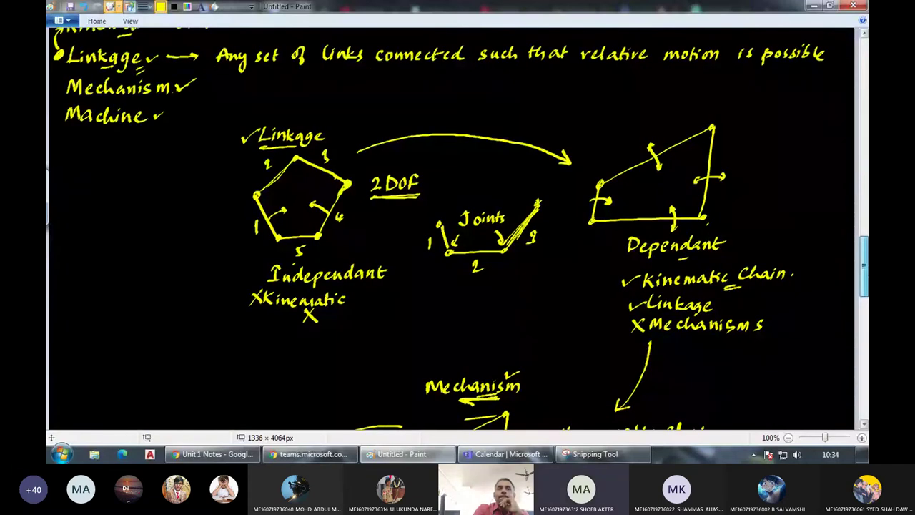
pyautogui.moveTo(864, 265); pyautogui.dragTo(864, 246)
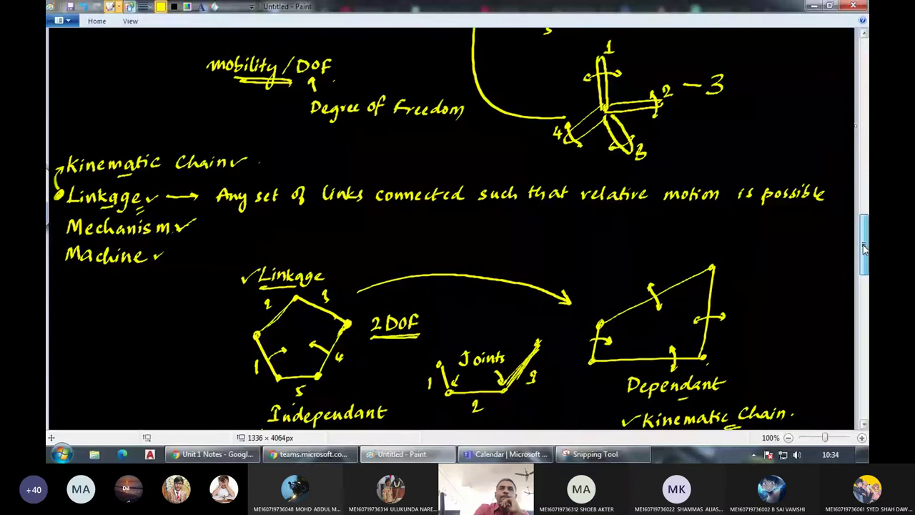
pyautogui.moveTo(864, 247); pyautogui.dragTo(860, 297)
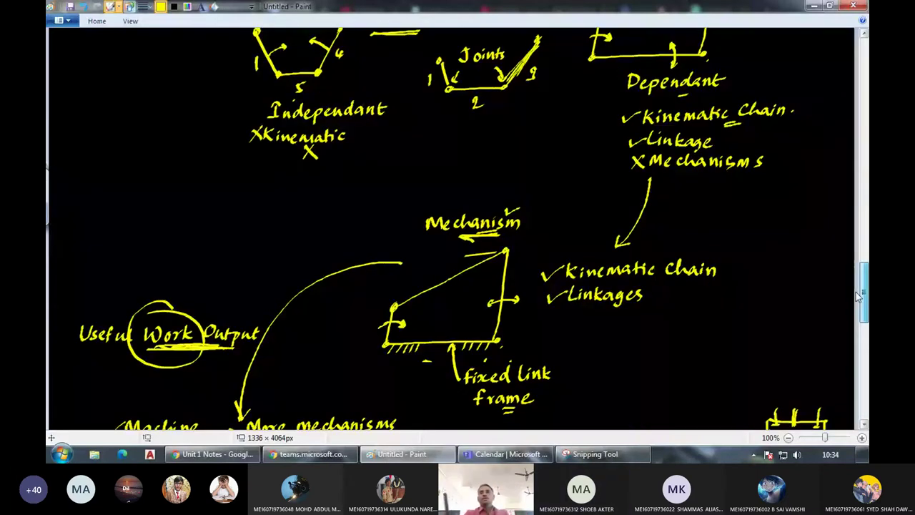
pyautogui.moveTo(860, 297)
pyautogui.mouseDown()
pyautogui.moveTo(848, 343)
pyautogui.moveTo(865, 361)
pyautogui.mouseUp()
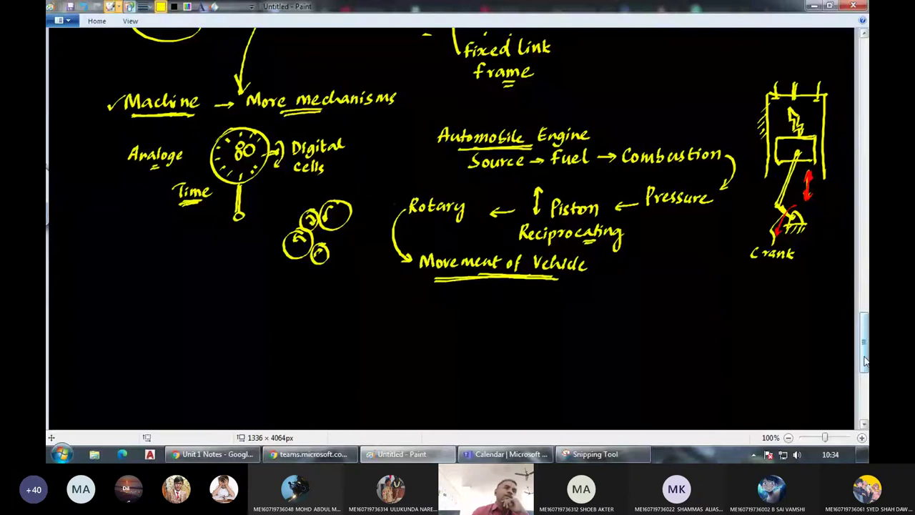
pyautogui.hotkey('alt', 'Tab')
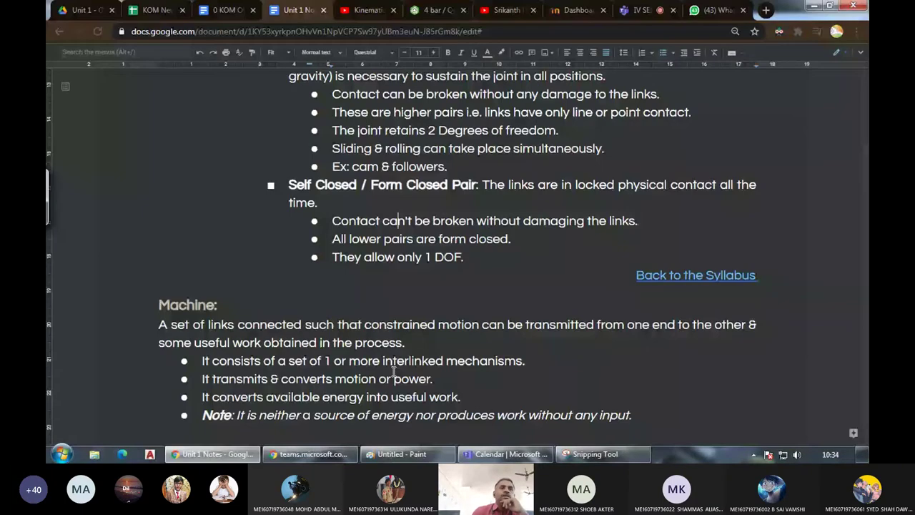
# Highlight the Machine definition, then the words available, work and 'source of energy'.
pyautogui.tripleClick(308, 342)
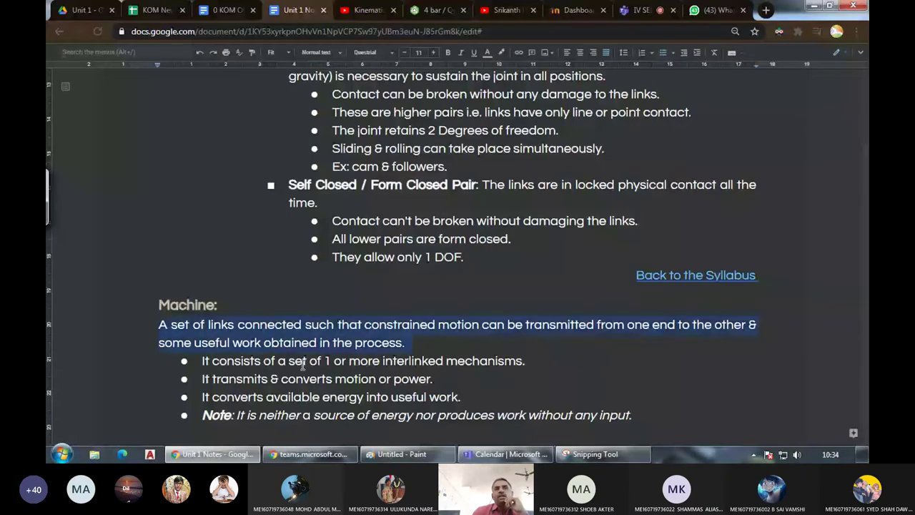
pyautogui.click(303, 365)
pyautogui.scroll(-1, 303, 366)
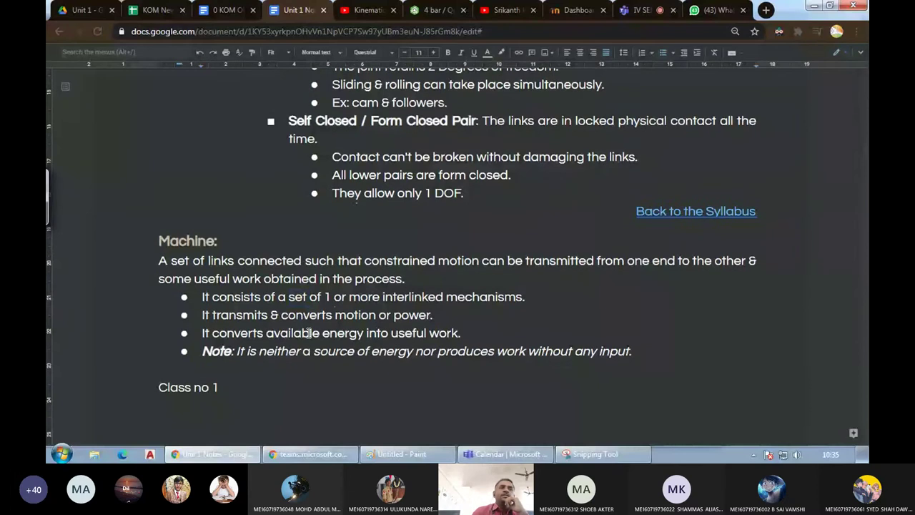
pyautogui.scroll(-2, 309, 333)
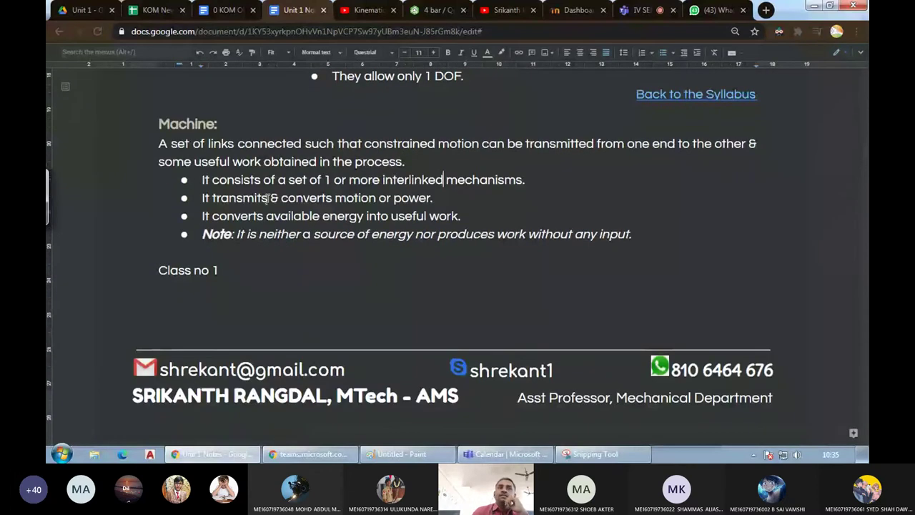
pyautogui.doubleClick(300, 214)
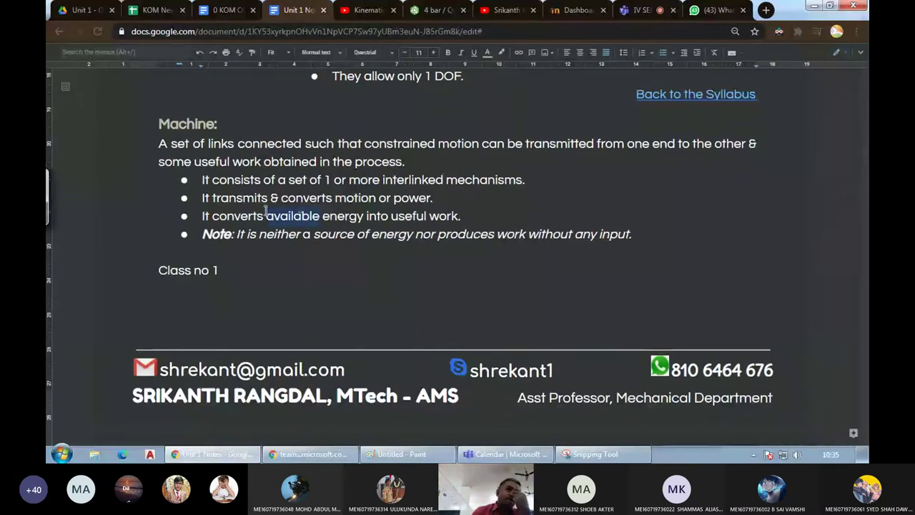
pyautogui.doubleClick(443, 216)
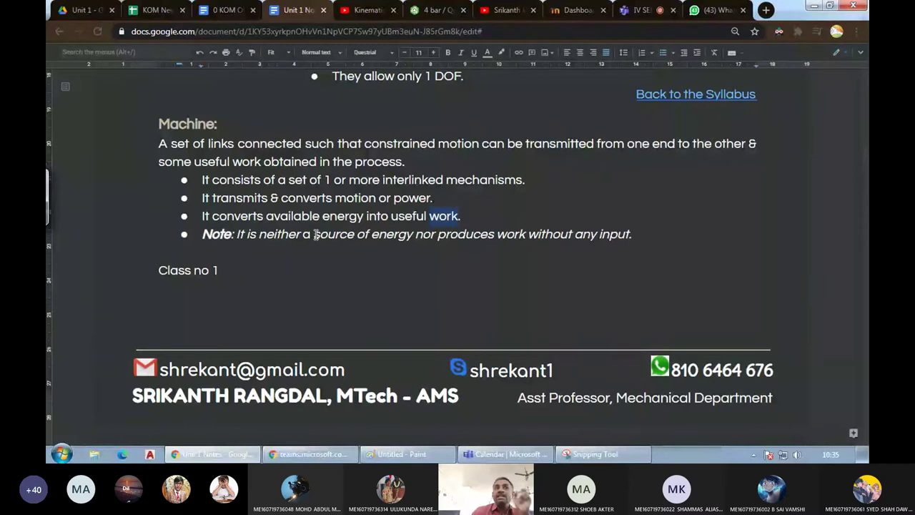
pyautogui.moveTo(314, 235); pyautogui.dragTo(413, 236)
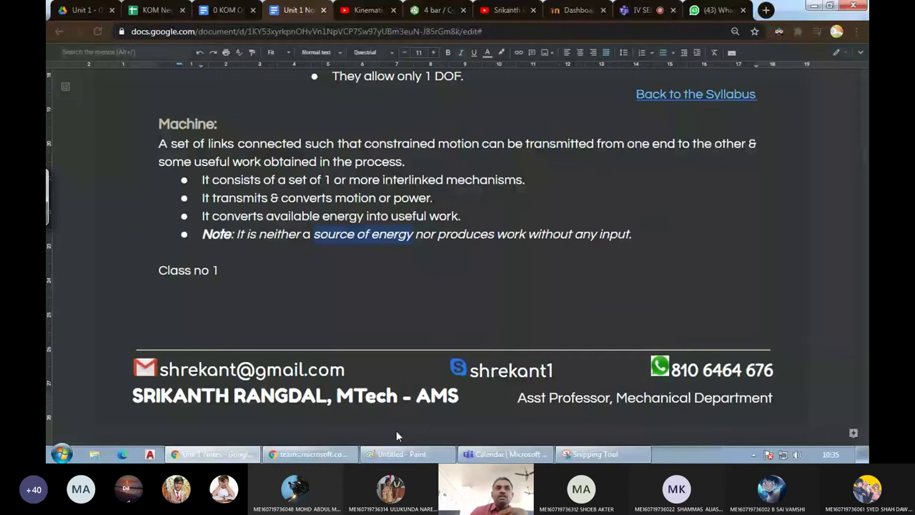
# Underline 'Fuel' and handwrite 'Solar Vehicle' below the engine flow.
pyautogui.click(401, 454)
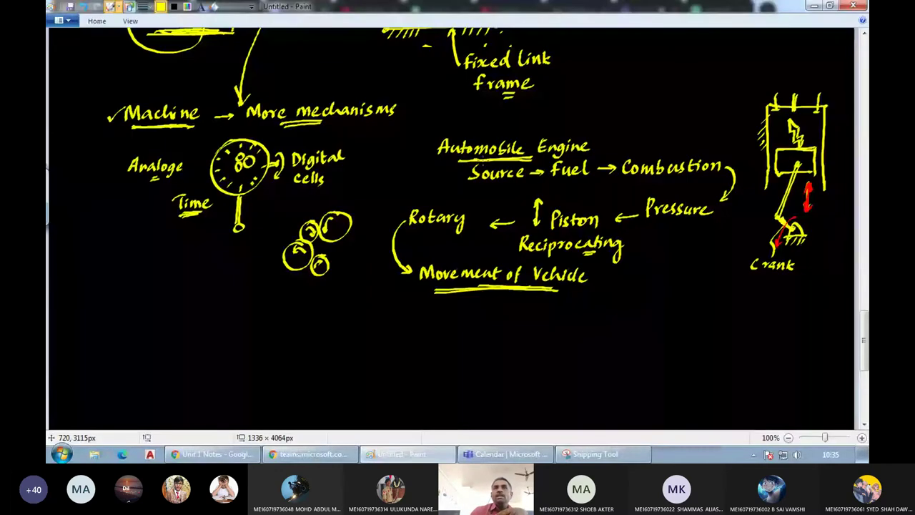
pyautogui.moveTo(554, 179); pyautogui.dragTo(603, 180)
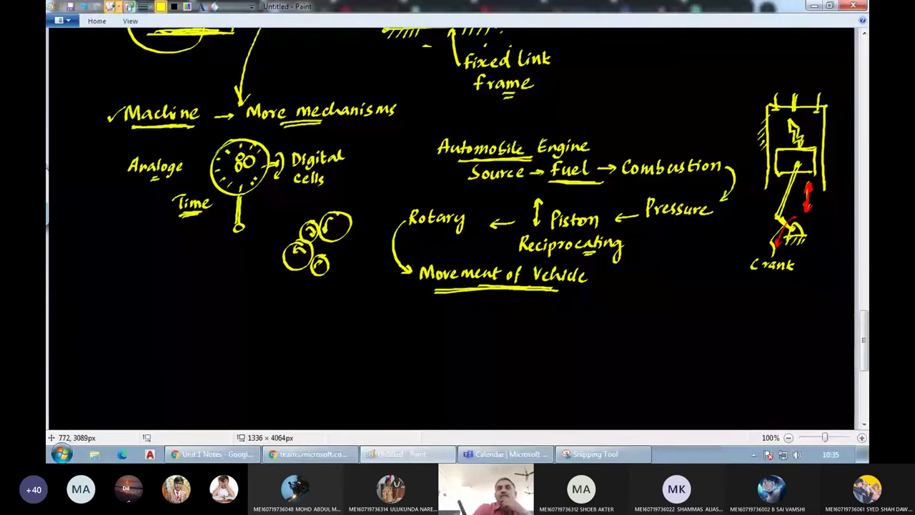
pyautogui.moveTo(580, 315); pyautogui.dragTo(576, 330)
pyautogui.moveTo(592, 321); pyautogui.dragTo(598, 331)
pyautogui.moveTo(607, 323); pyautogui.dragTo(630, 315)
pyautogui.moveTo(632, 324); pyautogui.dragTo(648, 327)
pyautogui.moveTo(651, 320); pyautogui.dragTo(658, 327)
pyautogui.moveTo(666, 310)
pyautogui.mouseDown()
pyautogui.moveTo(669, 326)
pyautogui.moveTo(678, 316)
pyautogui.mouseUp()
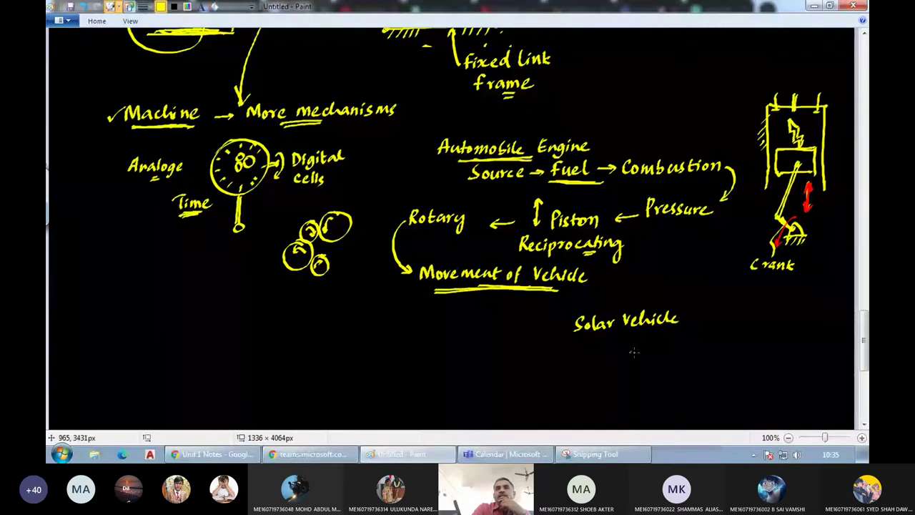
# Write an underlined 'Tesla' beneath 'Solar Vehicle'.
pyautogui.moveTo(610, 341); pyautogui.dragTo(633, 336)
pyautogui.moveTo(623, 338); pyautogui.dragTo(619, 354)
pyautogui.moveTo(626, 349); pyautogui.dragTo(659, 350)
pyautogui.moveTo(620, 364); pyautogui.dragTo(657, 357)
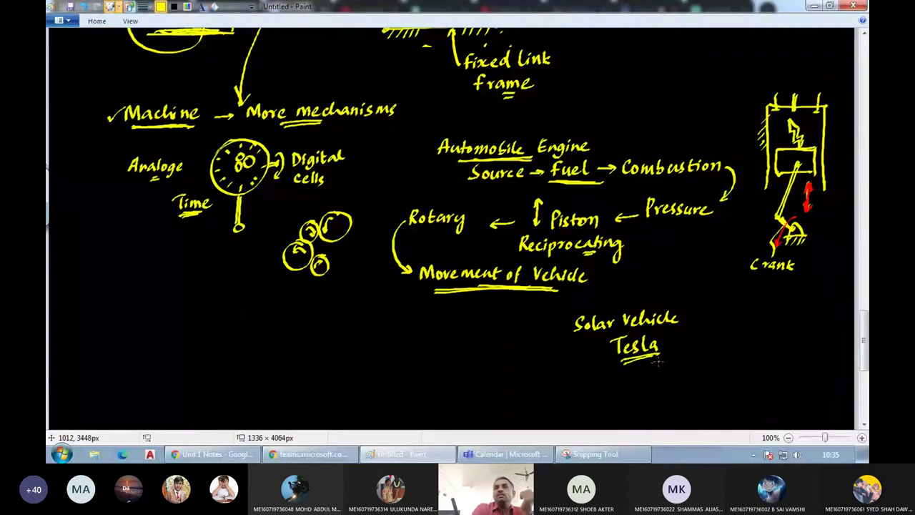
# Add an arrow to Tesla, a small sun, an underline under Solar and a curved bracket arrow.
pyautogui.moveTo(698, 312); pyautogui.dragTo(669, 348)
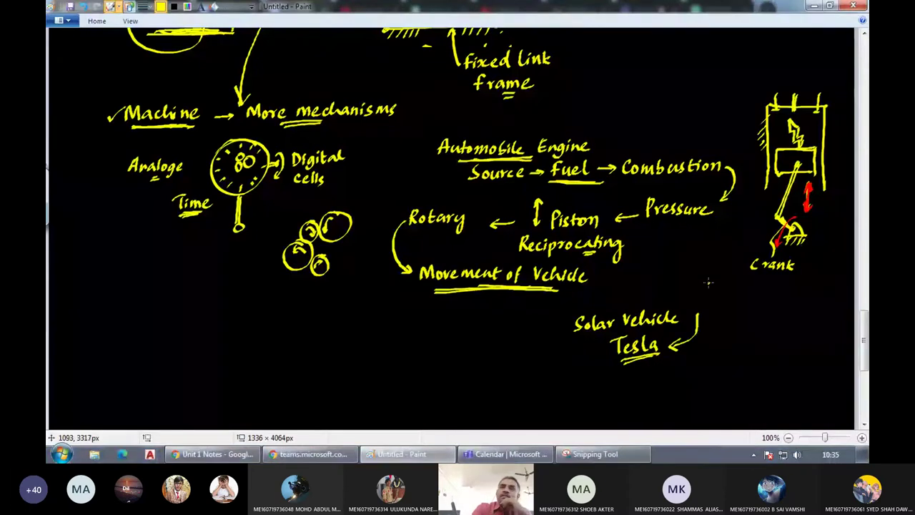
pyautogui.moveTo(707, 284); pyautogui.dragTo(711, 304)
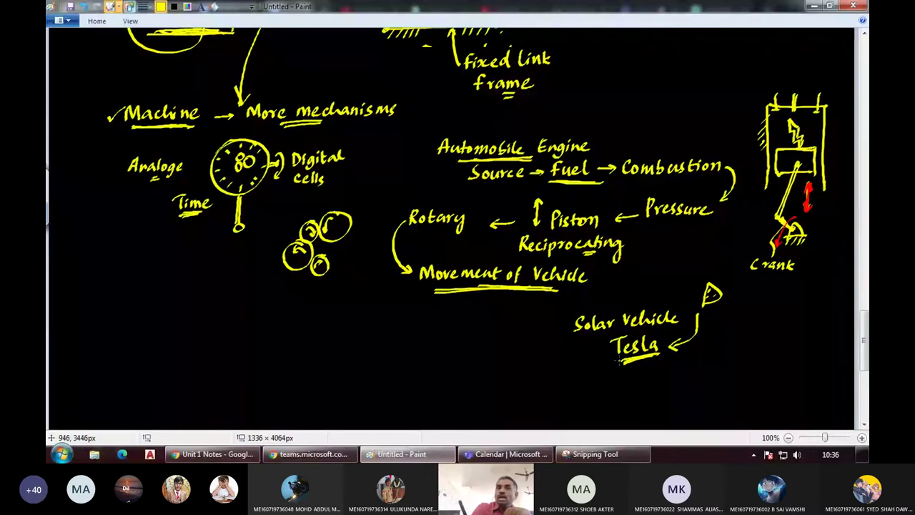
pyautogui.moveTo(575, 342); pyautogui.dragTo(612, 331)
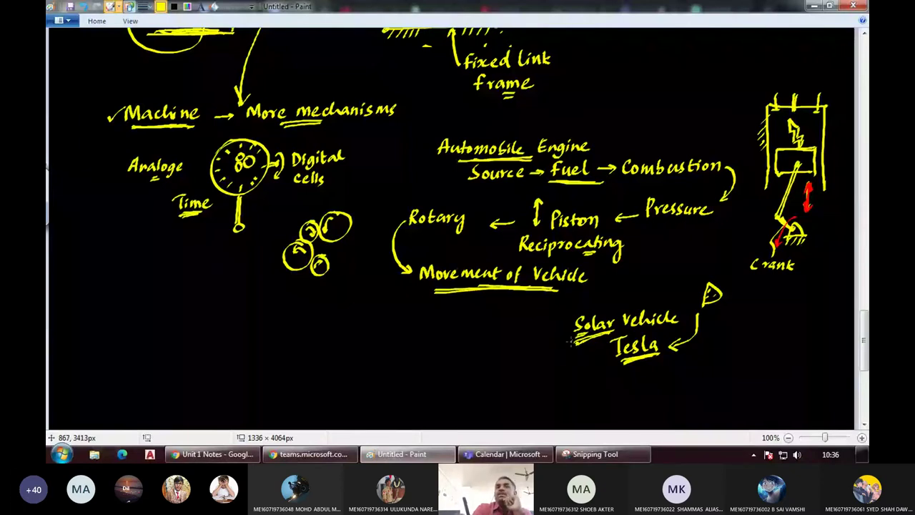
pyautogui.moveTo(573, 315); pyautogui.dragTo(576, 350)
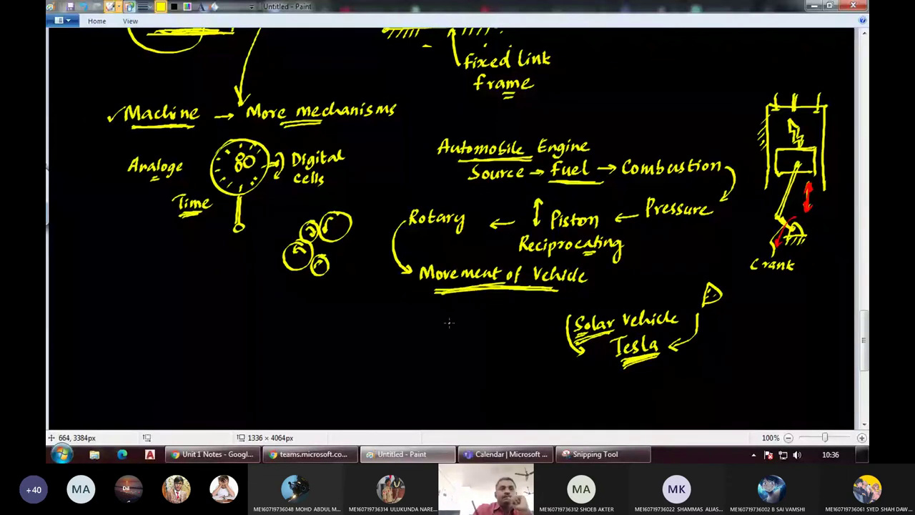
pyautogui.hotkey('alt', 'Tab')
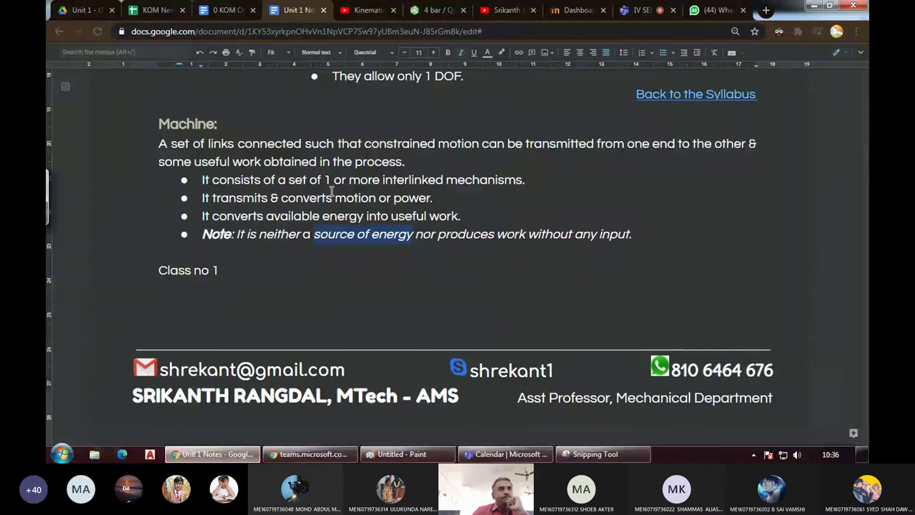
# Scroll the Google Doc down to the Kutzbach criterion heading.
pyautogui.scroll(-2, 353, 221)
pyautogui.scroll(-3, 353, 223)
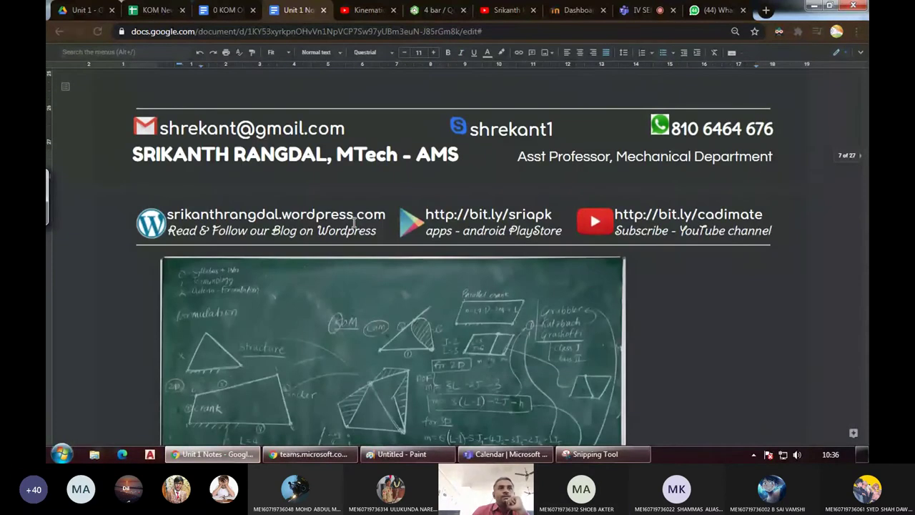
pyautogui.scroll(-4, 353, 222)
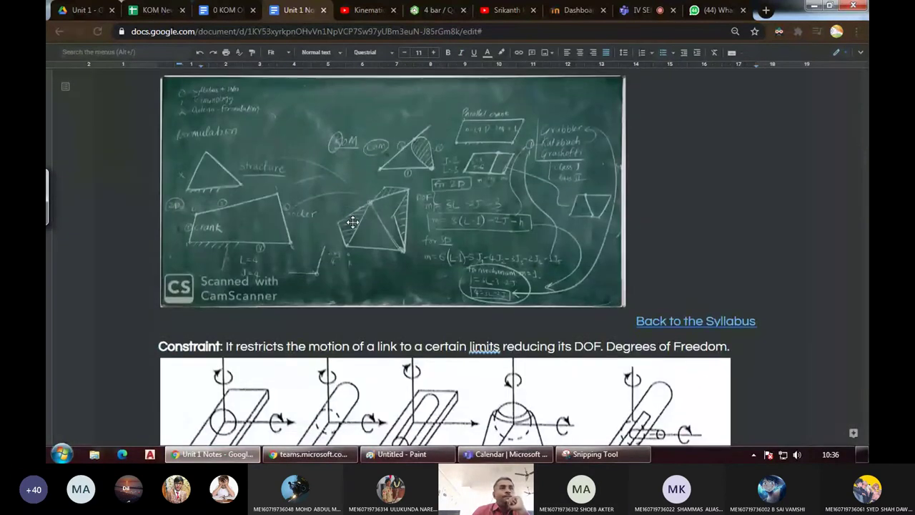
pyautogui.scroll(-5, 353, 223)
pyautogui.scroll(-4, 353, 222)
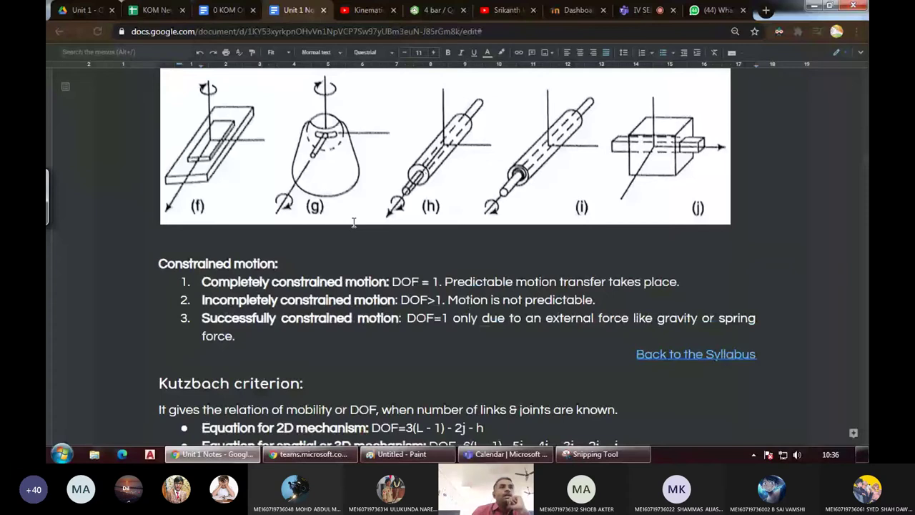
pyautogui.scroll(-2, 353, 223)
pyautogui.scroll(-3, 353, 223)
pyautogui.click(242, 162)
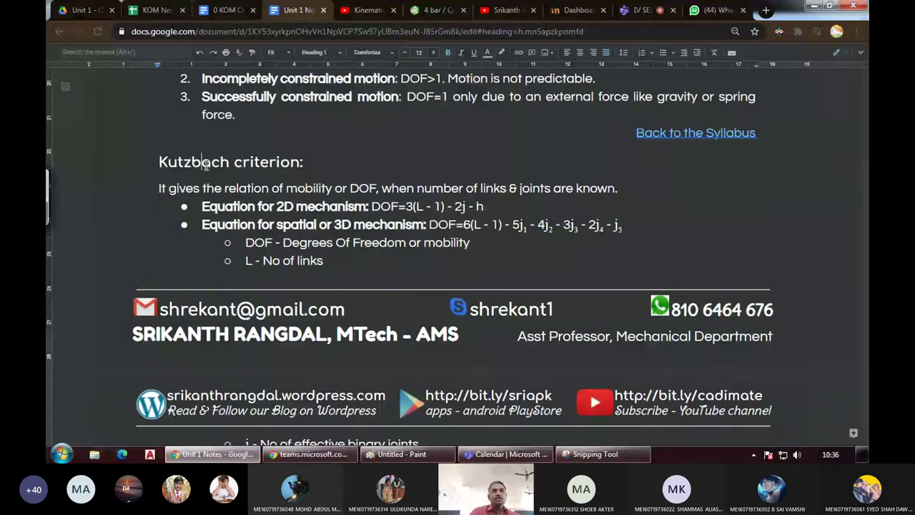
# Highlight and clear the word 'Kutzbach', then minimise Chrome so Paint reappears.
pyautogui.doubleClick(205, 163)
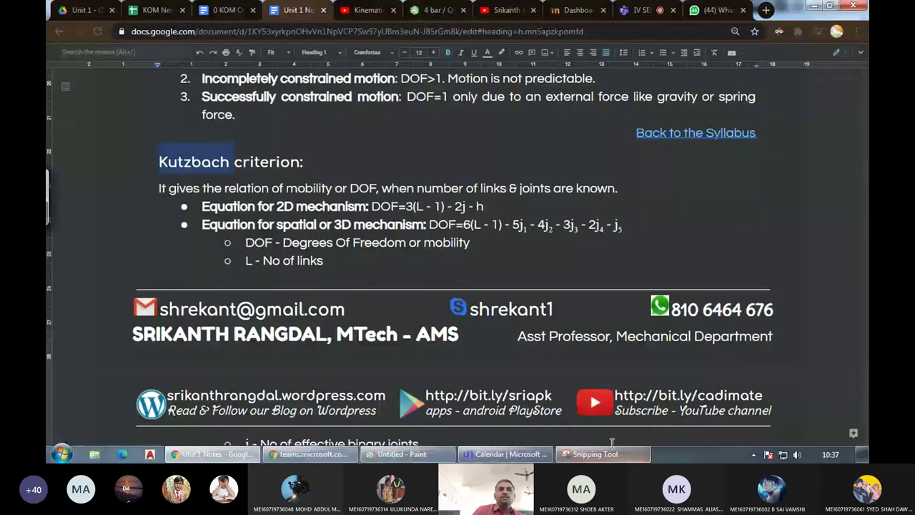
pyautogui.click(203, 188)
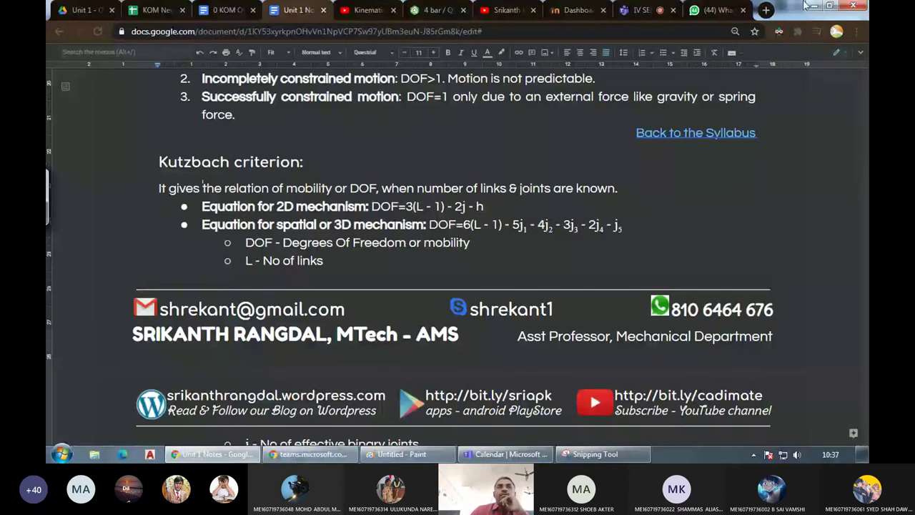
pyautogui.click(806, 6)
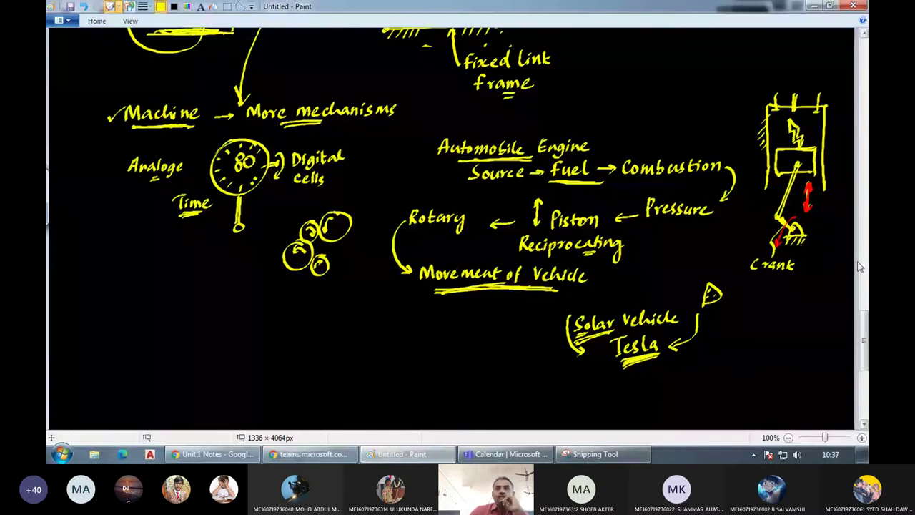
# Zoom out and widen the canvas to 2684 × 3088 px.
pyautogui.scroll(-5, 819, 408)
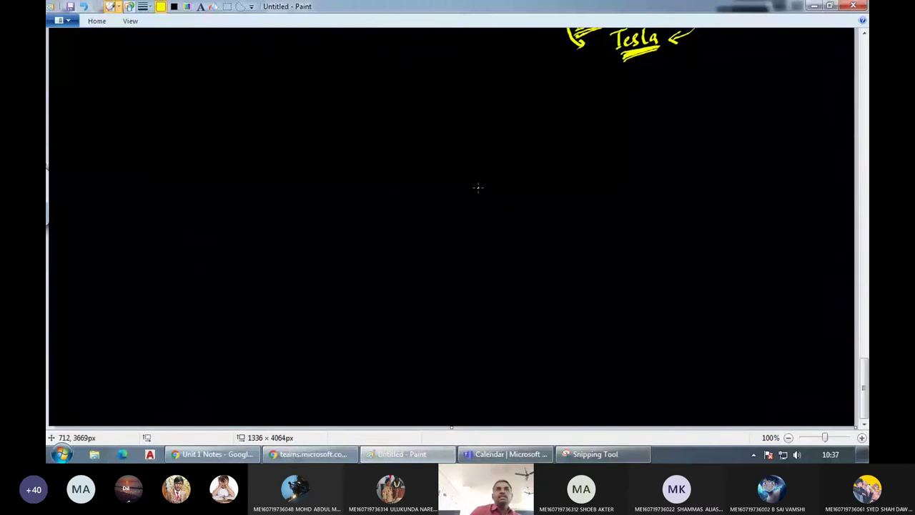
pyautogui.scroll(-1, 478, 188)
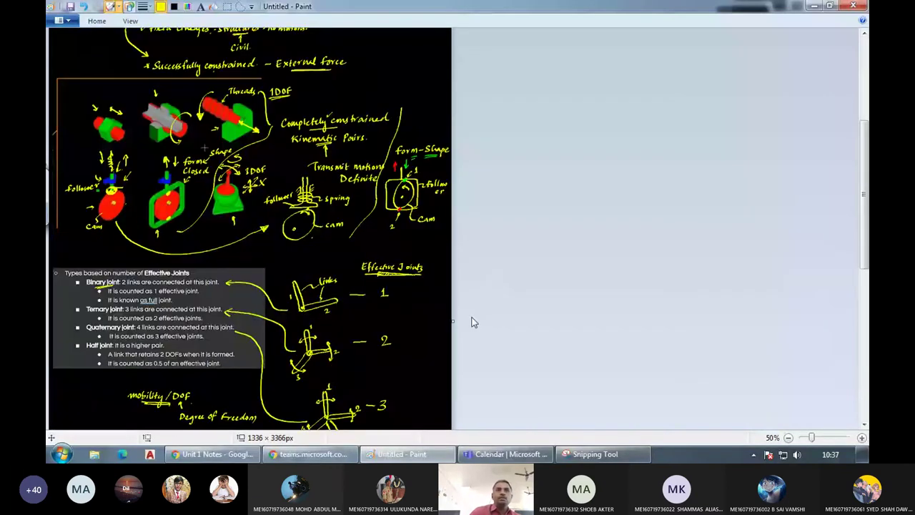
pyautogui.moveTo(452, 321); pyautogui.dragTo(858, 312)
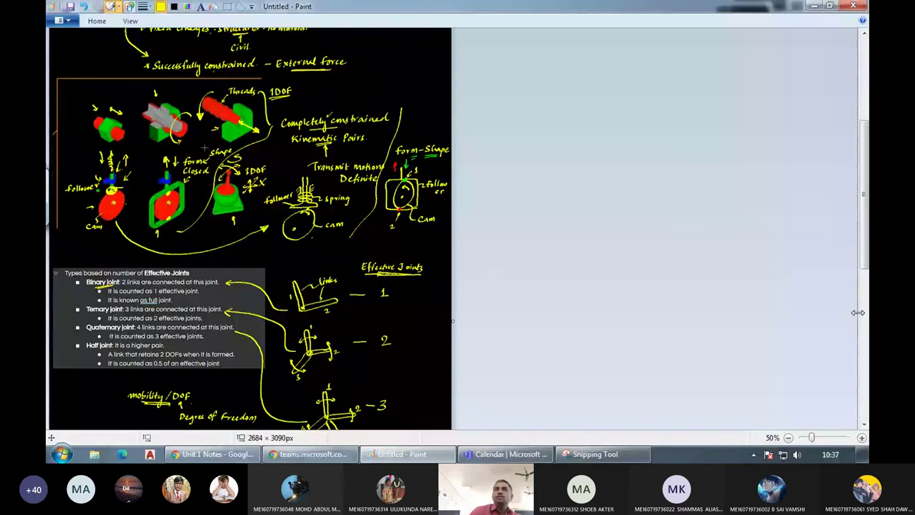
# Draw a vertical yellow divider line down the canvas and zoom back to 100%.
pyautogui.scroll(-1, 263, 102)
pyautogui.scroll(-1, 263, 102)
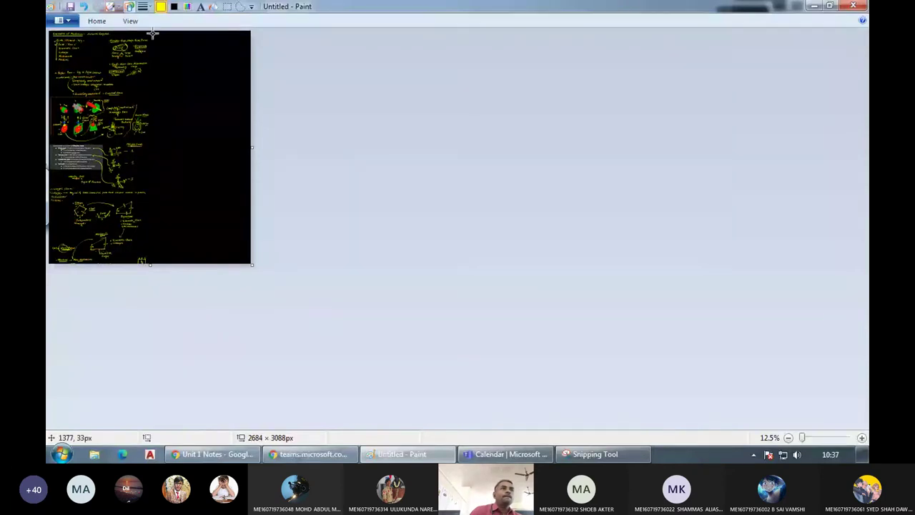
pyautogui.moveTo(153, 33); pyautogui.dragTo(152, 262)
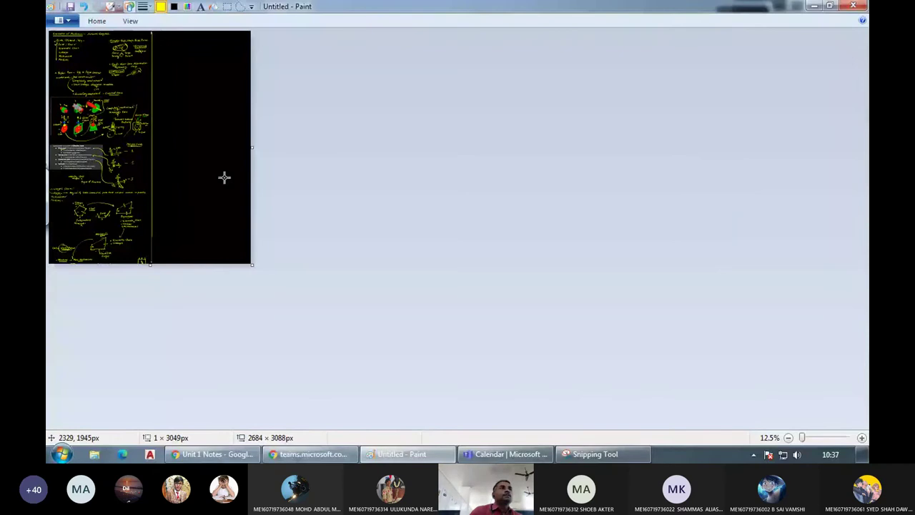
pyautogui.click(199, 59)
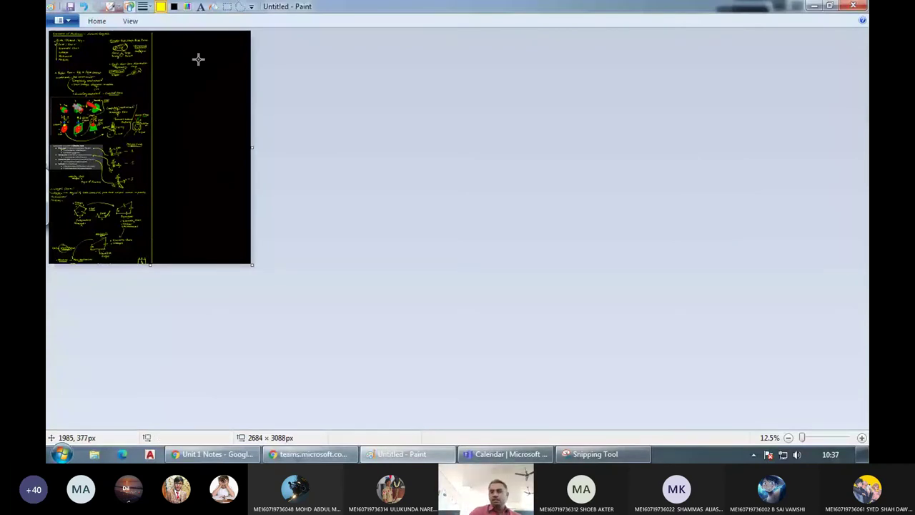
pyautogui.keyDown('ctrl'); pyautogui.scroll(3, 198, 59); pyautogui.keyUp('ctrl')
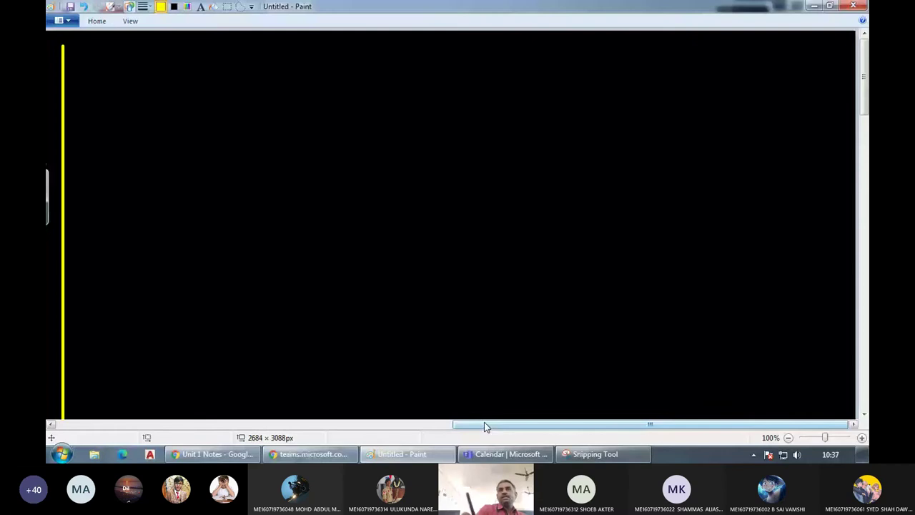
pyautogui.moveTo(484, 427); pyautogui.dragTo(289, 421)
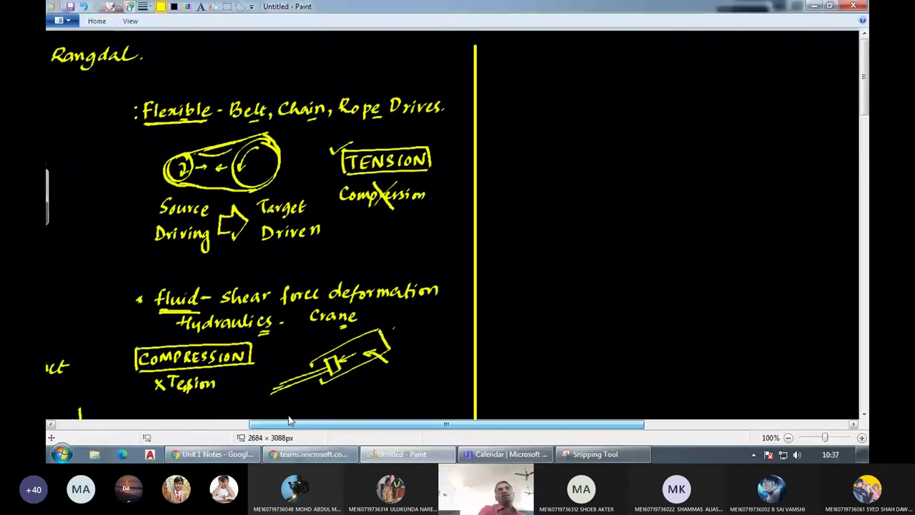
pyautogui.moveTo(289, 421); pyautogui.dragTo(97, 421)
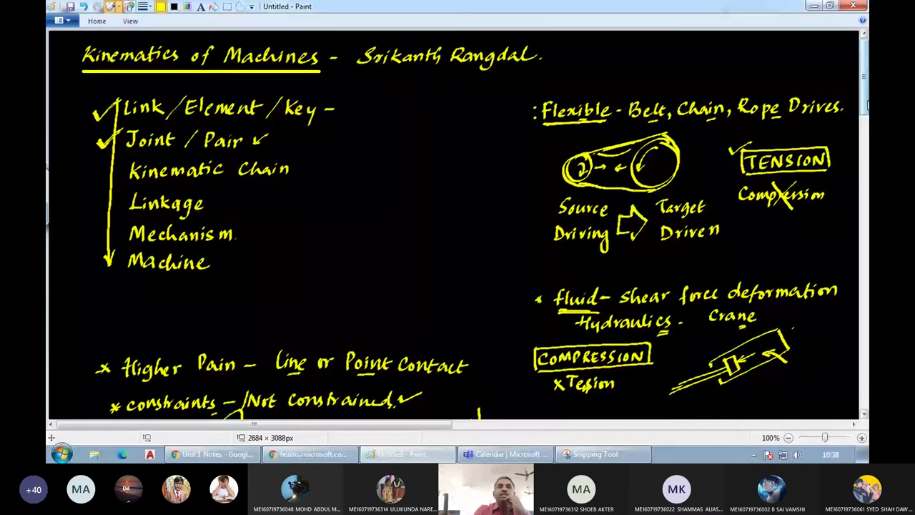
pyautogui.moveTo(866, 105)
pyautogui.mouseDown()
pyautogui.moveTo(843, 260)
pyautogui.moveTo(846, 331)
pyautogui.mouseUp()
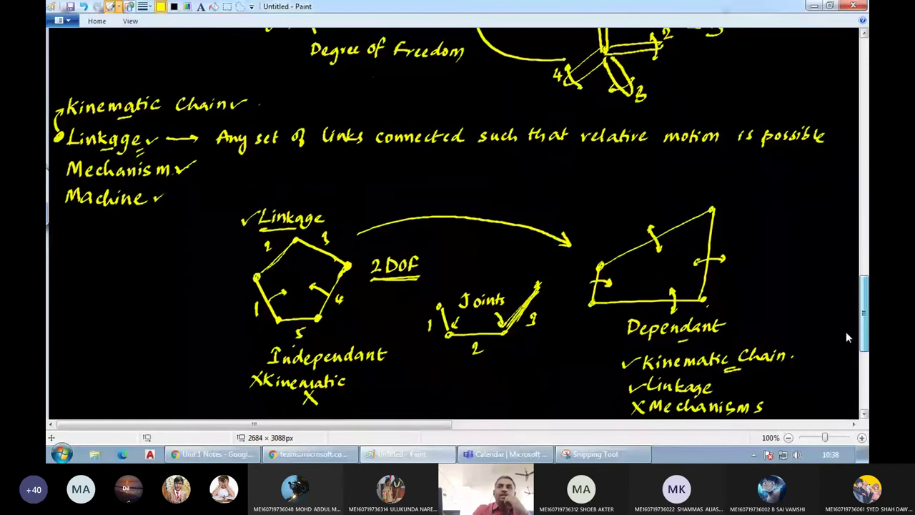
pyautogui.moveTo(845, 330); pyautogui.dragTo(845, 342)
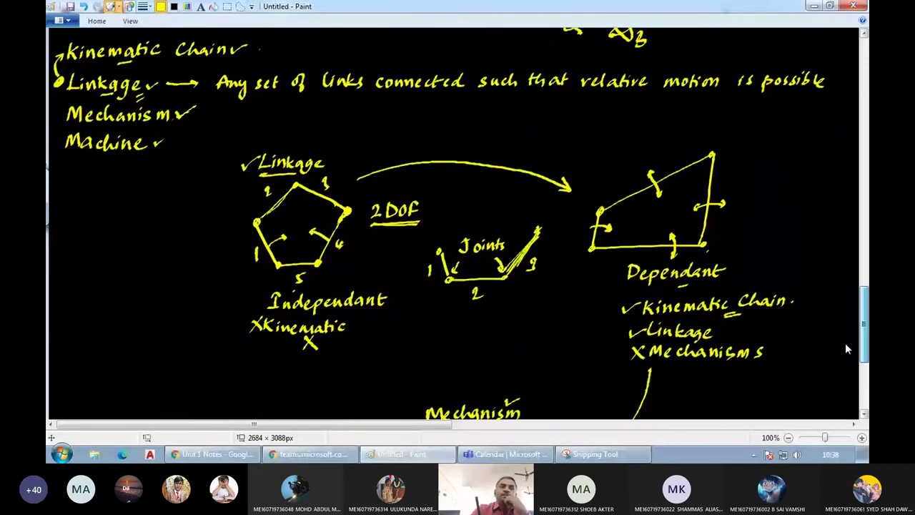
pyautogui.moveTo(864, 326); pyautogui.dragTo(864, 150)
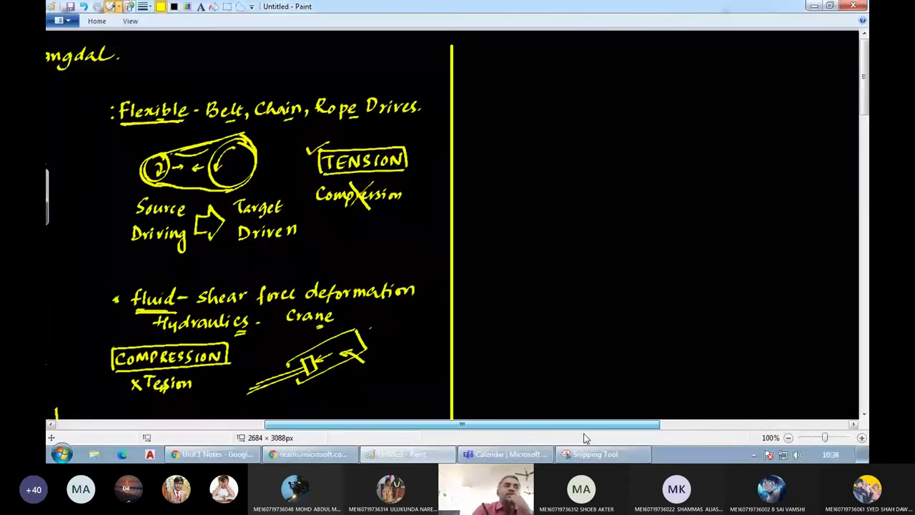
pyautogui.hscroll(10, 583, 438)
# Show the Unit 1 Notes doc and select the 'Kutzbach criterion' heading.
pyautogui.click(249, 456)
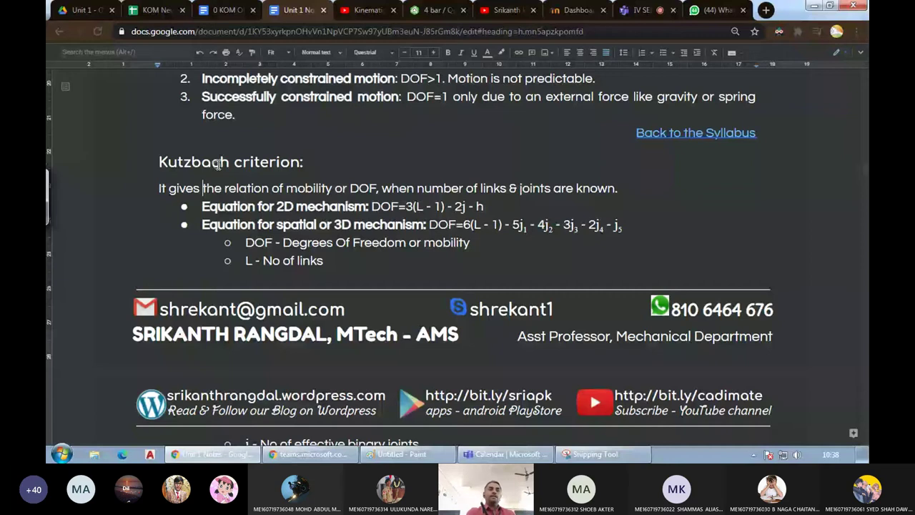
pyautogui.moveTo(234, 162); pyautogui.dragTo(303, 162)
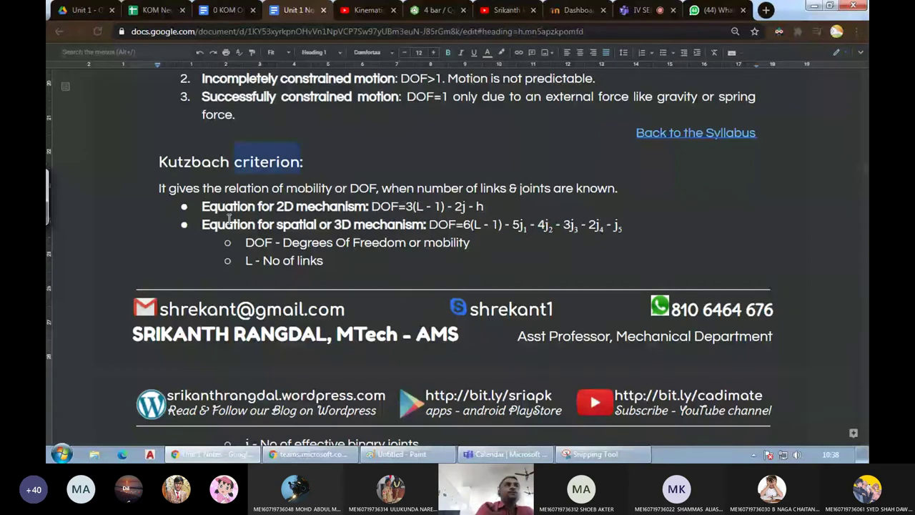
# Back in Paint, handwrite an underlined '2D links' heading right of the divider.
pyautogui.hotkey('alt', 'Tab')
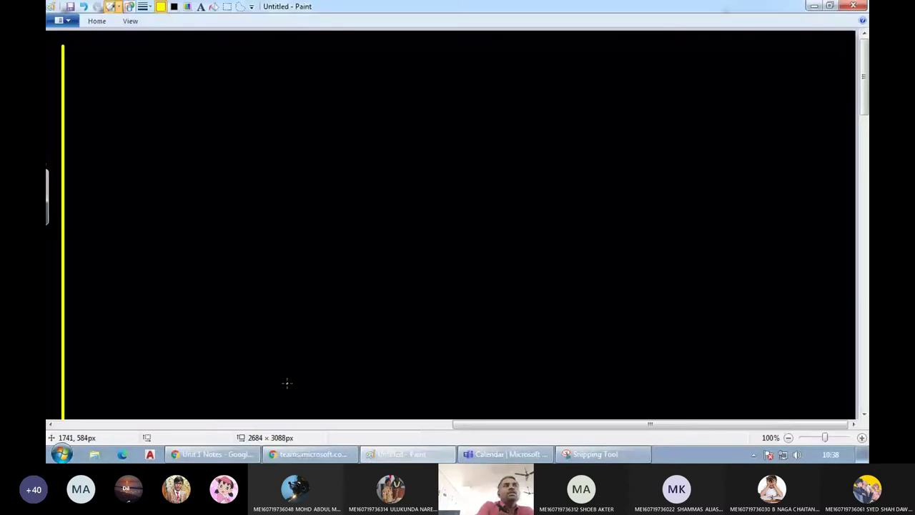
pyautogui.moveTo(123, 57); pyautogui.dragTo(133, 69)
pyautogui.moveTo(141, 58)
pyautogui.mouseDown()
pyautogui.moveTo(141, 69)
pyautogui.moveTo(171, 68)
pyautogui.mouseUp()
pyautogui.moveTo(175, 60); pyautogui.dragTo(176, 67)
pyautogui.moveTo(180, 60); pyautogui.dragTo(187, 67)
pyautogui.moveTo(190, 53); pyautogui.dragTo(199, 68)
pyautogui.moveTo(209, 57); pyautogui.dragTo(203, 68)
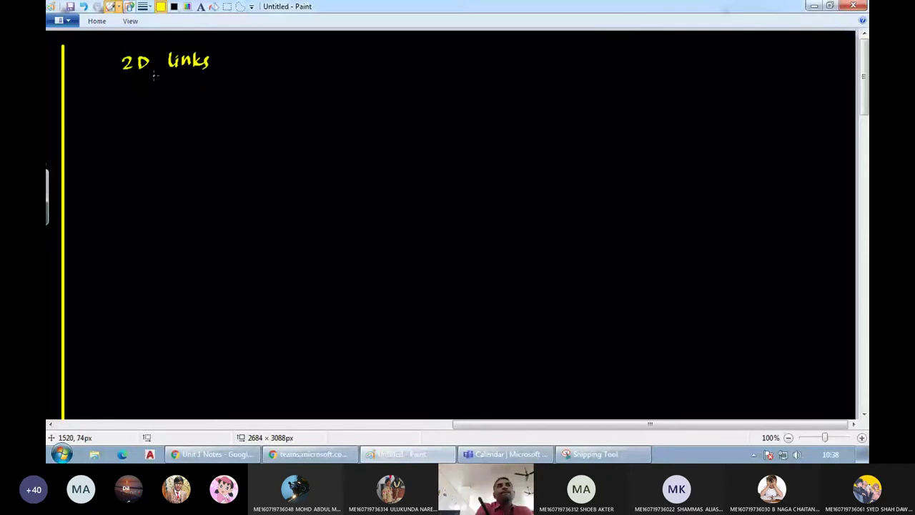
pyautogui.moveTo(133, 79); pyautogui.dragTo(200, 72)
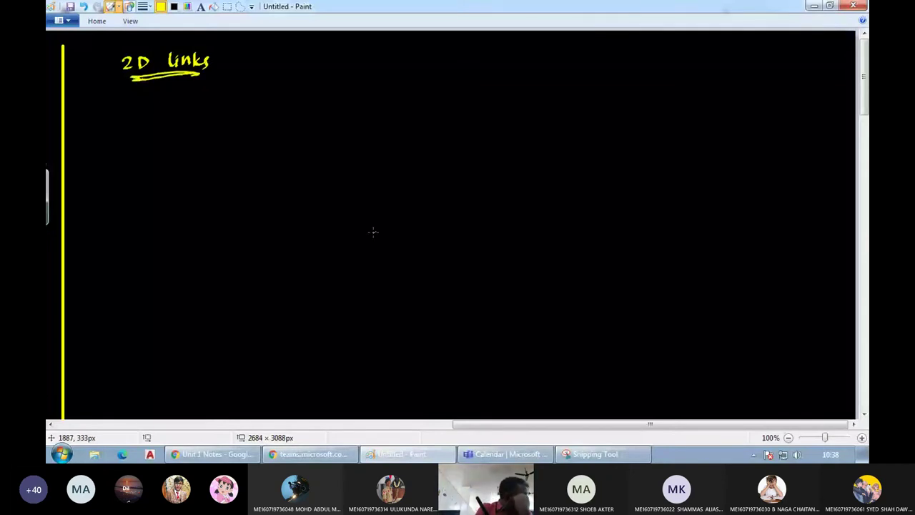
# Write an underlined '3D Links' heading and start sketching a link under '2D links'.
pyautogui.moveTo(308, 55)
pyautogui.mouseDown()
pyautogui.moveTo(311, 68)
pyautogui.moveTo(324, 64)
pyautogui.moveTo(322, 52)
pyautogui.moveTo(325, 68)
pyautogui.mouseUp()
pyautogui.moveTo(346, 54); pyautogui.dragTo(386, 63)
pyautogui.moveTo(322, 77); pyautogui.dragTo(362, 71)
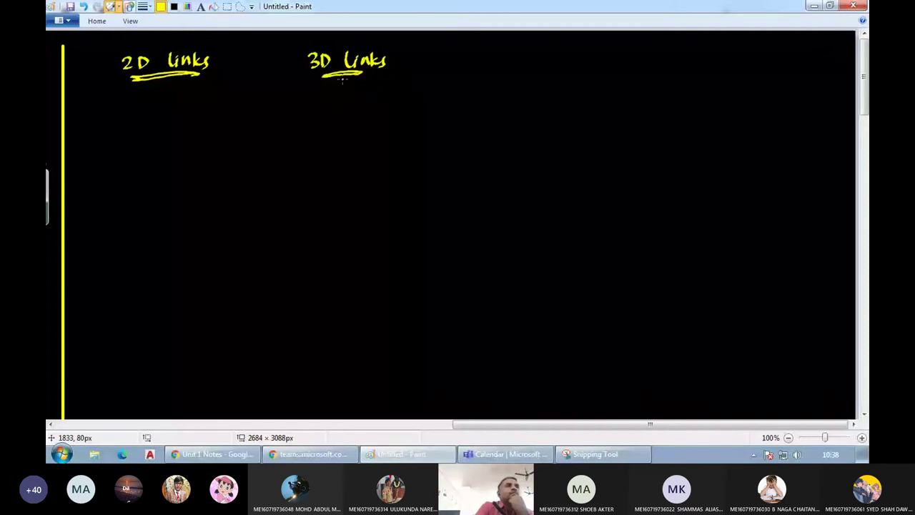
pyautogui.moveTo(136, 166); pyautogui.dragTo(125, 166)
pyautogui.moveTo(129, 168); pyautogui.dragTo(127, 171)
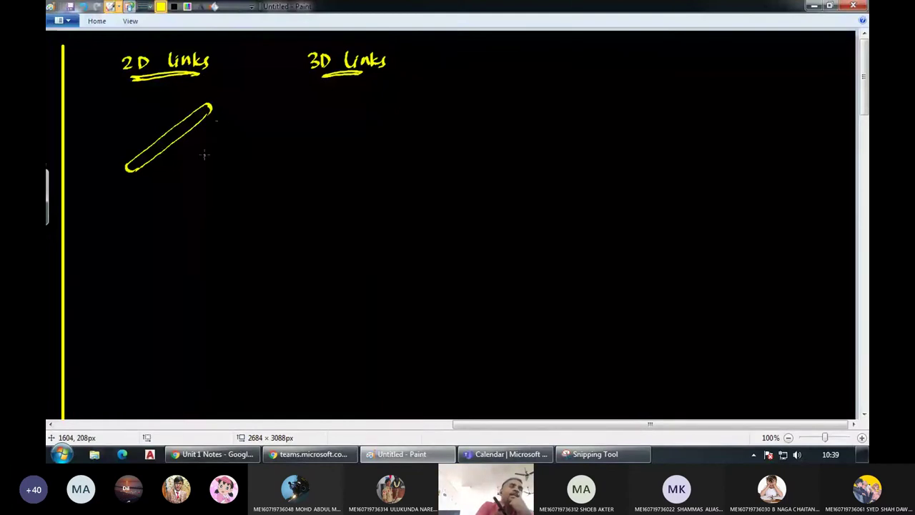
# Add translation arrows, a rotation circle and a '3 DOF' label, then begin a square under '3D Links'.
pyautogui.moveTo(203, 140)
pyautogui.mouseDown()
pyautogui.moveTo(205, 187)
pyautogui.moveTo(201, 153)
pyautogui.moveTo(236, 162)
pyautogui.moveTo(187, 170)
pyautogui.mouseUp()
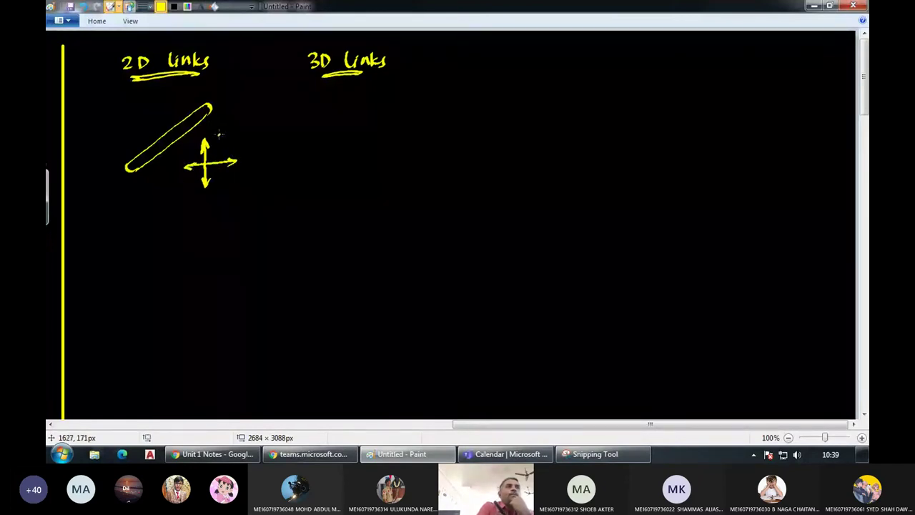
pyautogui.moveTo(218, 136)
pyautogui.mouseDown()
pyautogui.moveTo(179, 161)
pyautogui.moveTo(230, 185)
pyautogui.mouseUp()
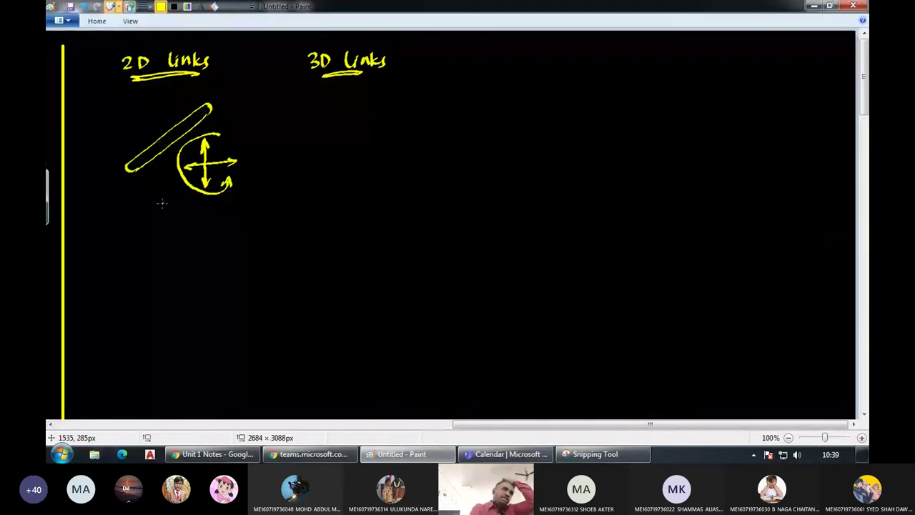
pyautogui.moveTo(172, 206)
pyautogui.mouseDown()
pyautogui.moveTo(172, 218)
pyautogui.moveTo(186, 218)
pyautogui.mouseUp()
pyautogui.moveTo(186, 205)
pyautogui.mouseDown()
pyautogui.moveTo(203, 217)
pyautogui.moveTo(214, 204)
pyautogui.mouseUp()
pyautogui.moveTo(204, 211); pyautogui.dragTo(212, 211)
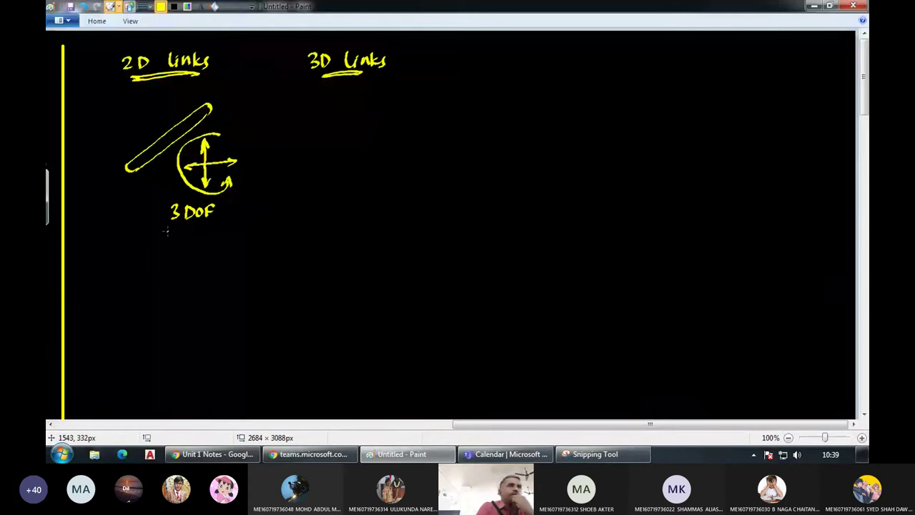
pyautogui.moveTo(334, 133)
pyautogui.mouseDown()
pyautogui.moveTo(336, 161)
pyautogui.moveTo(365, 132)
pyautogui.moveTo(370, 160)
pyautogui.mouseUp()
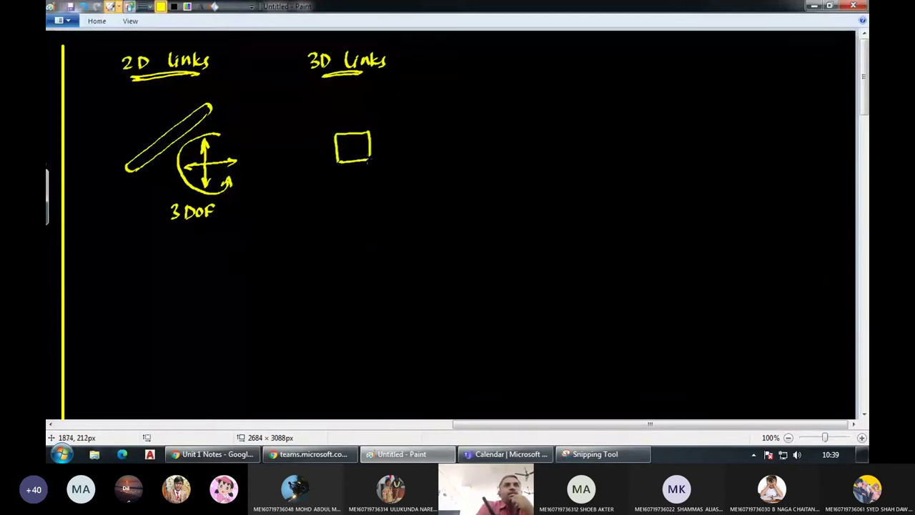
# Complete the cube with up/down, left/right and diagonal arrows, rotation curls and a '6 DOF' label.
pyautogui.moveTo(336, 131)
pyautogui.mouseDown()
pyautogui.moveTo(380, 115)
pyautogui.moveTo(370, 132)
pyautogui.moveTo(382, 143)
pyautogui.moveTo(371, 159)
pyautogui.mouseUp()
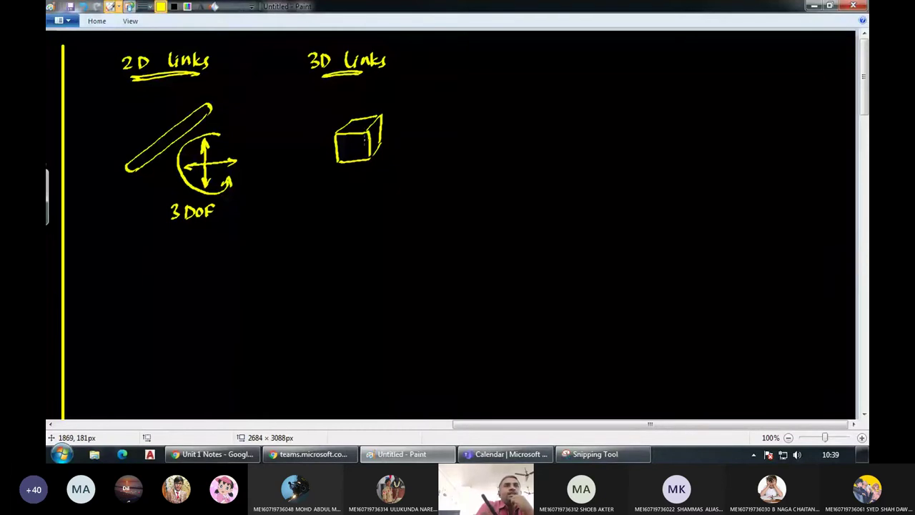
pyautogui.moveTo(355, 123)
pyautogui.mouseDown()
pyautogui.moveTo(355, 95)
pyautogui.moveTo(359, 102)
pyautogui.mouseUp()
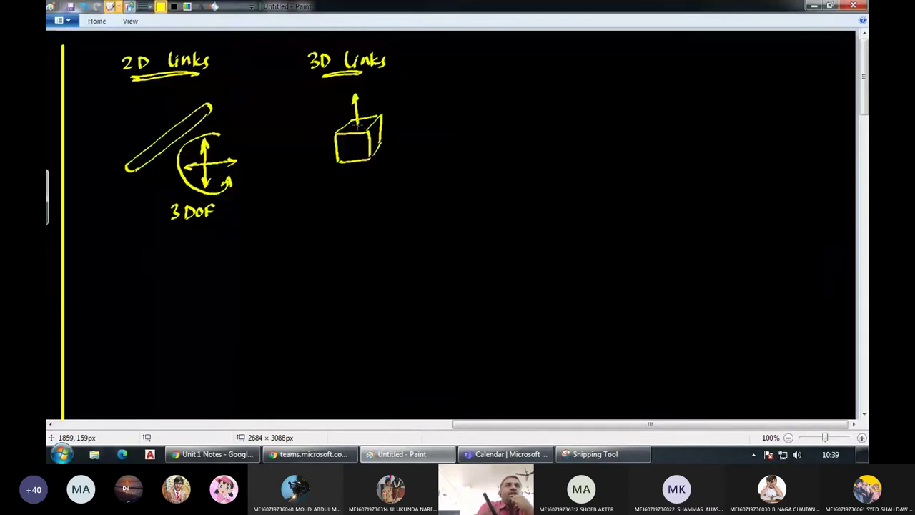
pyautogui.moveTo(359, 163); pyautogui.dragTo(365, 184)
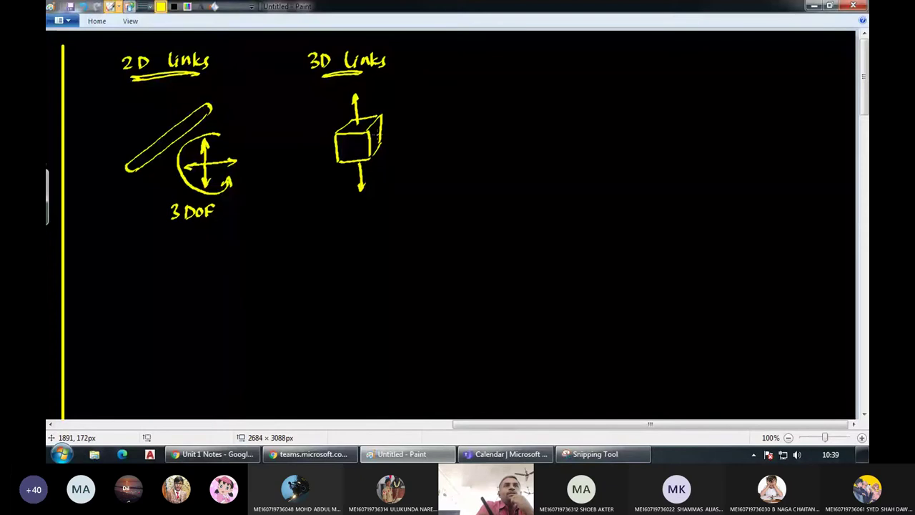
pyautogui.moveTo(375, 134)
pyautogui.mouseDown()
pyautogui.moveTo(406, 129)
pyautogui.moveTo(401, 136)
pyautogui.mouseUp()
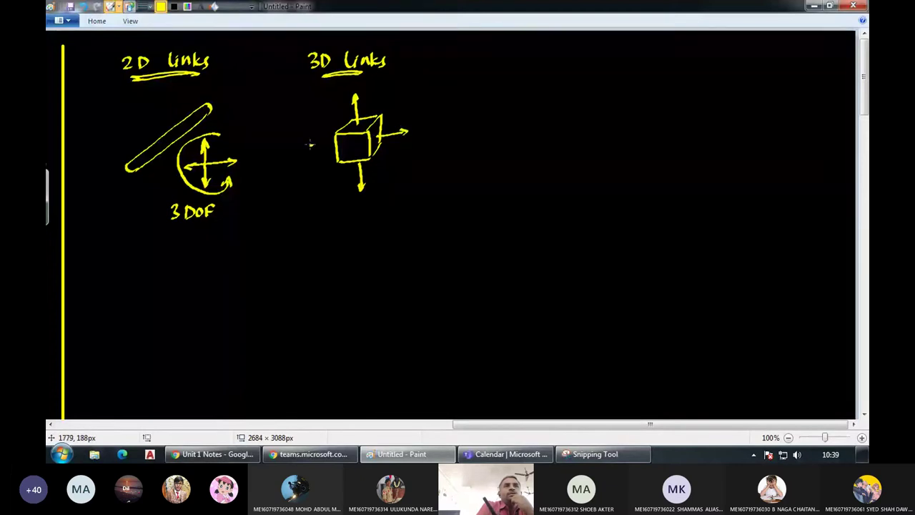
pyautogui.moveTo(332, 144); pyautogui.dragTo(308, 145)
pyautogui.moveTo(314, 140); pyautogui.dragTo(321, 173)
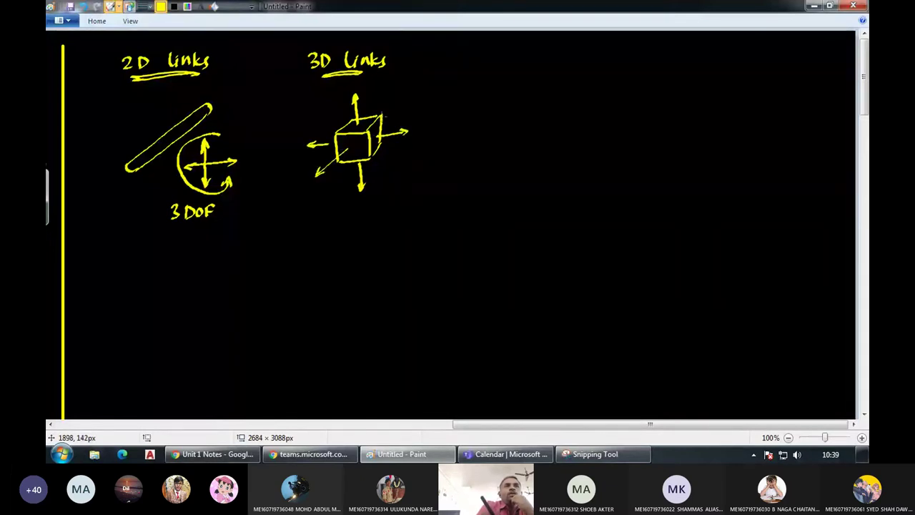
pyautogui.moveTo(381, 122)
pyautogui.mouseDown()
pyautogui.moveTo(403, 100)
pyautogui.moveTo(390, 147)
pyautogui.moveTo(403, 150)
pyautogui.mouseUp()
pyautogui.moveTo(344, 106)
pyautogui.mouseDown()
pyautogui.moveTo(372, 99)
pyautogui.moveTo(413, 112)
pyautogui.mouseUp()
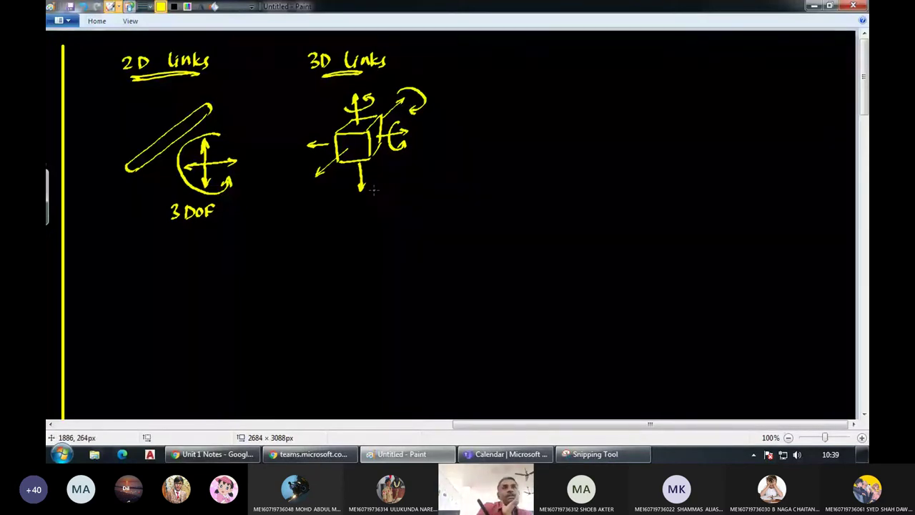
pyautogui.moveTo(380, 184)
pyautogui.mouseDown()
pyautogui.moveTo(378, 193)
pyautogui.moveTo(398, 199)
pyautogui.moveTo(418, 188)
pyautogui.mouseUp()
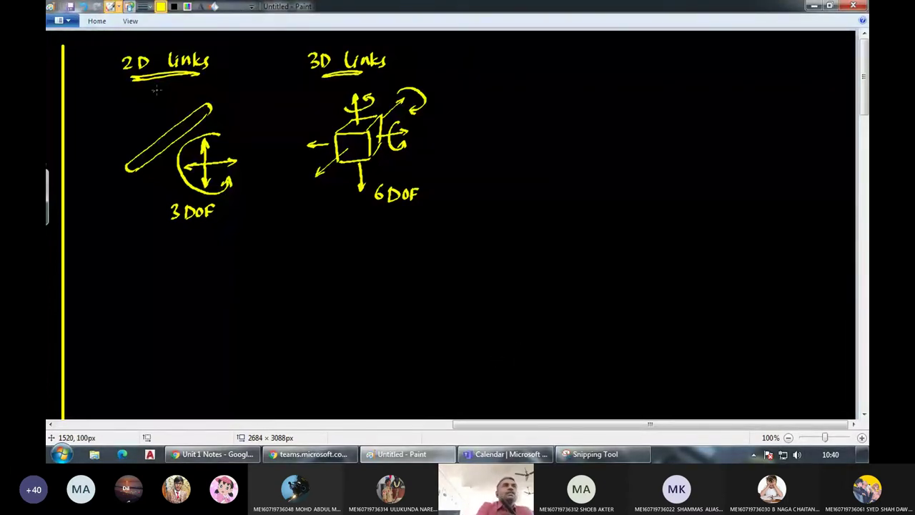
# Label the links 'Planar' (underlined) and 'Spatial', and overline 2D and 3D.
pyautogui.moveTo(126, 87); pyautogui.dragTo(127, 97)
pyautogui.moveTo(137, 87)
pyautogui.mouseDown()
pyautogui.moveTo(138, 103)
pyautogui.moveTo(179, 99)
pyautogui.moveTo(185, 89)
pyautogui.moveTo(168, 104)
pyautogui.mouseUp()
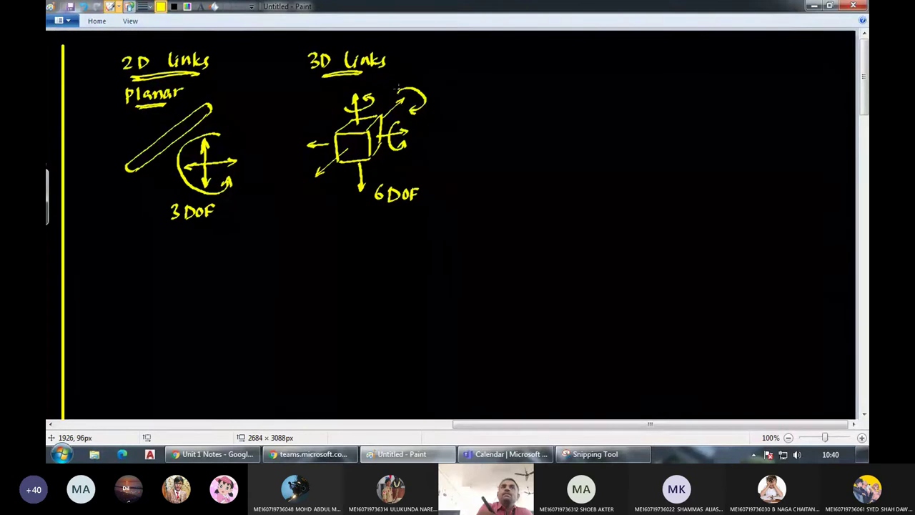
pyautogui.moveTo(416, 56)
pyautogui.mouseDown()
pyautogui.moveTo(403, 72)
pyautogui.moveTo(419, 77)
pyautogui.moveTo(437, 60)
pyautogui.moveTo(442, 72)
pyautogui.mouseUp()
pyautogui.moveTo(451, 64); pyautogui.dragTo(460, 72)
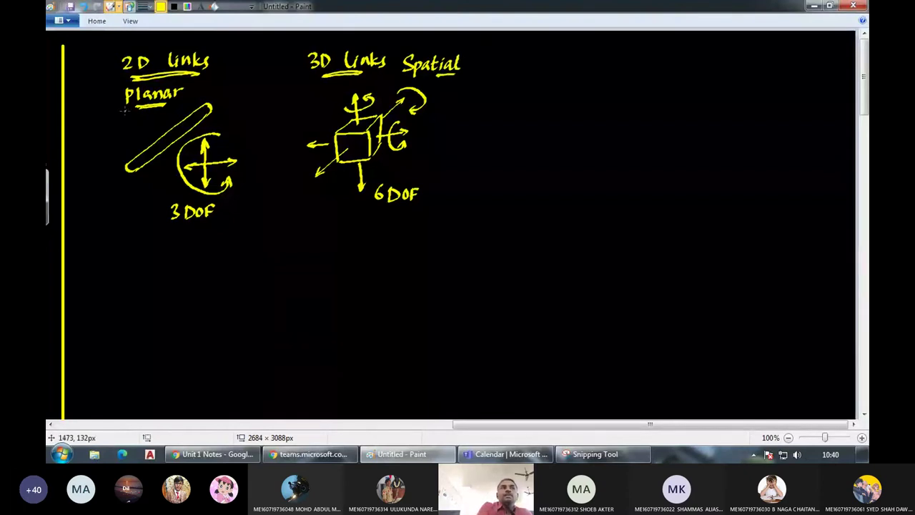
pyautogui.moveTo(125, 109); pyautogui.dragTo(170, 107)
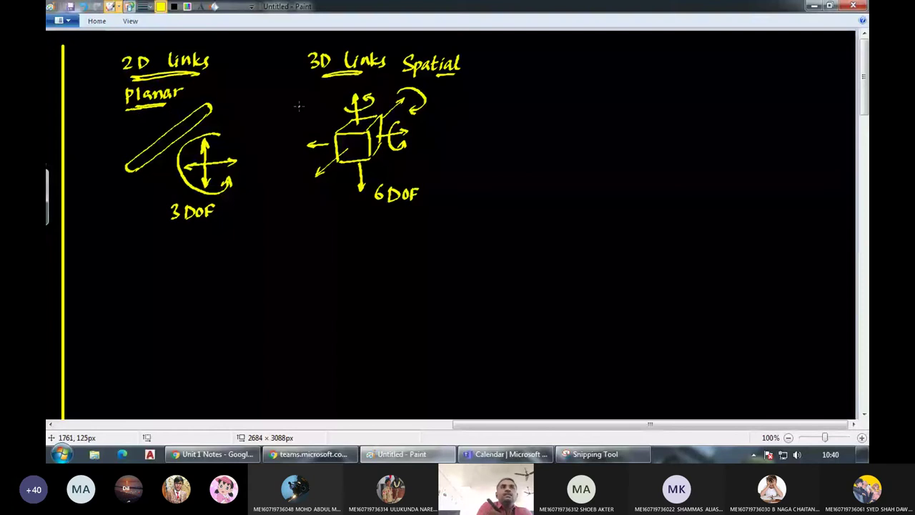
pyautogui.moveTo(118, 50); pyautogui.dragTo(147, 50)
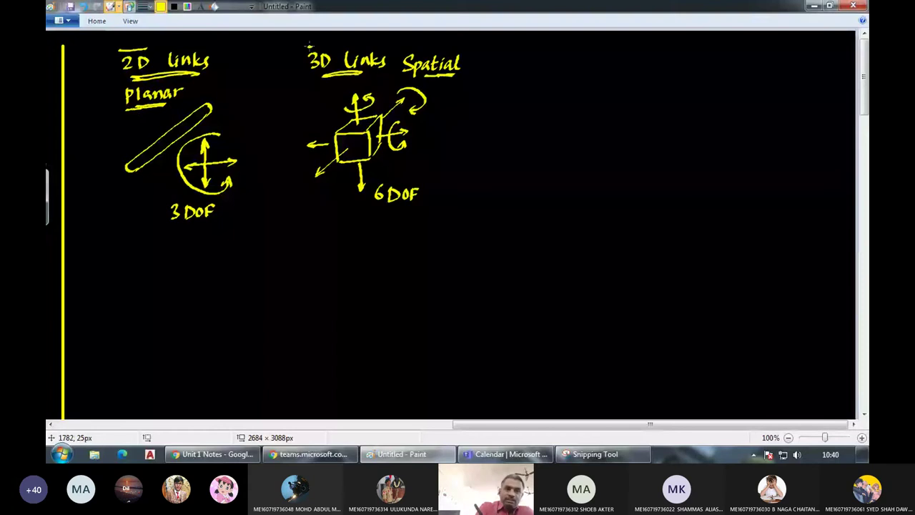
pyautogui.moveTo(309, 45); pyautogui.dragTo(319, 46)
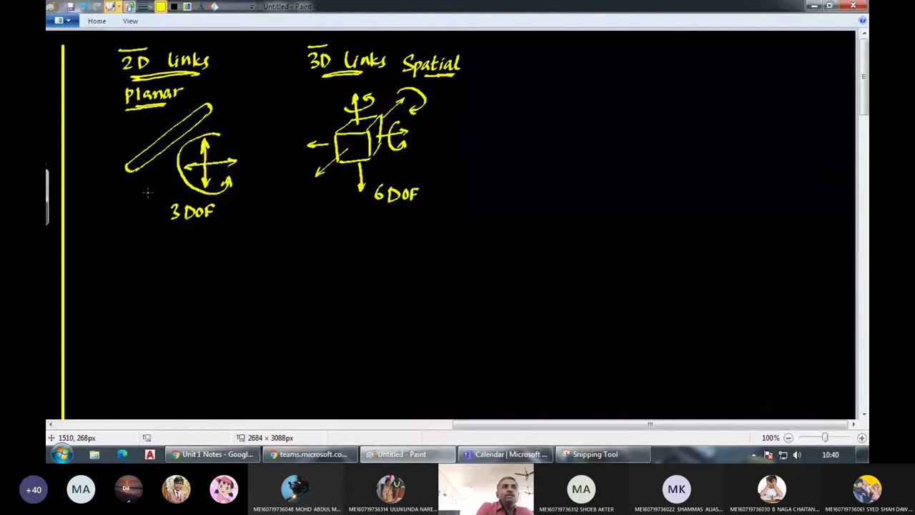
# Draw a downward arrow to 'Kutzbach Criteria' with 'mobility' written beneath it.
pyautogui.moveTo(147, 208); pyautogui.dragTo(142, 247)
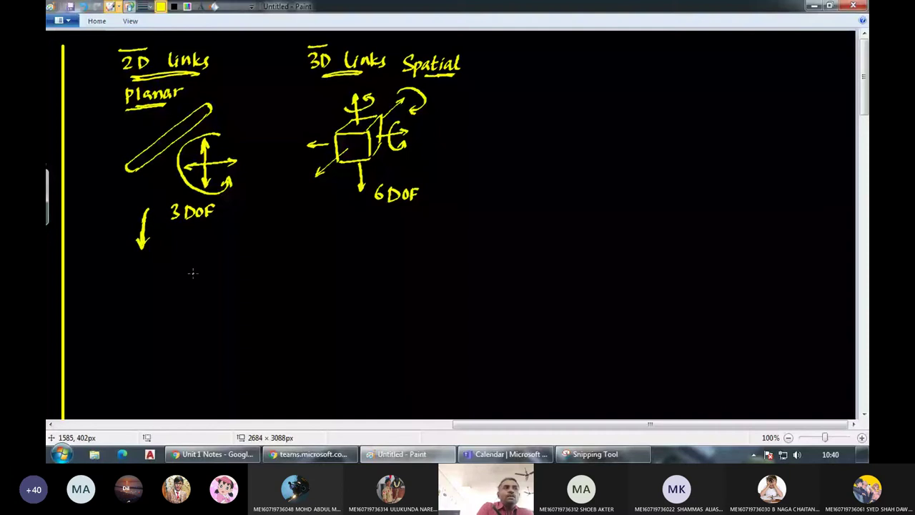
pyautogui.moveTo(105, 269); pyautogui.dragTo(104, 285)
pyautogui.moveTo(114, 269)
pyautogui.mouseDown()
pyautogui.moveTo(113, 285)
pyautogui.moveTo(130, 284)
pyautogui.mouseUp()
pyautogui.moveTo(125, 275); pyautogui.dragTo(134, 274)
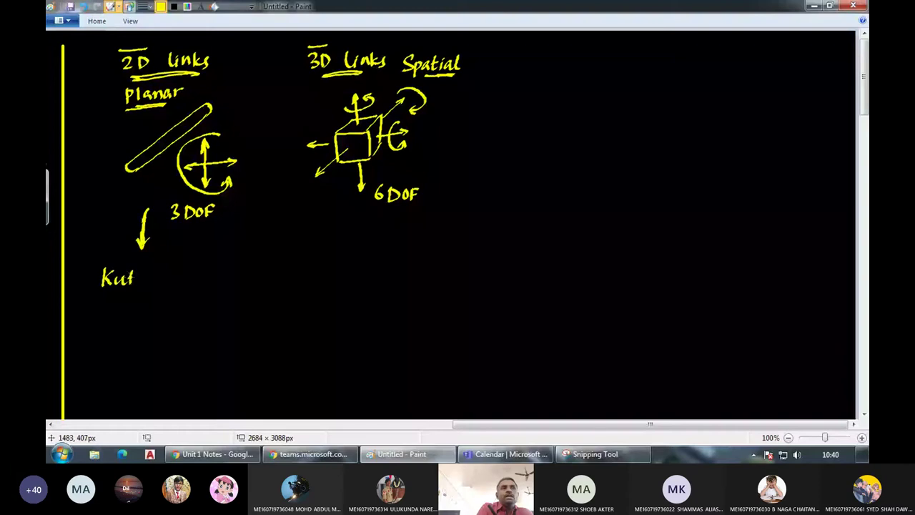
pyautogui.moveTo(137, 273); pyautogui.dragTo(183, 284)
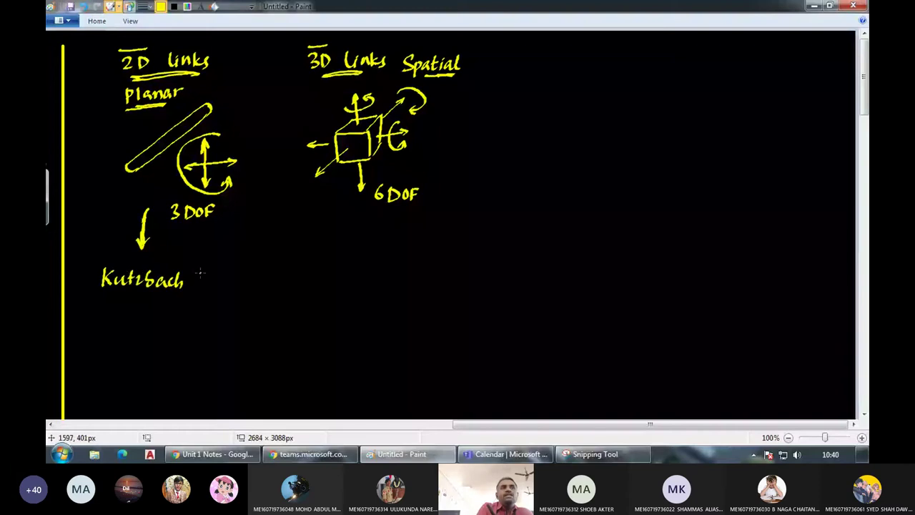
pyautogui.moveTo(207, 272); pyautogui.dragTo(207, 284)
pyautogui.moveTo(212, 276); pyautogui.dragTo(219, 275)
pyautogui.moveTo(224, 276); pyautogui.dragTo(226, 284)
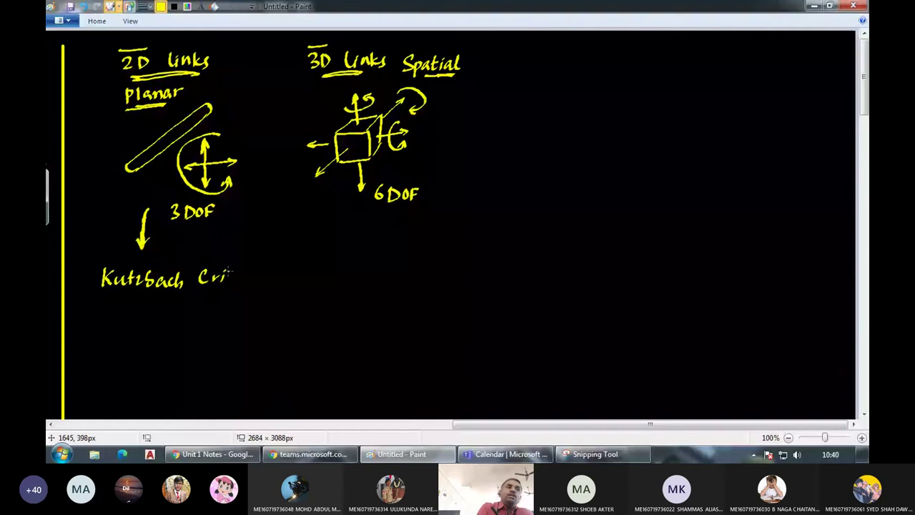
pyautogui.moveTo(230, 273); pyautogui.dragTo(270, 281)
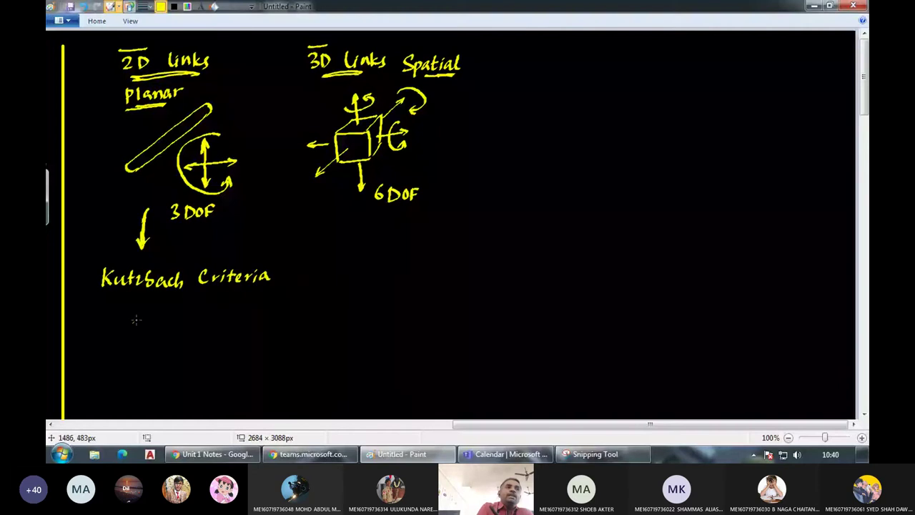
pyautogui.moveTo(113, 313); pyautogui.dragTo(153, 311)
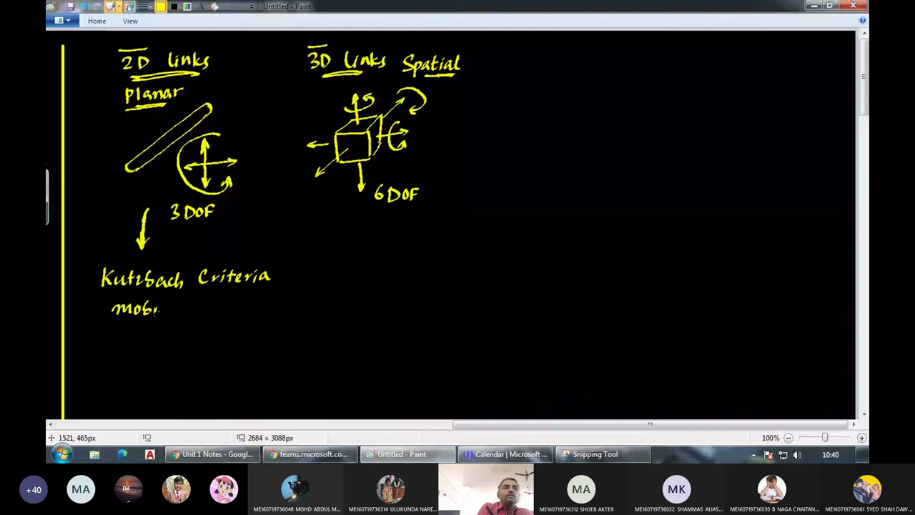
pyautogui.moveTo(159, 307)
pyautogui.mouseDown()
pyautogui.moveTo(184, 323)
pyautogui.moveTo(236, 314)
pyautogui.mouseUp()
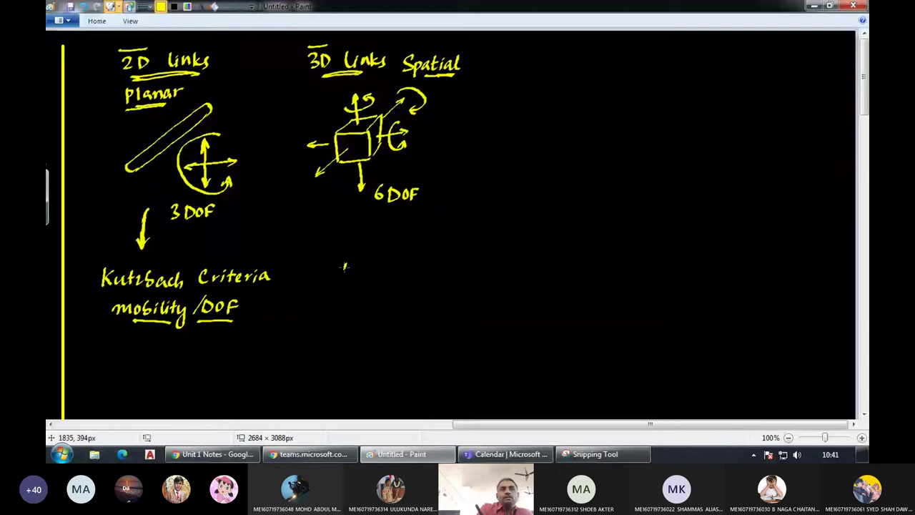
# Sketch four separate bar links and number them 1–4.
pyautogui.moveTo(351, 262); pyautogui.dragTo(329, 315)
pyautogui.moveTo(366, 325); pyautogui.dragTo(463, 327)
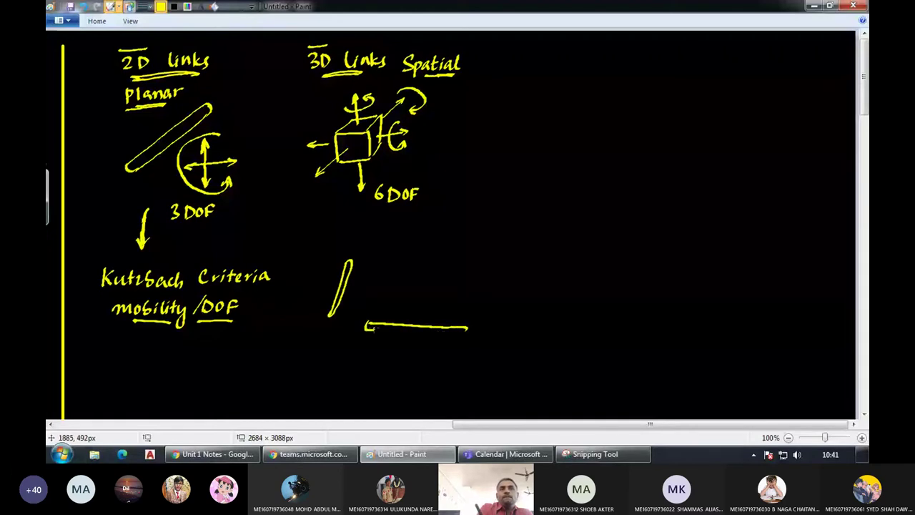
pyautogui.moveTo(368, 330); pyautogui.dragTo(466, 329)
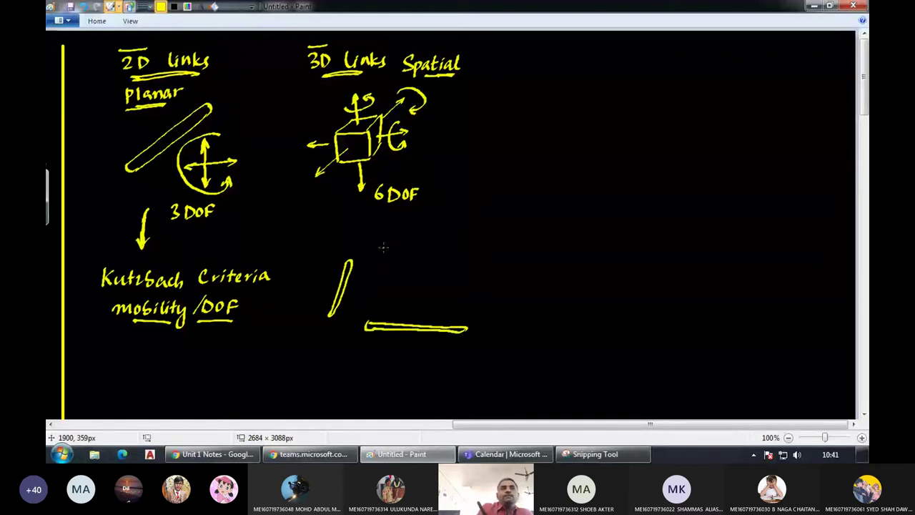
pyautogui.moveTo(379, 250); pyautogui.dragTo(481, 228)
pyautogui.moveTo(381, 249)
pyautogui.mouseDown()
pyautogui.moveTo(496, 223)
pyautogui.moveTo(510, 312)
pyautogui.mouseUp()
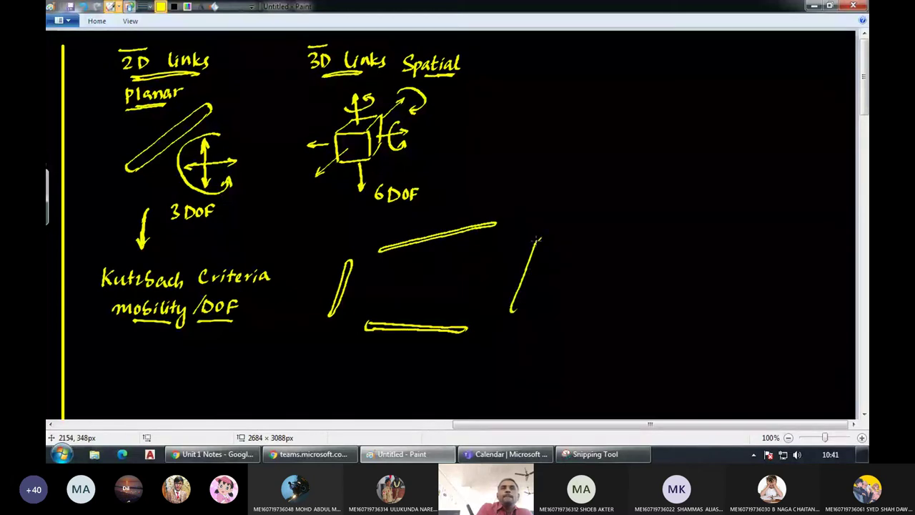
pyautogui.moveTo(538, 240); pyautogui.dragTo(512, 310)
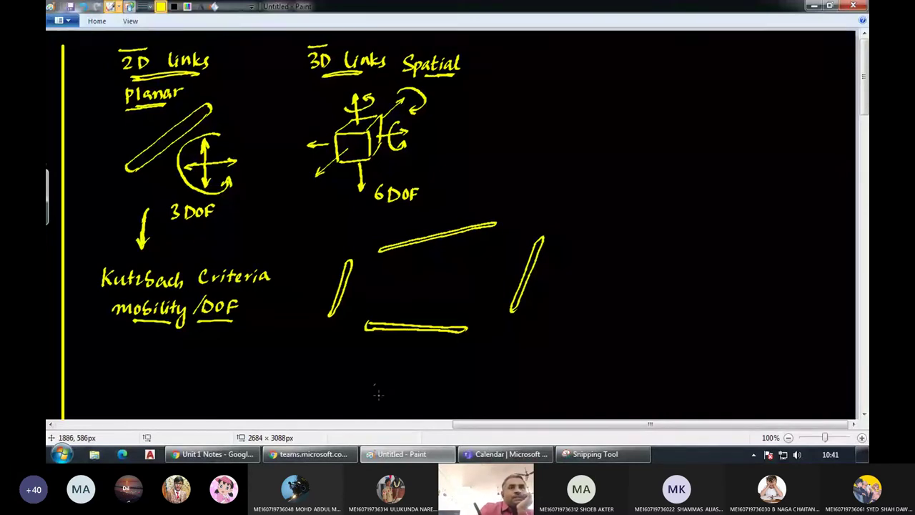
pyautogui.moveTo(325, 278); pyautogui.dragTo(328, 289)
pyautogui.moveTo(402, 339); pyautogui.dragTo(414, 348)
pyautogui.moveTo(537, 276); pyautogui.dragTo(537, 288)
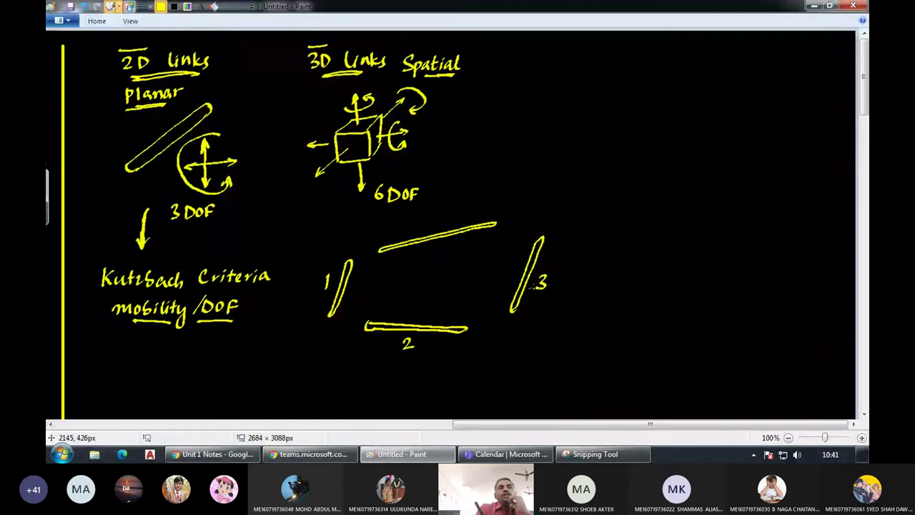
pyautogui.moveTo(442, 213); pyautogui.dragTo(449, 226)
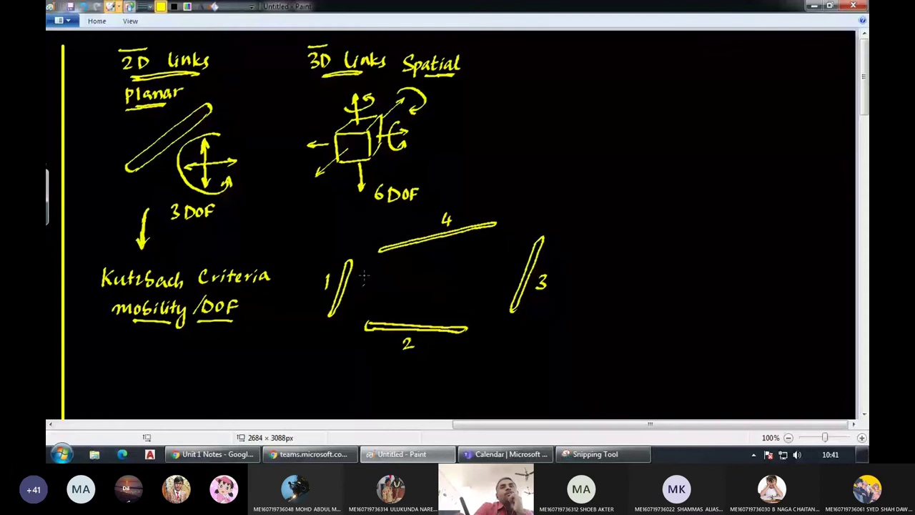
# Write 'Total DOF = 4 x 3 = 12' beside the links and underline 3DOF.
pyautogui.moveTo(571, 209)
pyautogui.mouseDown()
pyautogui.moveTo(646, 220)
pyautogui.moveTo(652, 209)
pyautogui.mouseUp()
pyautogui.moveTo(645, 214); pyautogui.dragTo(650, 215)
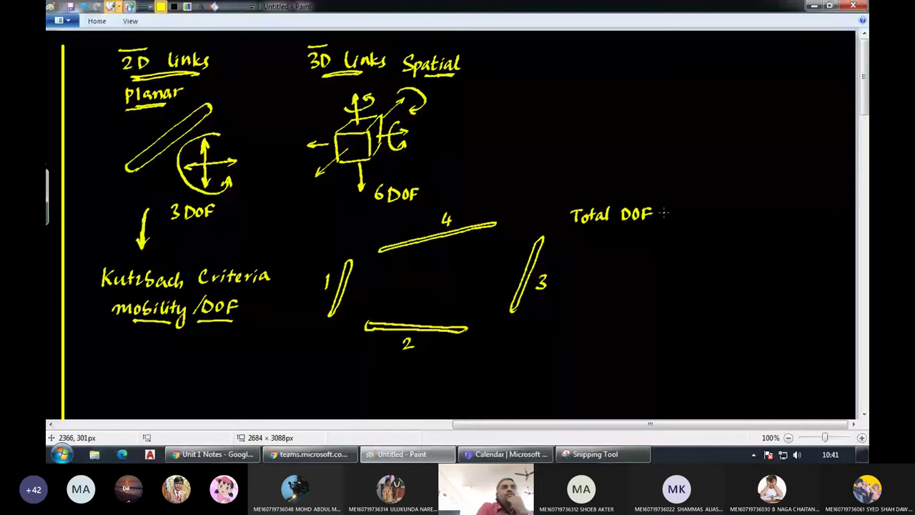
pyautogui.moveTo(661, 211); pyautogui.dragTo(671, 210)
pyautogui.moveTo(660, 215); pyautogui.dragTo(670, 215)
pyautogui.moveTo(171, 228); pyautogui.dragTo(205, 226)
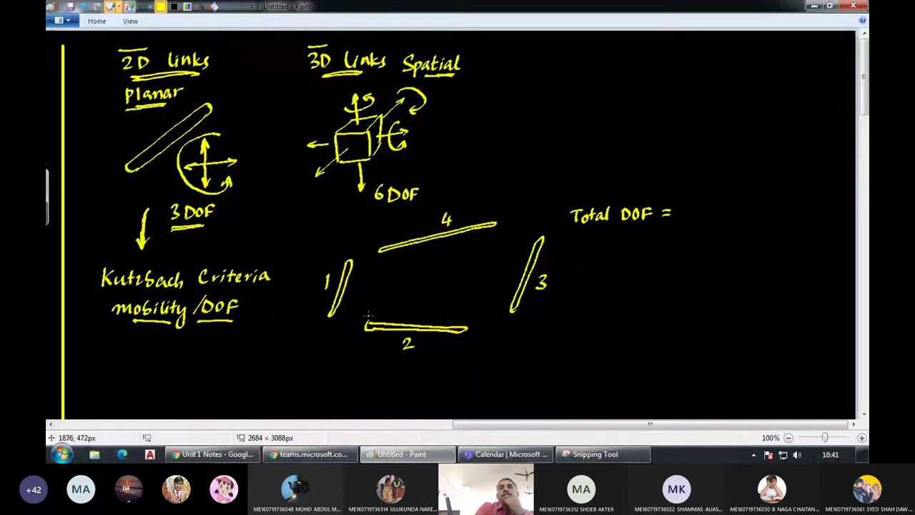
pyautogui.moveTo(688, 204)
pyautogui.mouseDown()
pyautogui.moveTo(693, 224)
pyautogui.moveTo(717, 223)
pyautogui.mouseUp()
pyautogui.moveTo(736, 211); pyautogui.dragTo(747, 210)
pyautogui.moveTo(736, 218); pyautogui.dragTo(748, 218)
pyautogui.moveTo(759, 205); pyautogui.dragTo(759, 222)
pyautogui.moveTo(764, 207); pyautogui.dragTo(774, 220)
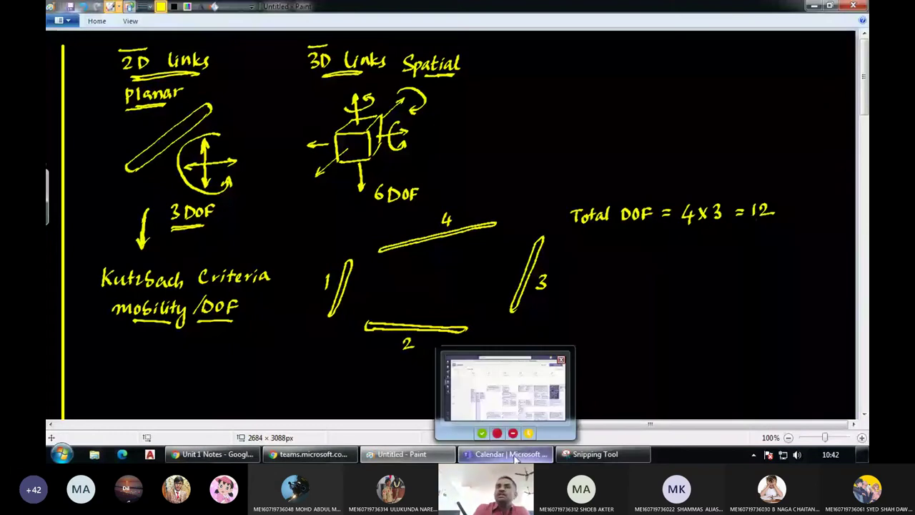
# Move link 1 with a rectangular selection so its lower end meets link 2's left end.
pyautogui.click(526, 421)
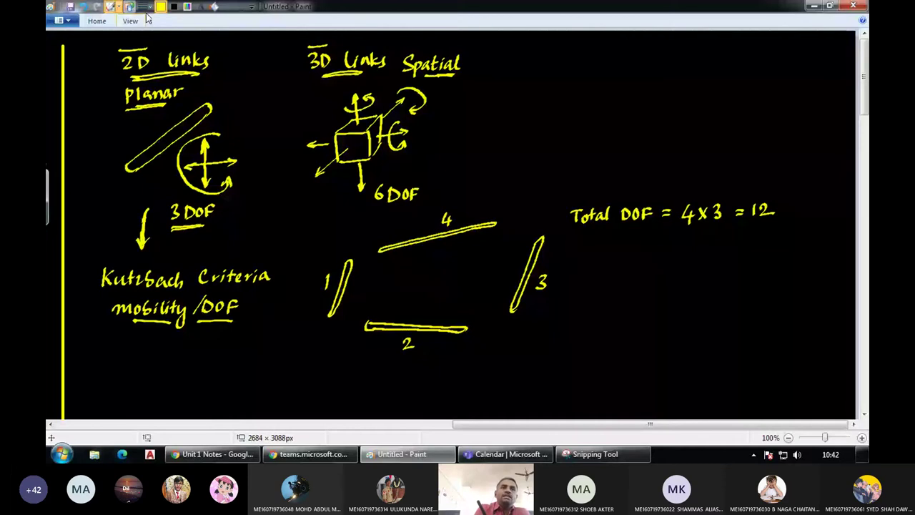
pyautogui.moveTo(314, 241); pyautogui.dragTo(326, 278)
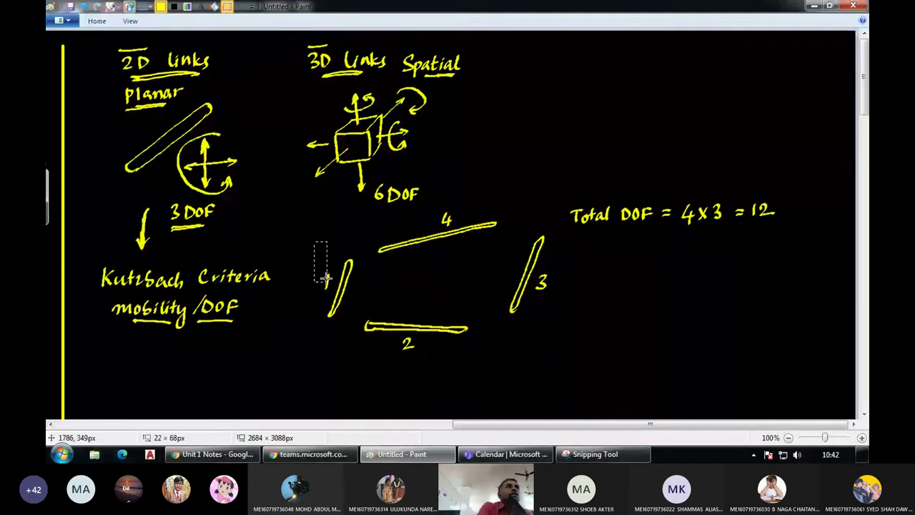
pyautogui.click(337, 294)
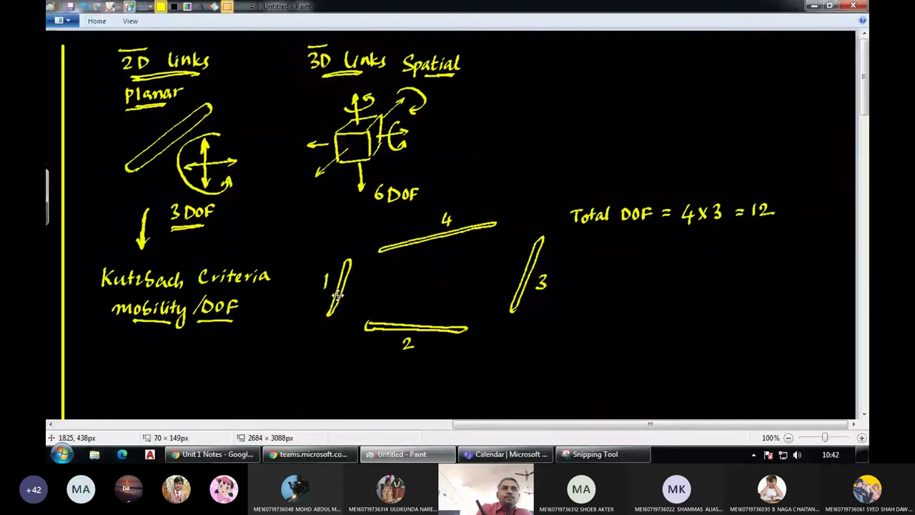
pyautogui.click(96, 21)
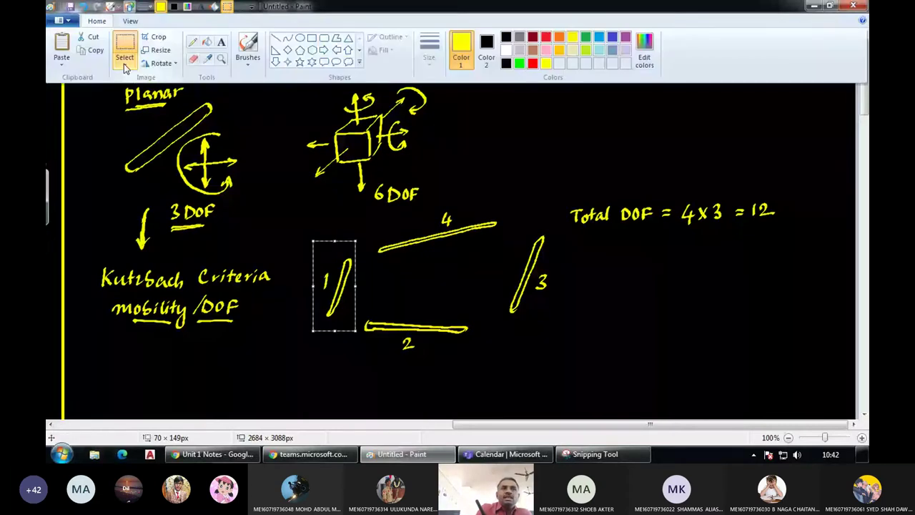
pyautogui.moveTo(342, 293); pyautogui.dragTo(381, 303)
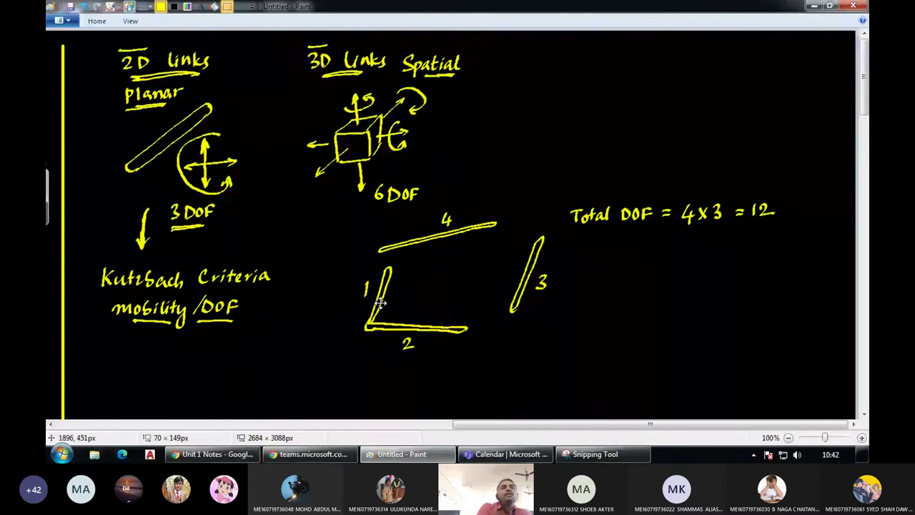
pyautogui.click(296, 312)
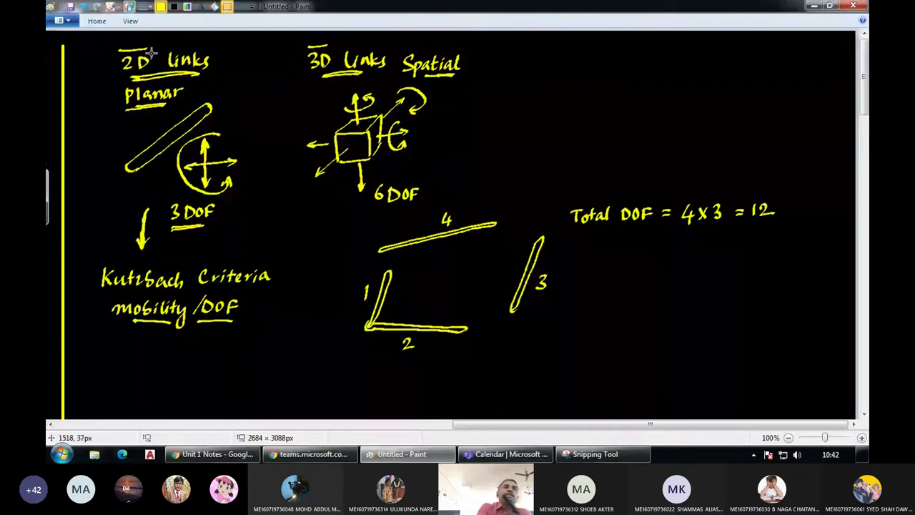
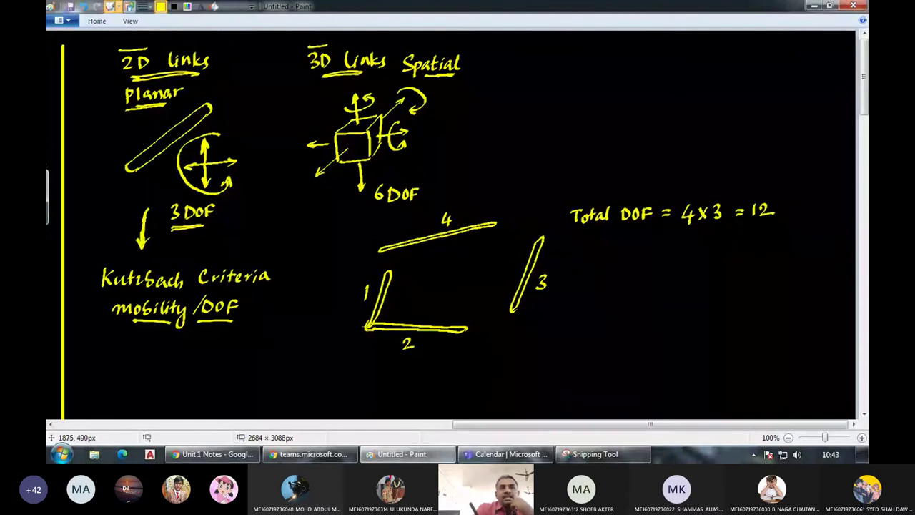
# Circle the link 1–2 joint and draw an arrowed motion sign with a rotation arrow under link 2.
pyautogui.moveTo(366, 324); pyautogui.dragTo(378, 316)
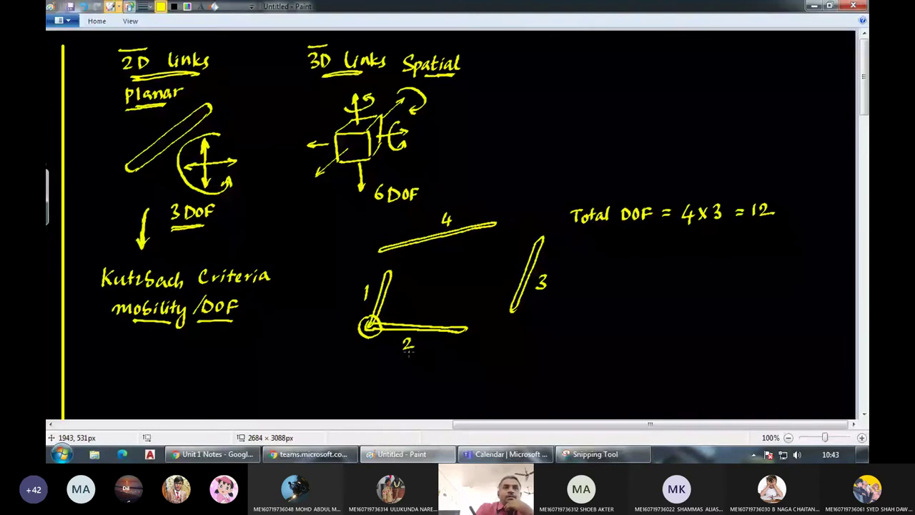
pyautogui.moveTo(435, 341); pyautogui.dragTo(433, 381)
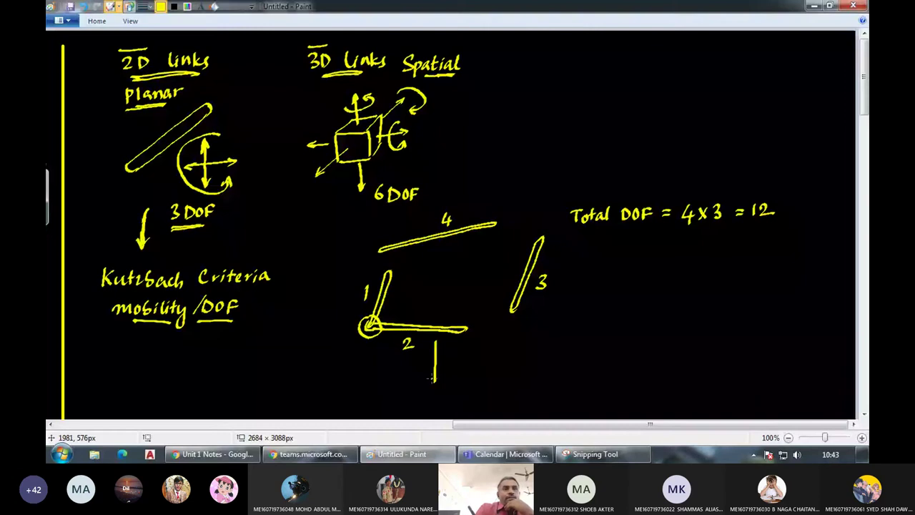
pyautogui.moveTo(430, 374); pyautogui.dragTo(440, 374)
pyautogui.moveTo(430, 347); pyautogui.dragTo(439, 348)
pyautogui.moveTo(421, 361); pyautogui.dragTo(465, 360)
pyautogui.moveTo(457, 356); pyautogui.dragTo(457, 364)
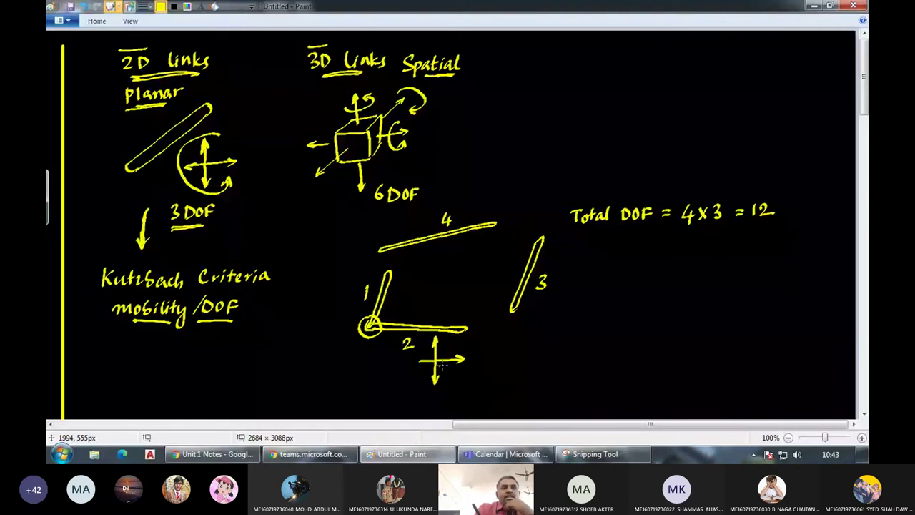
pyautogui.moveTo(417, 369); pyautogui.dragTo(461, 373)
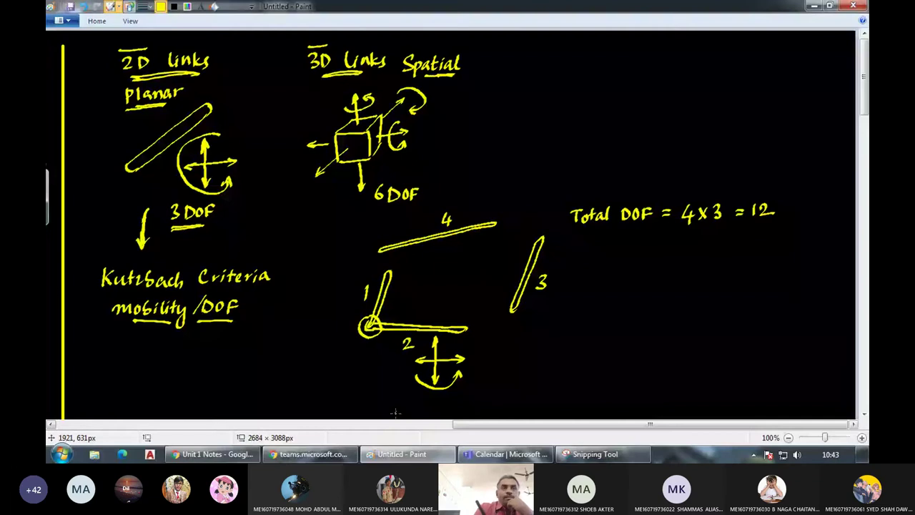
# Label the motion sign under link 2 as '3DOF'.
pyautogui.moveTo(370, 370); pyautogui.dragTo(371, 381)
pyautogui.moveTo(379, 370); pyautogui.dragTo(380, 380)
pyautogui.moveTo(388, 370); pyautogui.dragTo(390, 371)
pyautogui.moveTo(397, 380); pyautogui.dragTo(405, 370)
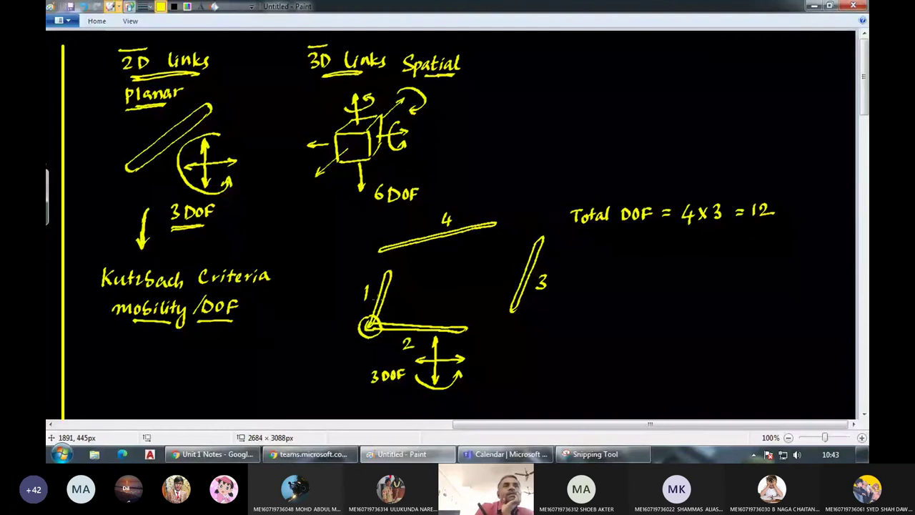
# Draw a sliding cross beside link 1 and an arrow labelled 'Joint' at the circled joint.
pyautogui.moveTo(342, 294)
pyautogui.mouseDown()
pyautogui.moveTo(342, 262)
pyautogui.moveTo(334, 282)
pyautogui.mouseUp()
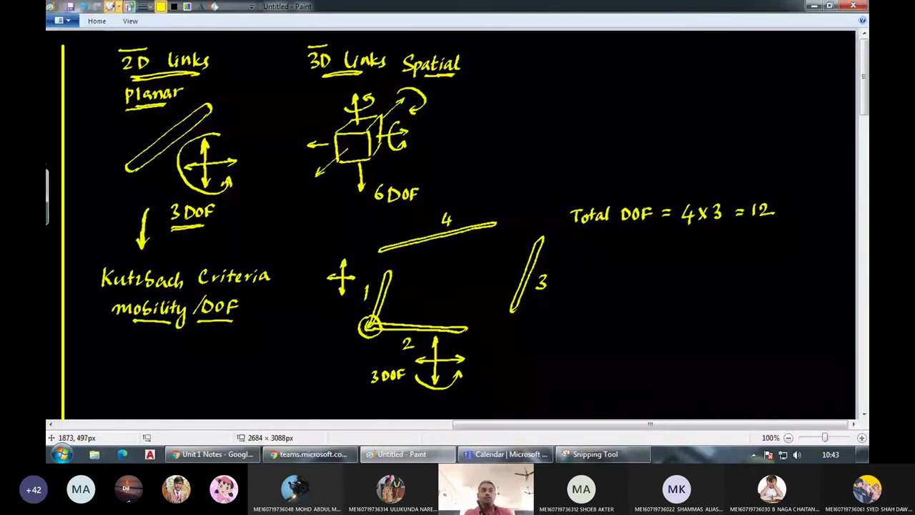
pyautogui.moveTo(359, 339)
pyautogui.mouseDown()
pyautogui.moveTo(335, 355)
pyautogui.moveTo(358, 347)
pyautogui.mouseUp()
pyautogui.moveTo(305, 358)
pyautogui.mouseDown()
pyautogui.moveTo(301, 369)
pyautogui.moveTo(286, 366)
pyautogui.mouseUp()
pyautogui.moveTo(293, 358); pyautogui.dragTo(316, 374)
pyautogui.moveTo(320, 366); pyautogui.dragTo(333, 375)
pyautogui.moveTo(326, 362); pyautogui.dragTo(336, 361)
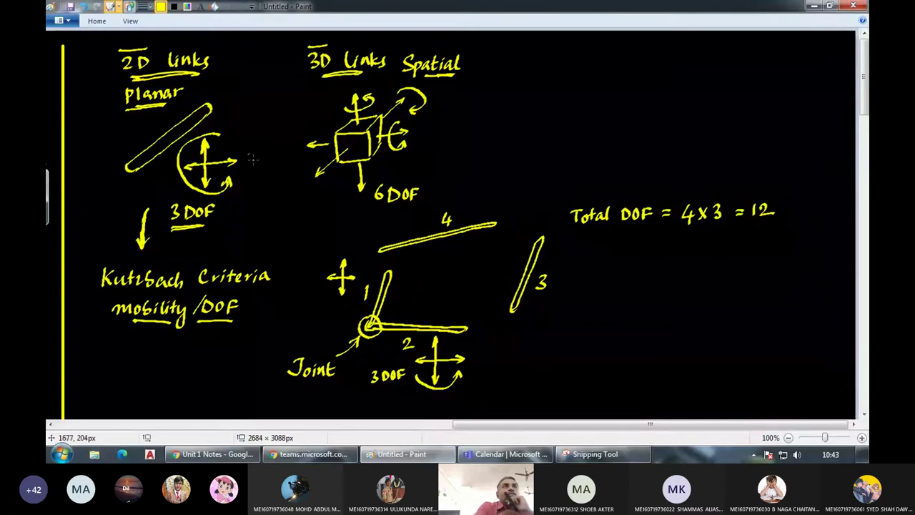
# Switch the pen to red and cross out the motion sign beside link 1.
pyautogui.click(185, 8)
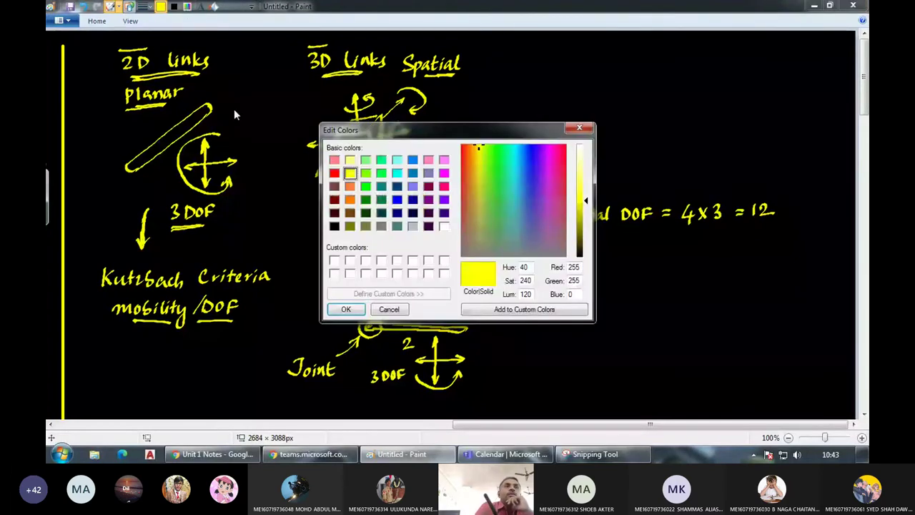
pyautogui.press('Escape')
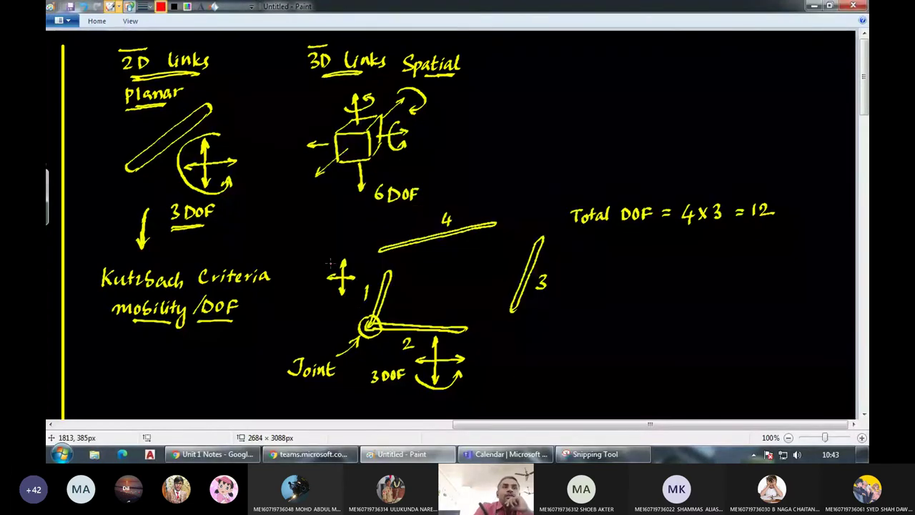
pyautogui.moveTo(331, 265)
pyautogui.mouseDown()
pyautogui.moveTo(353, 286)
pyautogui.moveTo(327, 290)
pyautogui.mouseUp()
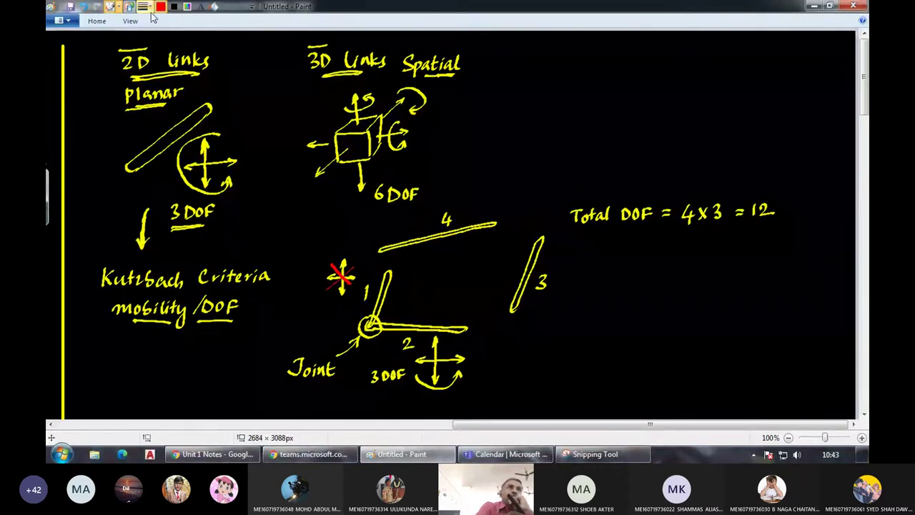
# Switch the pen back to yellow and draw a rotation arrow beside link 1.
pyautogui.click(187, 6)
pyautogui.click(350, 172)
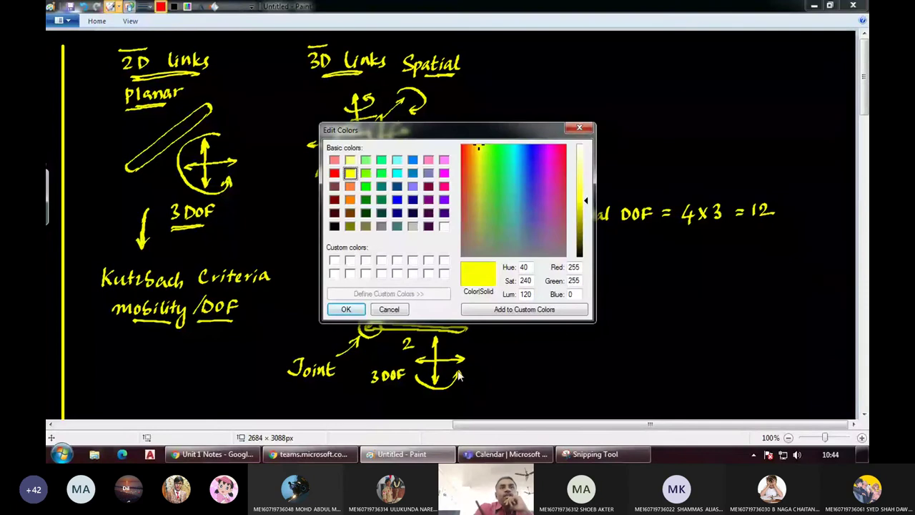
pyautogui.click(360, 312)
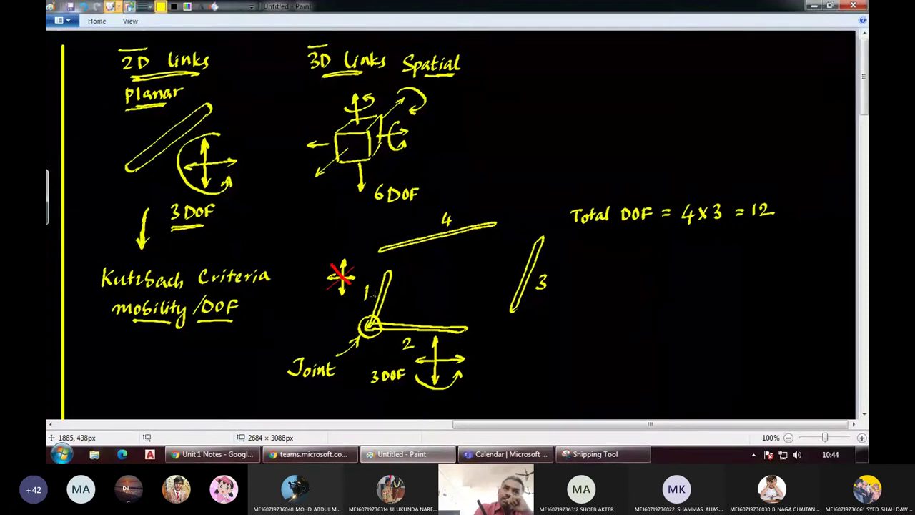
pyautogui.moveTo(375, 277)
pyautogui.mouseDown()
pyautogui.moveTo(402, 299)
pyautogui.moveTo(407, 291)
pyautogui.mouseUp()
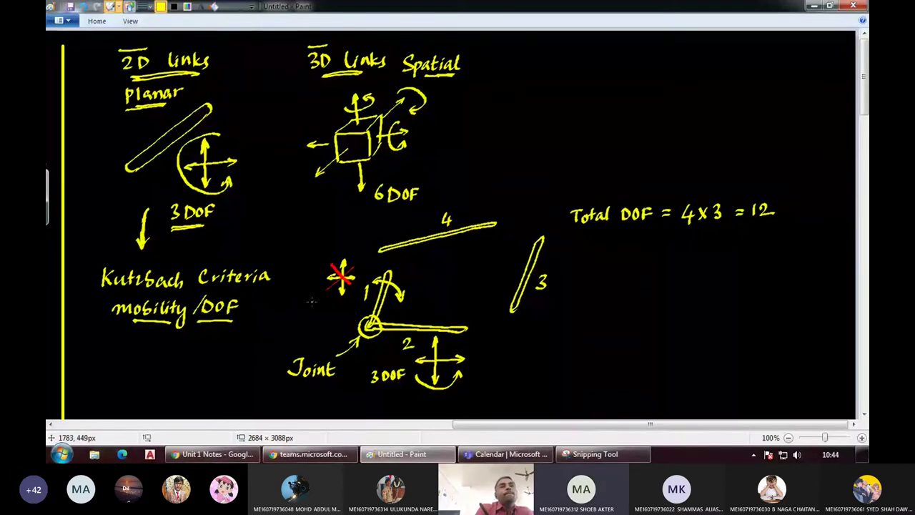
# Write an underlined '1DOF' under the crossed sign and begin 'For' below the total DOF.
pyautogui.moveTo(310, 298)
pyautogui.mouseDown()
pyautogui.moveTo(310, 313)
pyautogui.moveTo(331, 304)
pyautogui.moveTo(337, 313)
pyautogui.mouseUp()
pyautogui.moveTo(339, 301); pyautogui.dragTo(345, 302)
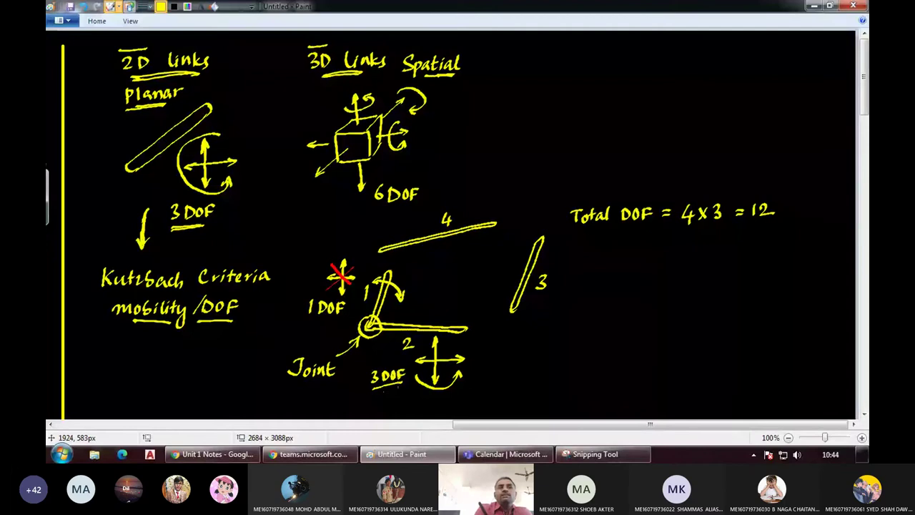
pyautogui.moveTo(307, 324); pyautogui.dragTo(338, 319)
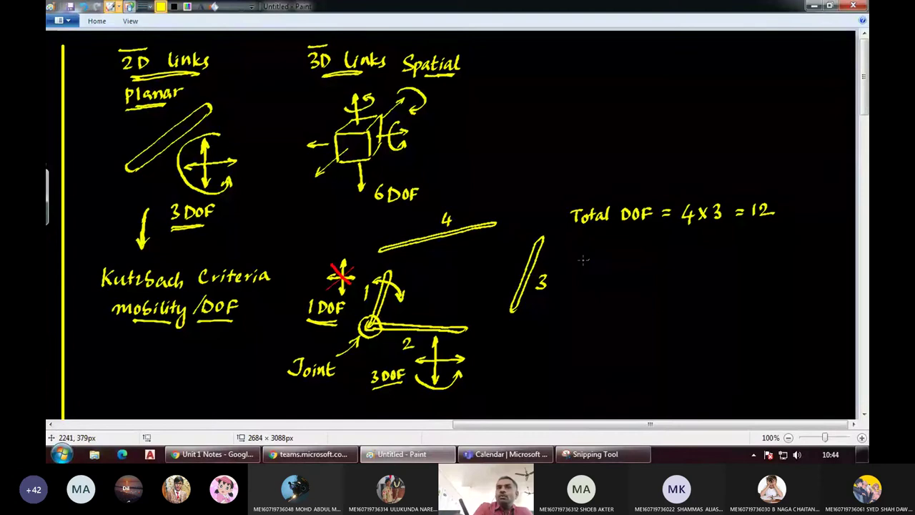
pyautogui.moveTo(586, 241)
pyautogui.mouseDown()
pyautogui.moveTo(579, 256)
pyautogui.moveTo(613, 250)
pyautogui.mouseUp()
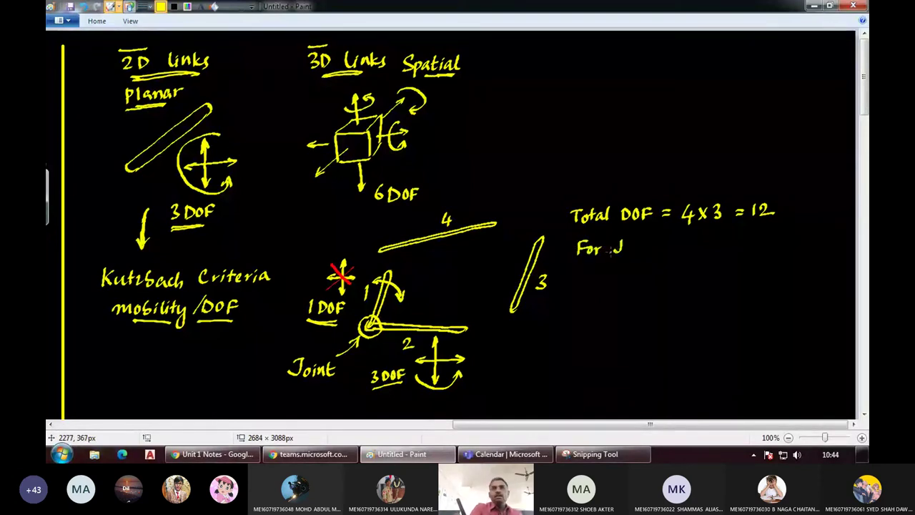
# Undo the stray stroke and write 'For Each Joint →' below the total DOF line.
pyautogui.hotkey('ctrl', 'z')
pyautogui.moveTo(624, 241)
pyautogui.mouseDown()
pyautogui.moveTo(615, 253)
pyautogui.moveTo(679, 246)
pyautogui.mouseUp()
pyautogui.moveTo(688, 243)
pyautogui.mouseDown()
pyautogui.moveTo(688, 253)
pyautogui.moveTo(700, 253)
pyautogui.mouseUp()
pyautogui.moveTo(704, 240)
pyautogui.mouseDown()
pyautogui.moveTo(706, 253)
pyautogui.moveTo(724, 251)
pyautogui.mouseUp()
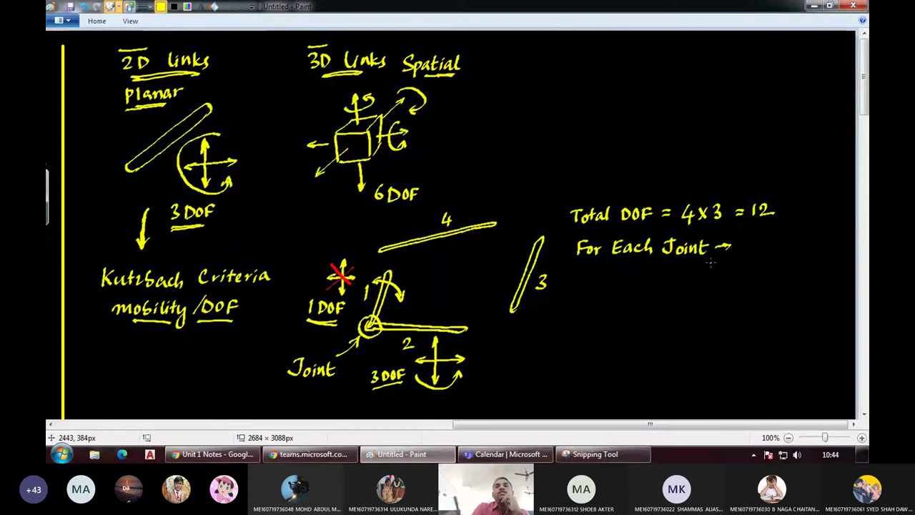
# Write 'lost DOF' beneath, bracket both lines with a brace, and write '2' after it.
pyautogui.moveTo(614, 262)
pyautogui.mouseDown()
pyautogui.moveTo(612, 278)
pyautogui.moveTo(620, 270)
pyautogui.moveTo(636, 280)
pyautogui.mouseUp()
pyautogui.moveTo(631, 271); pyautogui.dragTo(643, 270)
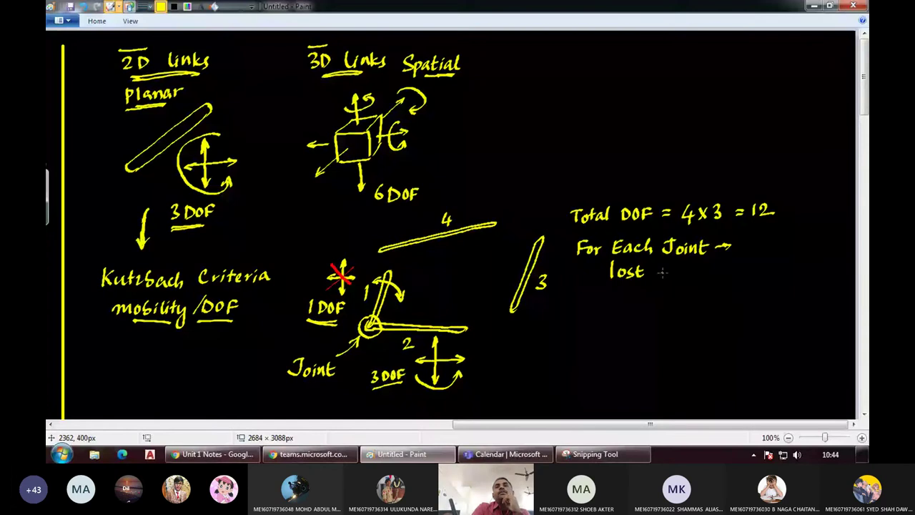
pyautogui.moveTo(649, 267); pyautogui.dragTo(649, 279)
pyautogui.moveTo(649, 267); pyautogui.dragTo(649, 278)
pyautogui.moveTo(670, 267); pyautogui.dragTo(670, 268)
pyautogui.moveTo(684, 268)
pyautogui.mouseDown()
pyautogui.moveTo(682, 280)
pyautogui.moveTo(692, 267)
pyautogui.mouseUp()
pyautogui.moveTo(684, 274); pyautogui.dragTo(690, 273)
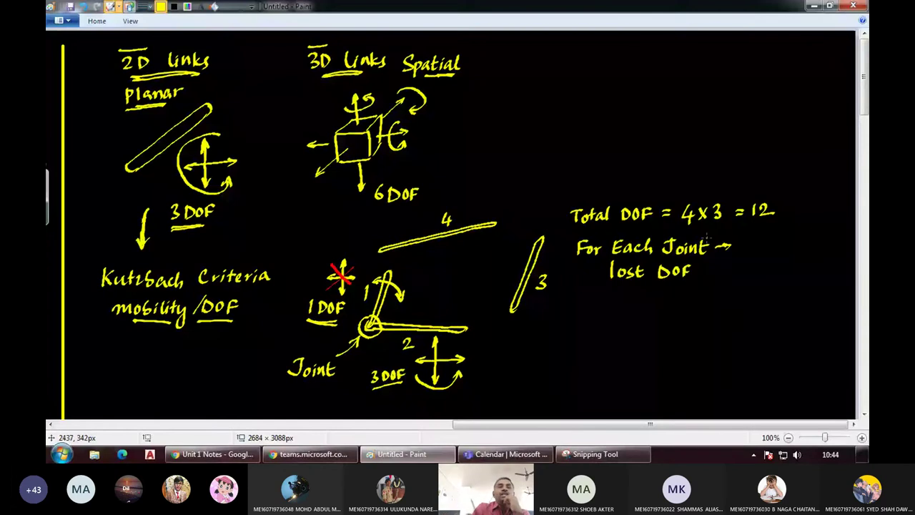
pyautogui.moveTo(706, 237); pyautogui.dragTo(708, 277)
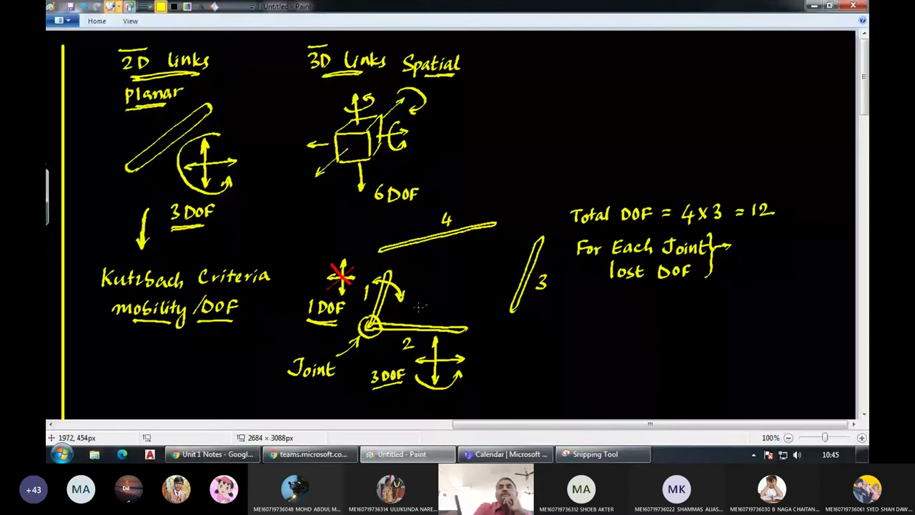
pyautogui.moveTo(747, 241); pyautogui.dragTo(756, 252)
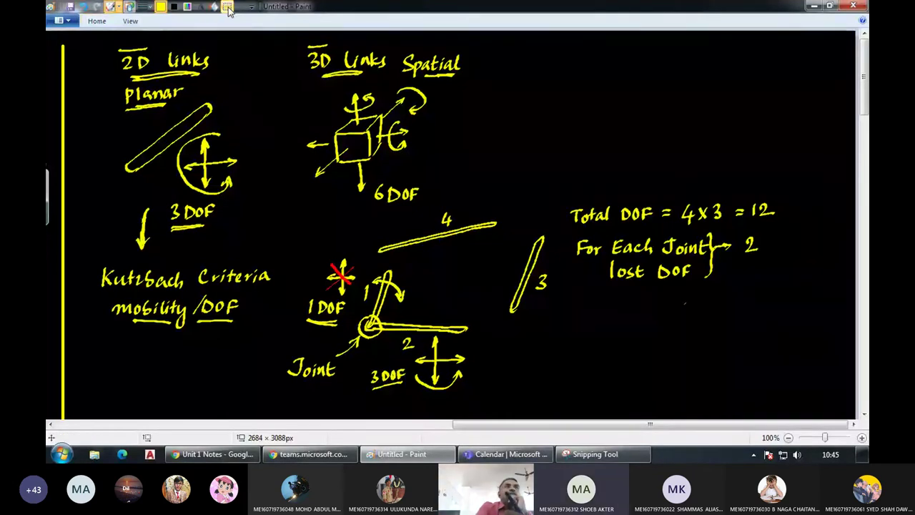
# Box-select link 4, nudge it down and back up, leaving it above links 1 and 3.
pyautogui.click(228, 9)
pyautogui.moveTo(370, 260)
pyautogui.mouseDown()
pyautogui.moveTo(471, 209)
pyautogui.moveTo(504, 203)
pyautogui.mouseUp()
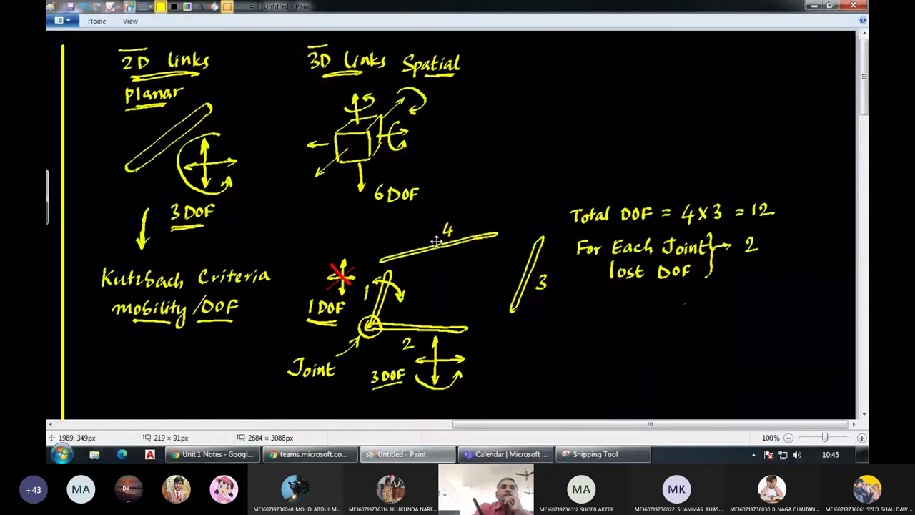
pyautogui.moveTo(436, 242); pyautogui.dragTo(438, 255)
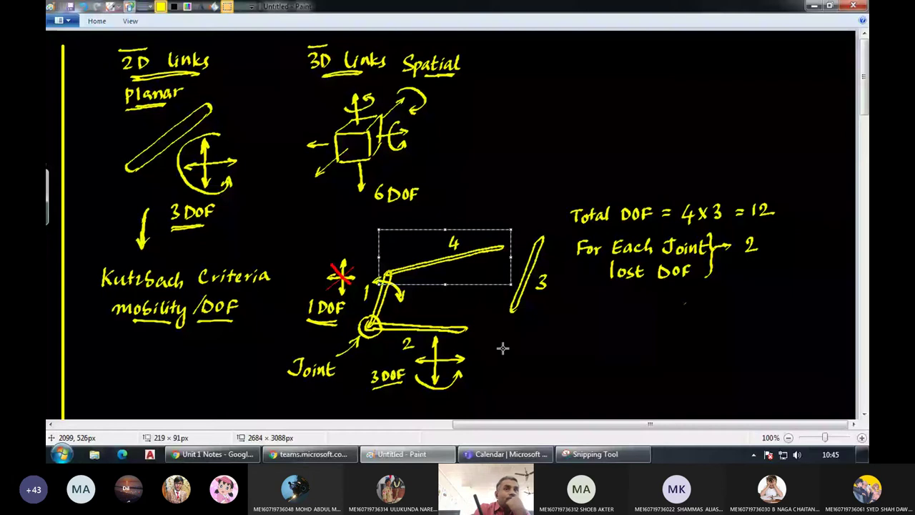
pyautogui.moveTo(443, 272); pyautogui.dragTo(448, 247)
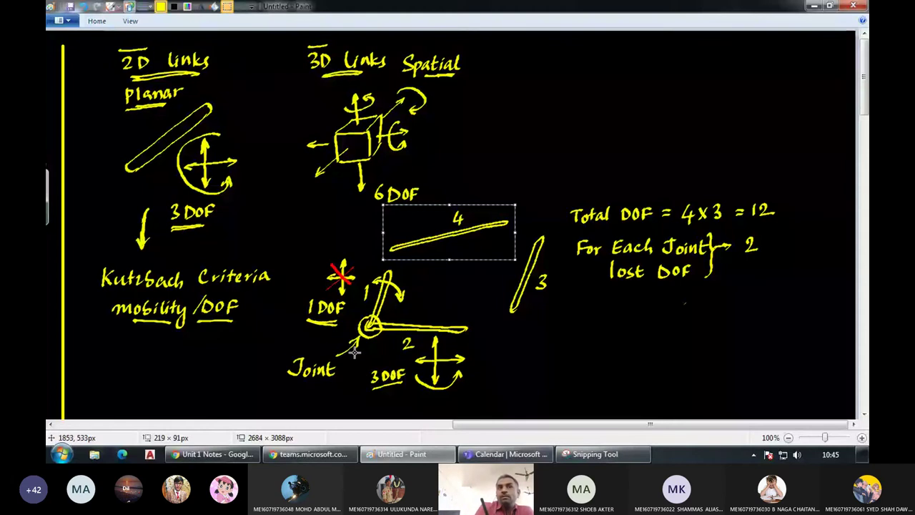
pyautogui.click(111, 7)
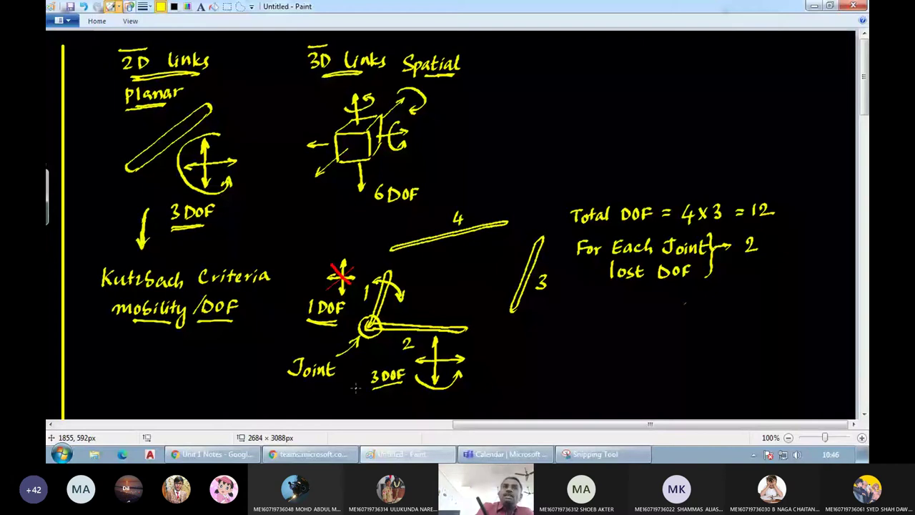
pyautogui.click(227, 6)
pyautogui.moveTo(385, 203); pyautogui.dragTo(520, 257)
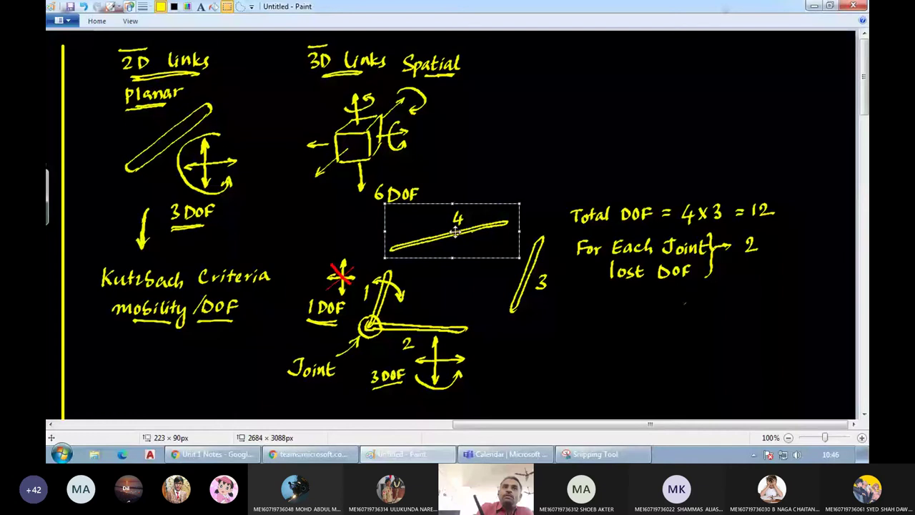
pyautogui.moveTo(455, 230); pyautogui.dragTo(451, 254)
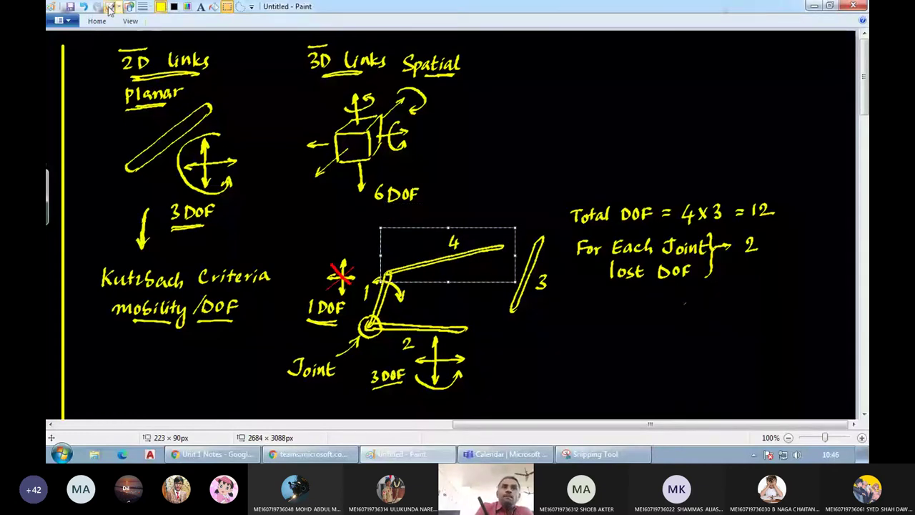
pyautogui.click(109, 9)
pyautogui.moveTo(381, 263); pyautogui.dragTo(396, 278)
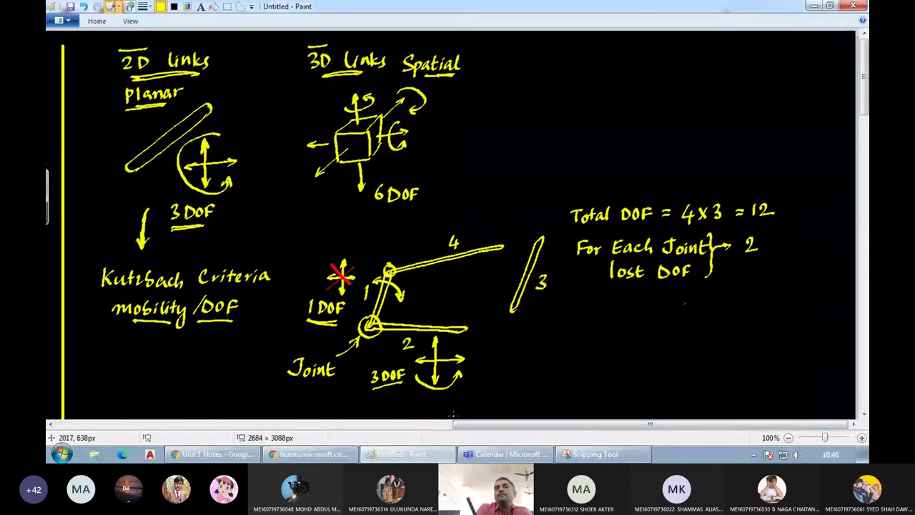
pyautogui.click(227, 7)
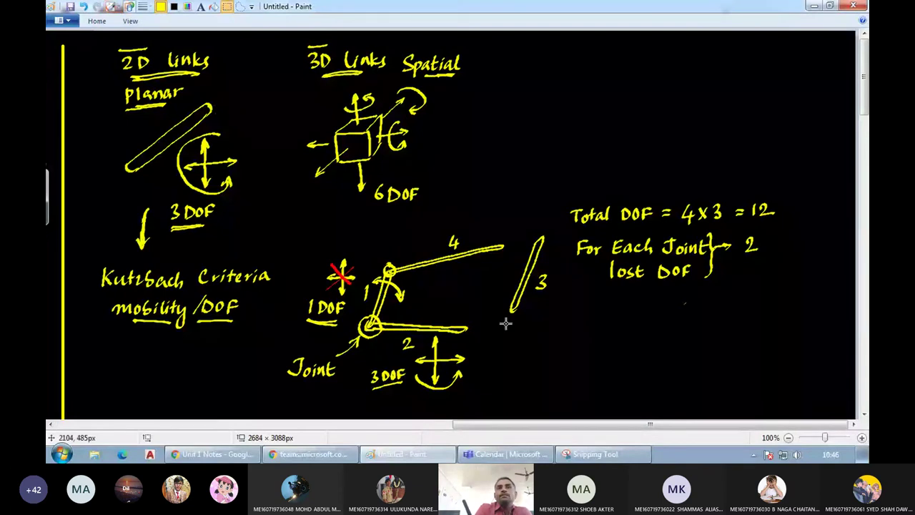
pyautogui.moveTo(505, 323); pyautogui.dragTo(560, 226)
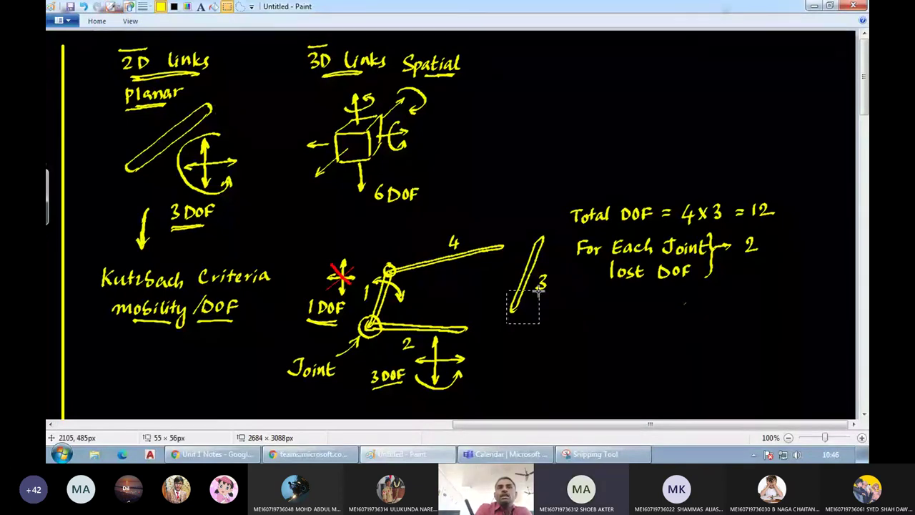
pyautogui.moveTo(532, 288); pyautogui.dragTo(477, 303)
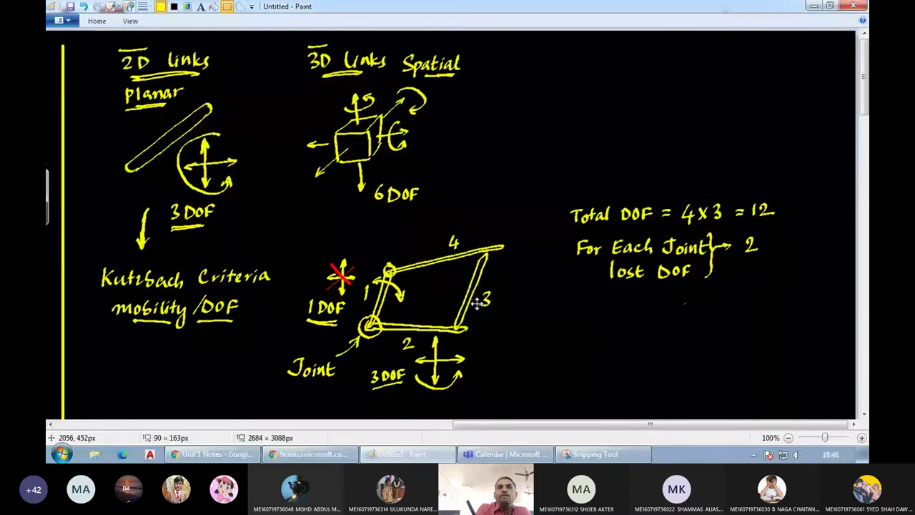
pyautogui.click(529, 304)
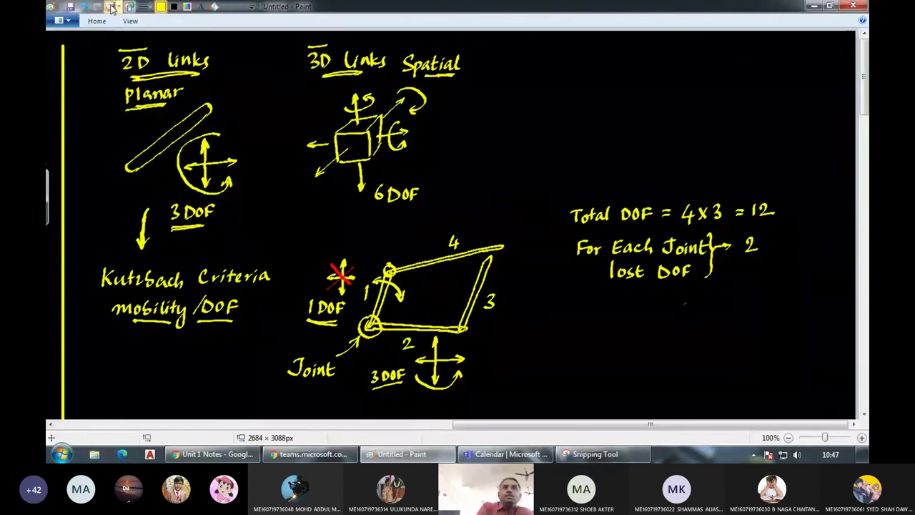
pyautogui.moveTo(465, 323); pyautogui.dragTo(460, 328)
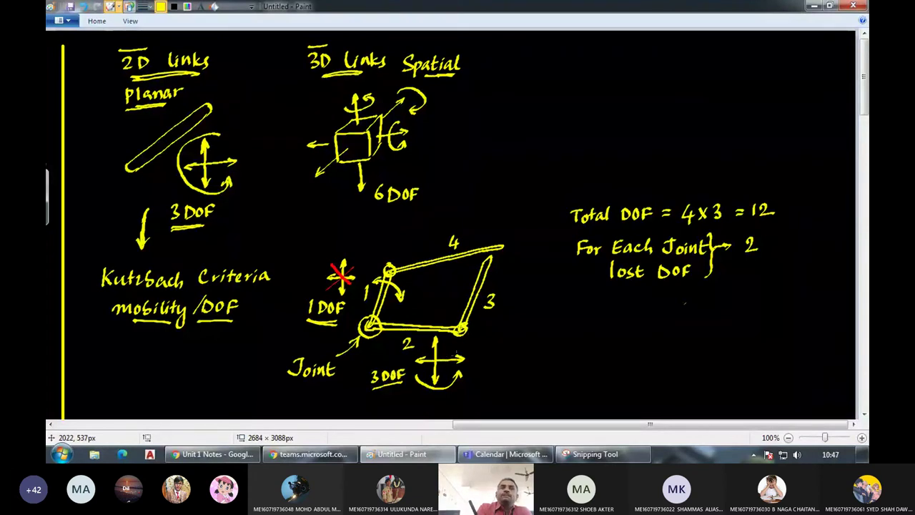
pyautogui.moveTo(488, 252); pyautogui.dragTo(487, 253)
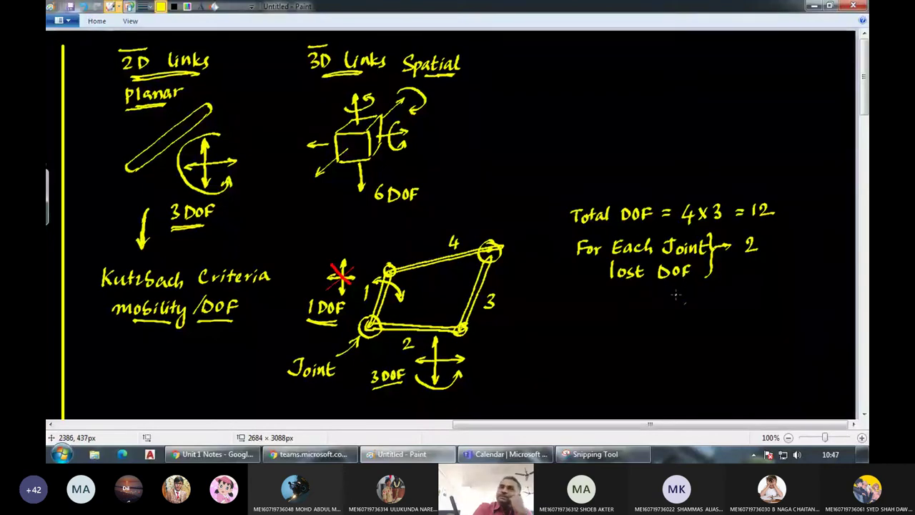
pyautogui.moveTo(756, 240); pyautogui.dragTo(767, 252)
pyautogui.moveTo(767, 240)
pyautogui.mouseDown()
pyautogui.moveTo(756, 251)
pyautogui.moveTo(788, 237)
pyautogui.mouseUp()
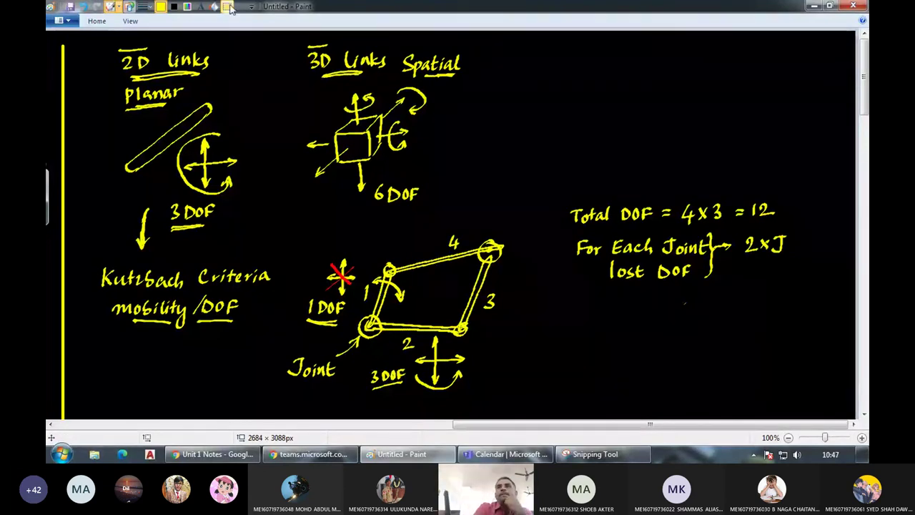
pyautogui.click(227, 6)
pyautogui.moveTo(798, 191)
pyautogui.mouseDown()
pyautogui.moveTo(790, 223)
pyautogui.moveTo(766, 210)
pyautogui.moveTo(791, 222)
pyautogui.mouseUp()
pyautogui.click(773, 182)
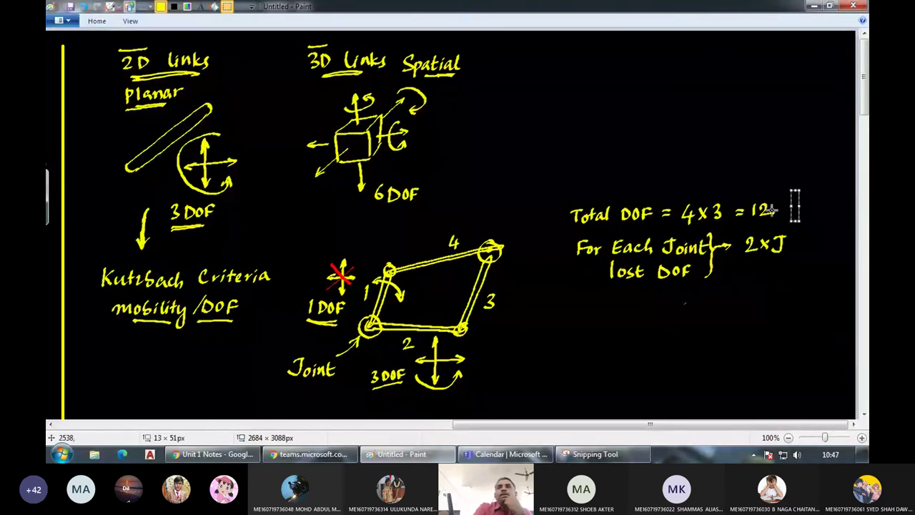
pyautogui.moveTo(678, 195); pyautogui.dragTo(795, 227)
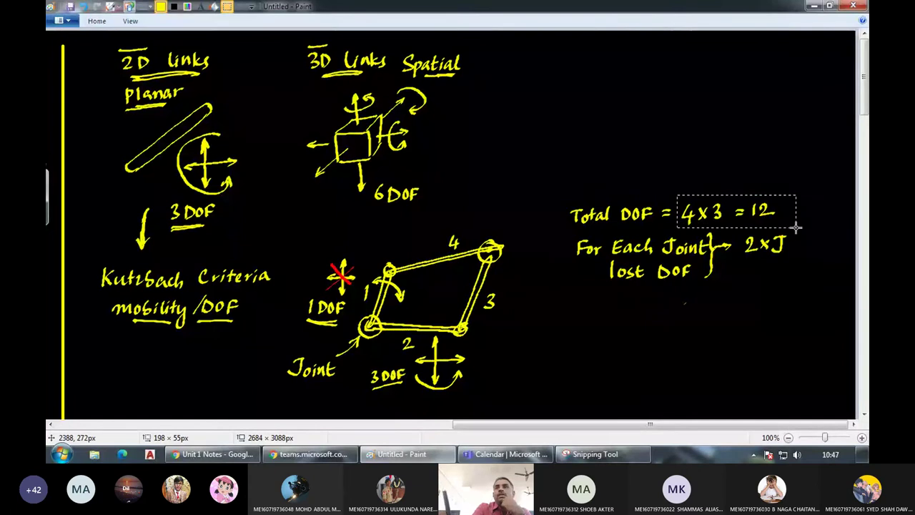
pyautogui.press('Delete')
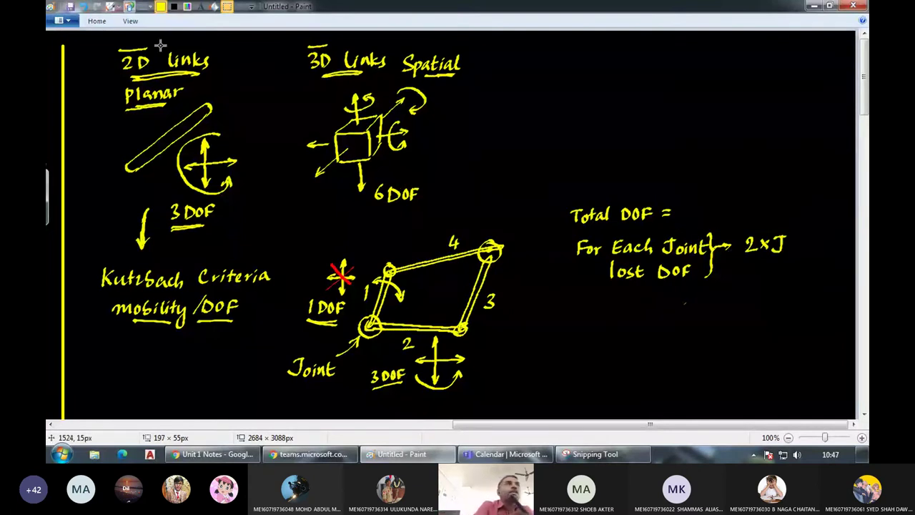
pyautogui.click(111, 6)
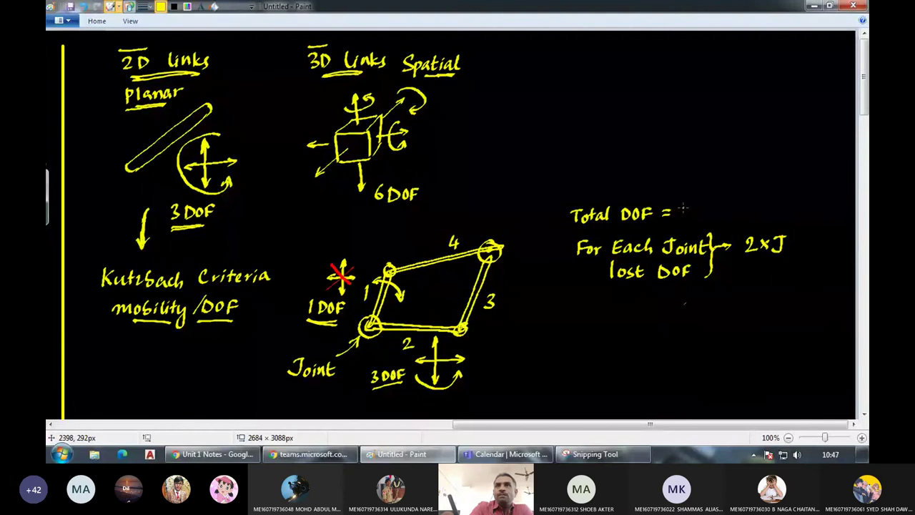
pyautogui.moveTo(683, 205)
pyautogui.mouseDown()
pyautogui.moveTo(685, 219)
pyautogui.moveTo(706, 218)
pyautogui.mouseUp()
pyautogui.moveTo(706, 210)
pyautogui.mouseDown()
pyautogui.moveTo(697, 218)
pyautogui.moveTo(722, 219)
pyautogui.mouseUp()
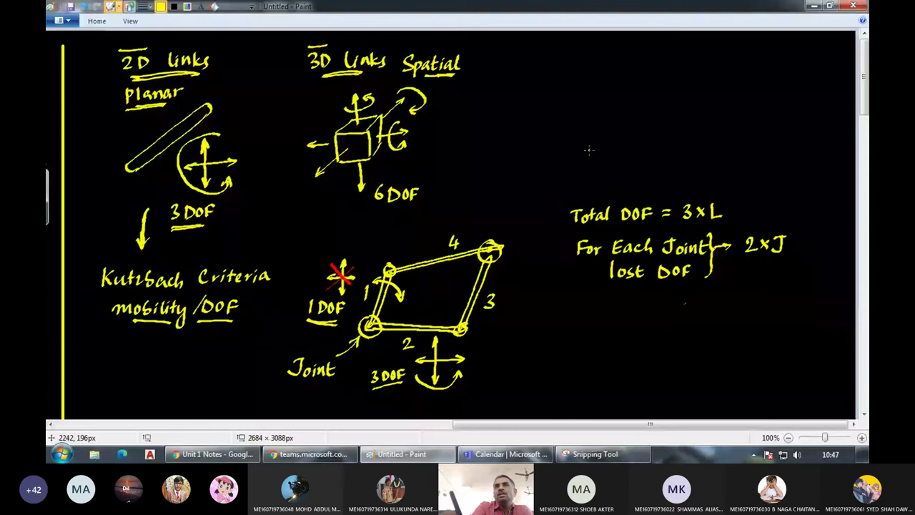
pyautogui.moveTo(591, 136); pyautogui.dragTo(720, 147)
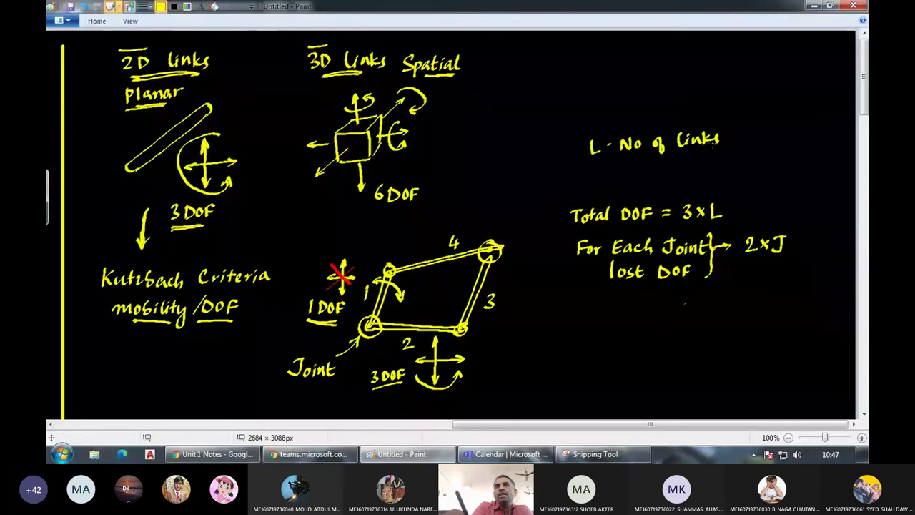
pyautogui.moveTo(587, 164)
pyautogui.mouseDown()
pyautogui.moveTo(589, 178)
pyautogui.moveTo(671, 166)
pyautogui.moveTo(746, 168)
pyautogui.moveTo(755, 159)
pyautogui.moveTo(749, 169)
pyautogui.mouseUp()
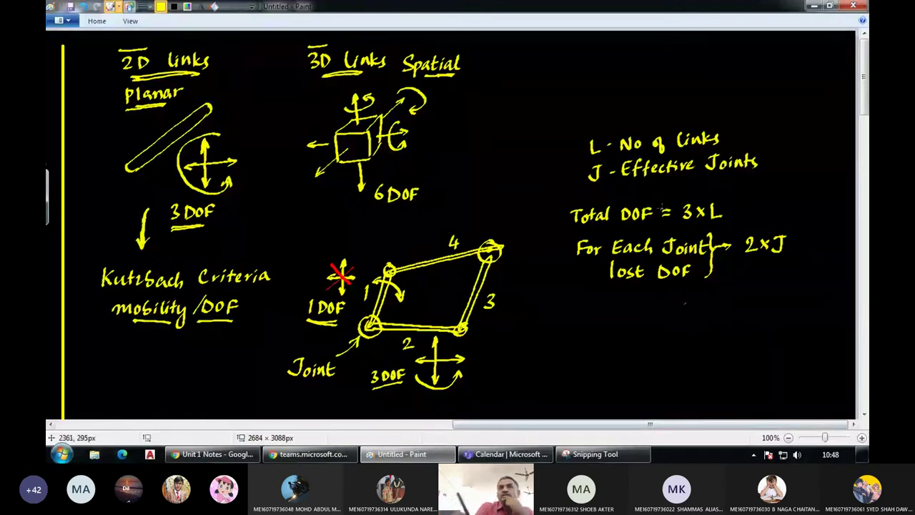
pyautogui.moveTo(574, 171); pyautogui.dragTo(586, 175)
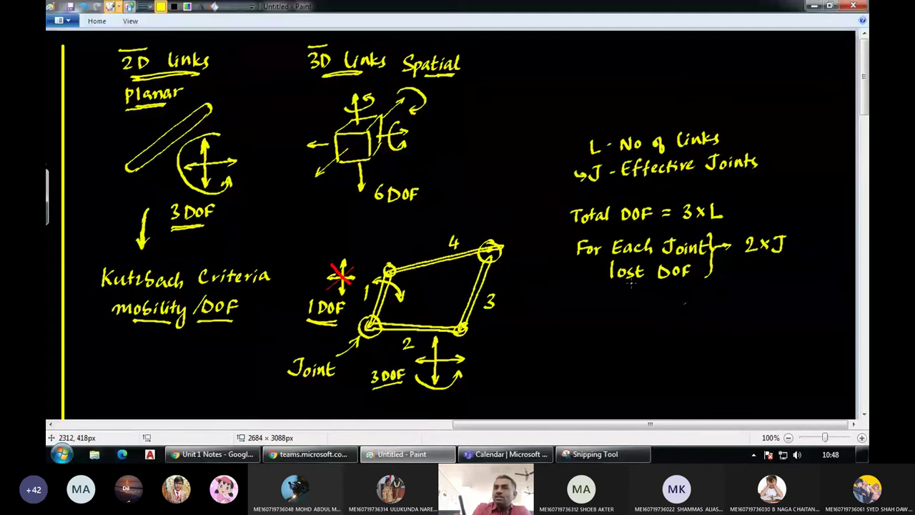
pyautogui.moveTo(631, 284); pyautogui.dragTo(671, 283)
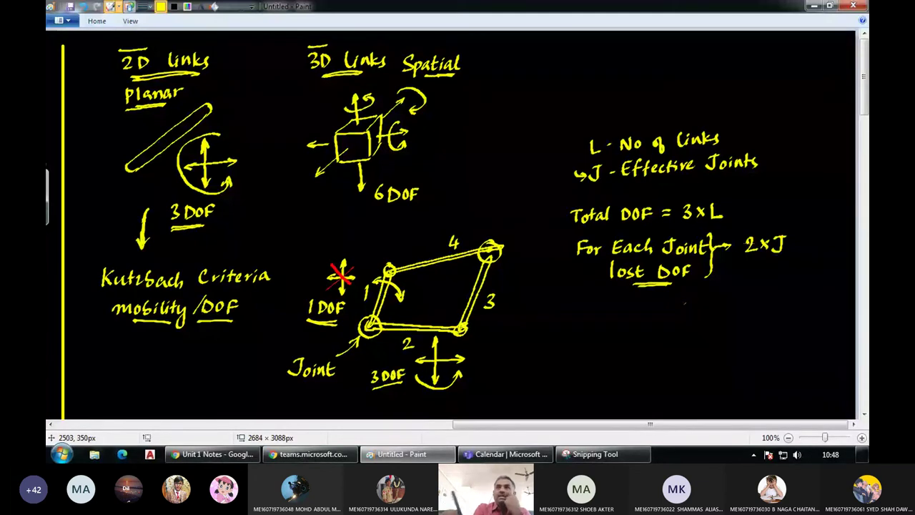
pyautogui.moveTo(692, 175); pyautogui.dragTo(701, 176)
pyautogui.moveTo(692, 179); pyautogui.dragTo(702, 179)
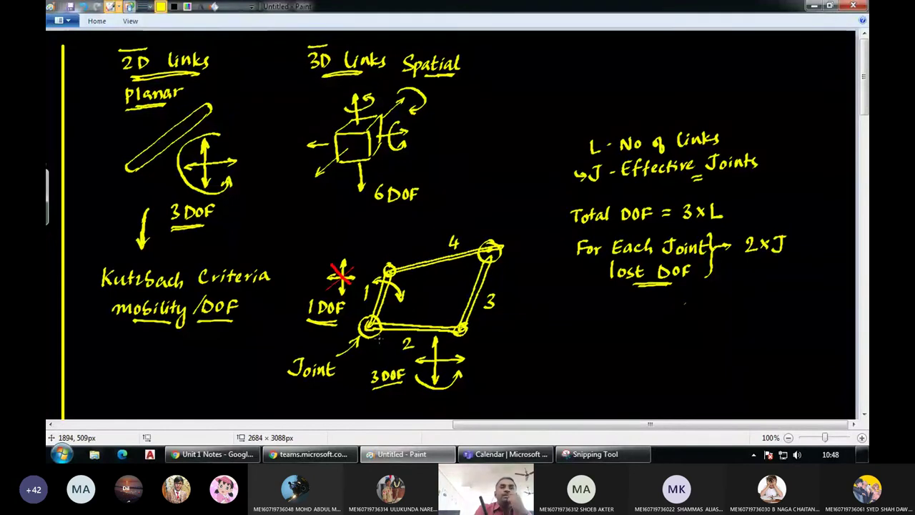
pyautogui.click(186, 8)
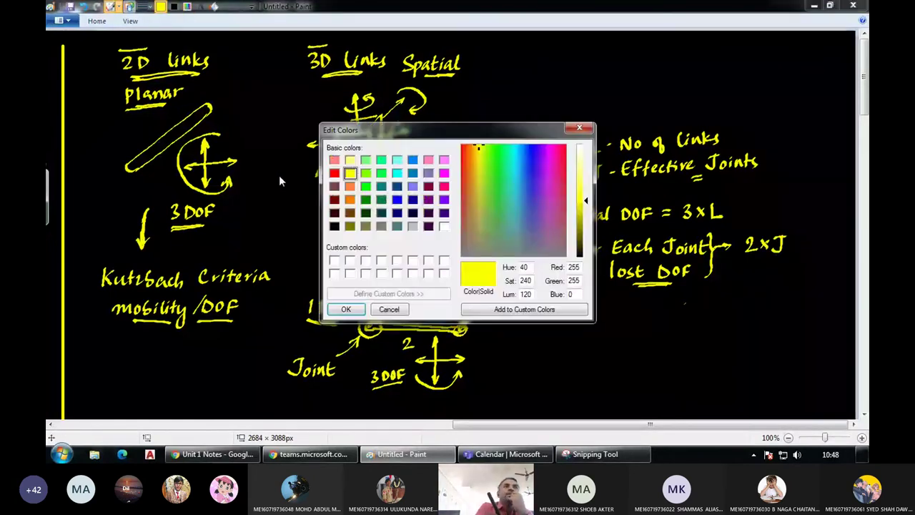
pyautogui.click(334, 172)
pyautogui.click(346, 309)
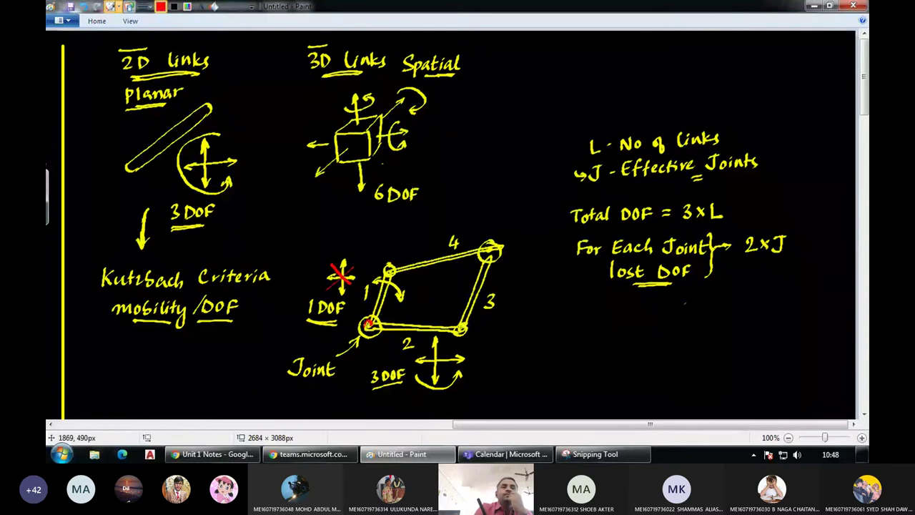
pyautogui.moveTo(368, 320); pyautogui.dragTo(369, 330)
pyautogui.moveTo(388, 268); pyautogui.dragTo(390, 272)
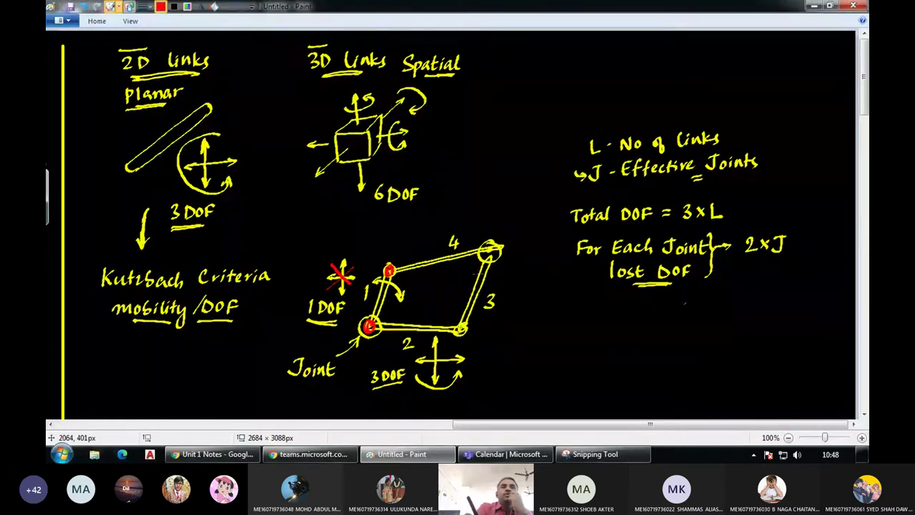
pyautogui.moveTo(487, 248); pyautogui.dragTo(490, 250)
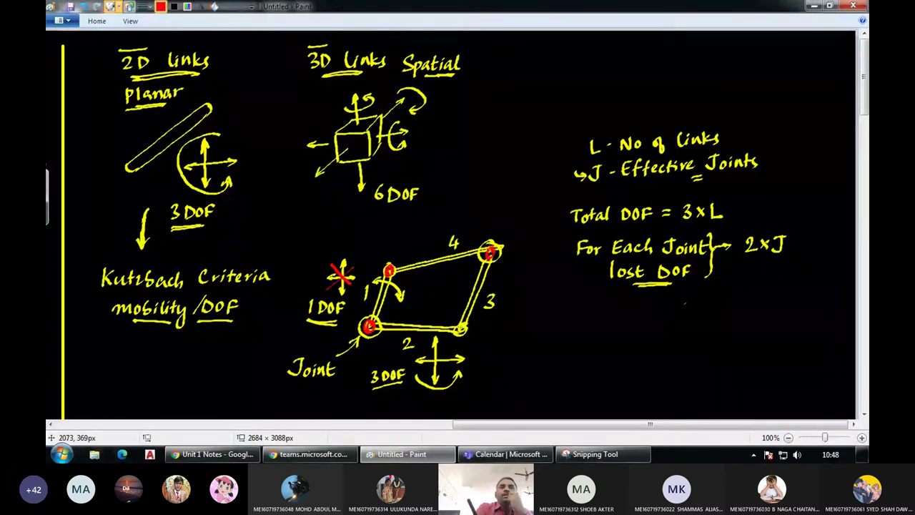
pyautogui.moveTo(459, 327); pyautogui.dragTo(462, 330)
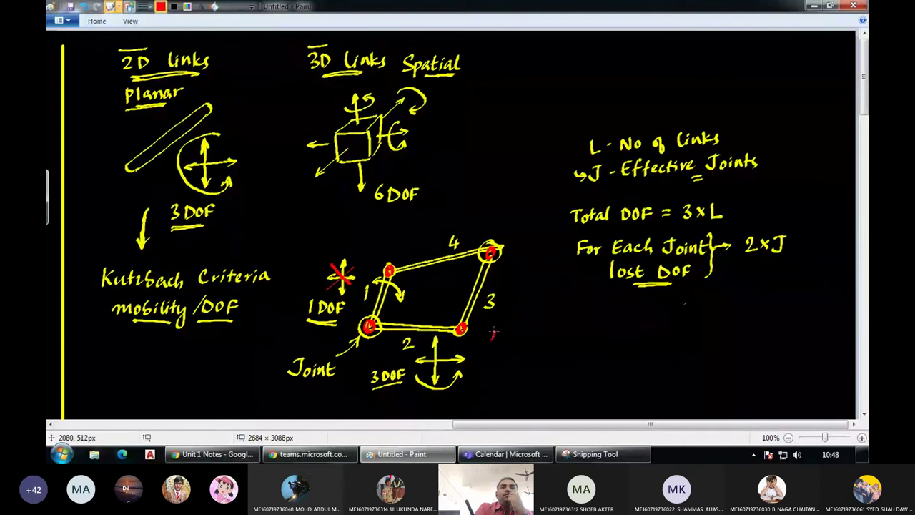
pyautogui.moveTo(508, 332)
pyautogui.mouseDown()
pyautogui.moveTo(518, 346)
pyautogui.moveTo(547, 342)
pyautogui.mouseUp()
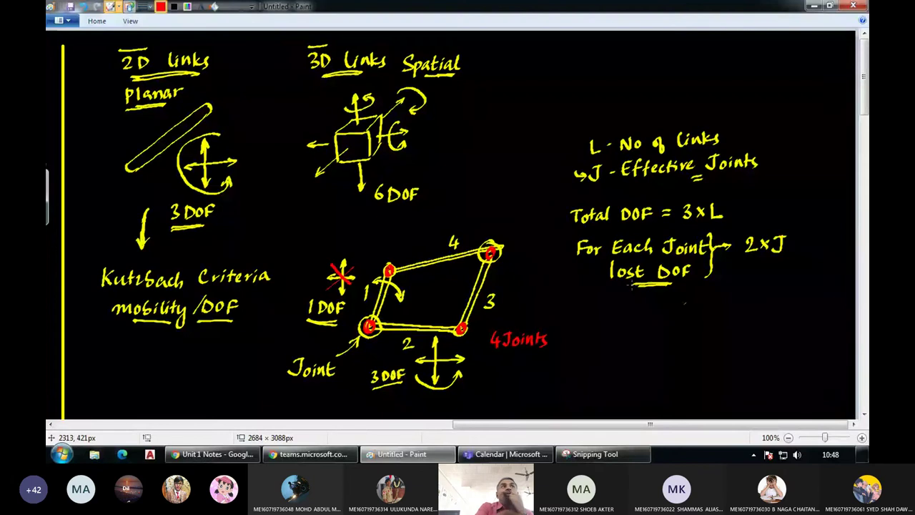
pyautogui.click(187, 7)
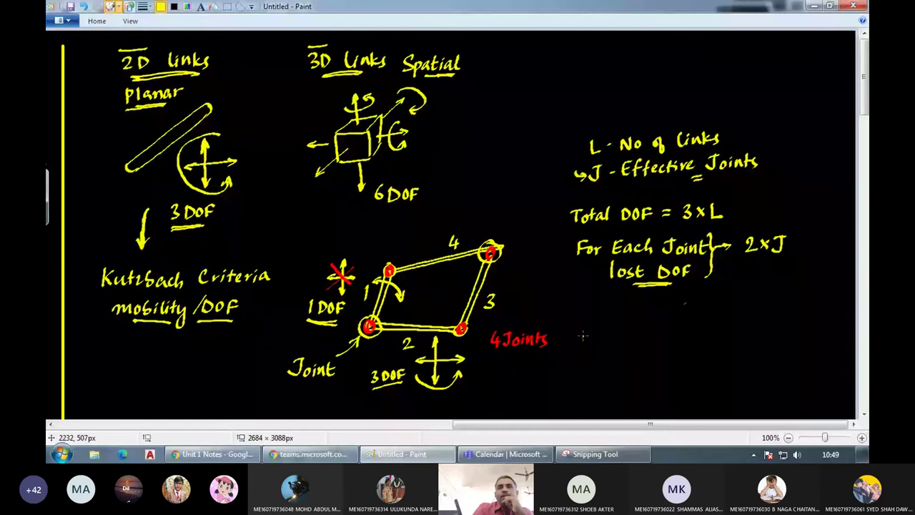
pyautogui.moveTo(576, 354); pyautogui.dragTo(602, 363)
pyautogui.moveTo(623, 347); pyautogui.dragTo(646, 368)
pyautogui.moveTo(599, 371); pyautogui.dragTo(618, 384)
pyautogui.moveTo(615, 373); pyautogui.dragTo(624, 386)
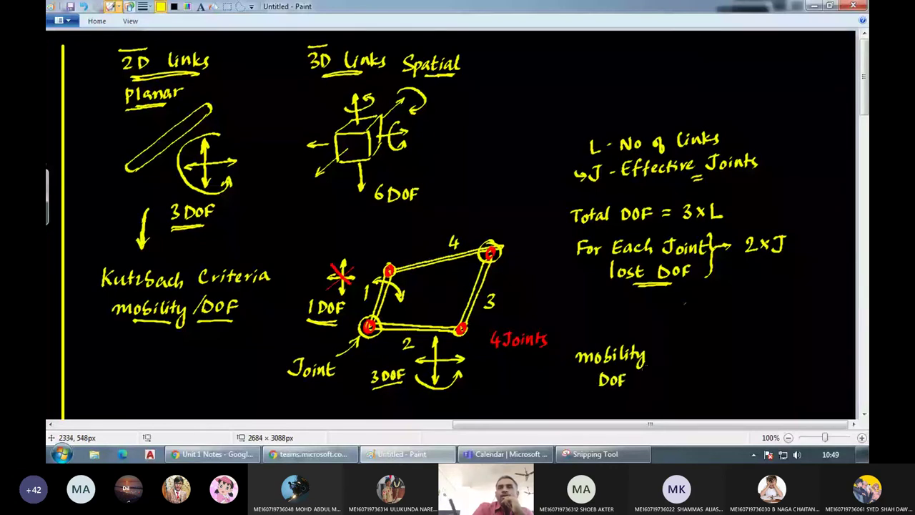
pyautogui.moveTo(644, 337); pyautogui.dragTo(640, 386)
pyautogui.moveTo(659, 353); pyautogui.dragTo(668, 352)
pyautogui.moveTo(659, 357); pyautogui.dragTo(668, 356)
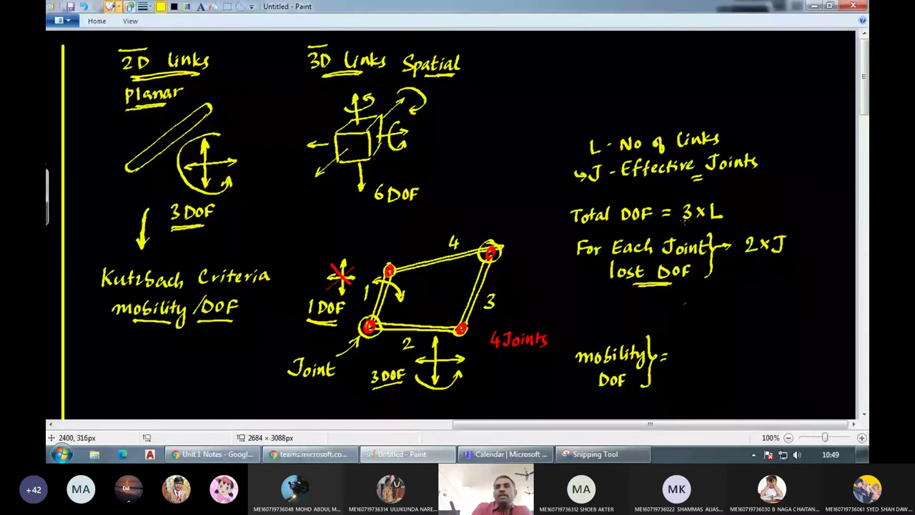
pyautogui.moveTo(675, 349)
pyautogui.mouseDown()
pyautogui.moveTo(675, 361)
pyautogui.moveTo(700, 360)
pyautogui.mouseUp()
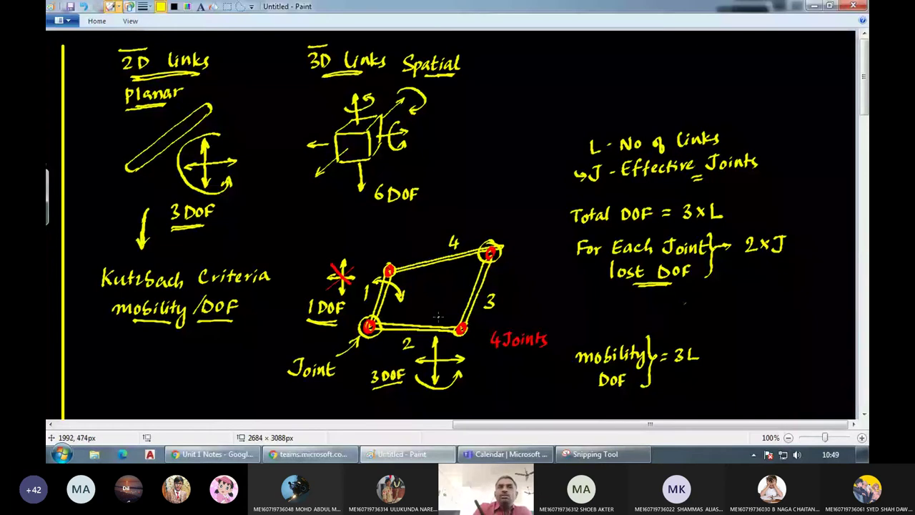
pyautogui.moveTo(702, 352); pyautogui.dragTo(717, 359)
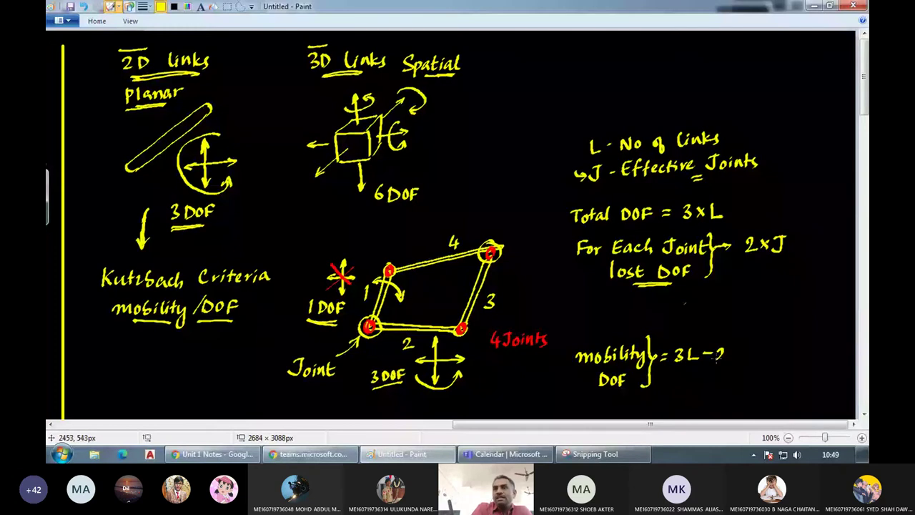
pyautogui.moveTo(715, 362); pyautogui.dragTo(728, 362)
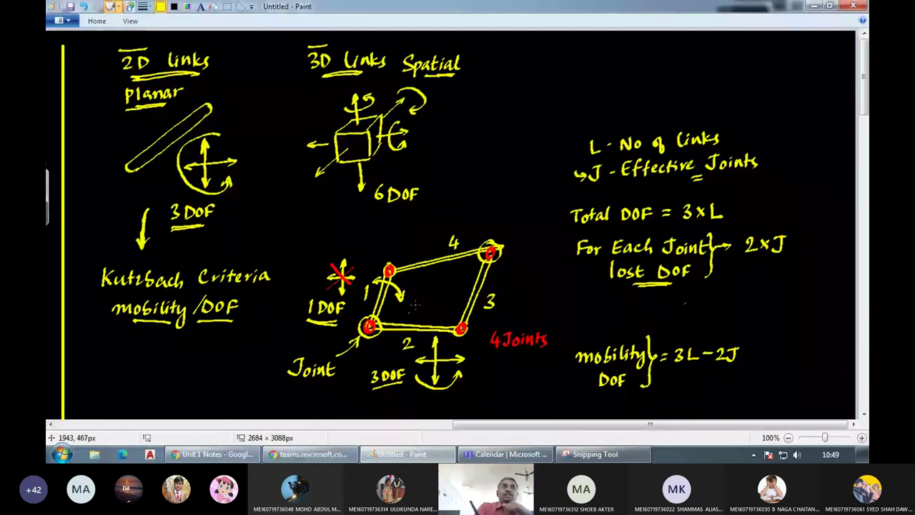
pyautogui.click(187, 6)
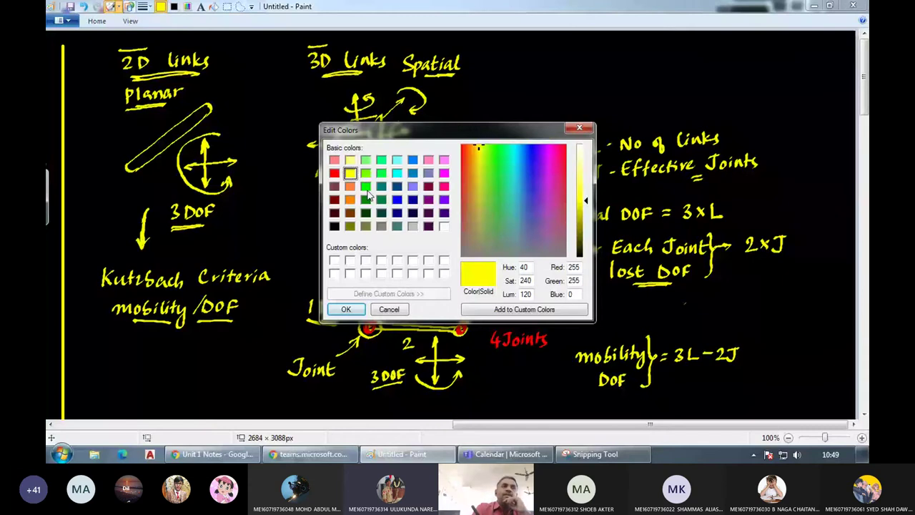
pyautogui.doubleClick(365, 186)
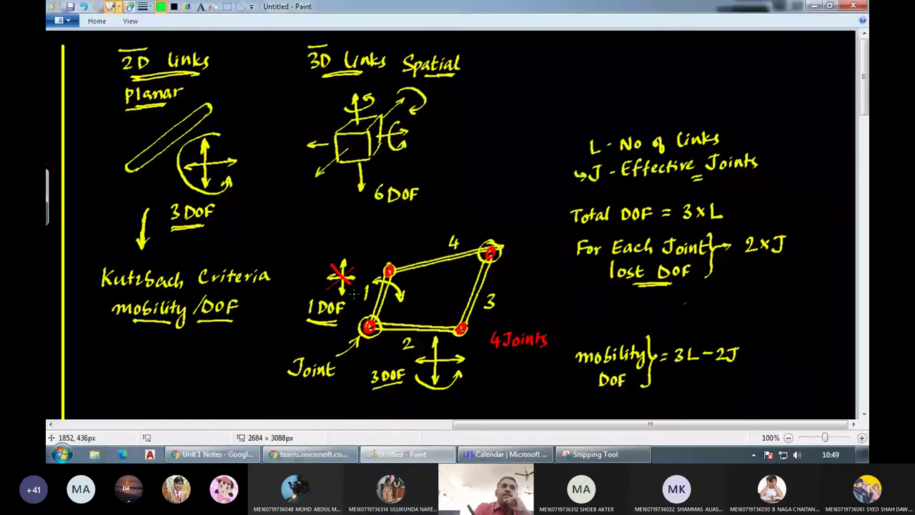
pyautogui.moveTo(379, 332); pyautogui.dragTo(449, 336)
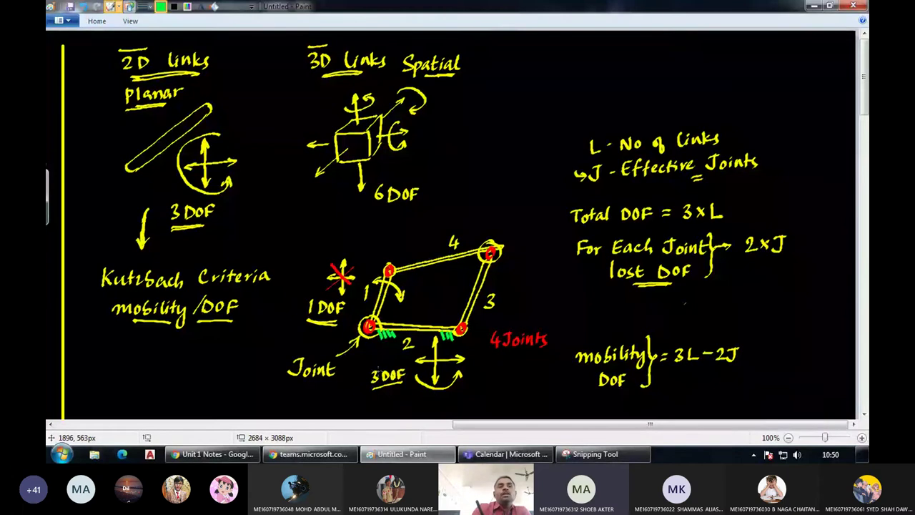
pyautogui.moveTo(391, 363); pyautogui.dragTo(406, 403)
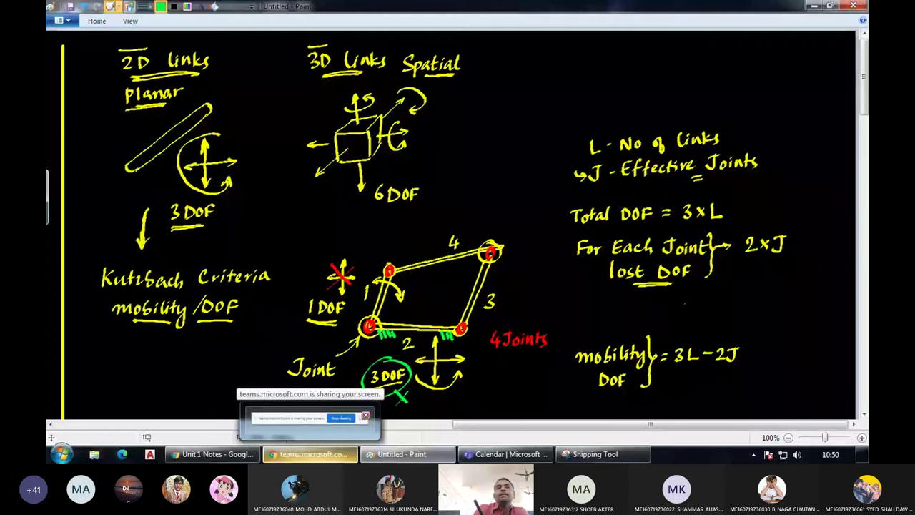
pyautogui.click(171, 7)
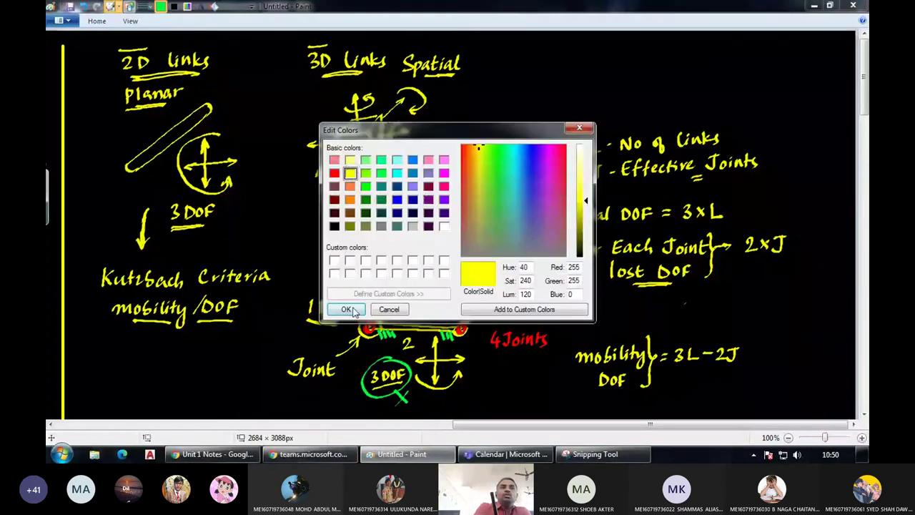
# Handwrite 'mobility / DOF = 3L − 2J − 3' beside the four-joint linkage sketch.
pyautogui.click(353, 311)
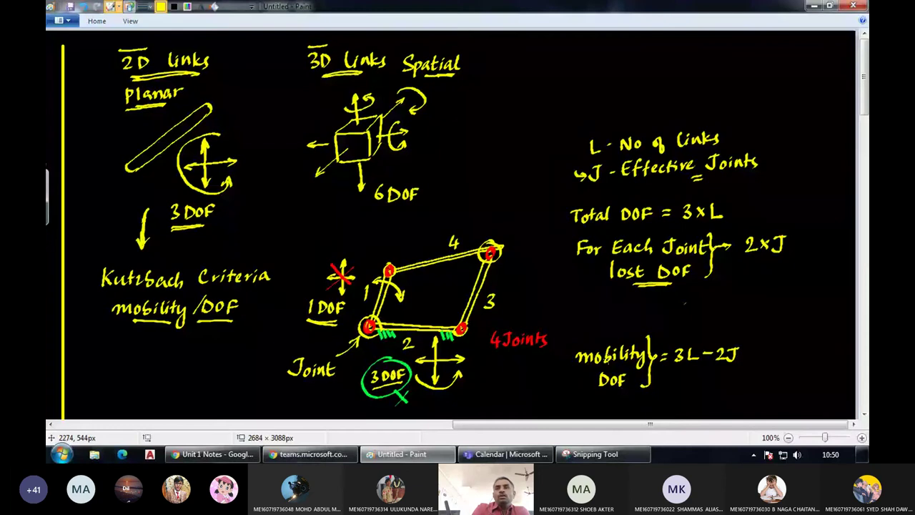
pyautogui.moveTo(745, 354); pyautogui.dragTo(762, 361)
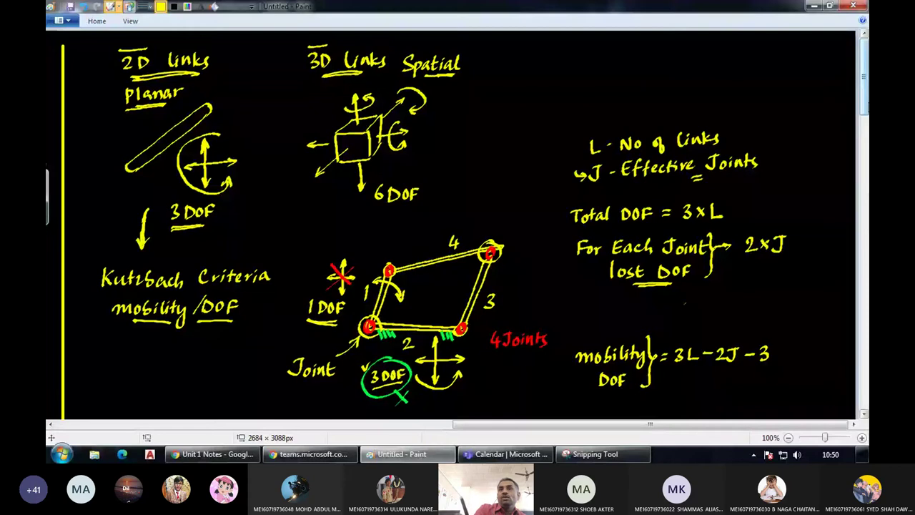
pyautogui.moveTo(863, 105); pyautogui.dragTo(859, 126)
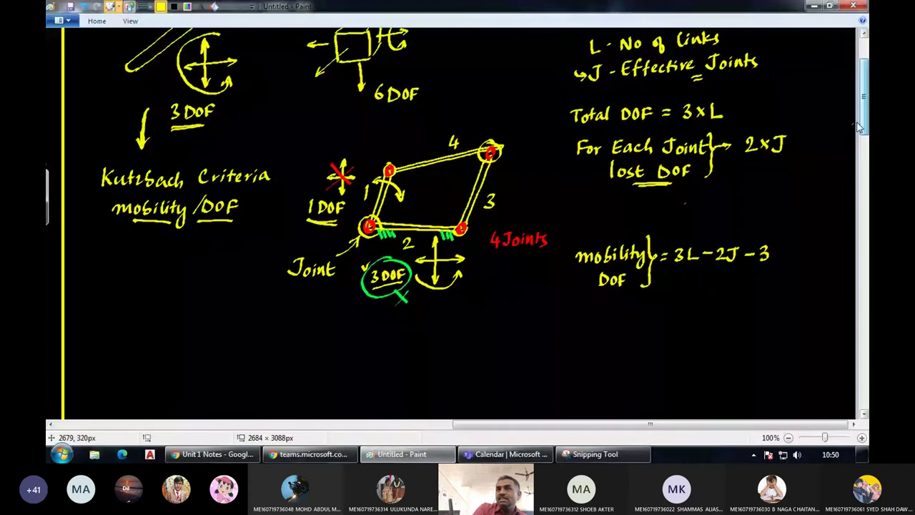
# Underline 3L−2J−3, mark its 3L and −3 terms with arrows, and begin 'm=' below.
pyautogui.moveTo(673, 276); pyautogui.dragTo(785, 273)
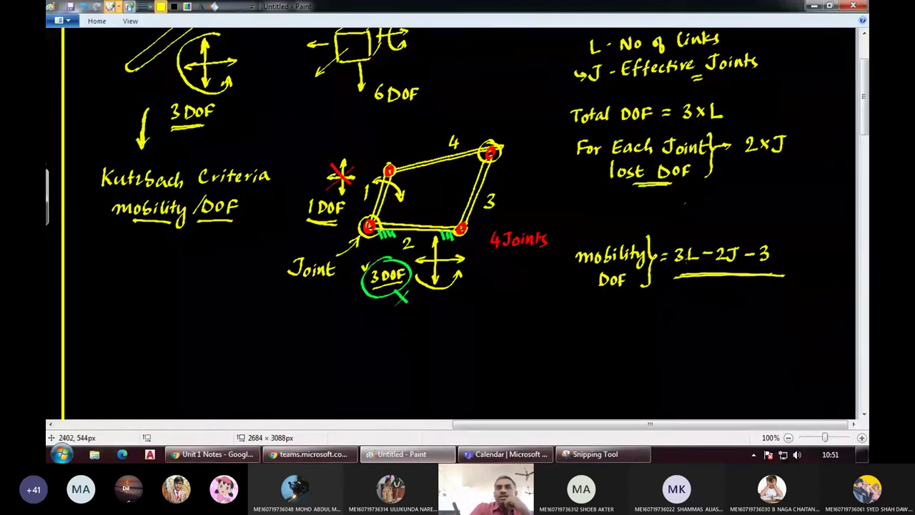
pyautogui.moveTo(632, 319); pyautogui.dragTo(659, 316)
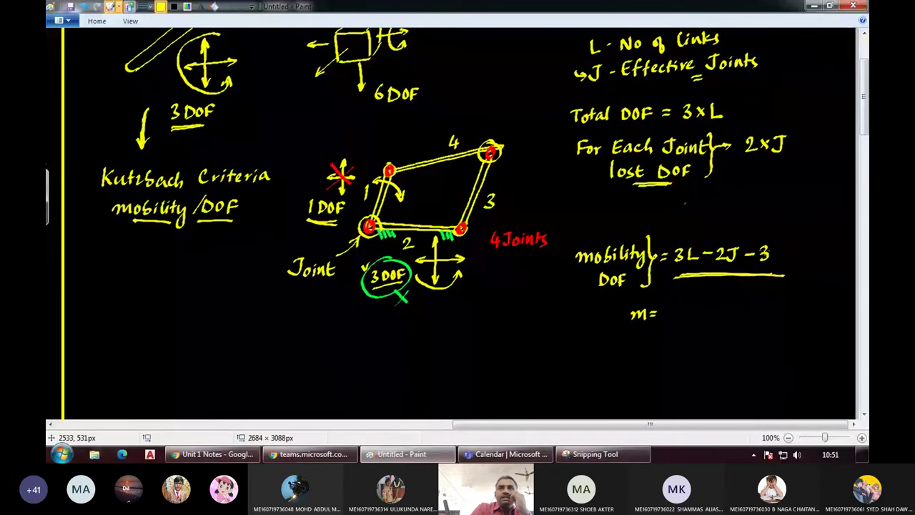
pyautogui.moveTo(680, 231)
pyautogui.mouseDown()
pyautogui.moveTo(680, 245)
pyautogui.moveTo(684, 238)
pyautogui.mouseUp()
pyautogui.moveTo(767, 224)
pyautogui.mouseDown()
pyautogui.moveTo(764, 241)
pyautogui.moveTo(770, 233)
pyautogui.mouseUp()
pyautogui.click(753, 254)
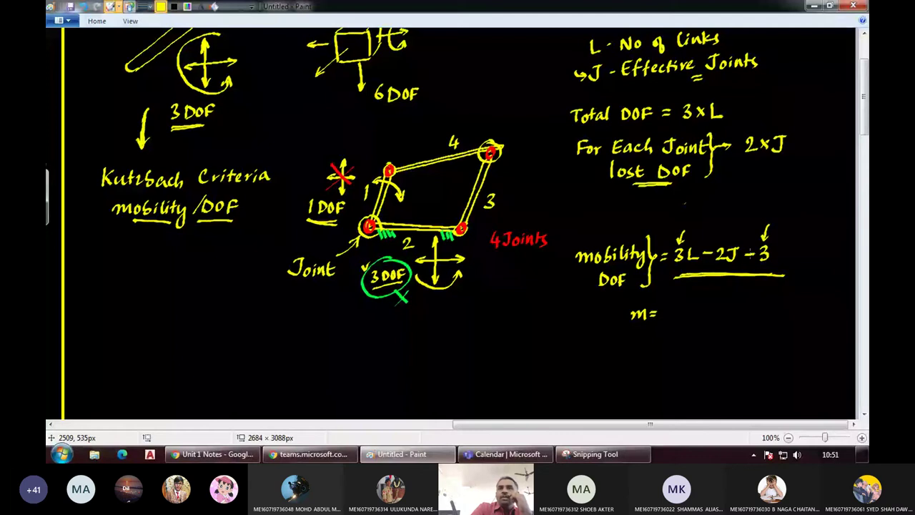
# Complete 'm = 3(L−1) − 2J' beneath the underlined mobility formula.
pyautogui.moveTo(665, 307); pyautogui.dragTo(667, 319)
pyautogui.moveTo(684, 306); pyautogui.dragTo(683, 320)
pyautogui.moveTo(691, 306)
pyautogui.mouseDown()
pyautogui.moveTo(699, 319)
pyautogui.moveTo(710, 310)
pyautogui.moveTo(724, 321)
pyautogui.mouseUp()
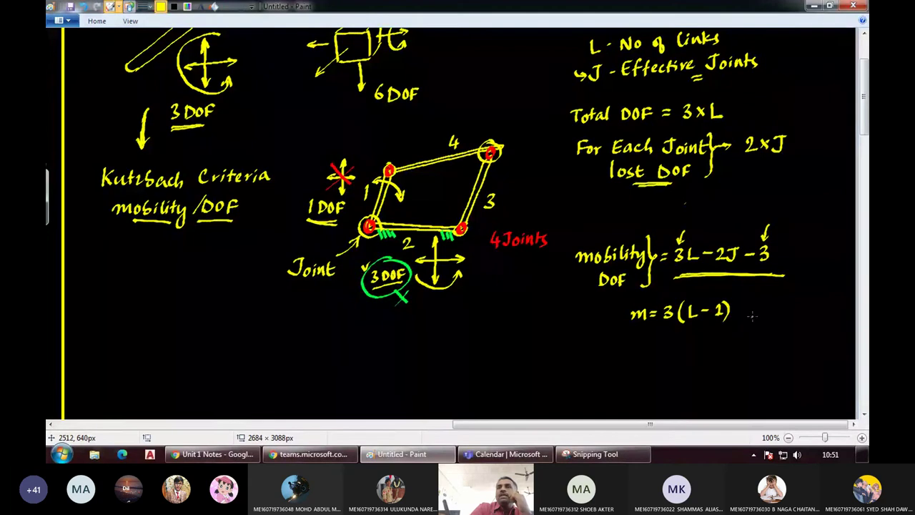
pyautogui.moveTo(738, 310); pyautogui.dragTo(746, 310)
pyautogui.moveTo(749, 304)
pyautogui.mouseDown()
pyautogui.moveTo(758, 320)
pyautogui.moveTo(772, 301)
pyautogui.mouseUp()
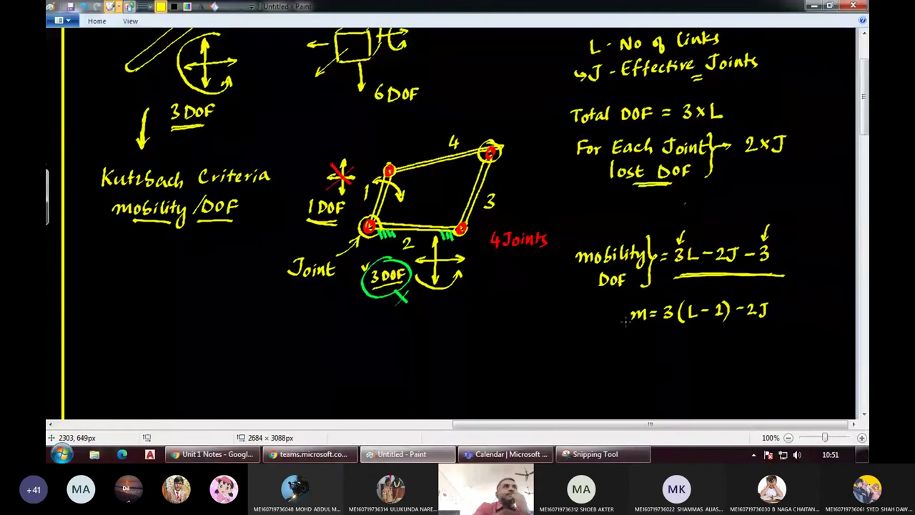
# Draw a rounded rectangle around 'm = 3(L−1) − 2J' and deselect it.
pyautogui.click(146, 6)
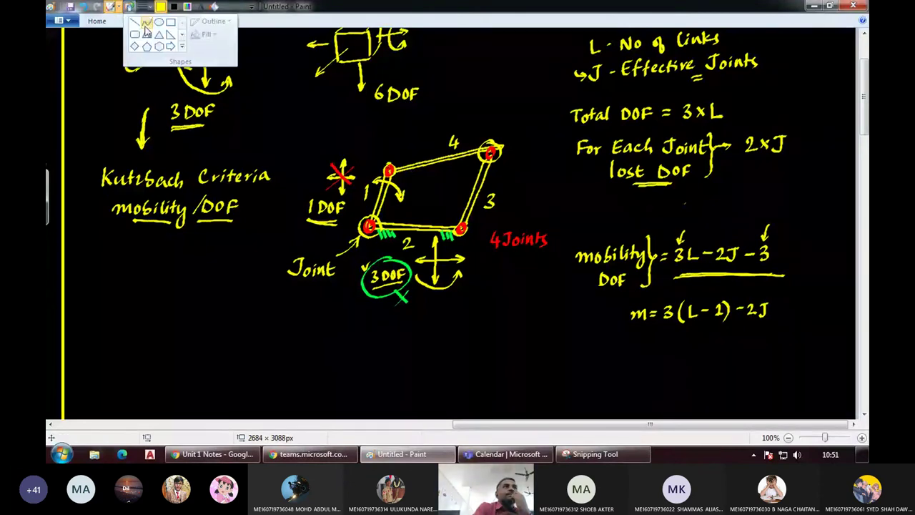
pyautogui.click(145, 28)
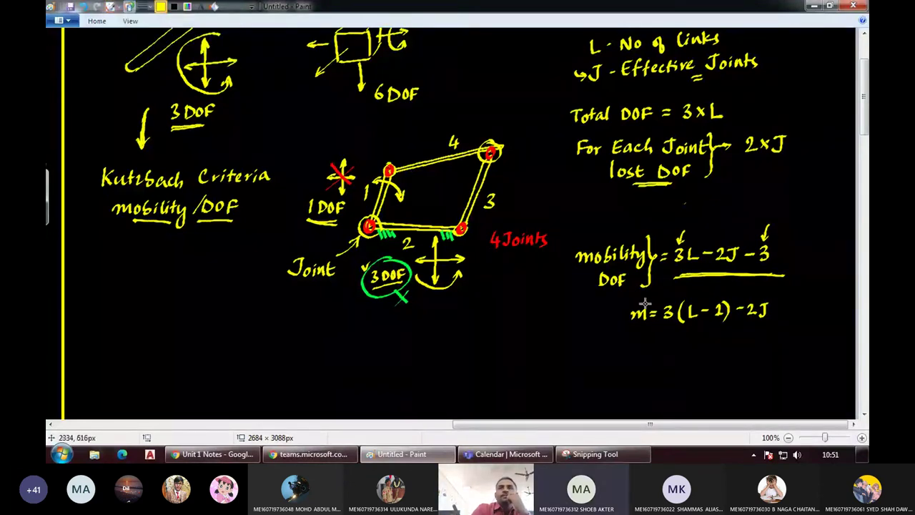
pyautogui.moveTo(616, 293); pyautogui.dragTo(782, 339)
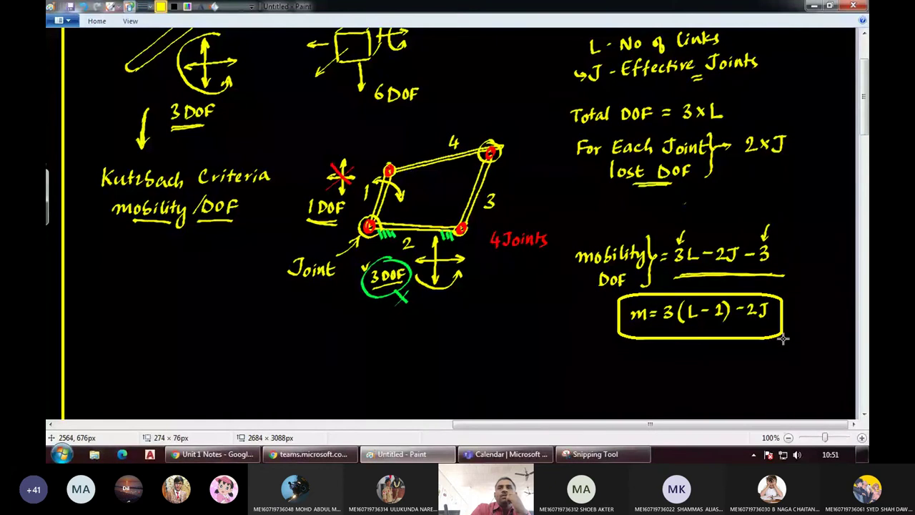
pyautogui.moveTo(783, 339); pyautogui.dragTo(784, 340)
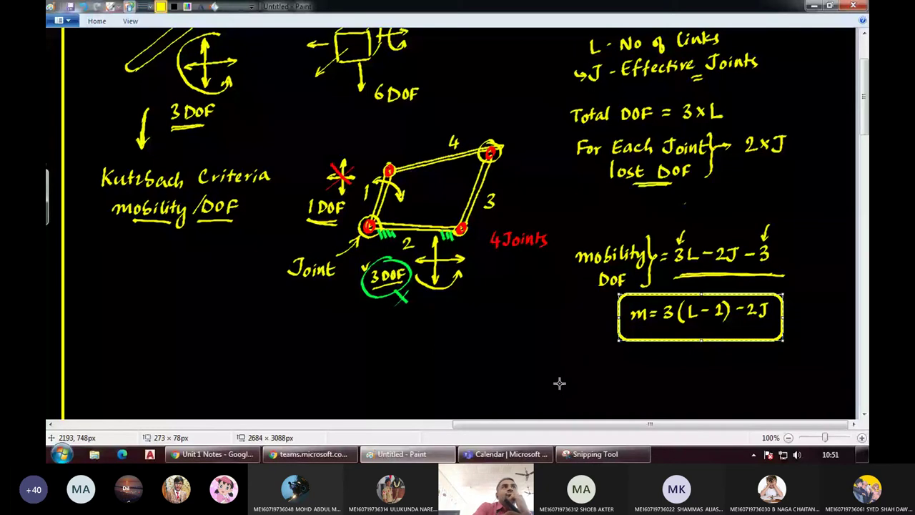
pyautogui.click(559, 383)
pyautogui.moveTo(505, 454)
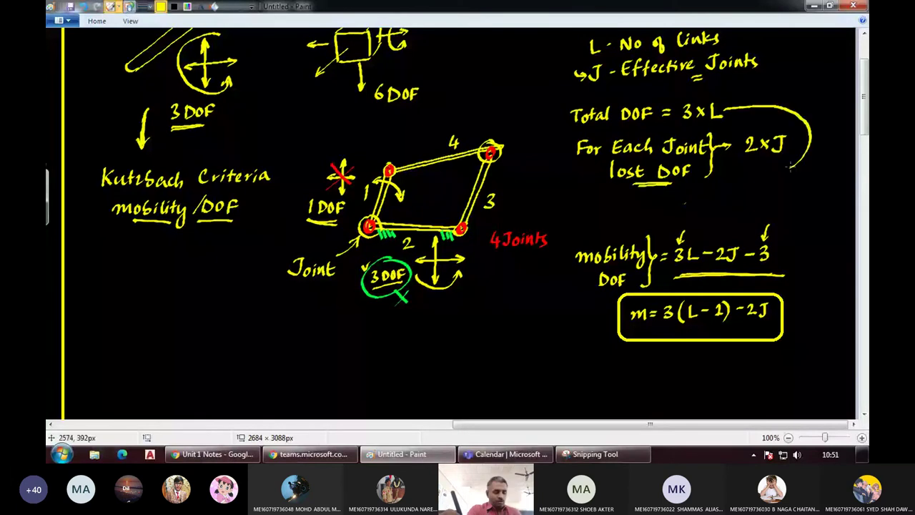
pyautogui.click(185, 7)
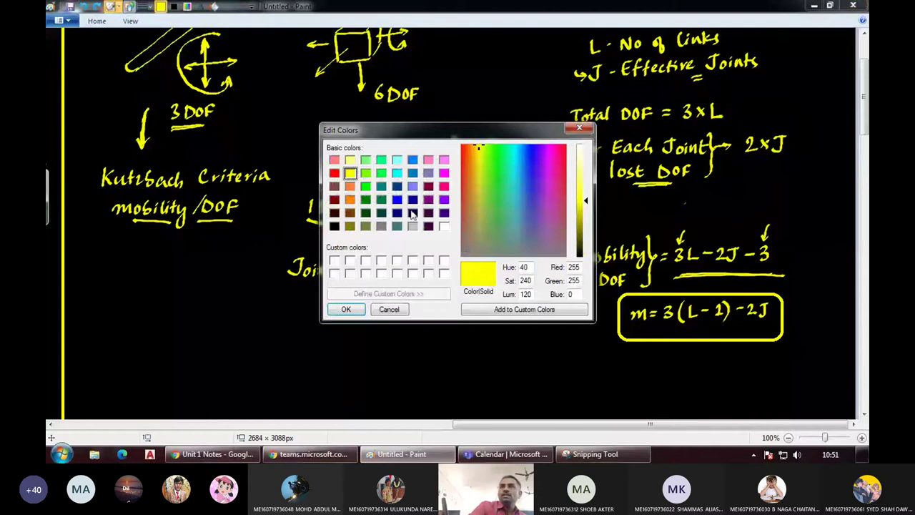
# Switch to blue and draw arrows from Total DOF to 3L and from 2×J to 2J.
pyautogui.doubleClick(412, 215)
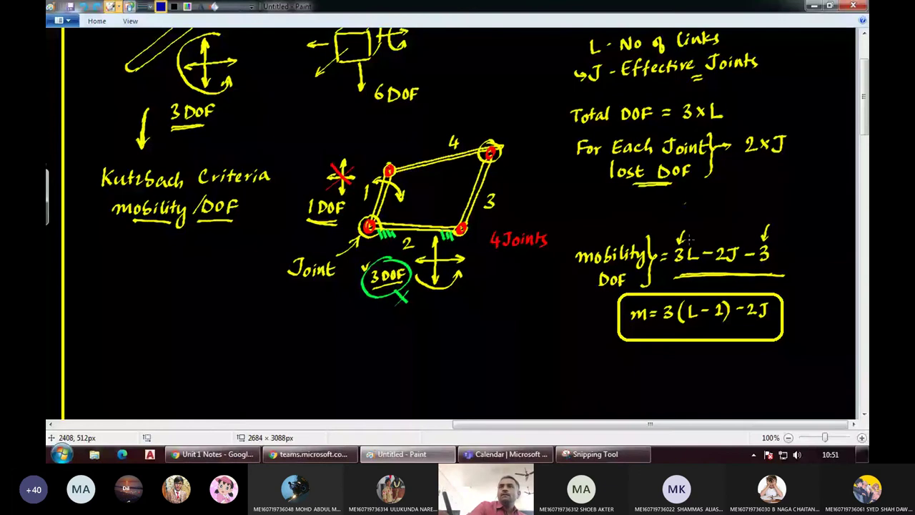
pyautogui.moveTo(701, 237); pyautogui.dragTo(723, 98)
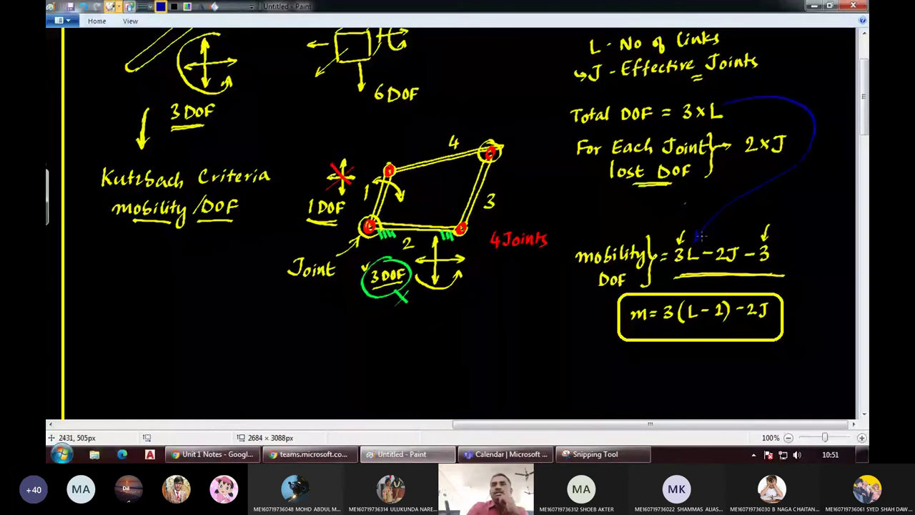
pyautogui.moveTo(702, 236); pyautogui.dragTo(806, 147)
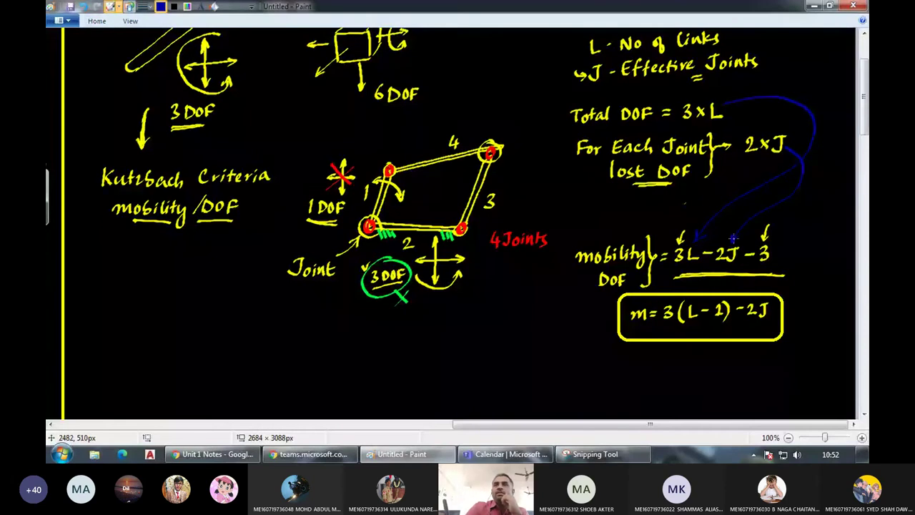
# Draw a blue arrow from the circled 3 DOF to the −3 term and mark Total DOF.
pyautogui.moveTo(399, 307); pyautogui.dragTo(433, 342)
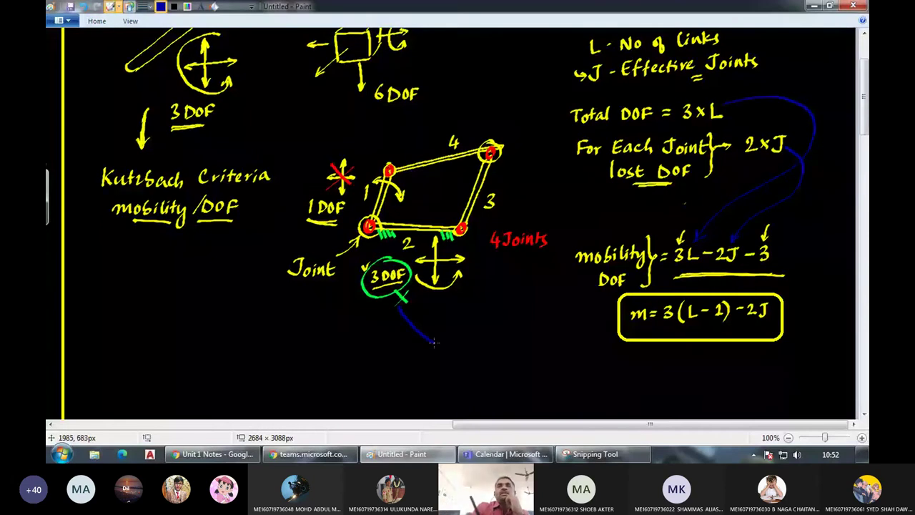
pyautogui.moveTo(433, 342); pyautogui.dragTo(779, 267)
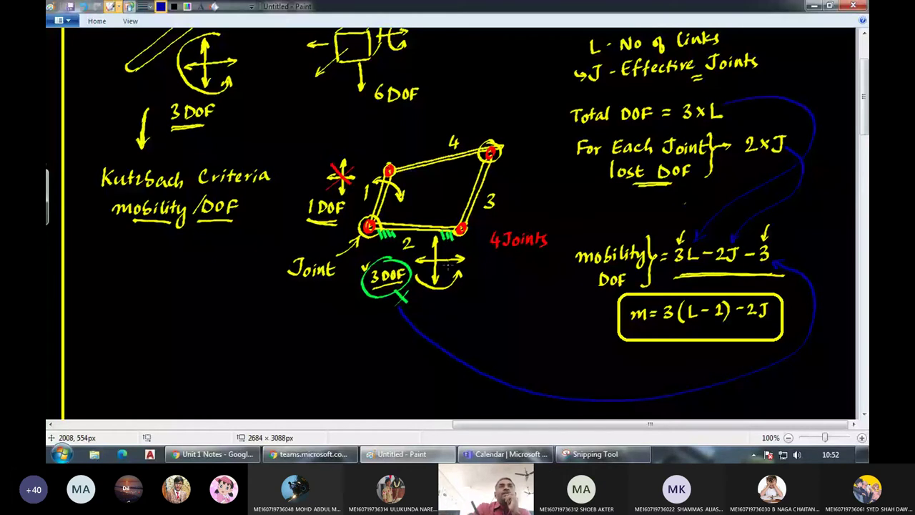
pyautogui.scroll(-3, 447, 266)
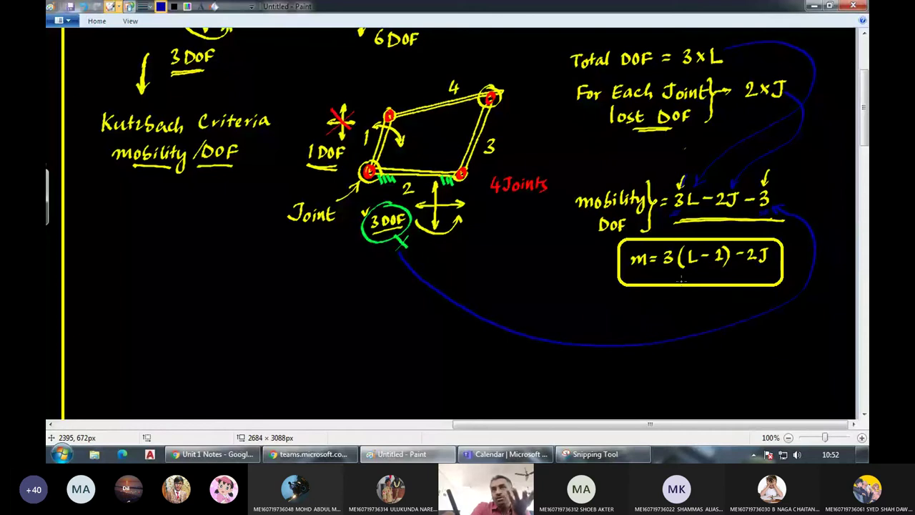
pyautogui.moveTo(551, 63); pyautogui.dragTo(549, 71)
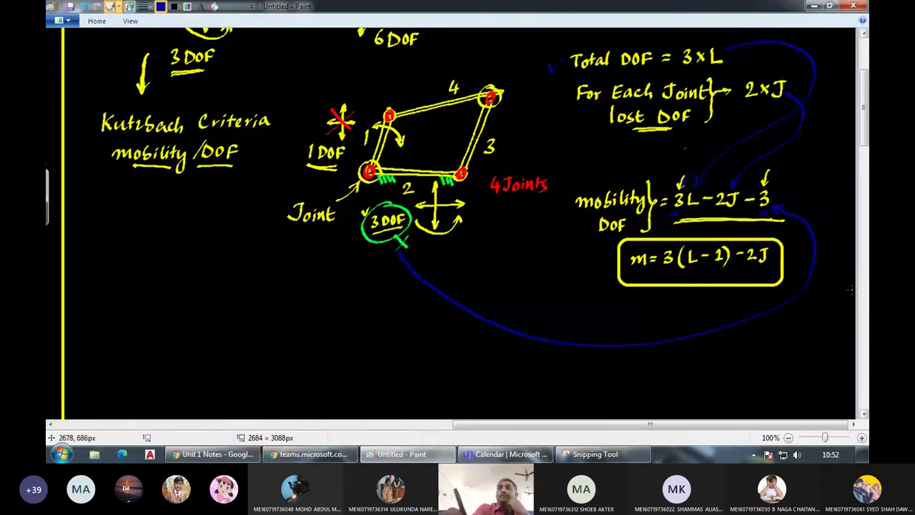
pyautogui.scroll(-3, 410, 402)
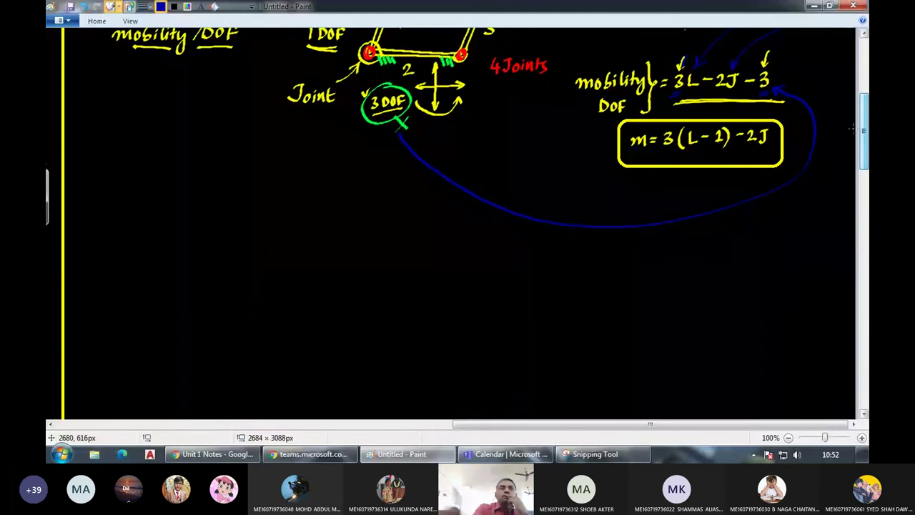
# Switch to the Google Docs notes and scroll down to 'Problems for practice'.
pyautogui.click(213, 454)
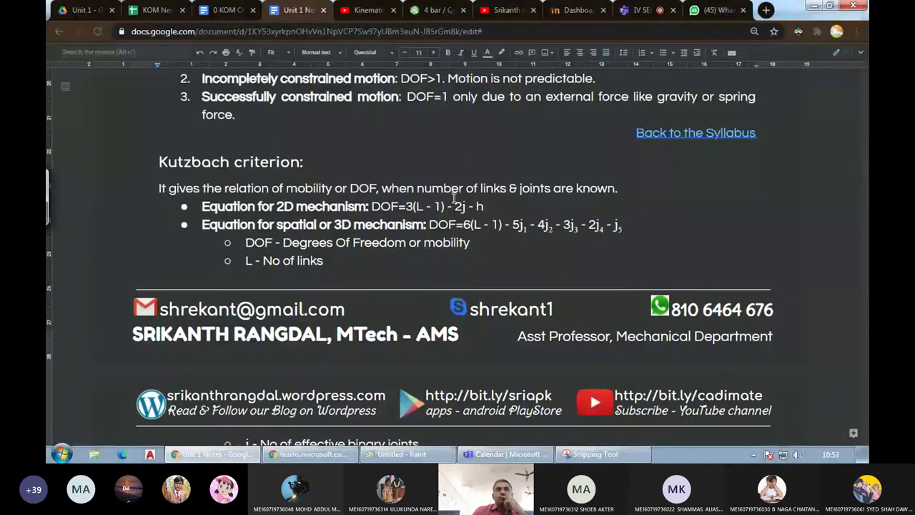
pyautogui.scroll(-3, 453, 197)
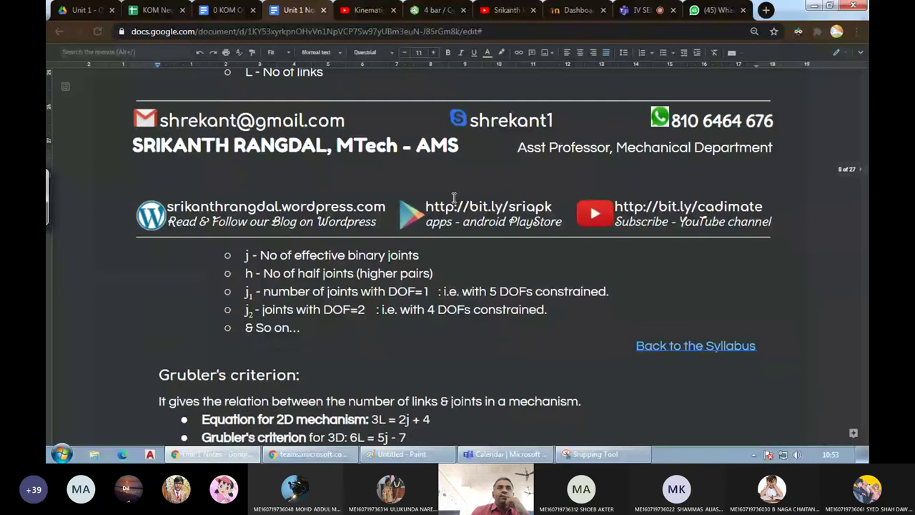
pyautogui.scroll(-2, 453, 197)
pyautogui.scroll(-5, 453, 197)
pyautogui.scroll(-5, 453, 196)
pyautogui.scroll(-2, 453, 197)
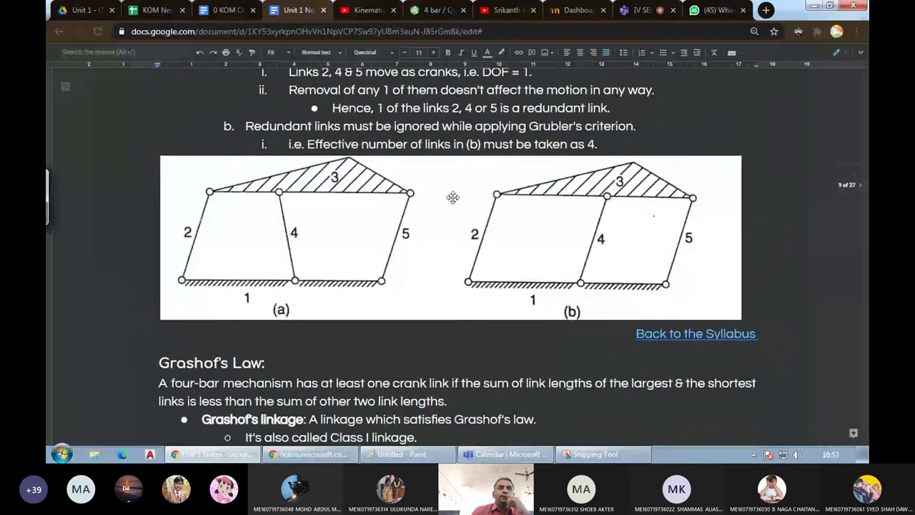
pyautogui.scroll(-3, 453, 197)
pyautogui.scroll(-4, 453, 196)
pyautogui.scroll(-3, 453, 196)
pyautogui.scroll(-1, 453, 198)
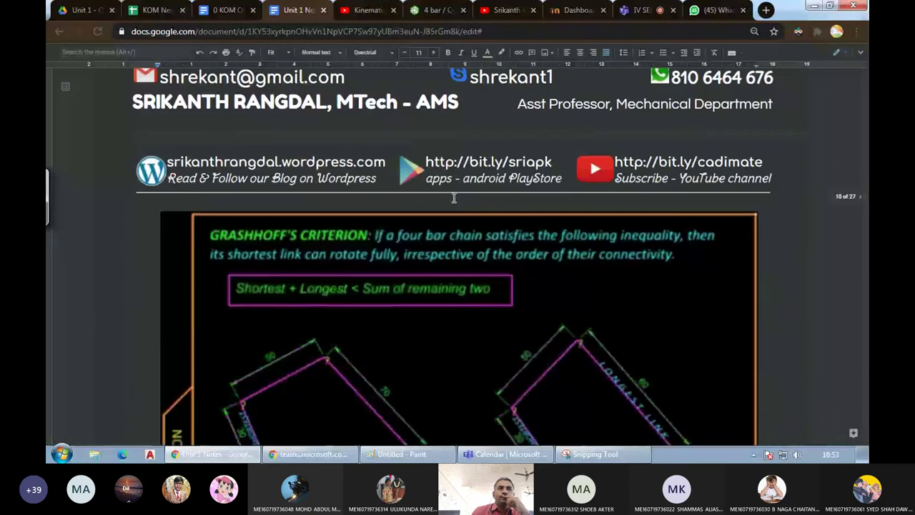
pyautogui.scroll(-3, 453, 198)
pyautogui.scroll(8, 453, 198)
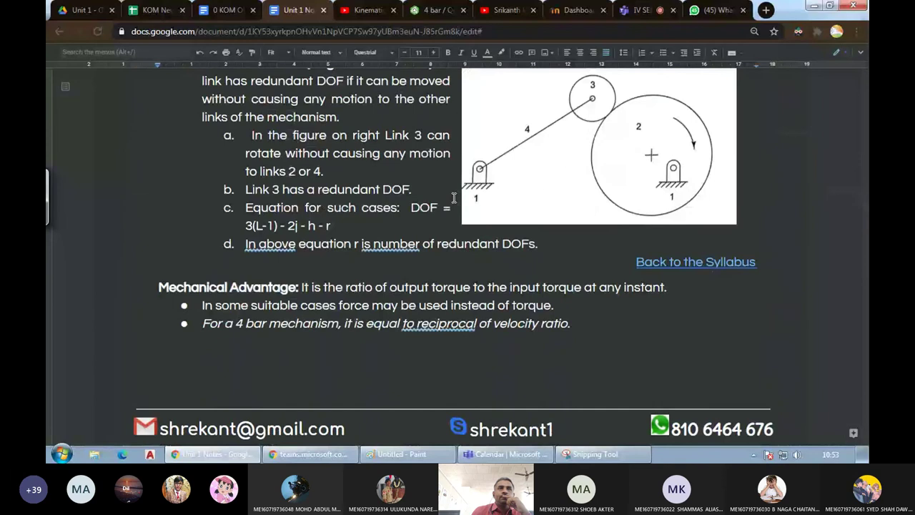
pyautogui.scroll(-1, 453, 198)
pyautogui.scroll(-6, 453, 198)
pyautogui.scroll(-1, 453, 198)
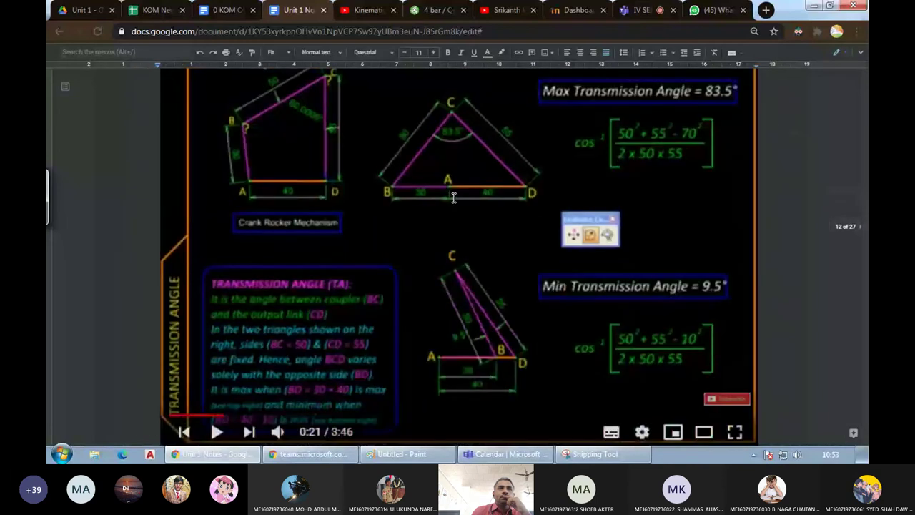
pyautogui.scroll(-5, 453, 198)
pyautogui.scroll(-3, 453, 198)
pyautogui.scroll(1, 453, 198)
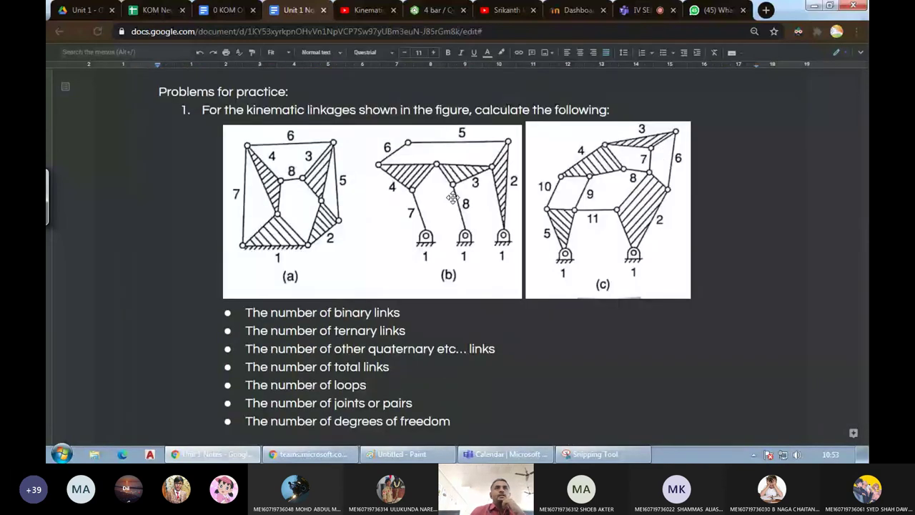
# Select the linkage figures (a)–(c) and start a new Snipping Tool capture.
pyautogui.click(453, 198)
pyautogui.click(595, 455)
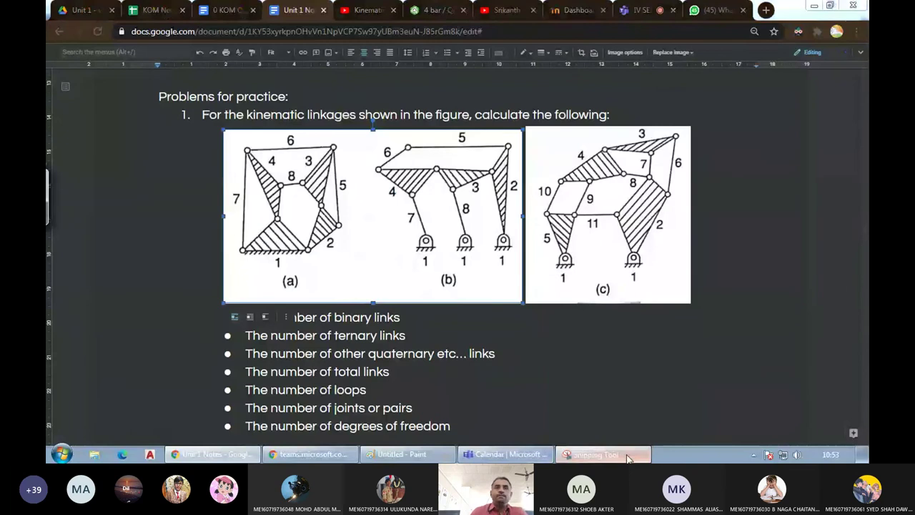
pyautogui.click(184, 102)
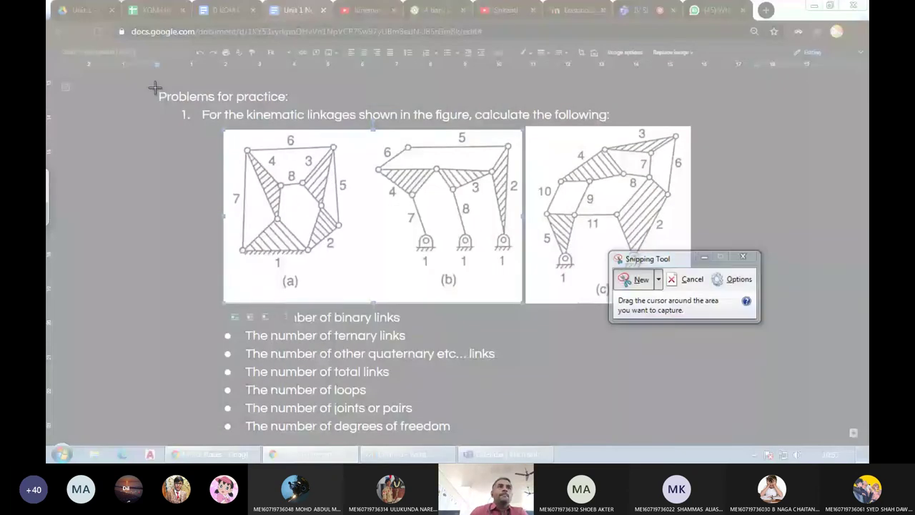
# Snip the 'Problems for practice' figures (a)–(c) and paste them into Paint.
pyautogui.moveTo(156, 88)
pyautogui.mouseDown()
pyautogui.moveTo(773, 334)
pyautogui.moveTo(755, 329)
pyautogui.mouseUp()
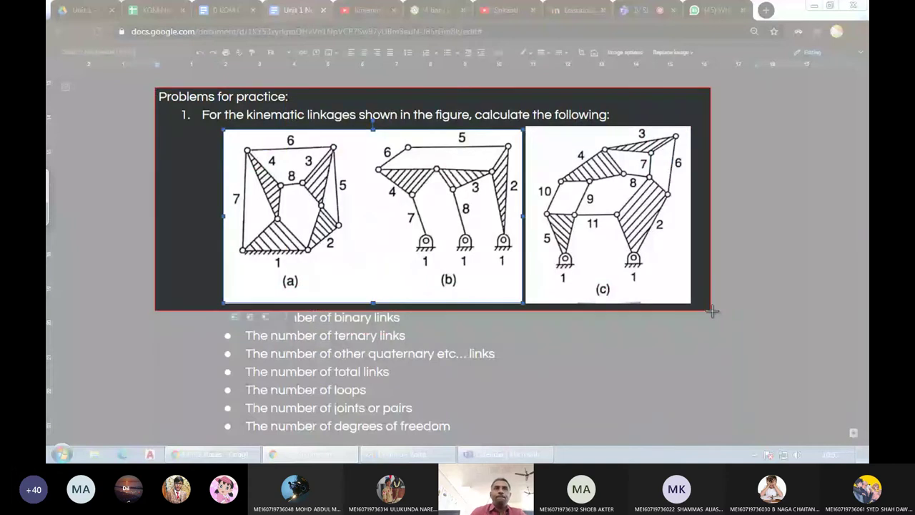
pyautogui.hotkey('ctrl', 'v')
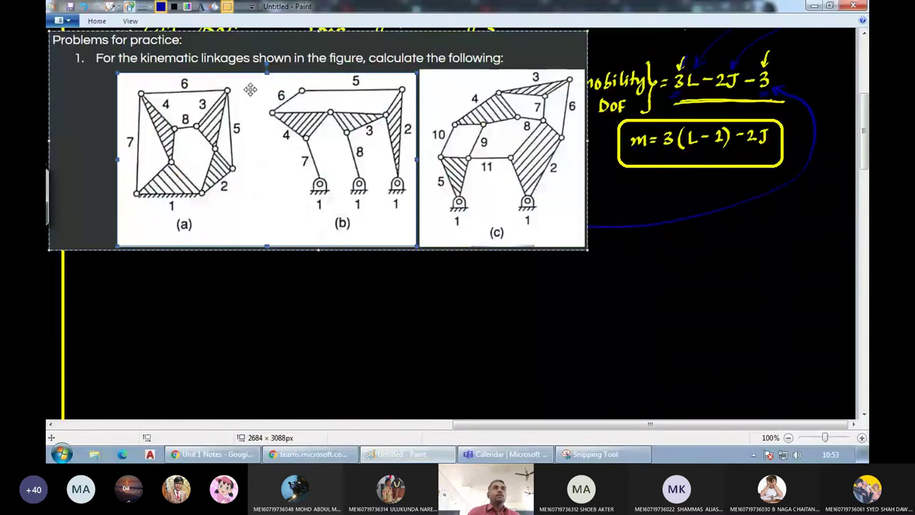
# Move the pasted figures down-right, make yellow the drawing colour, and stop screen sharing.
pyautogui.moveTo(249, 89)
pyautogui.mouseDown()
pyautogui.moveTo(280, 242)
pyautogui.moveTo(273, 286)
pyautogui.mouseUp()
pyautogui.scroll(-5, 724, 184)
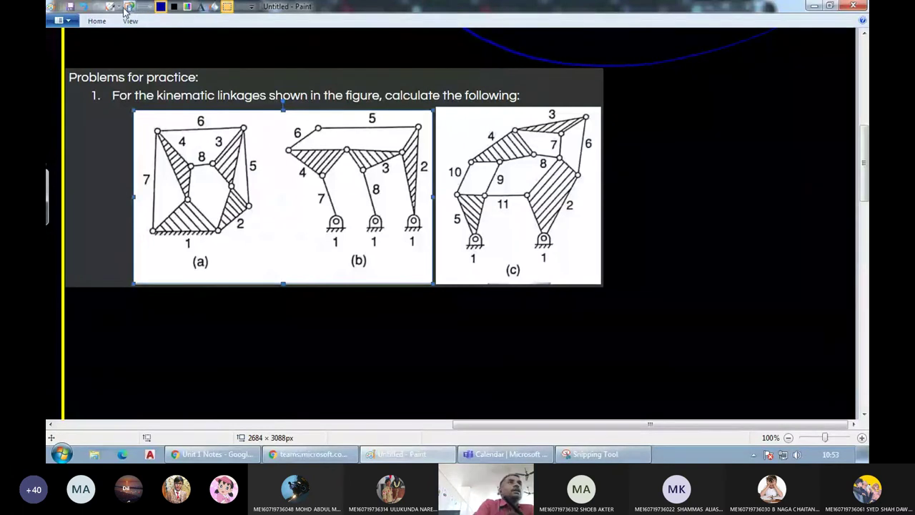
pyautogui.click(188, 7)
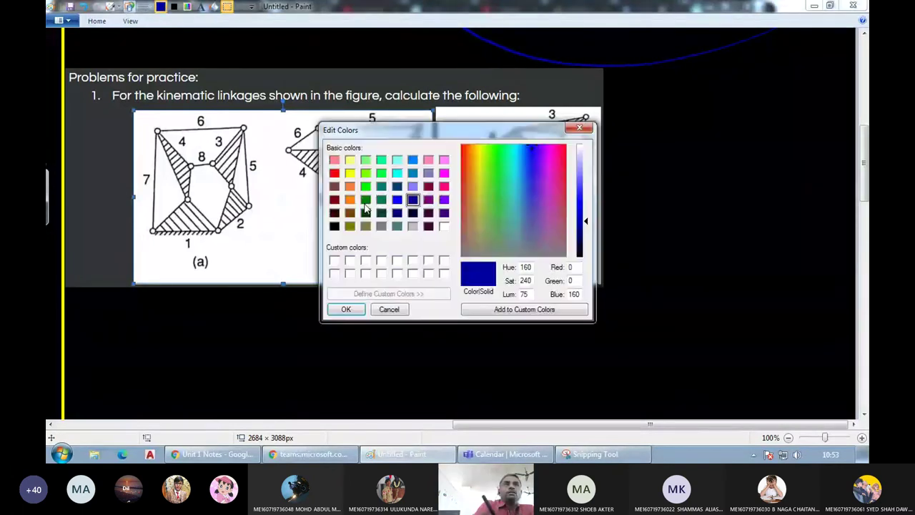
pyautogui.doubleClick(349, 175)
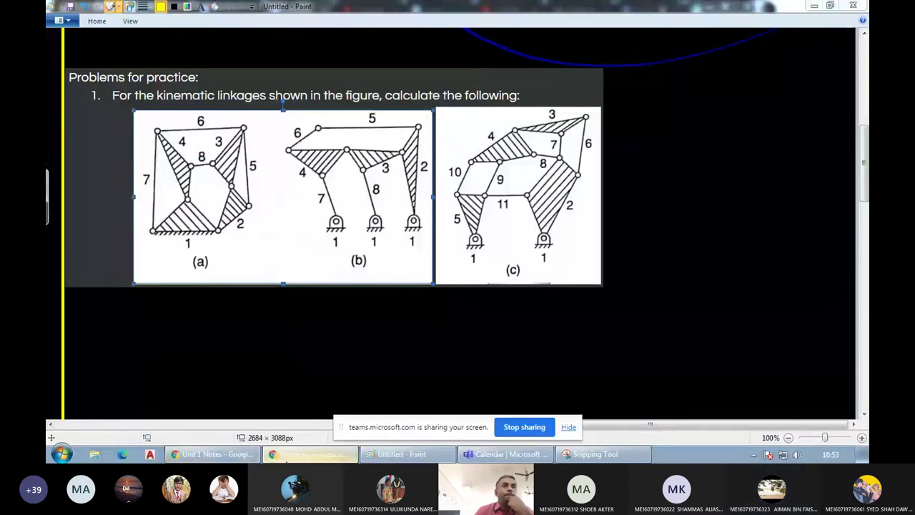
pyautogui.click(524, 428)
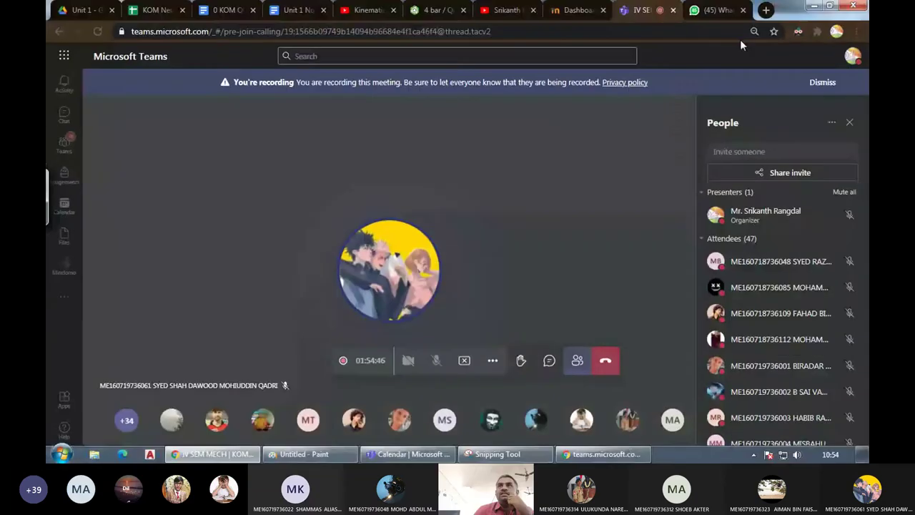
# Minimize the Teams meeting window to bring the Paint whiteboard back into view.
pyautogui.click(812, 9)
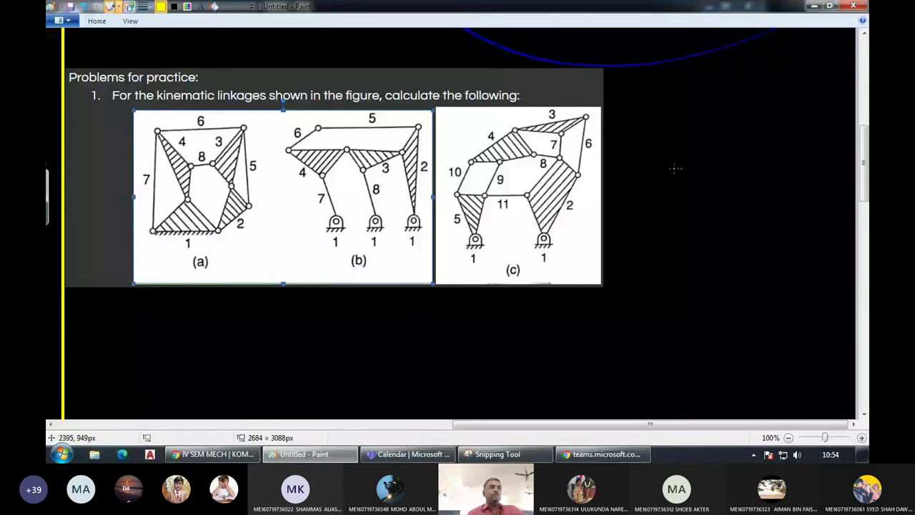
# Set the drawing colour to pure blue in Edit Colors.
pyautogui.moveTo(865, 185)
pyautogui.mouseDown()
pyautogui.moveTo(865, 175)
pyautogui.moveTo(865, 187)
pyautogui.mouseUp()
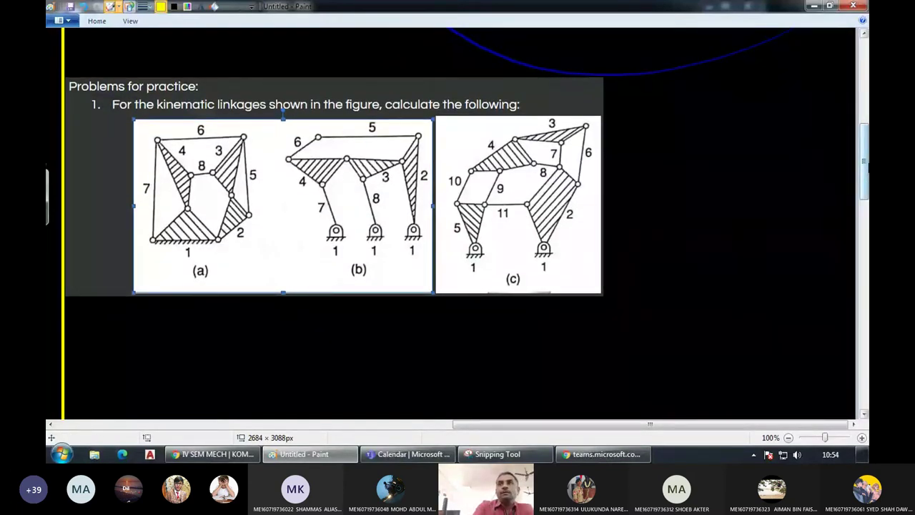
pyautogui.scroll(-1, 208, 112)
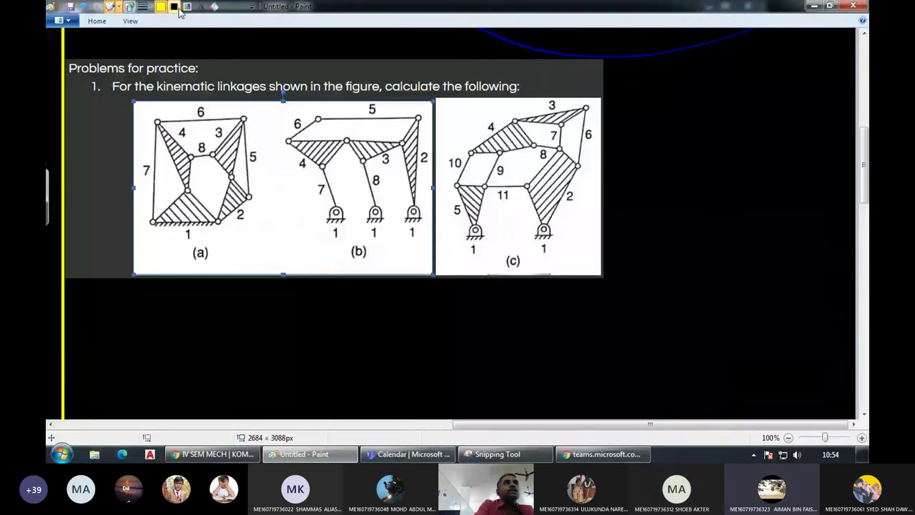
pyautogui.click(190, 8)
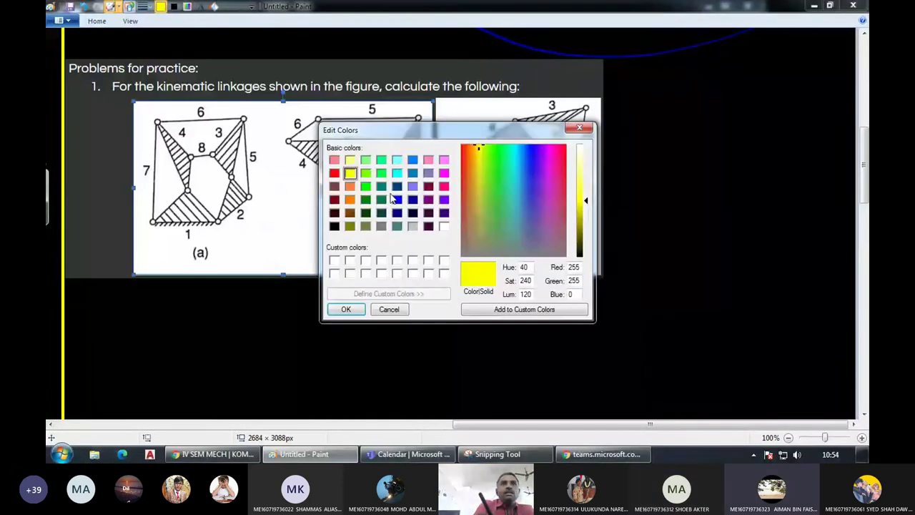
pyautogui.click(397, 187)
pyautogui.click(397, 199)
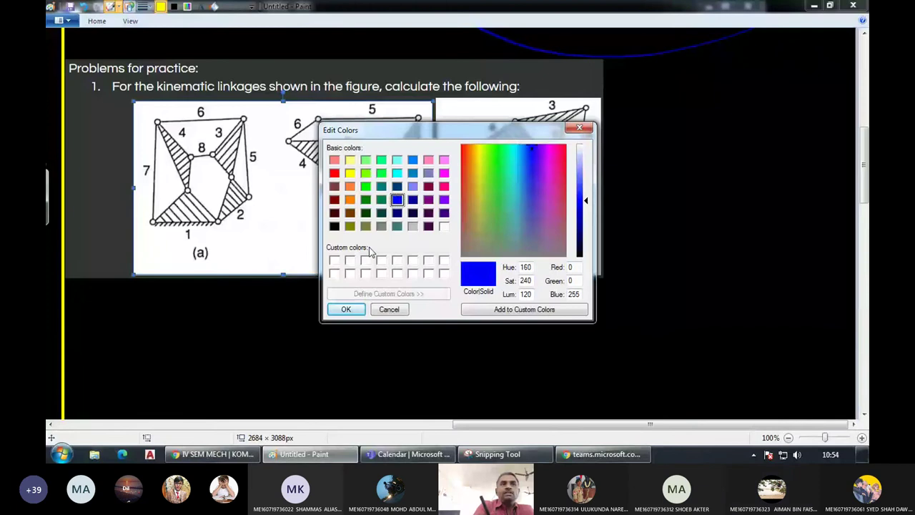
pyautogui.click(349, 308)
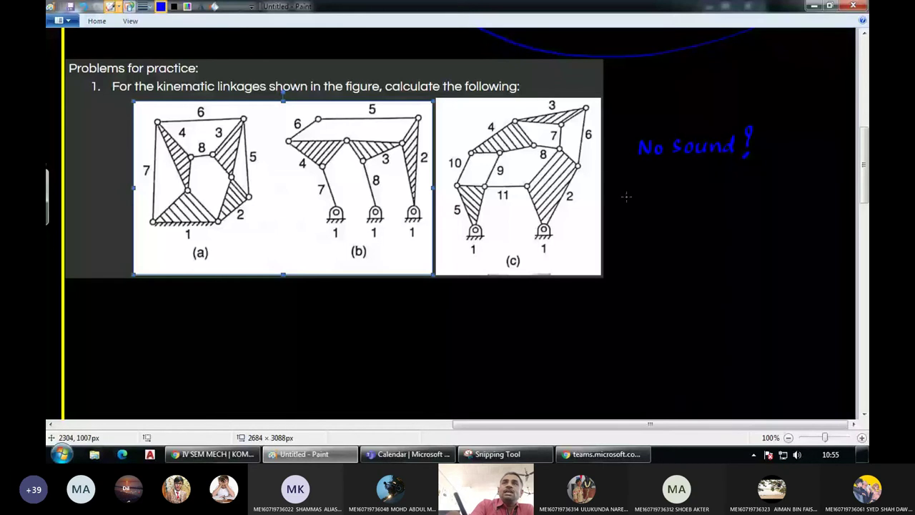
# Double-underline and tick 'No sound?', label figure (a) 'Given', and draw an arrow above the heading.
pyautogui.moveTo(645, 162); pyautogui.dragTo(645, 167)
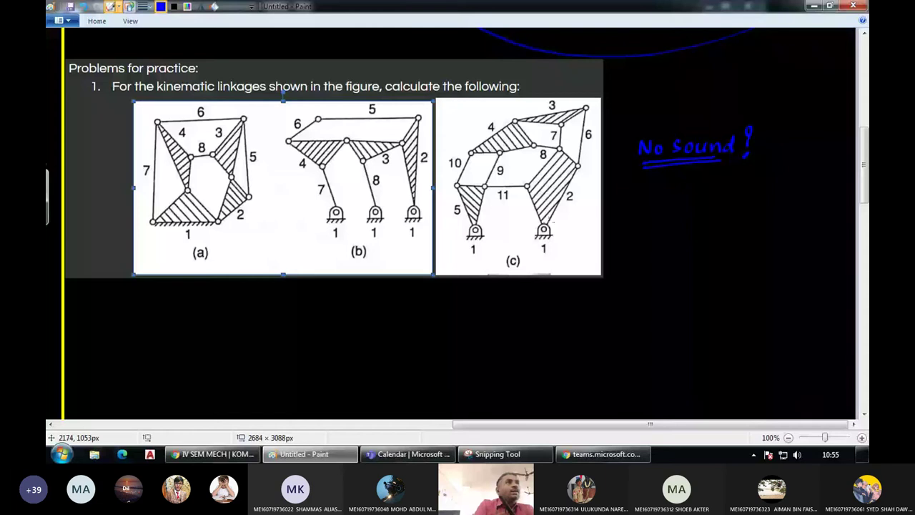
pyautogui.moveTo(619, 147); pyautogui.dragTo(628, 146)
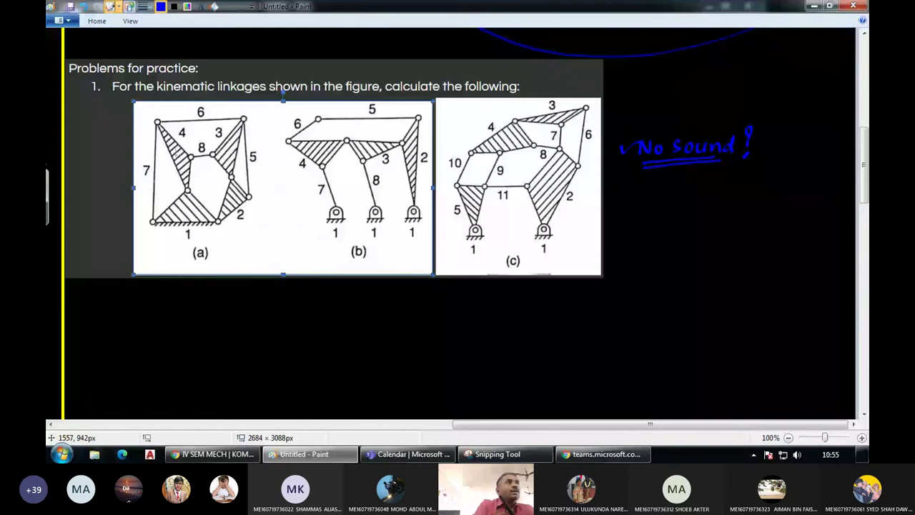
pyautogui.moveTo(141, 105)
pyautogui.mouseDown()
pyautogui.moveTo(143, 114)
pyautogui.moveTo(163, 112)
pyautogui.mouseUp()
pyautogui.moveTo(166, 114); pyautogui.dragTo(176, 107)
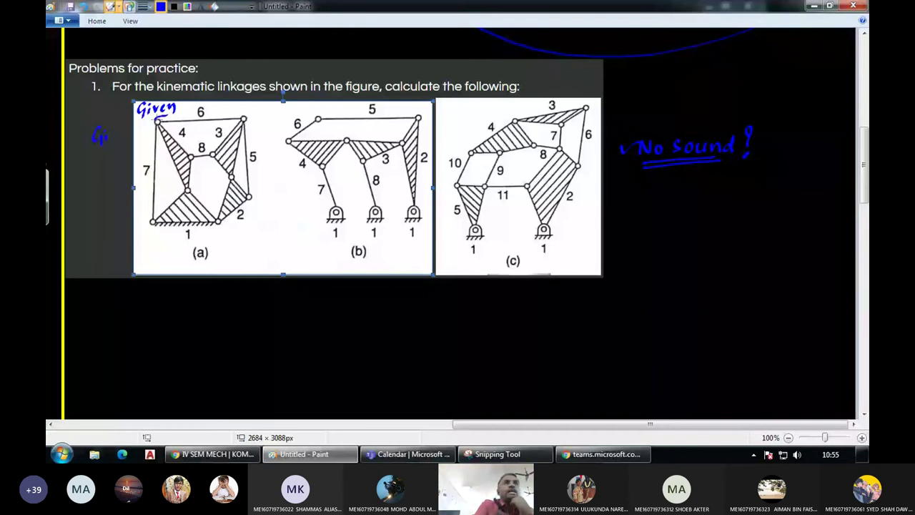
pyautogui.moveTo(295, 39); pyautogui.dragTo(261, 72)
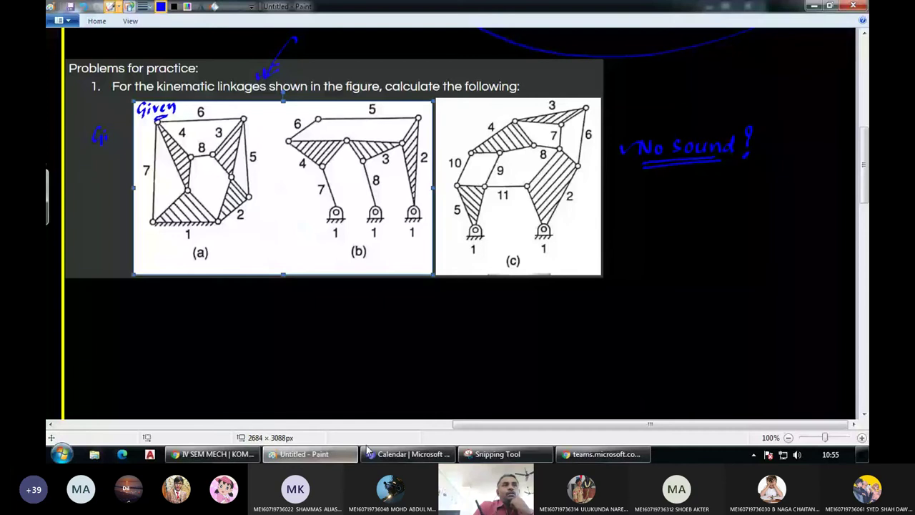
# Snip the seven-item quantities list from the Google Docs notes and paste it below figures (a)–(c).
pyautogui.click(213, 454)
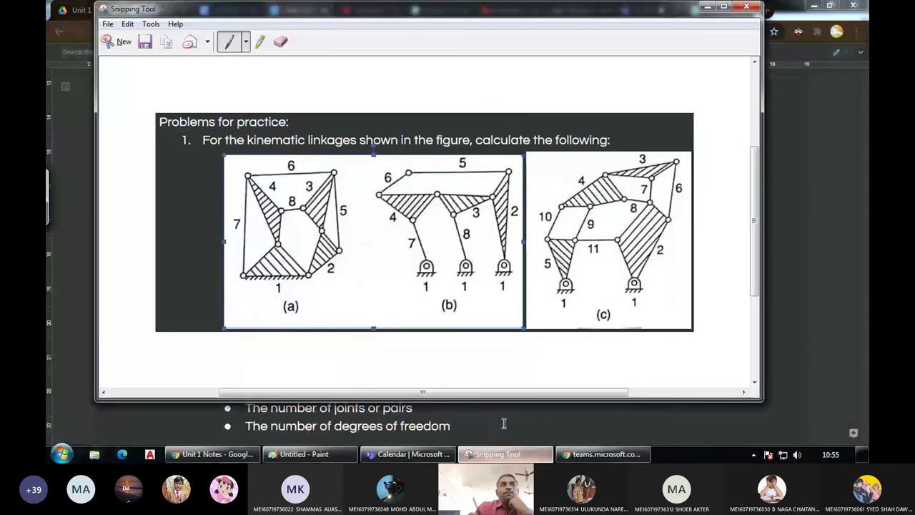
pyautogui.click(124, 45)
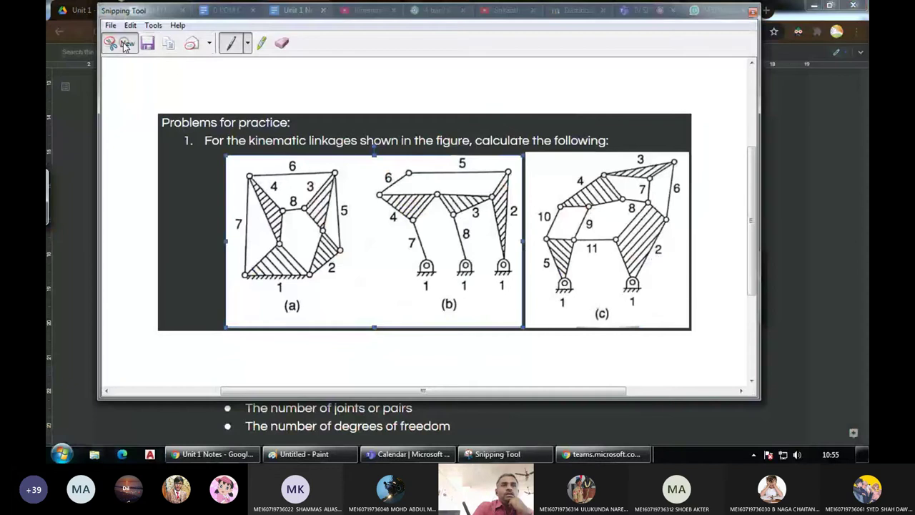
pyautogui.click(123, 44)
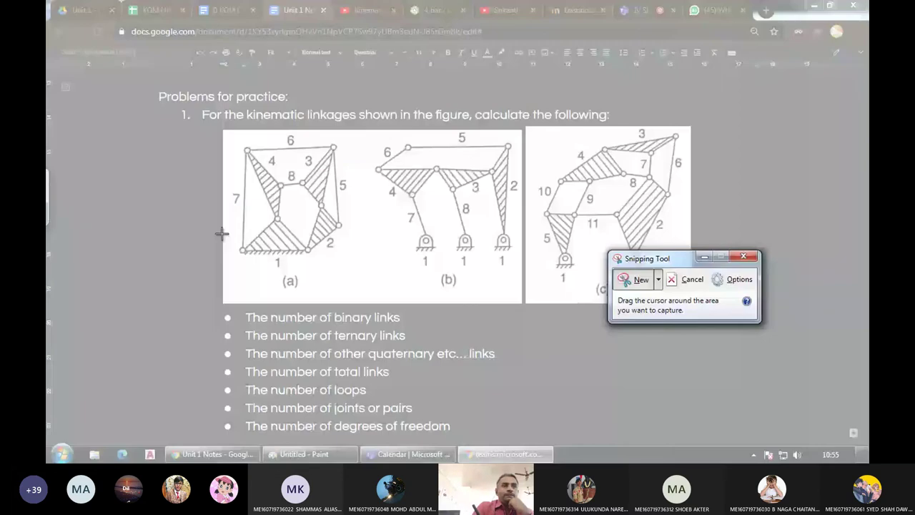
pyautogui.moveTo(238, 307); pyautogui.dragTo(500, 433)
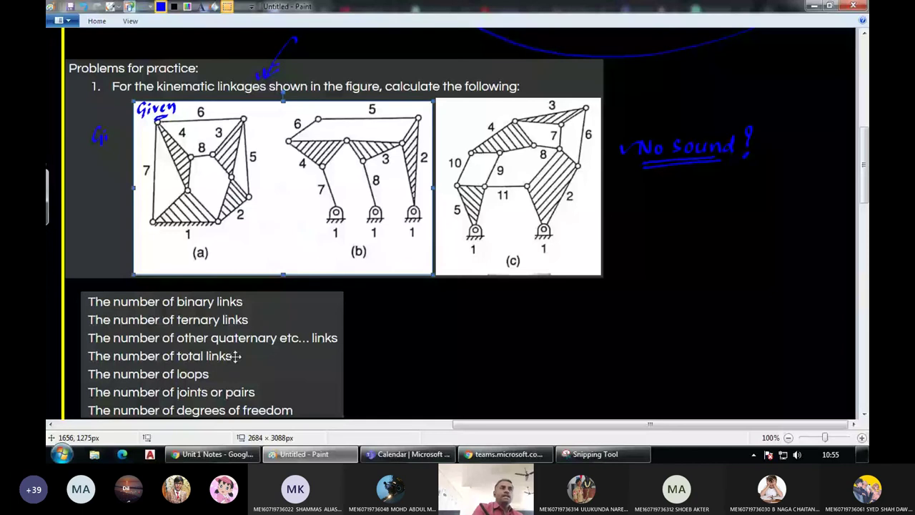
pyautogui.moveTo(236, 355); pyautogui.dragTo(235, 352)
pyautogui.click(447, 325)
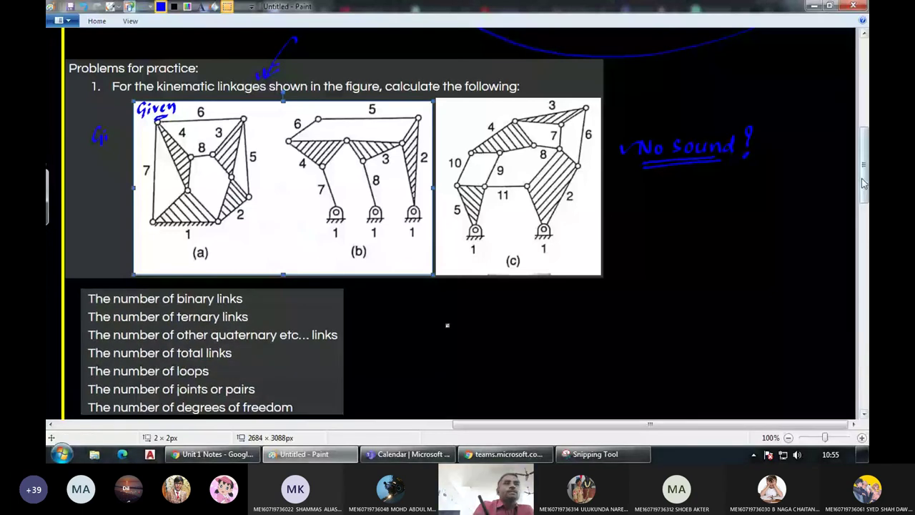
# Handwrite 'Formula-' to the right of the pasted seven-item list.
pyautogui.scroll(-1, 387, 270)
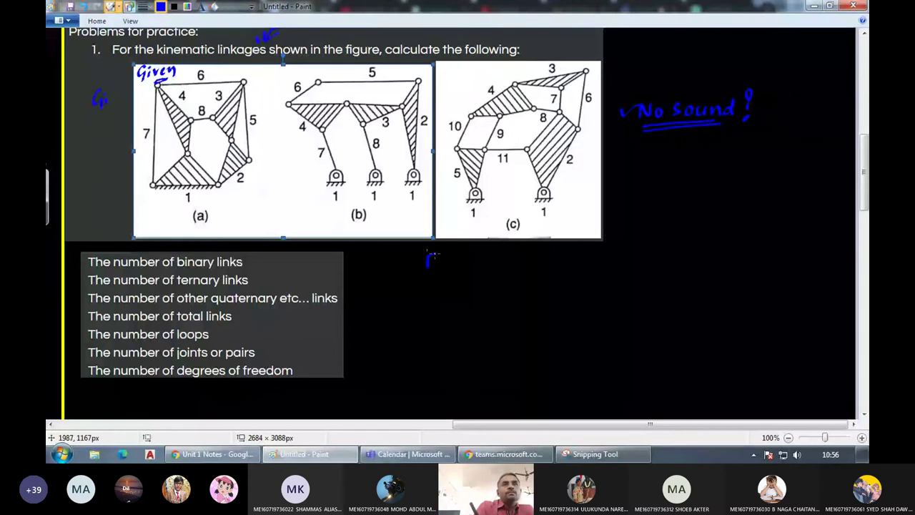
pyautogui.moveTo(429, 255); pyautogui.dragTo(424, 261)
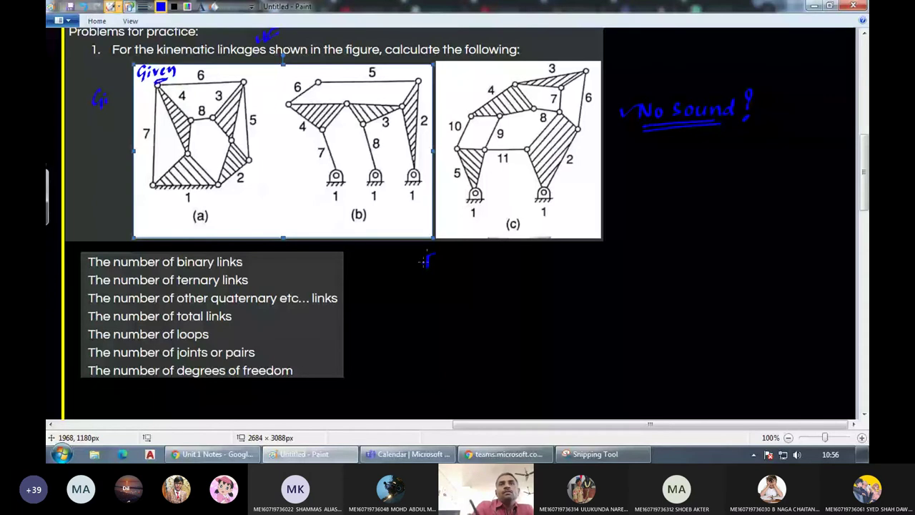
pyautogui.moveTo(425, 259); pyautogui.dragTo(504, 262)
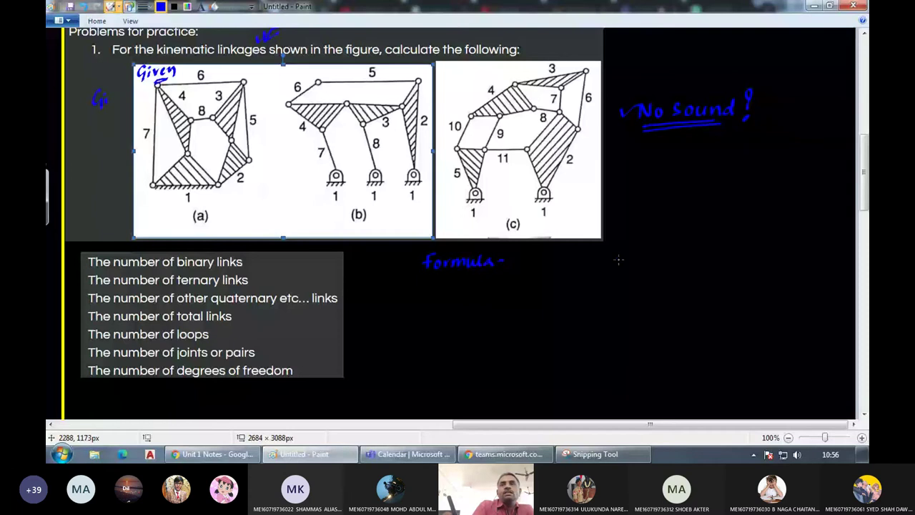
# Handwrite 'Kutzbach criteria' beside figure (c).
pyautogui.moveTo(614, 227); pyautogui.dragTo(685, 227)
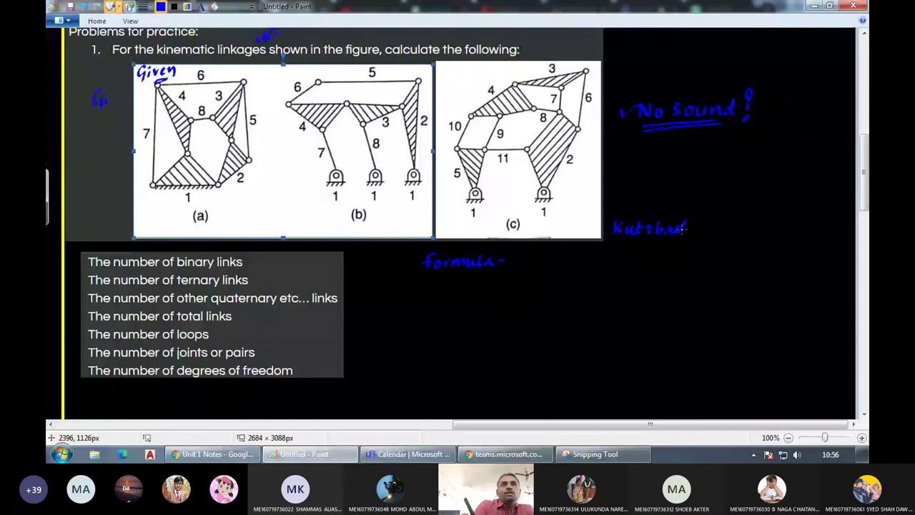
pyautogui.moveTo(698, 229); pyautogui.dragTo(768, 226)
pyautogui.moveTo(466, 286); pyautogui.dragTo(484, 286)
# Write m = 3(L−1) − 2J under 'Formula-' and begin an 'L =' line below it.
pyautogui.moveTo(489, 281); pyautogui.dragTo(506, 288)
pyautogui.moveTo(524, 274)
pyautogui.mouseDown()
pyautogui.moveTo(524, 288)
pyautogui.moveTo(538, 287)
pyautogui.mouseUp()
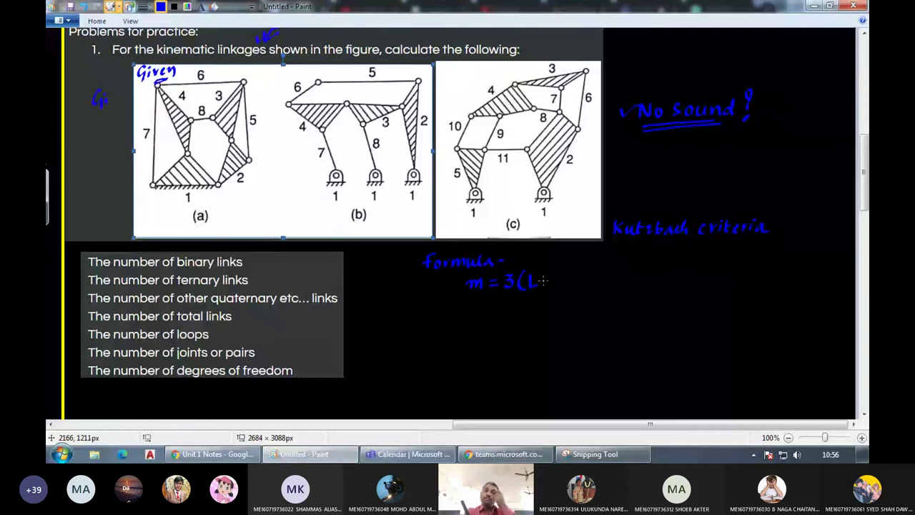
pyautogui.moveTo(543, 281); pyautogui.dragTo(551, 280)
pyautogui.moveTo(557, 274); pyautogui.dragTo(558, 286)
pyautogui.moveTo(563, 274); pyautogui.dragTo(565, 288)
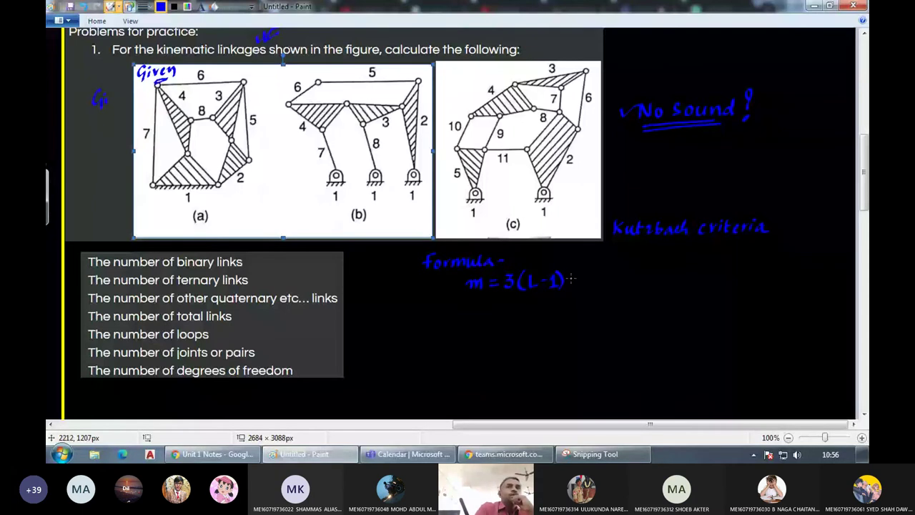
pyautogui.moveTo(572, 281); pyautogui.dragTo(578, 282)
pyautogui.moveTo(582, 275); pyautogui.dragTo(593, 285)
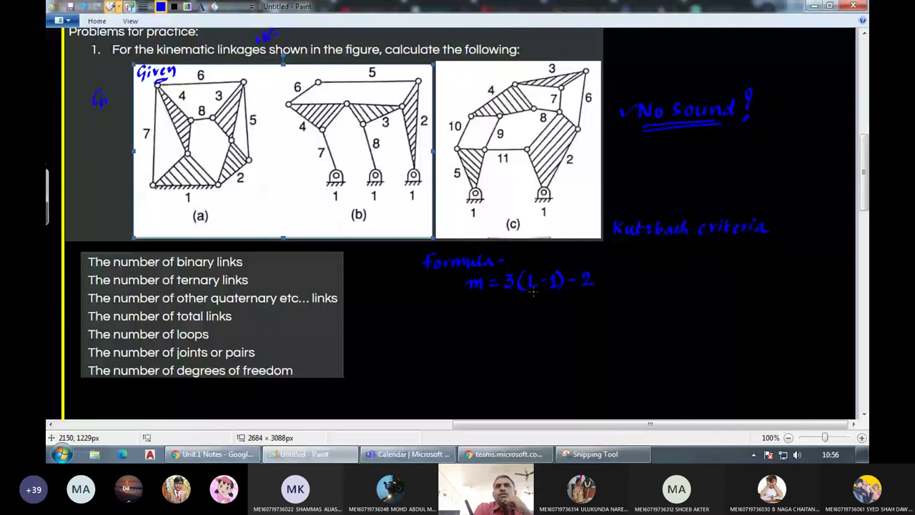
pyautogui.moveTo(532, 292); pyautogui.dragTo(530, 307)
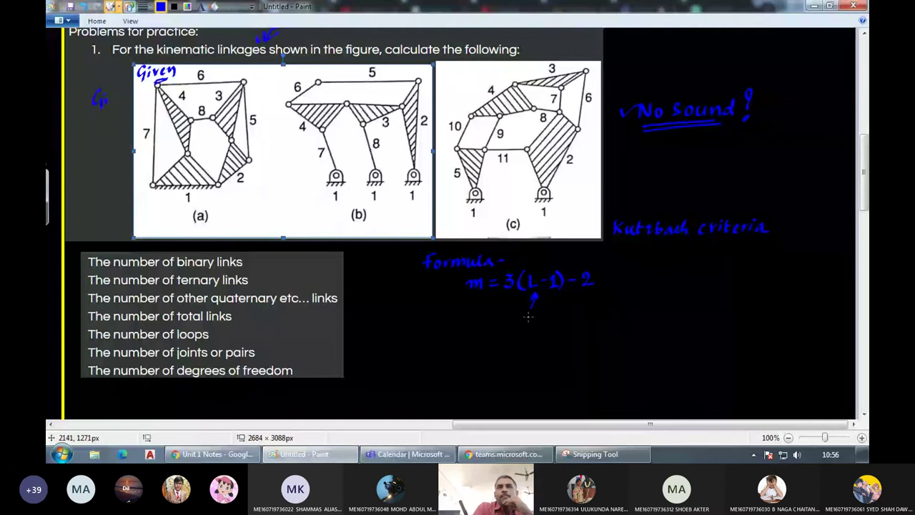
pyautogui.moveTo(591, 272); pyautogui.dragTo(599, 303)
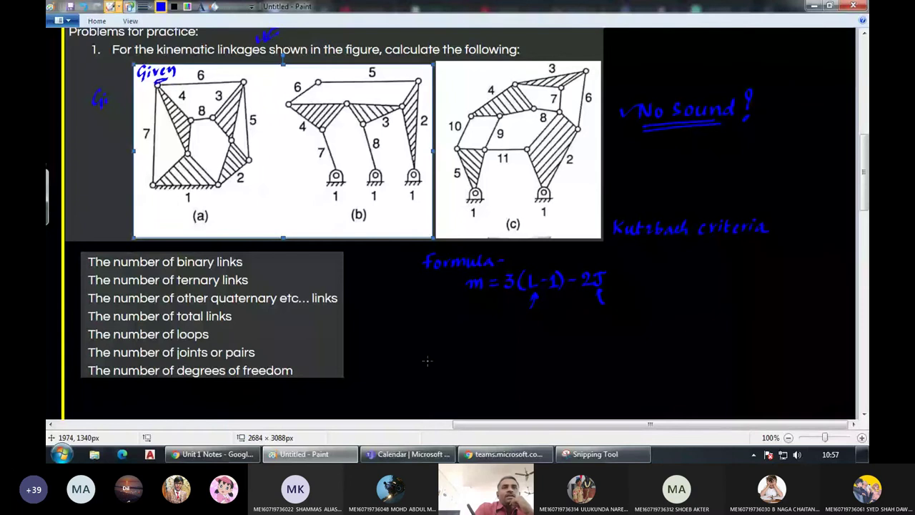
pyautogui.moveTo(451, 322)
pyautogui.mouseDown()
pyautogui.moveTo(452, 337)
pyautogui.moveTo(474, 324)
pyautogui.mouseUp()
pyautogui.moveTo(467, 330); pyautogui.dragTo(475, 329)
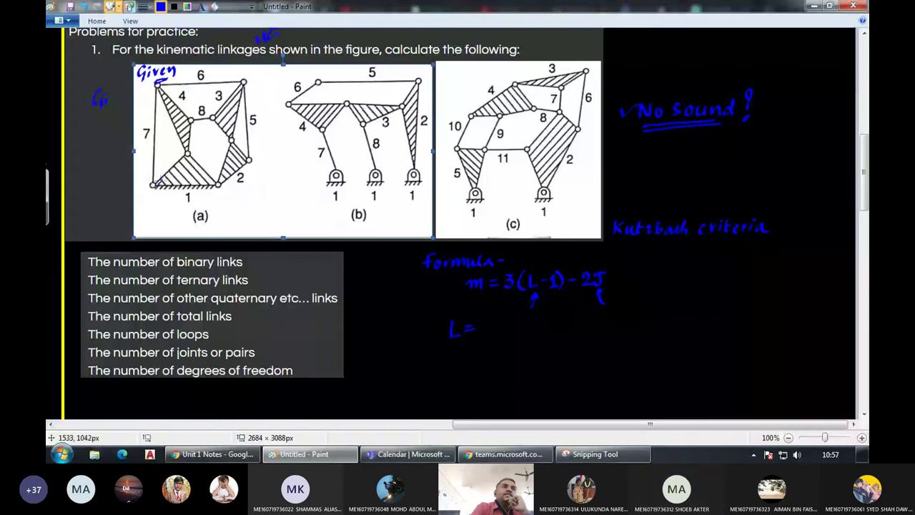
# Hatch link 1 of figure (a) in blue and mark the joint between links 5 and 2.
pyautogui.moveTo(159, 183)
pyautogui.mouseDown()
pyautogui.moveTo(202, 179)
pyautogui.moveTo(176, 163)
pyautogui.moveTo(170, 181)
pyautogui.moveTo(212, 159)
pyautogui.moveTo(213, 169)
pyautogui.mouseUp()
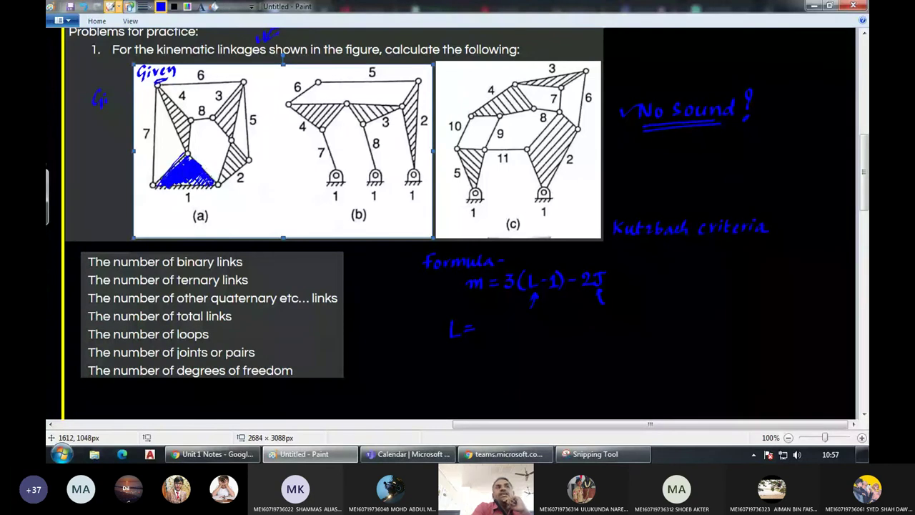
pyautogui.moveTo(204, 184)
pyautogui.mouseDown()
pyautogui.moveTo(188, 179)
pyautogui.moveTo(204, 176)
pyautogui.moveTo(183, 181)
pyautogui.mouseUp()
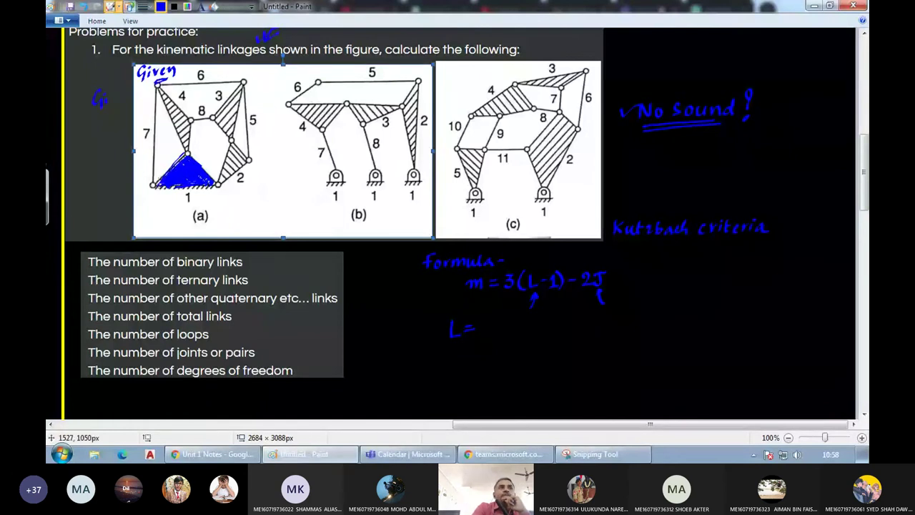
pyautogui.moveTo(157, 185); pyautogui.dragTo(167, 178)
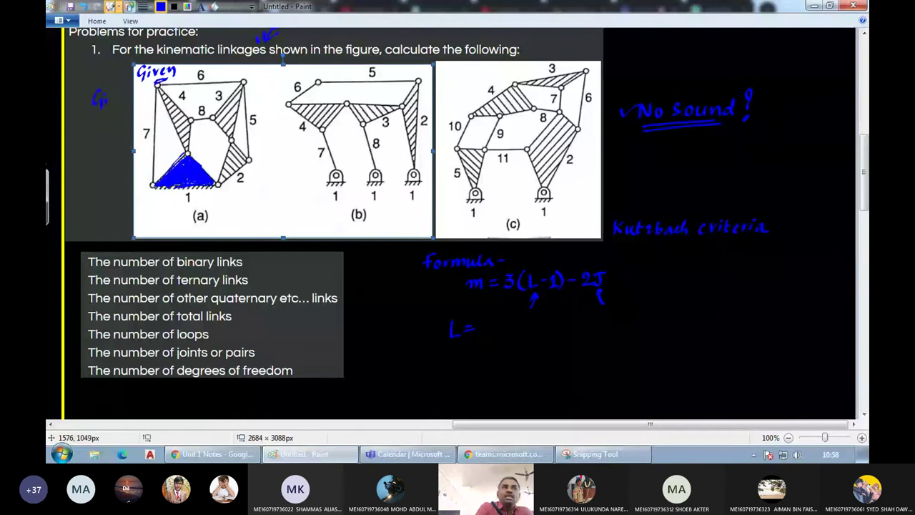
pyautogui.moveTo(237, 141); pyautogui.dragTo(229, 151)
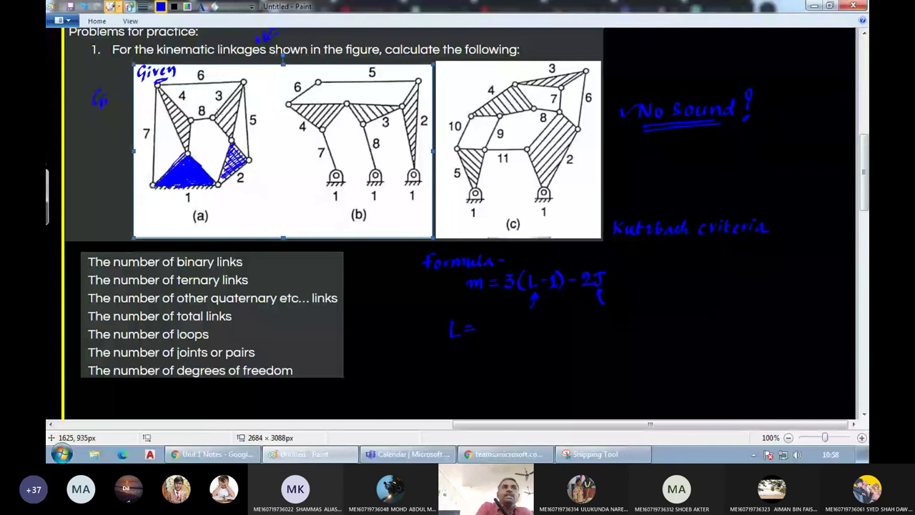
# Shade the link 3 and link 4 triangles solid blue, with a stroke along link 8.
pyautogui.moveTo(223, 108); pyautogui.dragTo(213, 121)
pyautogui.moveTo(243, 85); pyautogui.dragTo(216, 133)
pyautogui.moveTo(159, 86)
pyautogui.mouseDown()
pyautogui.moveTo(188, 138)
pyautogui.moveTo(177, 150)
pyautogui.mouseUp()
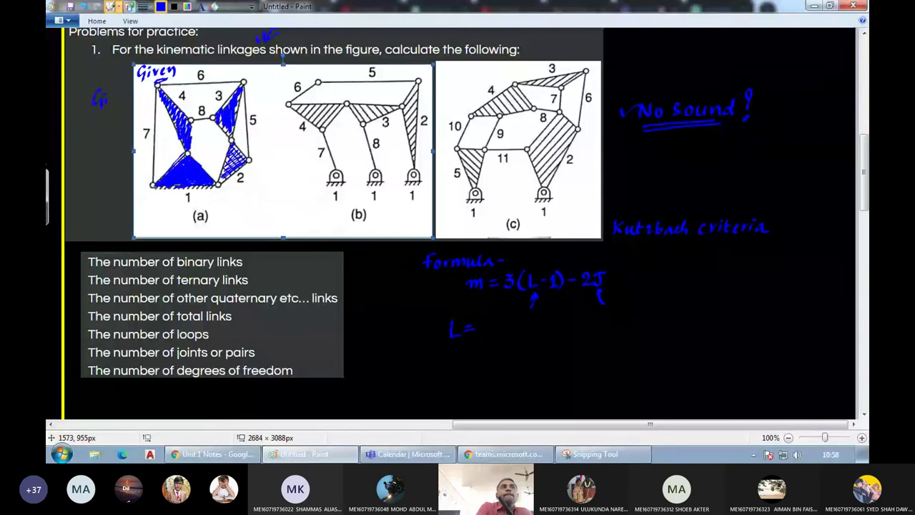
pyautogui.moveTo(180, 104); pyautogui.dragTo(178, 100)
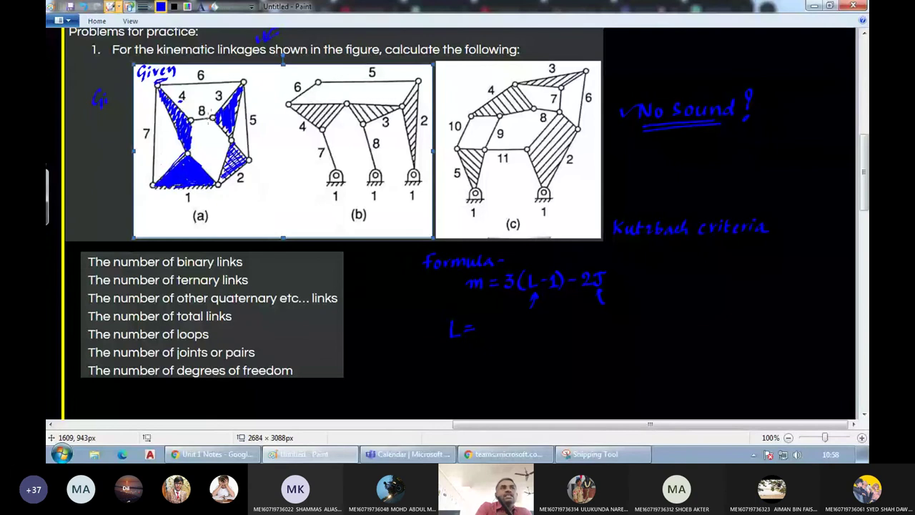
pyautogui.moveTo(192, 121); pyautogui.dragTo(213, 118)
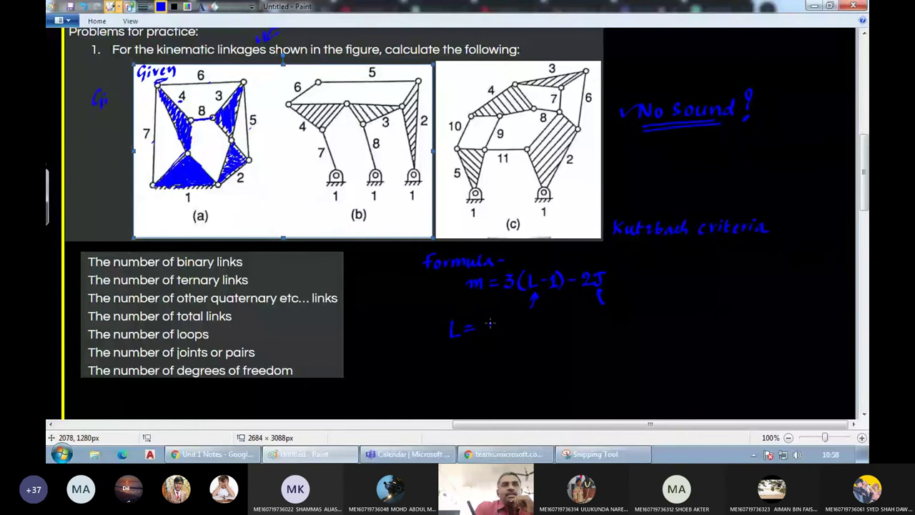
# Write 8 after 'L =', start the J line, and annotate link 8 in figure (a).
pyautogui.moveTo(490, 323); pyautogui.dragTo(488, 321)
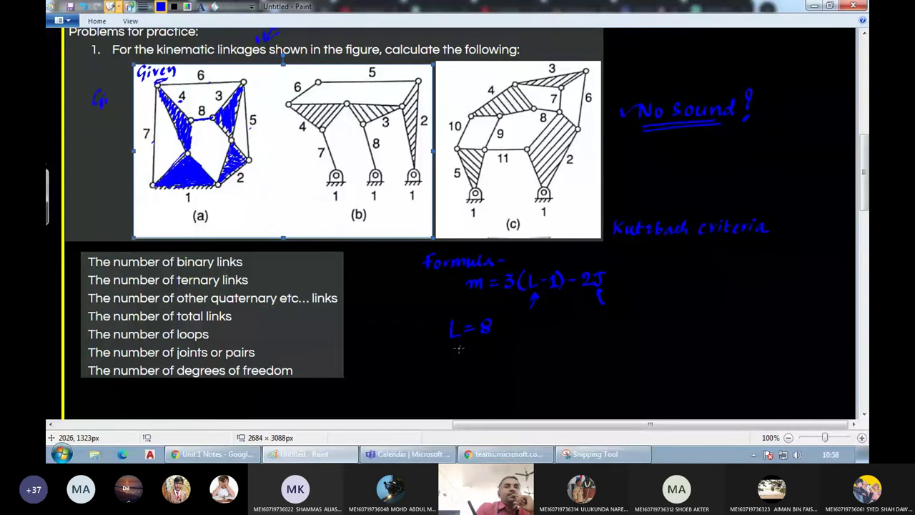
pyautogui.moveTo(459, 343); pyautogui.dragTo(451, 355)
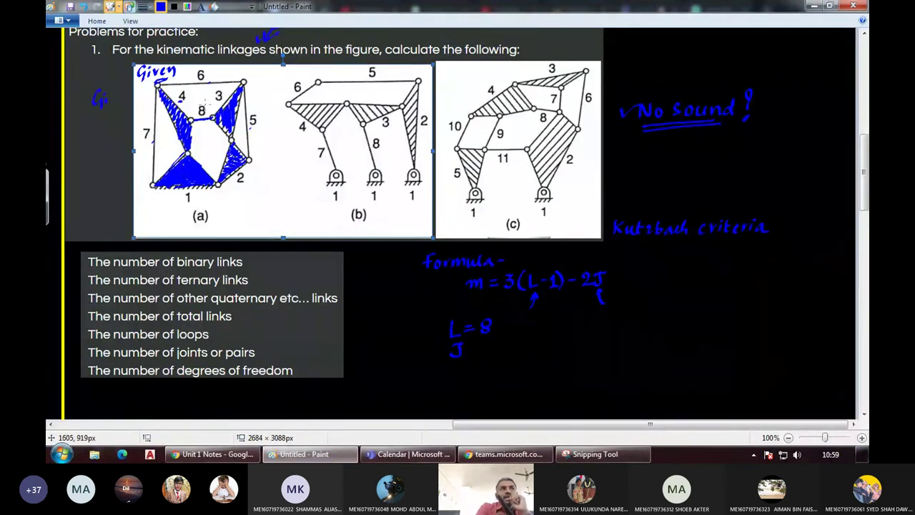
pyautogui.moveTo(206, 102)
pyautogui.mouseDown()
pyautogui.moveTo(199, 121)
pyautogui.moveTo(210, 114)
pyautogui.mouseUp()
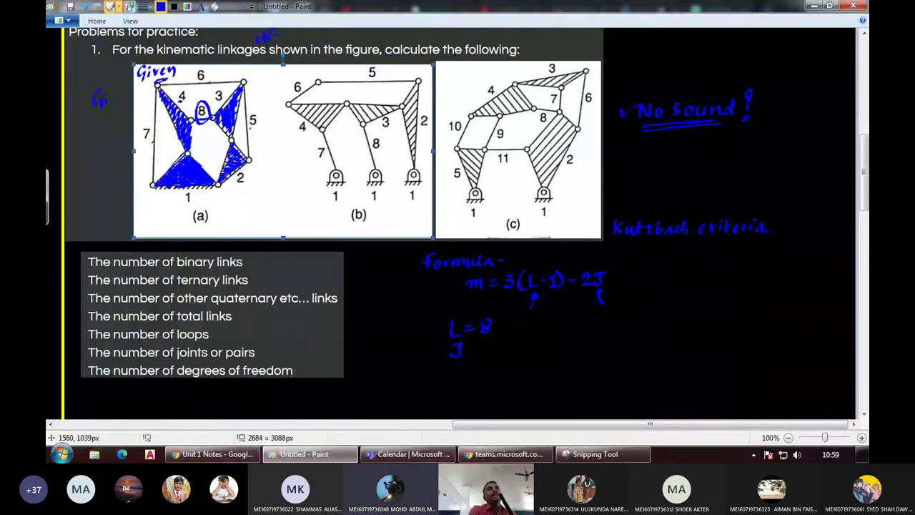
pyautogui.moveTo(201, 126)
pyautogui.mouseDown()
pyautogui.moveTo(203, 148)
pyautogui.moveTo(205, 137)
pyautogui.mouseUp()
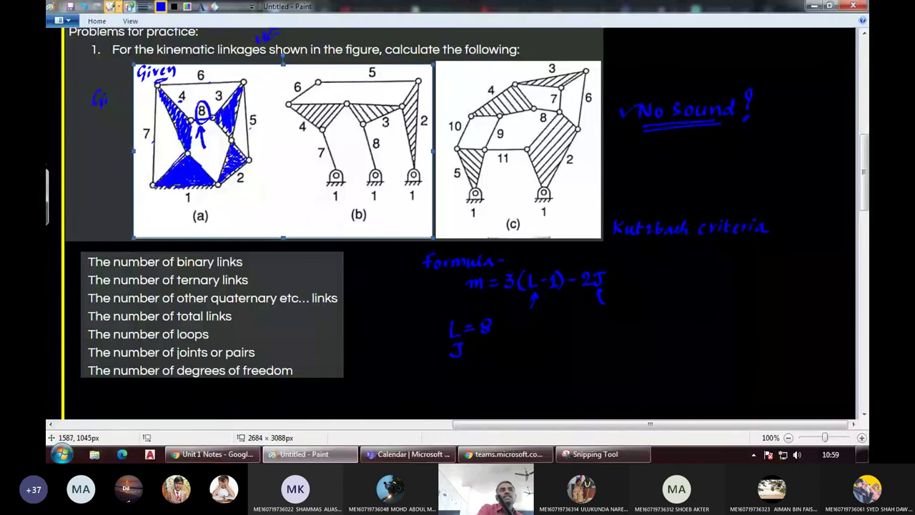
pyautogui.moveTo(207, 141); pyautogui.dragTo(216, 152)
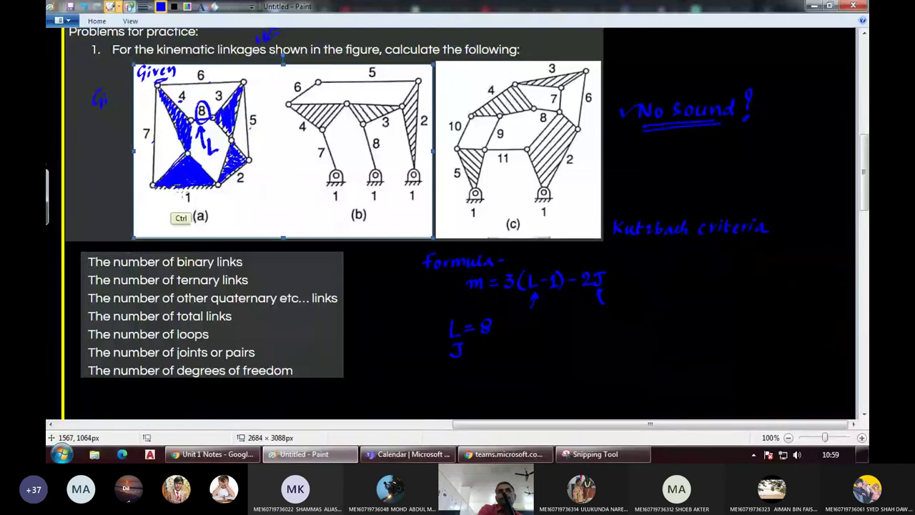
# Undo the link 8 annotations and complete the equals sign in 'J ='.
pyautogui.hotkey('ctrl', 'z')
pyautogui.hotkey('ctrl', 'z')
pyautogui.hotkey('ctrl', 'z')
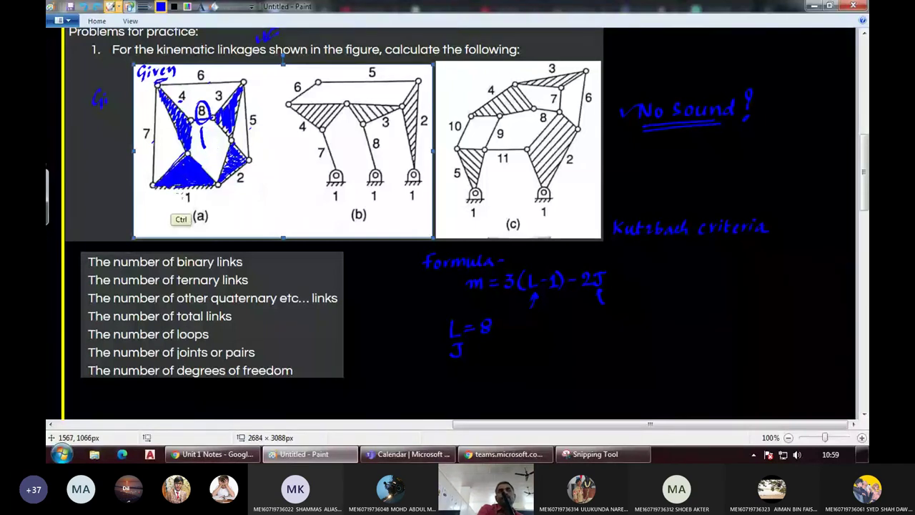
pyautogui.hotkey('ctrl', 'z')
pyautogui.hotkey('ctrl', 'z')
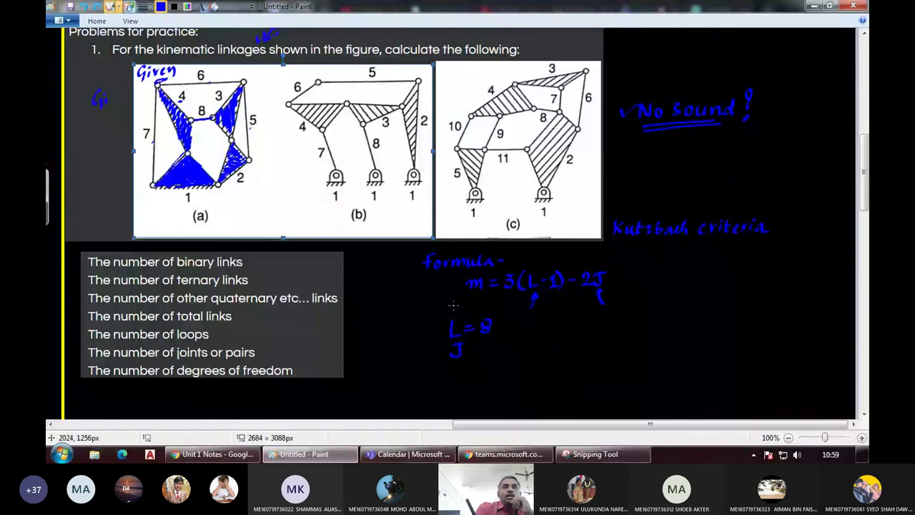
pyautogui.moveTo(470, 348); pyautogui.dragTo(478, 349)
pyautogui.moveTo(470, 353); pyautogui.dragTo(477, 353)
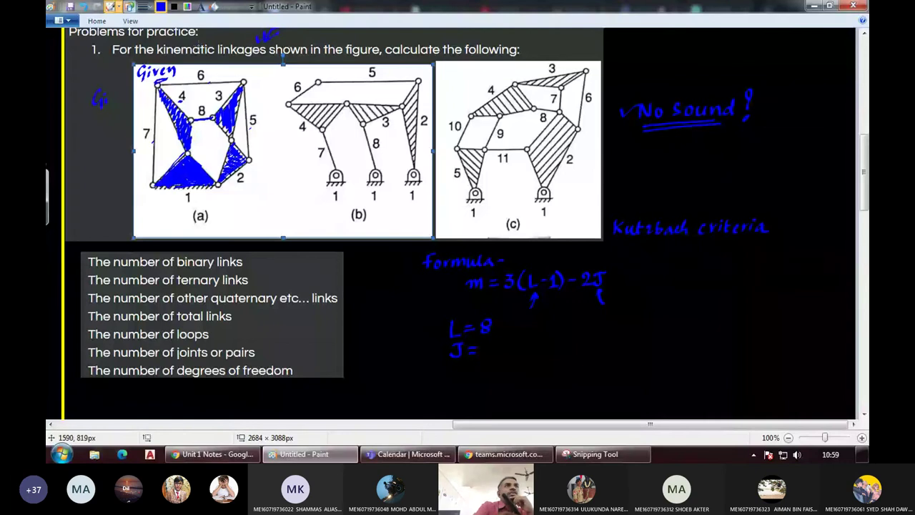
# Switch to yellow and trace over the handwritten 'L = 8' and 'J =' lines.
pyautogui.click(187, 7)
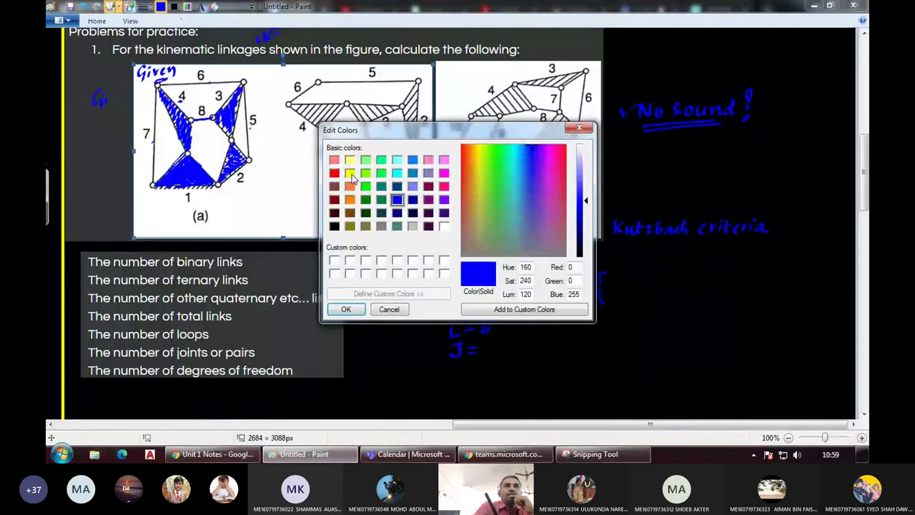
pyautogui.click(349, 173)
pyautogui.click(346, 309)
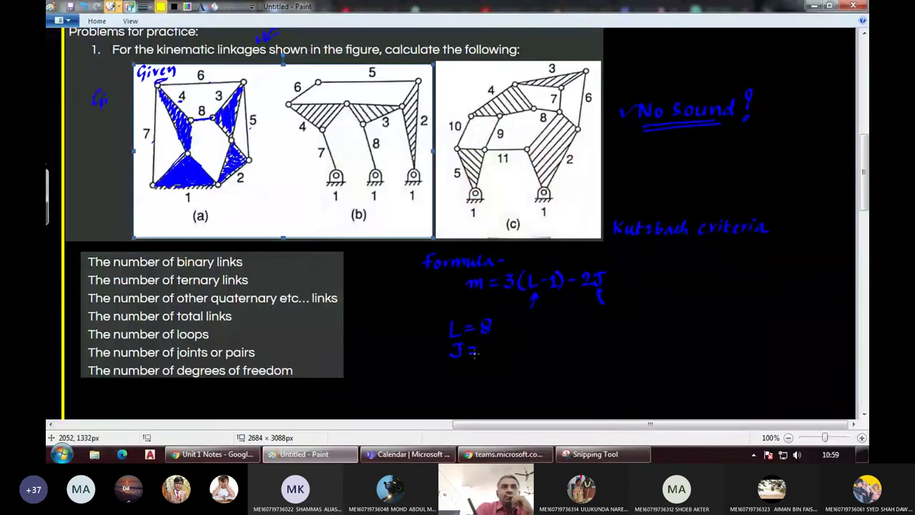
pyautogui.moveTo(452, 342); pyautogui.dragTo(460, 342)
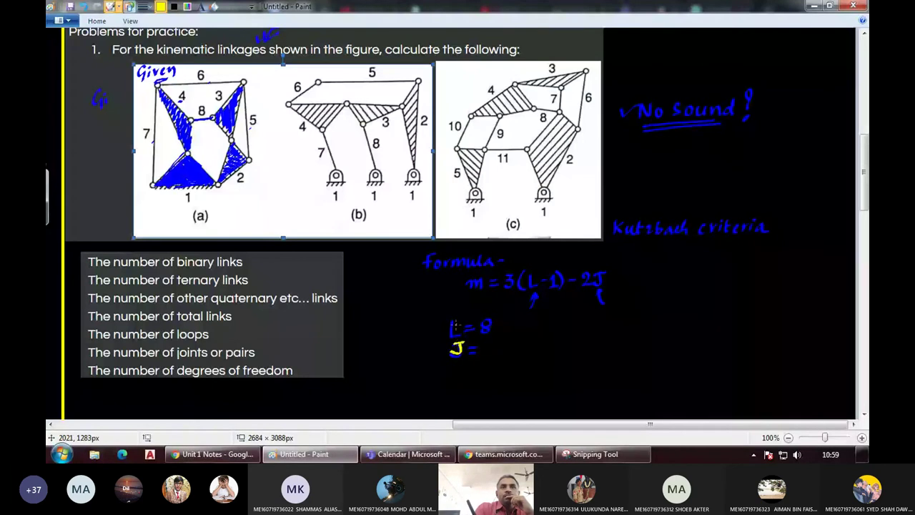
pyautogui.moveTo(455, 323); pyautogui.dragTo(461, 336)
pyautogui.moveTo(468, 327); pyautogui.dragTo(477, 330)
pyautogui.moveTo(488, 321); pyautogui.dragTo(487, 333)
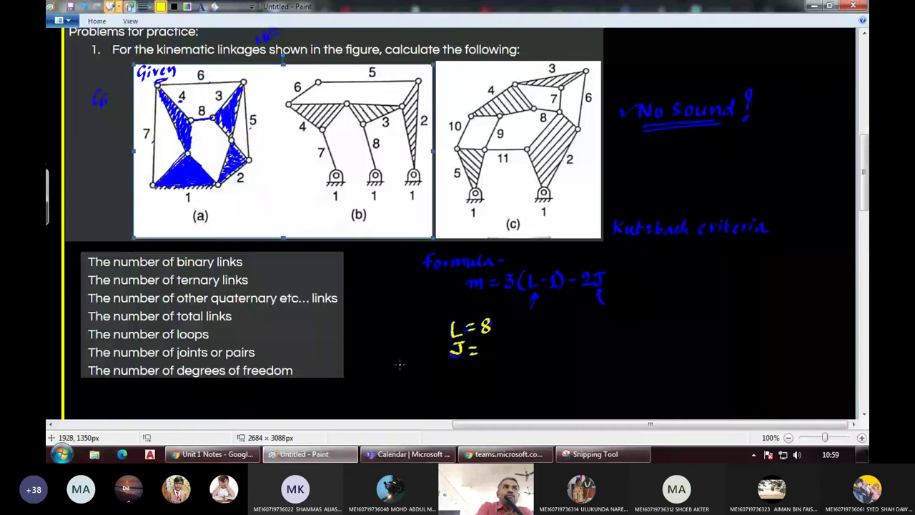
# Set the drawing colour to red in Edit Colors.
pyautogui.click(160, 8)
pyautogui.click(339, 175)
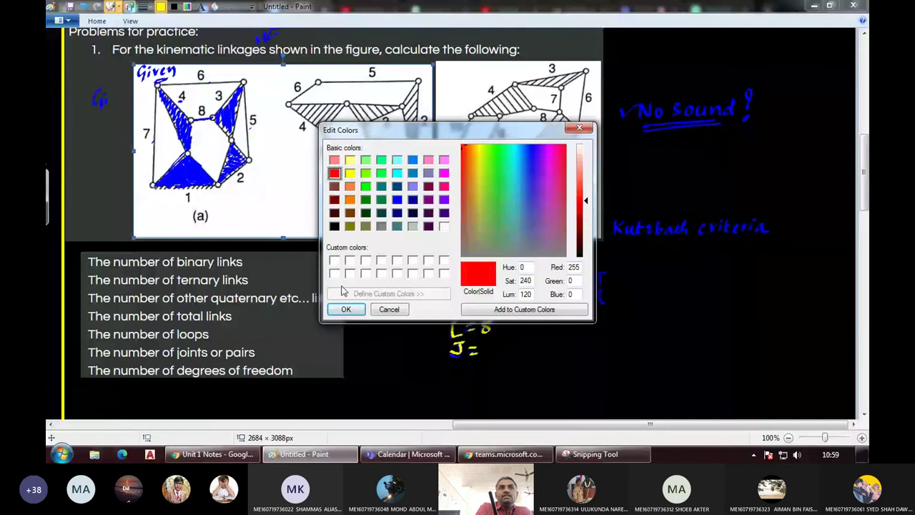
pyautogui.click(346, 306)
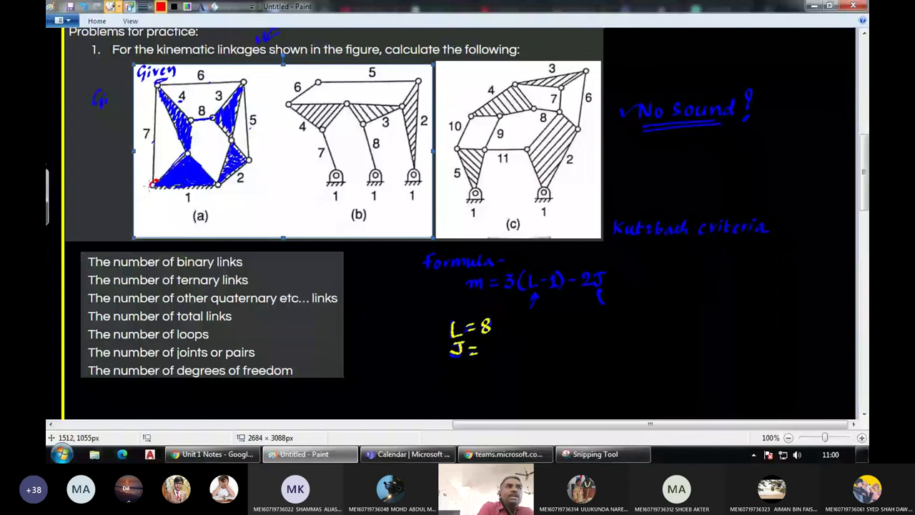
# Mark figure (a)'s lower-left, bottom-middle, right and top-right joints in red, labelled 1, 2, 3 and 4,5.
pyautogui.click(152, 185)
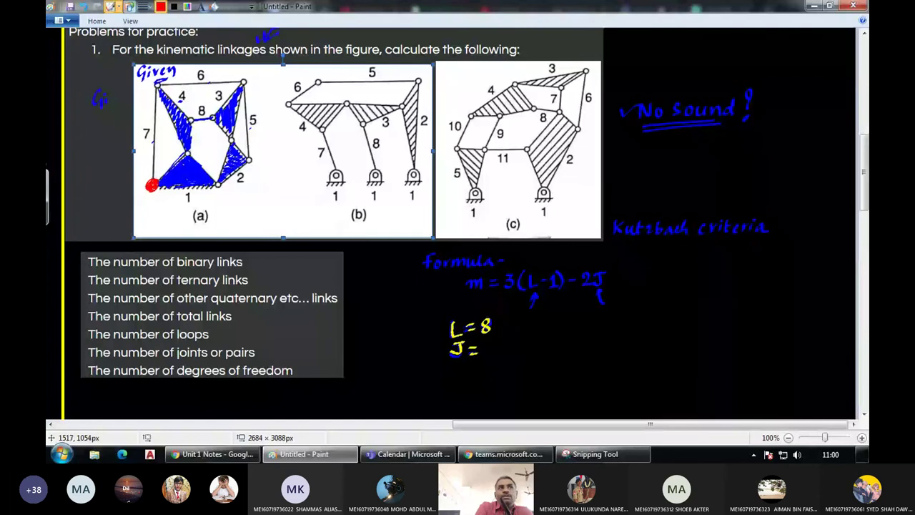
pyautogui.moveTo(143, 198); pyautogui.dragTo(147, 208)
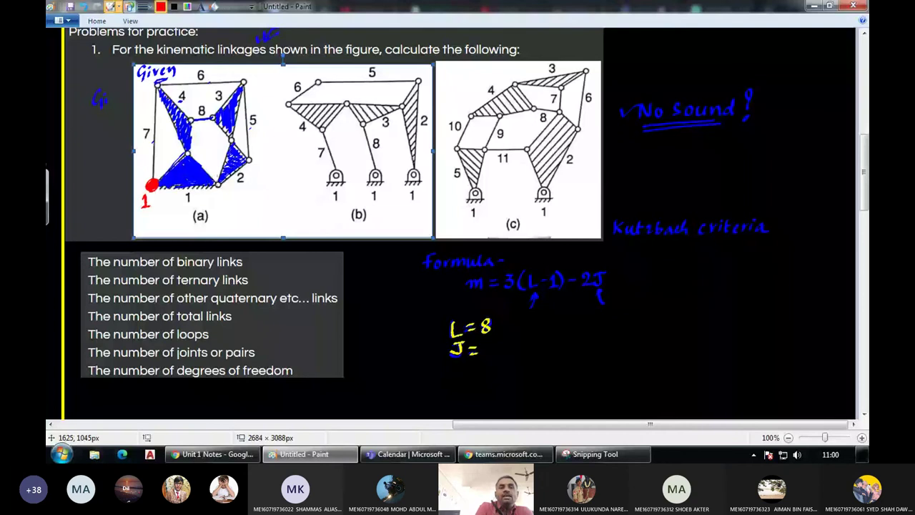
pyautogui.moveTo(219, 184); pyautogui.dragTo(216, 183)
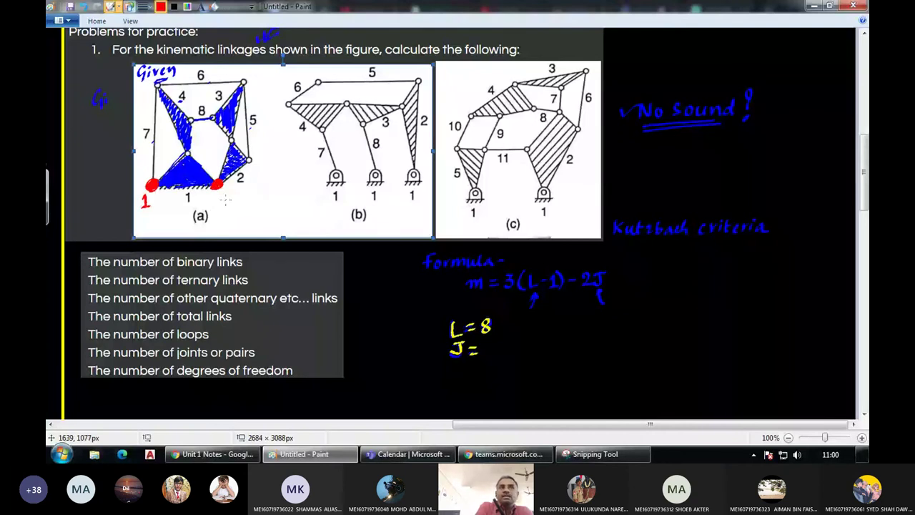
pyautogui.moveTo(218, 192); pyautogui.dragTo(226, 202)
pyautogui.moveTo(246, 158); pyautogui.dragTo(249, 161)
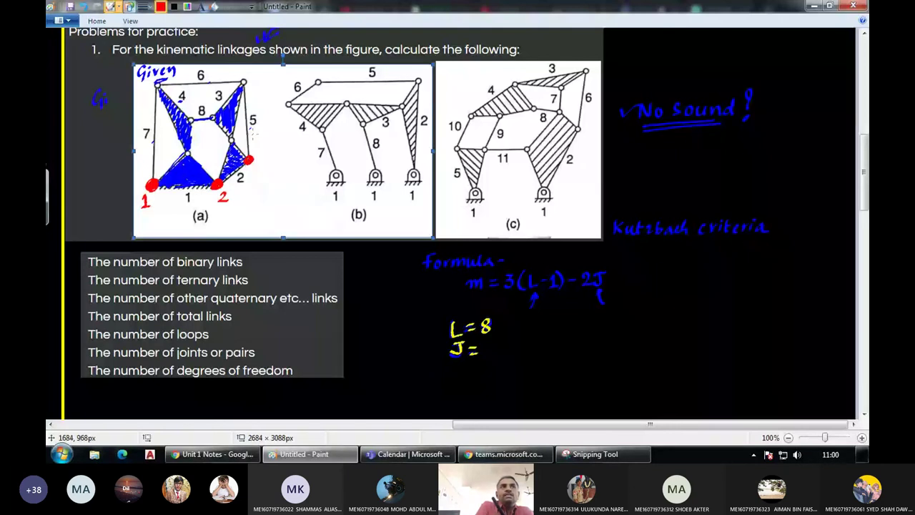
pyautogui.moveTo(257, 154); pyautogui.dragTo(255, 166)
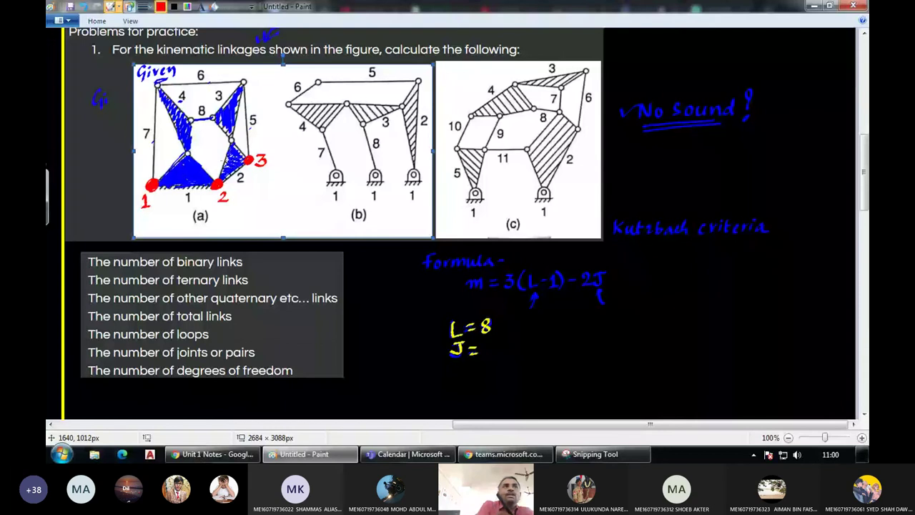
pyautogui.moveTo(242, 79); pyautogui.dragTo(245, 83)
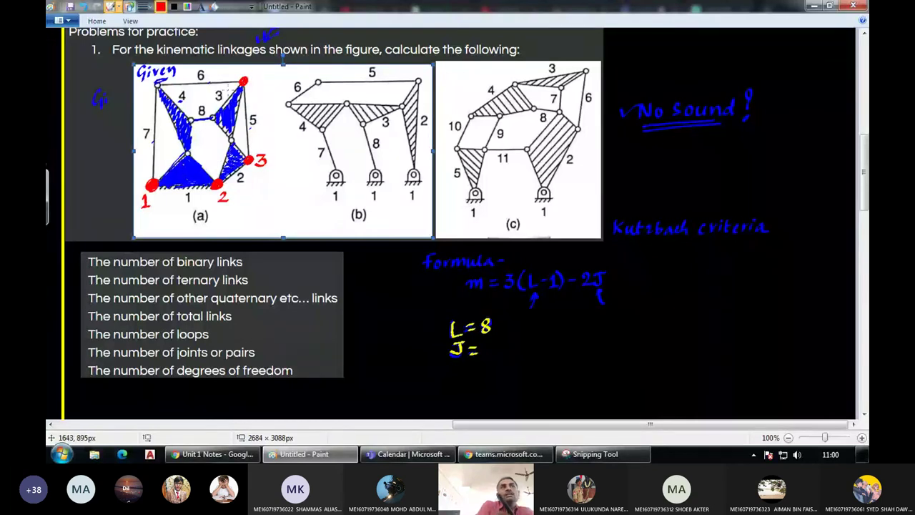
pyautogui.moveTo(246, 72)
pyautogui.mouseDown()
pyautogui.moveTo(241, 83)
pyautogui.moveTo(254, 76)
pyautogui.moveTo(236, 82)
pyautogui.mouseUp()
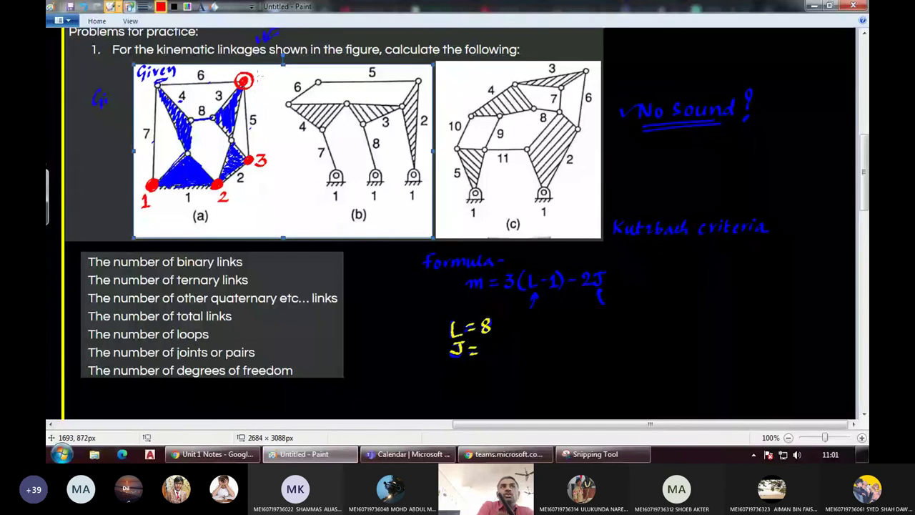
pyautogui.moveTo(259, 73)
pyautogui.mouseDown()
pyautogui.moveTo(266, 88)
pyautogui.moveTo(284, 72)
pyautogui.mouseUp()
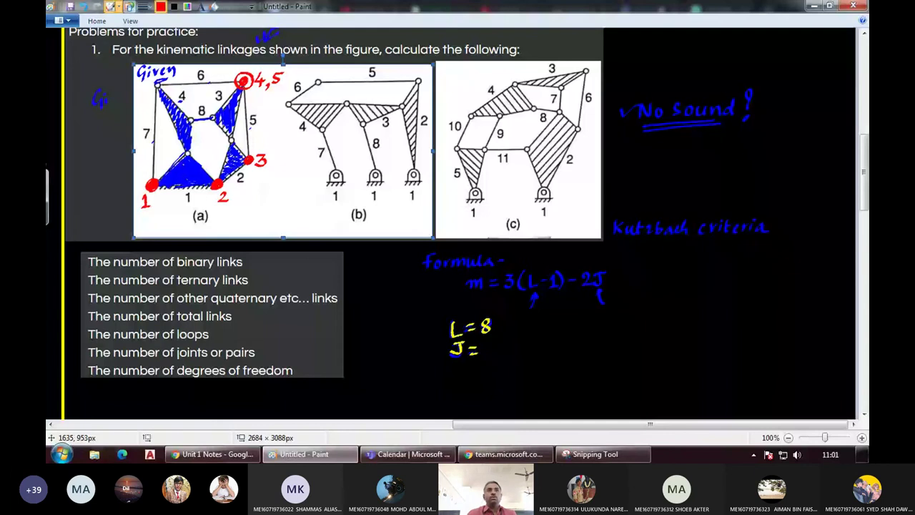
# Underline the 4,5 label, tick links 4 and 7, and number the top-left joint 6.
pyautogui.scroll(1, 458, 215)
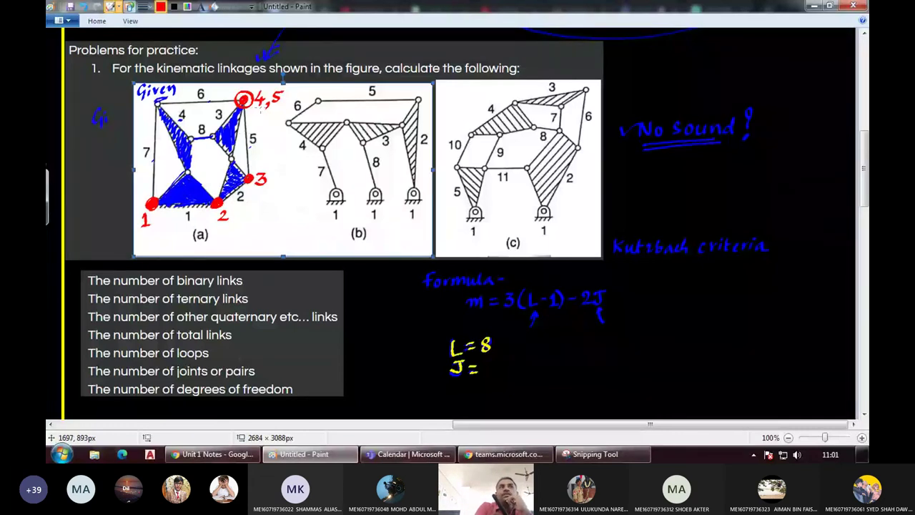
pyautogui.moveTo(256, 107); pyautogui.dragTo(286, 103)
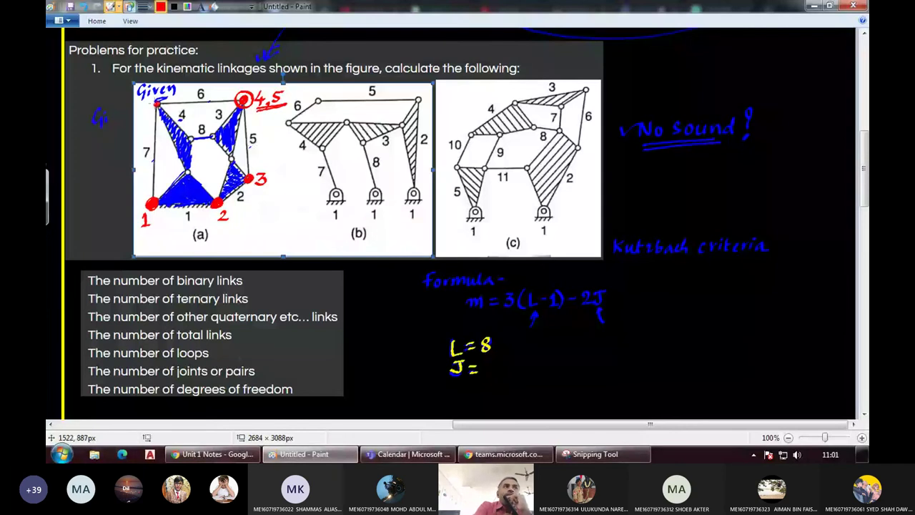
pyautogui.moveTo(156, 102); pyautogui.dragTo(159, 105)
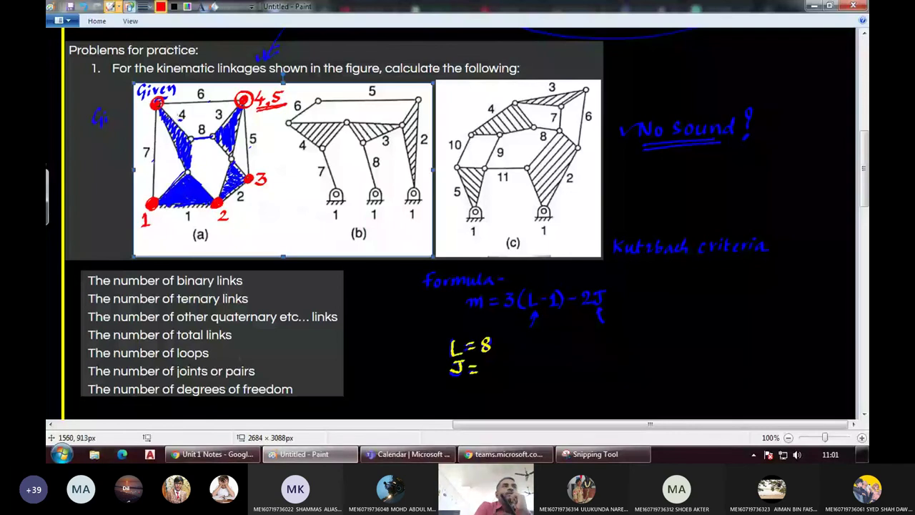
pyautogui.click(179, 117)
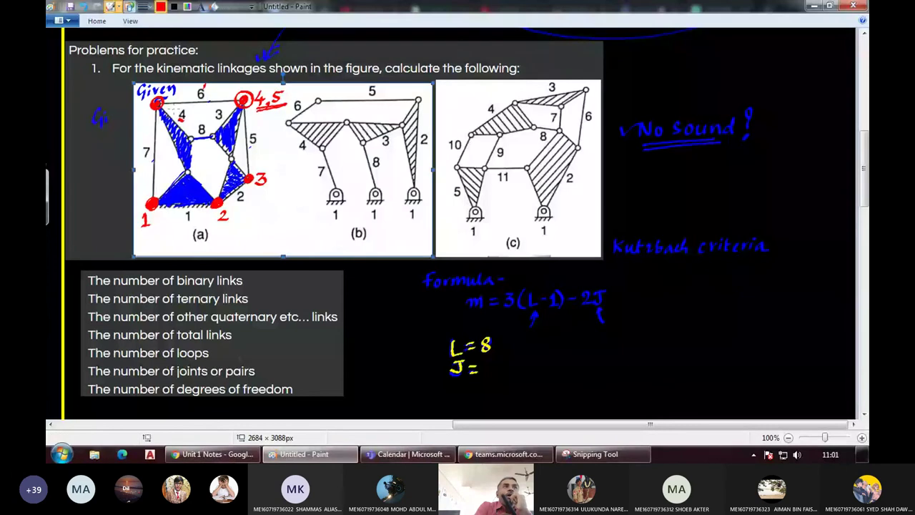
pyautogui.click(144, 140)
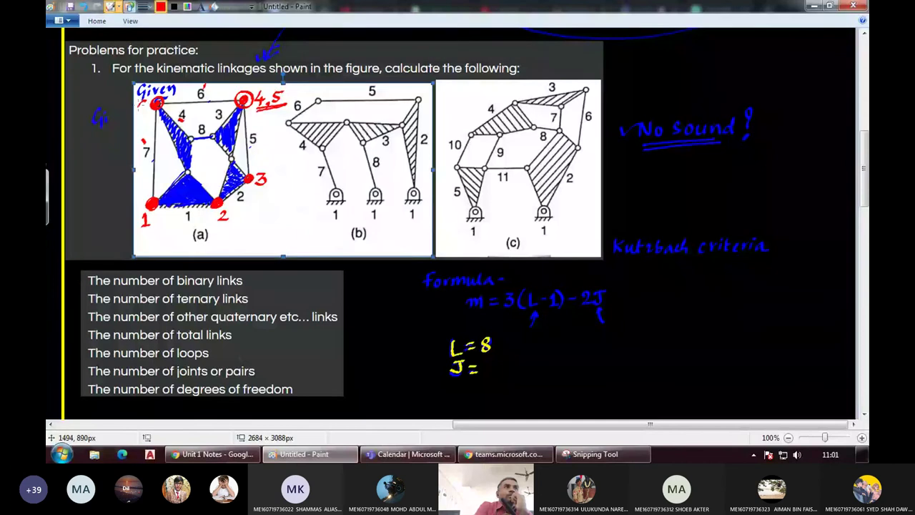
pyautogui.moveTo(143, 100); pyautogui.dragTo(140, 125)
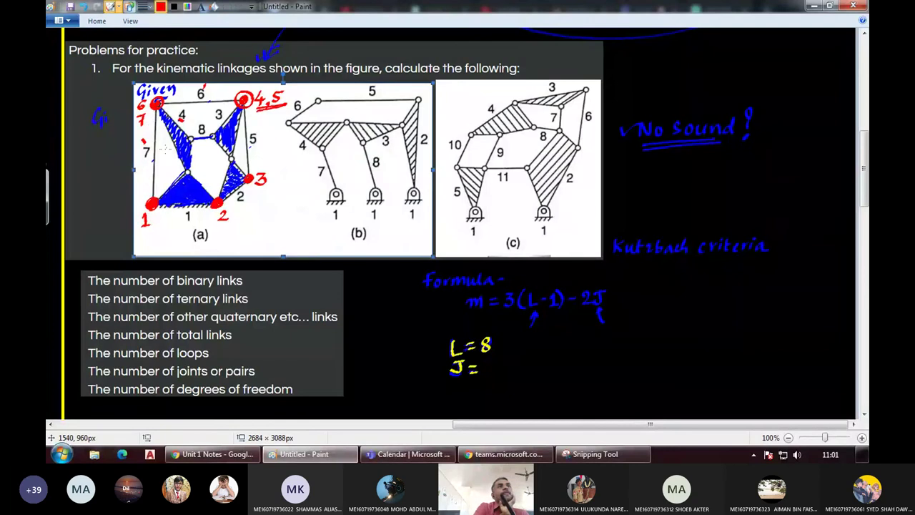
# Dot and number the remaining joints around link 8 as 8, 9, 10 and 11.
pyautogui.moveTo(188, 138); pyautogui.dragTo(192, 141)
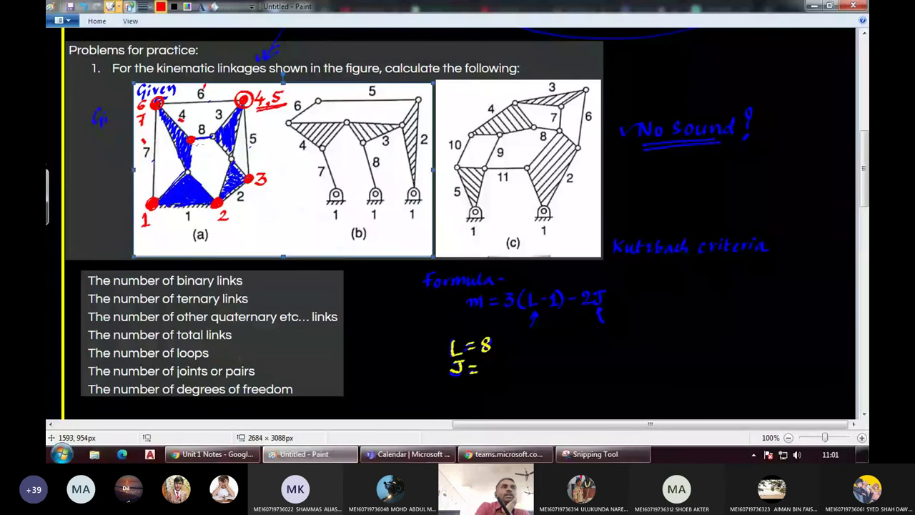
pyautogui.moveTo(199, 142); pyautogui.dragTo(197, 143)
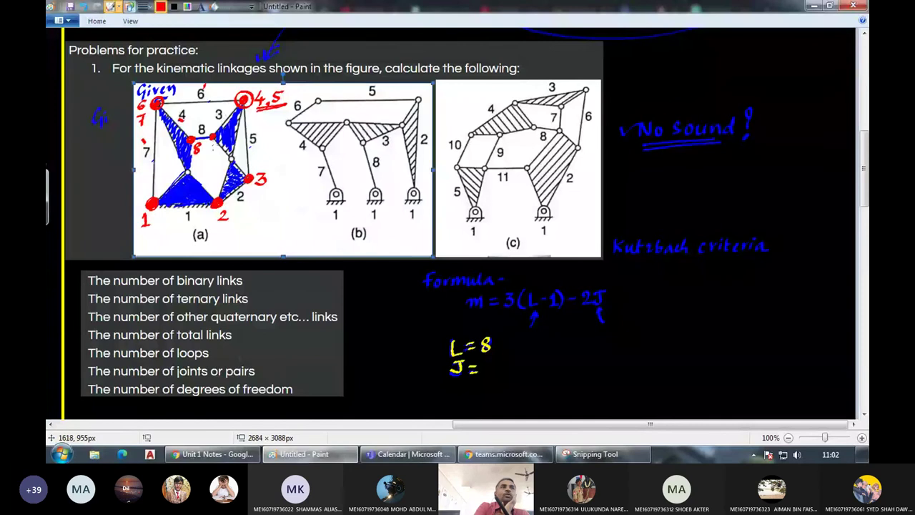
pyautogui.moveTo(212, 143)
pyautogui.mouseDown()
pyautogui.moveTo(209, 154)
pyautogui.moveTo(232, 161)
pyautogui.mouseUp()
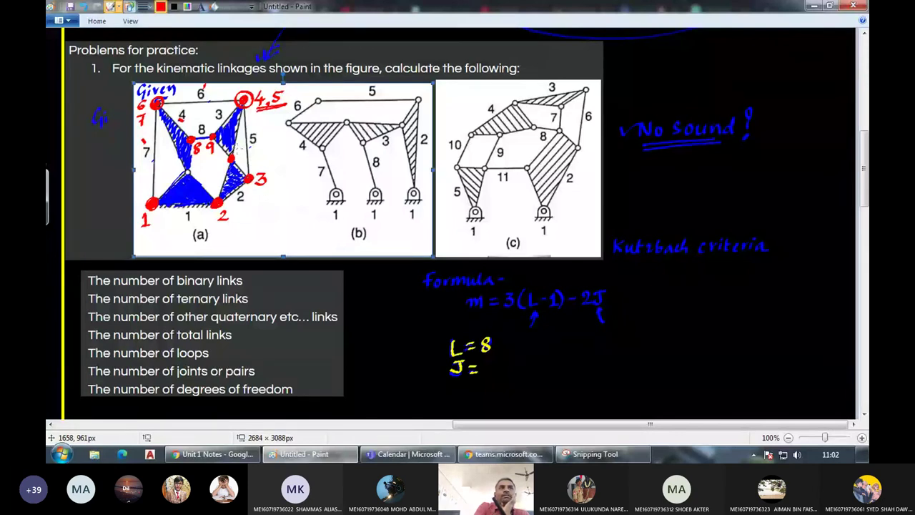
pyautogui.moveTo(236, 149); pyautogui.dragTo(234, 158)
pyautogui.moveTo(243, 148); pyautogui.dragTo(243, 149)
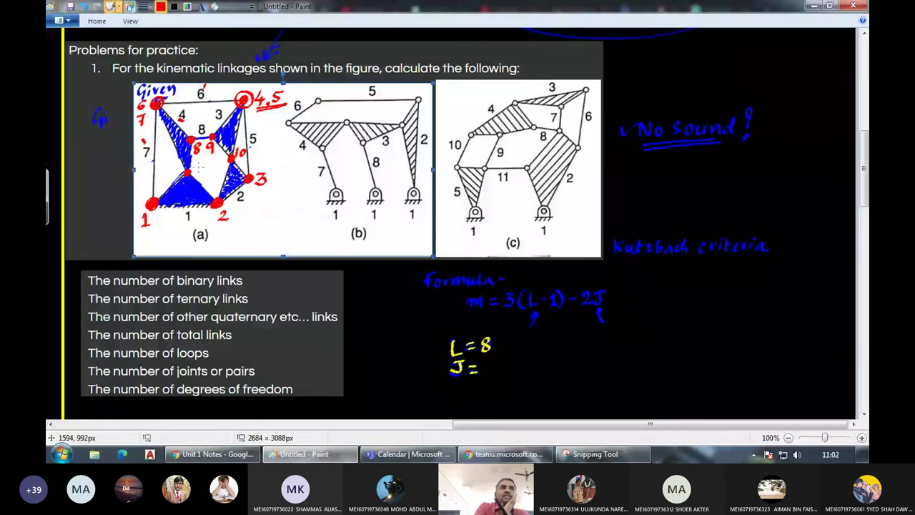
pyautogui.moveTo(198, 163); pyautogui.dragTo(198, 171)
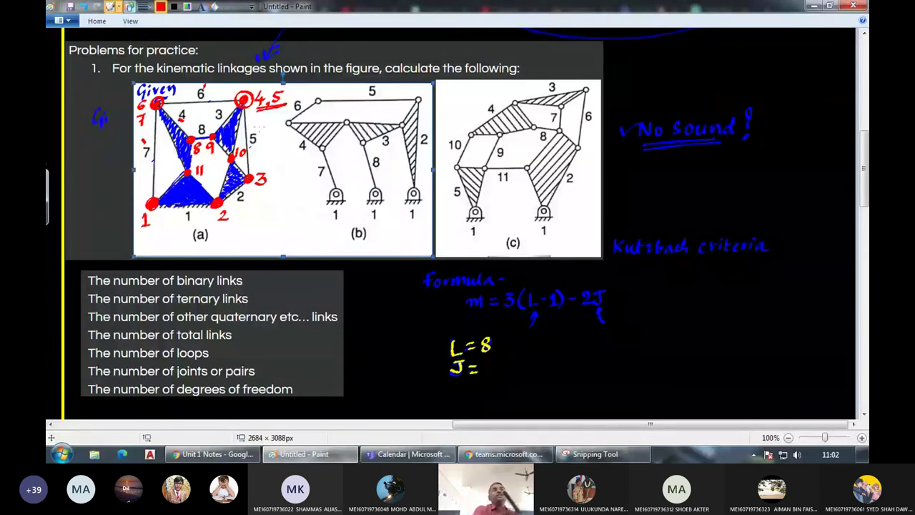
# Change the drawing colour to yellow.
pyautogui.click(187, 7)
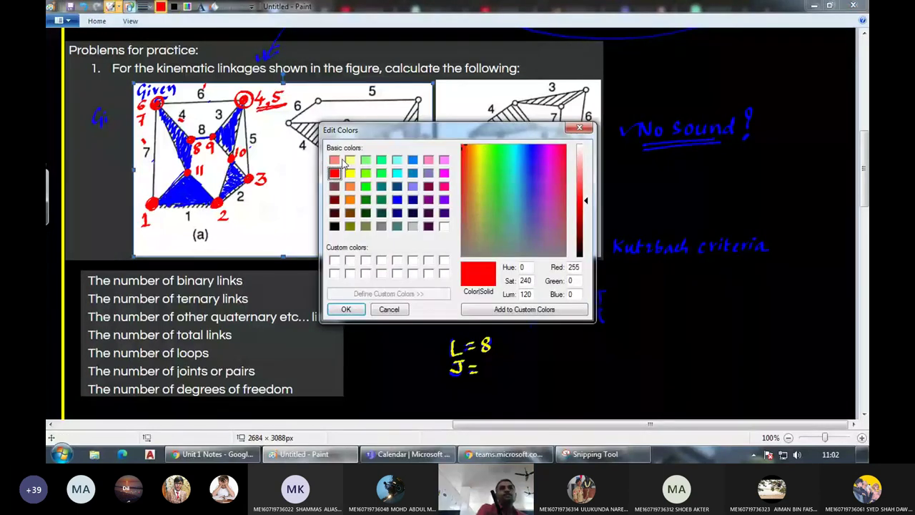
pyautogui.click(350, 172)
pyautogui.click(346, 309)
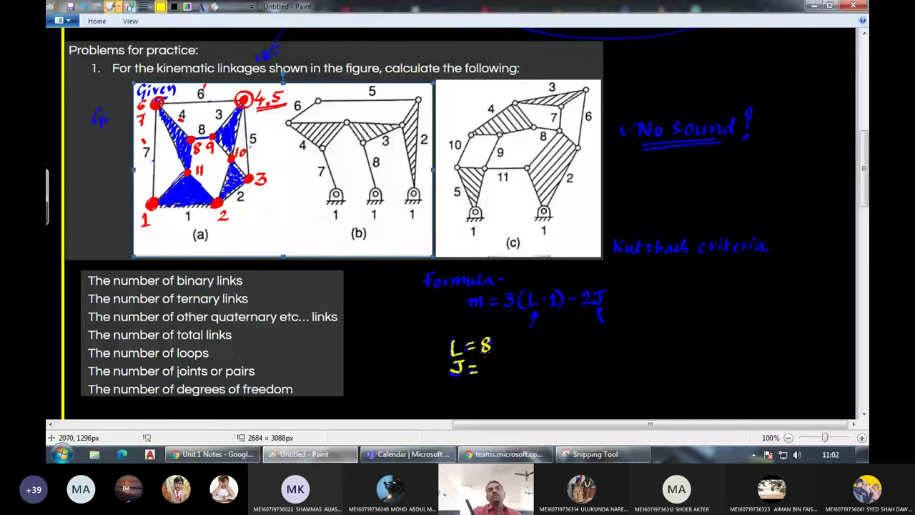
# Handwrite 11 after J = beneath L = 8.
pyautogui.moveTo(486, 358)
pyautogui.mouseDown()
pyautogui.moveTo(485, 373)
pyautogui.moveTo(493, 372)
pyautogui.mouseUp()
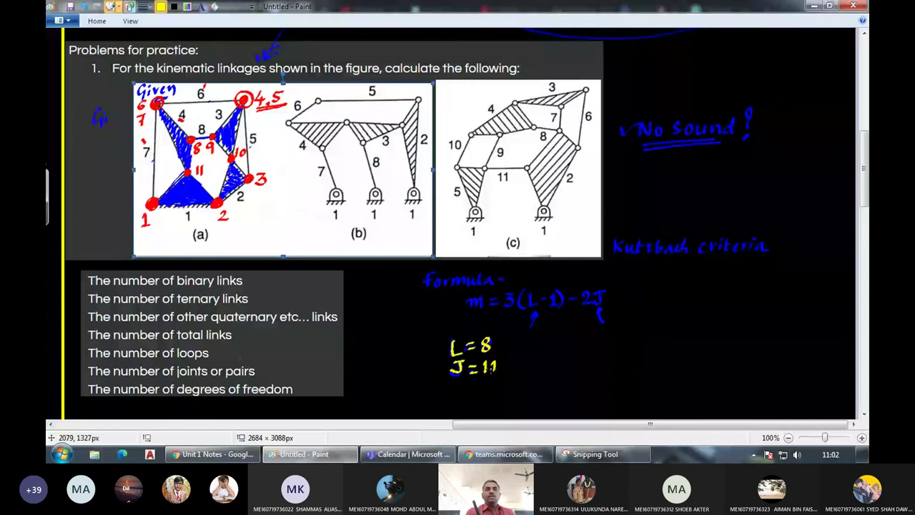
pyautogui.moveTo(494, 360); pyautogui.dragTo(493, 374)
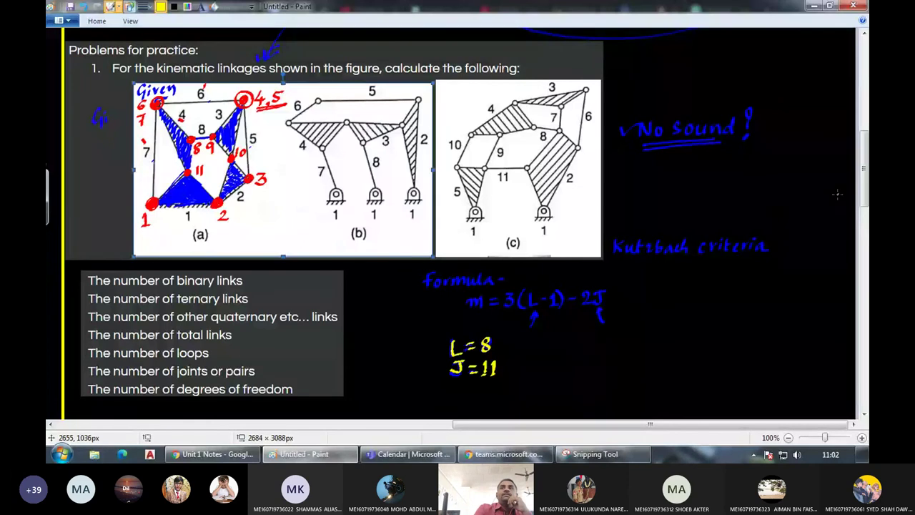
pyautogui.moveTo(865, 187); pyautogui.dragTo(866, 196)
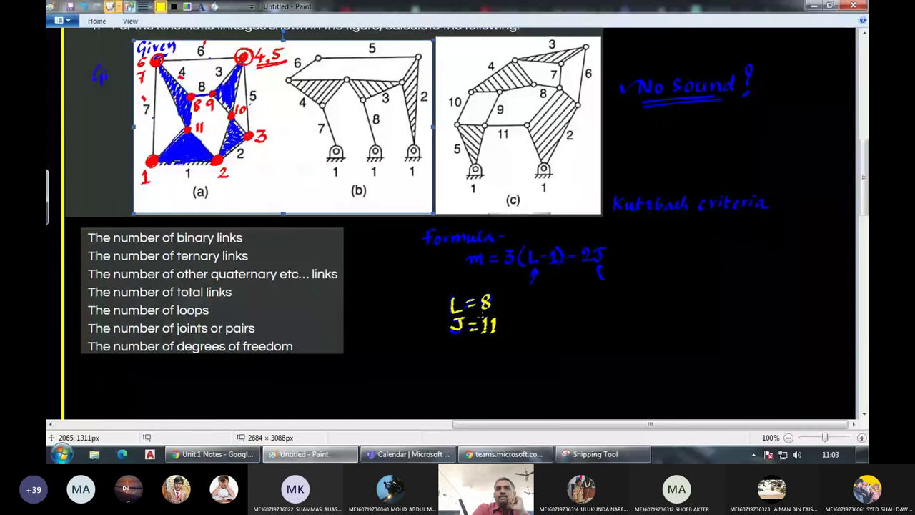
# Write m = 3(8-1) - 2x11 in yellow beside L = 8.
pyautogui.moveTo(525, 309); pyautogui.dragTo(537, 308)
pyautogui.moveTo(542, 304); pyautogui.dragTo(551, 303)
pyautogui.moveTo(543, 308); pyautogui.dragTo(562, 312)
pyautogui.moveTo(576, 300)
pyautogui.mouseDown()
pyautogui.moveTo(575, 314)
pyautogui.moveTo(586, 302)
pyautogui.moveTo(598, 308)
pyautogui.mouseUp()
pyautogui.moveTo(605, 300)
pyautogui.mouseDown()
pyautogui.moveTo(606, 314)
pyautogui.moveTo(647, 308)
pyautogui.mouseUp()
pyautogui.moveTo(655, 301); pyautogui.dragTo(667, 307)
pyautogui.moveTo(675, 296); pyautogui.dragTo(675, 306)
# Add the second line = 21 - 22, undoing a stray dash after 2x11.
pyautogui.moveTo(543, 339); pyautogui.dragTo(551, 338)
pyautogui.moveTo(542, 344); pyautogui.dragTo(602, 333)
pyautogui.moveTo(609, 327)
pyautogui.mouseDown()
pyautogui.moveTo(619, 338)
pyautogui.moveTo(627, 328)
pyautogui.moveTo(633, 338)
pyautogui.mouseUp()
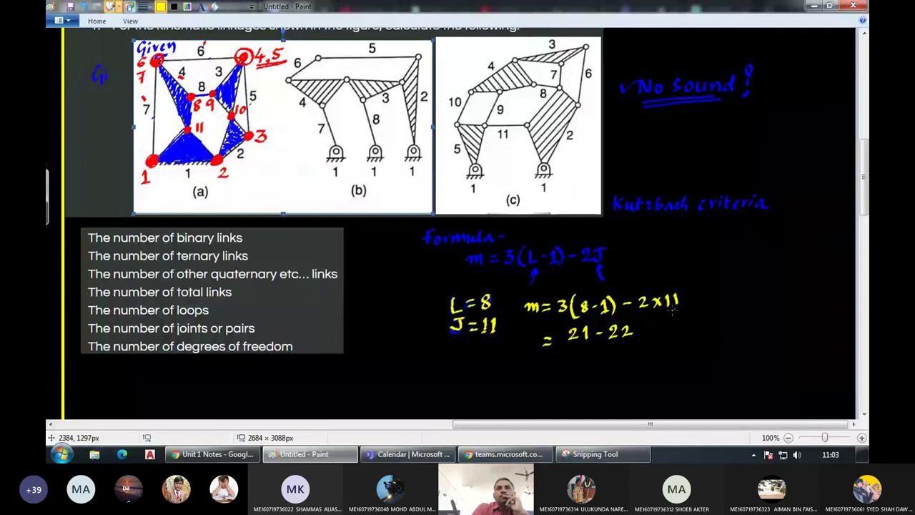
pyautogui.moveTo(691, 301)
pyautogui.mouseDown()
pyautogui.moveTo(715, 296)
pyautogui.moveTo(707, 309)
pyautogui.mouseUp()
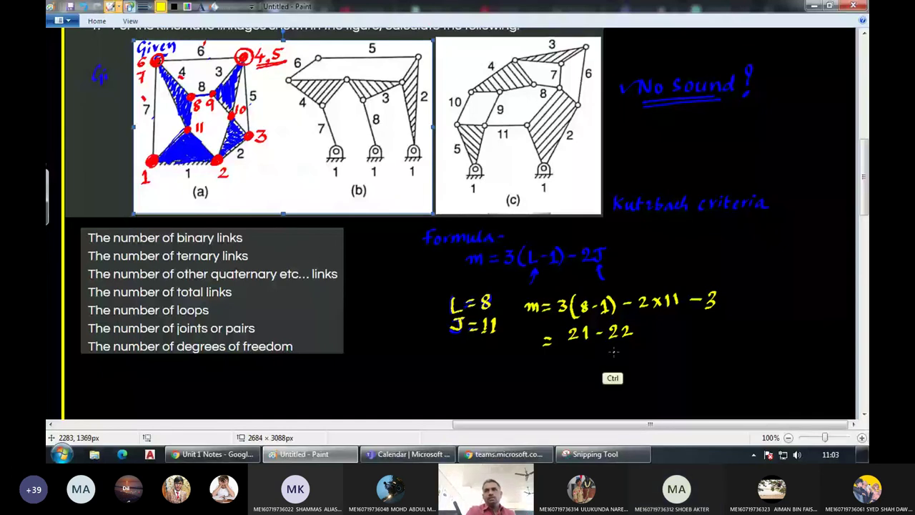
pyautogui.hotkey('ctrl', 'z')
pyautogui.hotkey('ctrl', 'z')
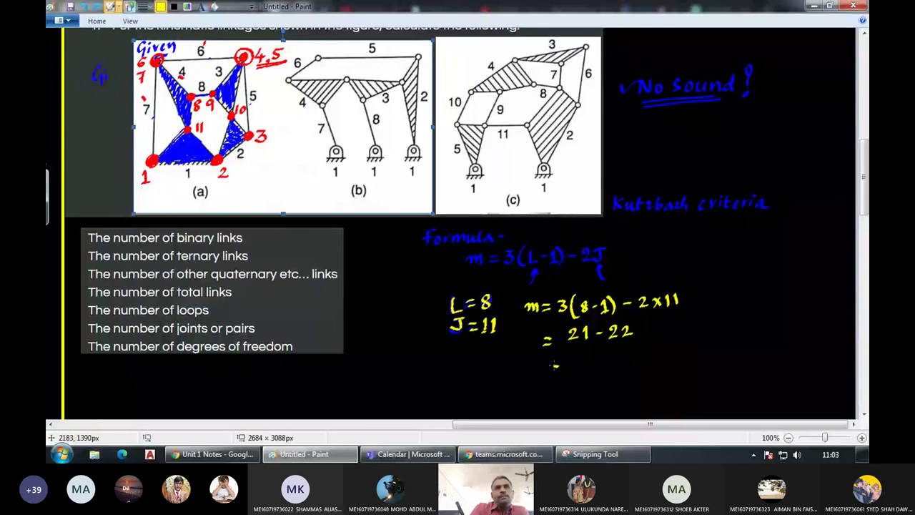
# Write the final result = -1 on the third line of working.
pyautogui.moveTo(553, 365); pyautogui.dragTo(561, 365)
pyautogui.moveTo(552, 370); pyautogui.dragTo(561, 371)
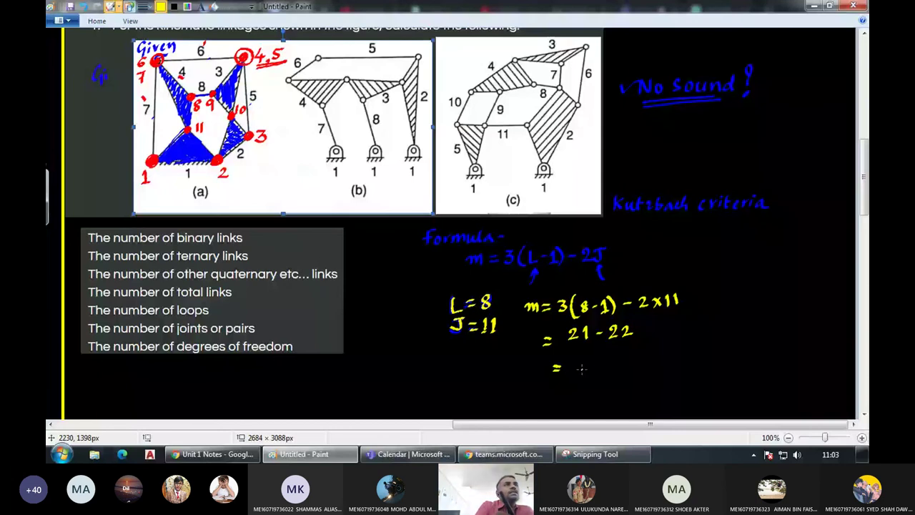
pyautogui.moveTo(580, 368); pyautogui.dragTo(587, 368)
pyautogui.moveTo(591, 359); pyautogui.dragTo(593, 372)
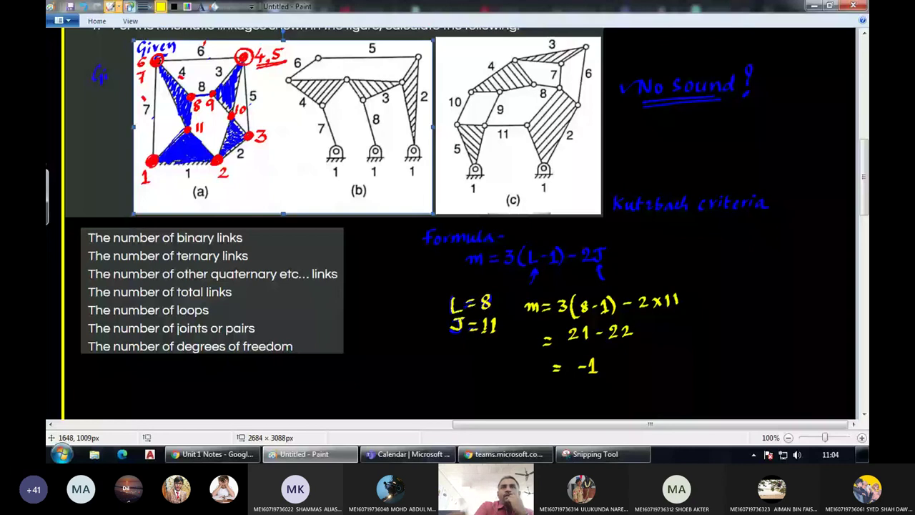
pyautogui.scroll(-3, 863, 229)
pyautogui.moveTo(863, 229); pyautogui.dragTo(865, 207)
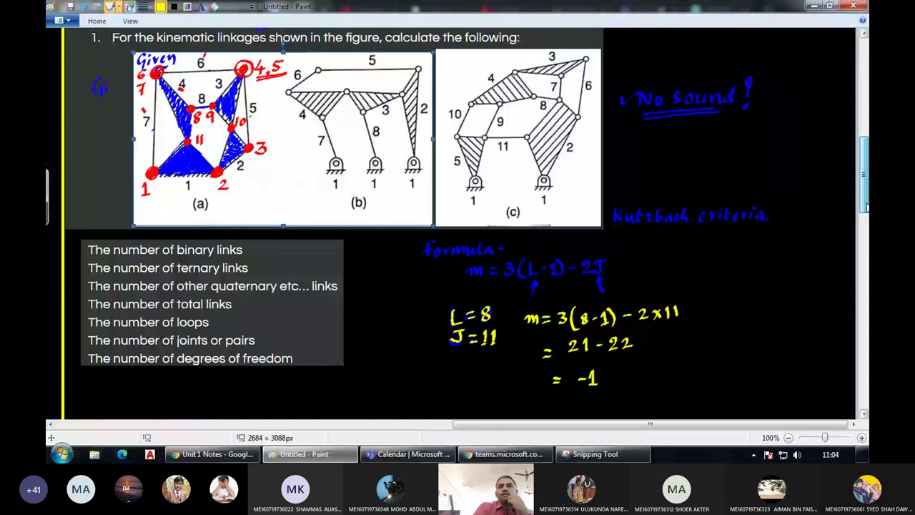
# Box-select figure (b), copy it, and paste it into the empty black area further down.
pyautogui.scroll(-1, 865, 210)
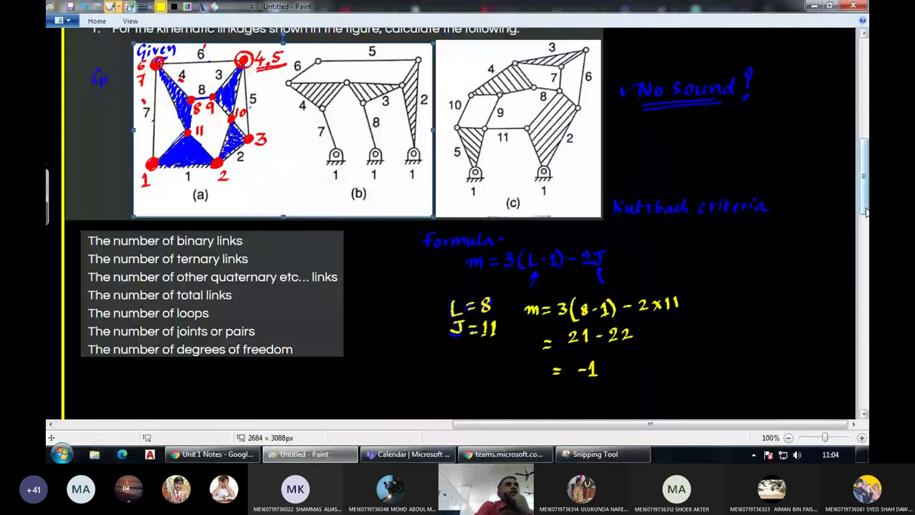
pyautogui.scroll(3, 458, 143)
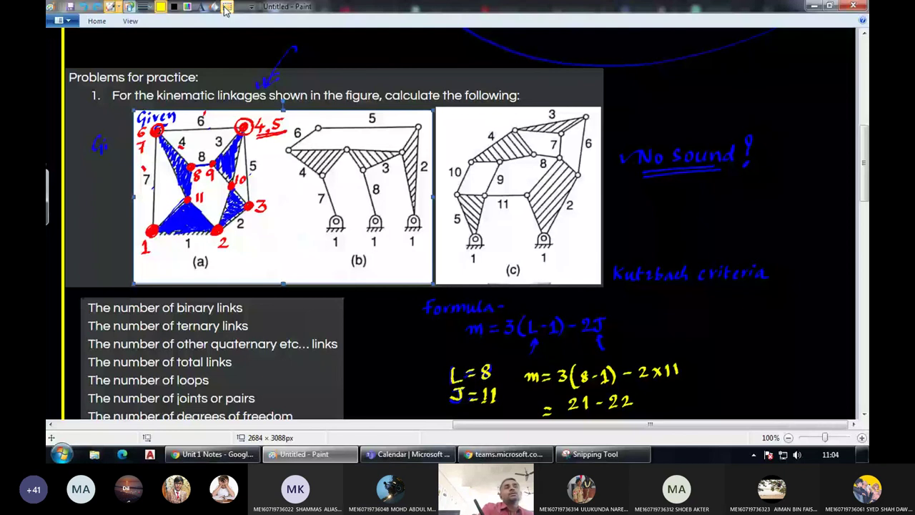
pyautogui.click(225, 9)
pyautogui.moveTo(286, 111); pyautogui.dragTo(433, 270)
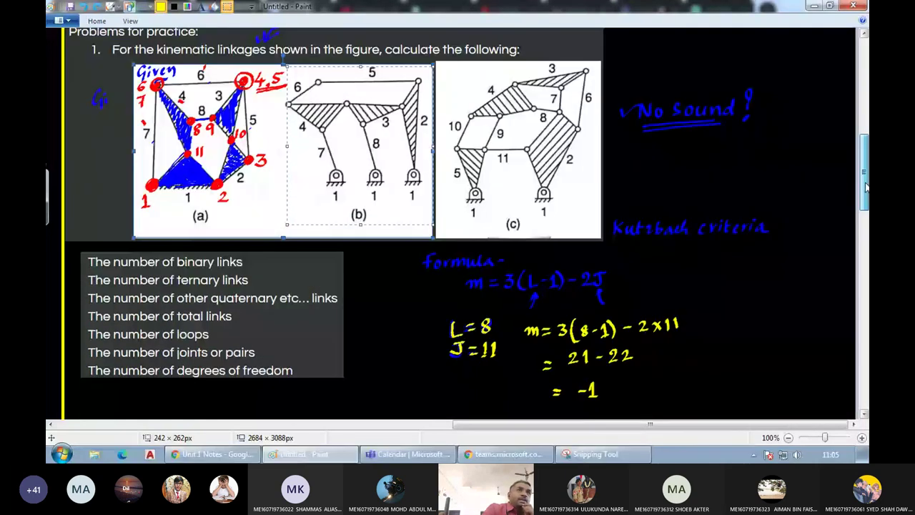
pyautogui.moveTo(867, 177); pyautogui.dragTo(866, 187)
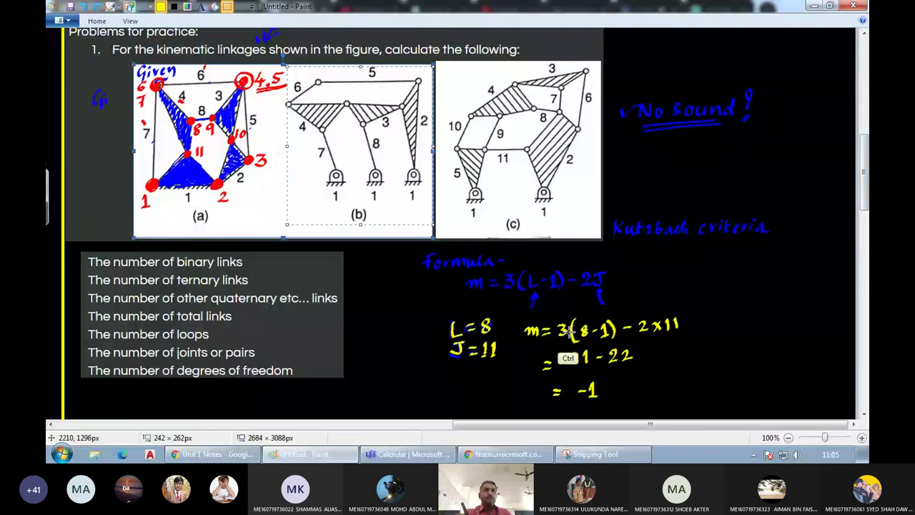
pyautogui.scroll(-4, 686, 252)
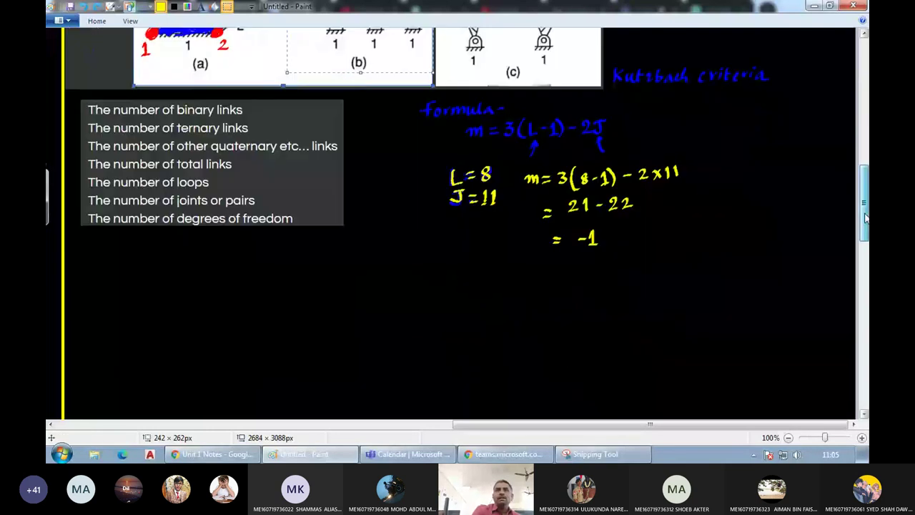
pyautogui.scroll(-4, 687, 252)
pyautogui.scroll(-3, 686, 252)
pyautogui.hotkey('ctrl', 'v')
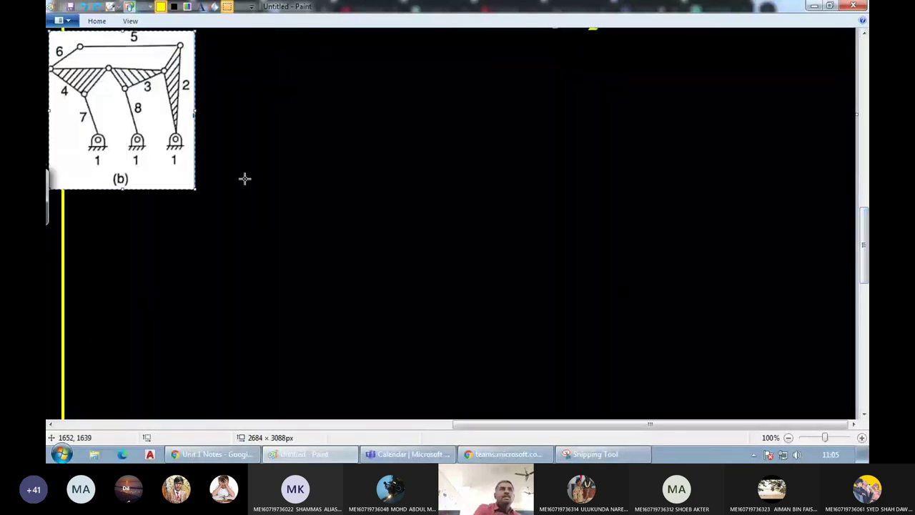
# Shift the pasted figure (b) right and down and invert its colours.
pyautogui.moveTo(138, 116); pyautogui.dragTo(175, 137)
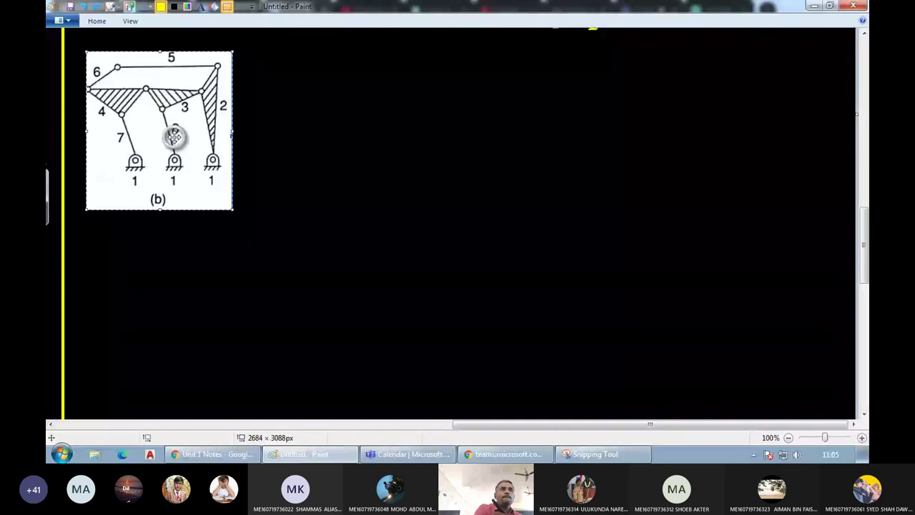
pyautogui.rightClick(174, 137)
pyautogui.click(215, 268)
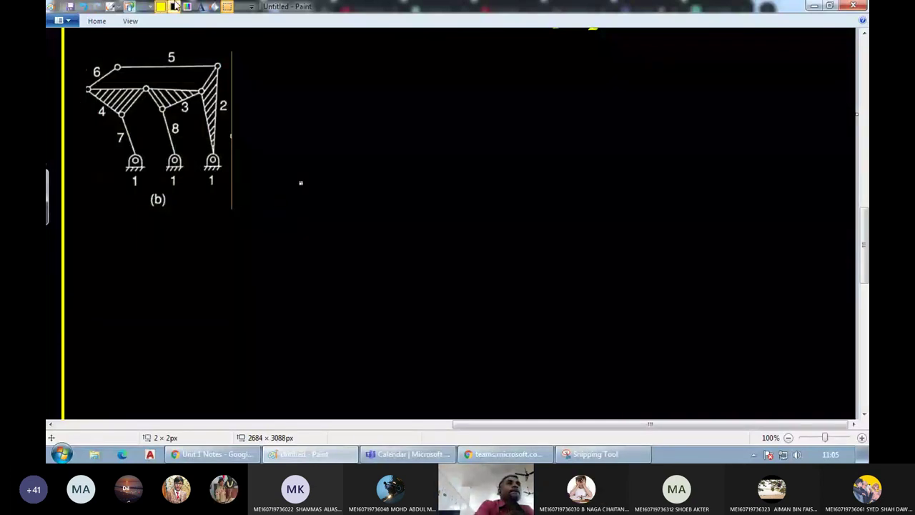
pyautogui.click(110, 7)
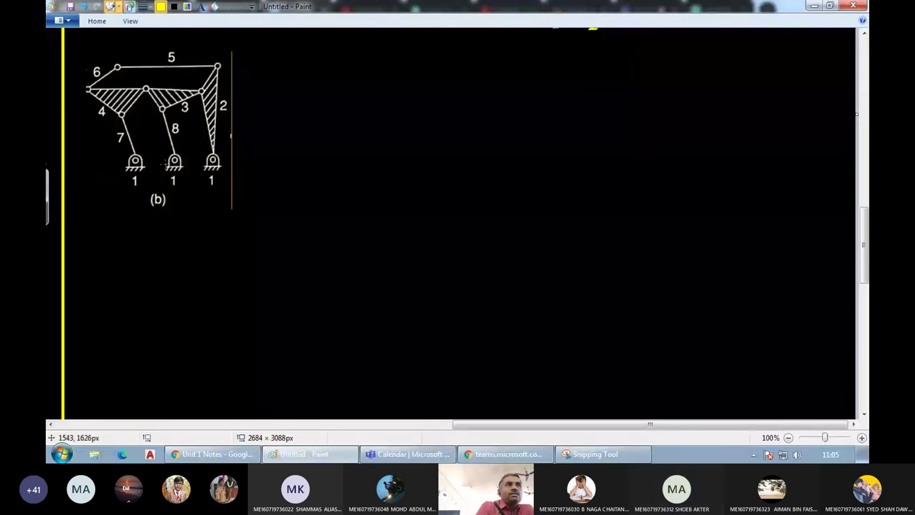
# Highlight the three ground supports yellow, brace them labelled Frame, then switch to Teams.
pyautogui.moveTo(166, 166); pyautogui.dragTo(225, 167)
pyautogui.moveTo(122, 169); pyautogui.dragTo(145, 169)
pyautogui.moveTo(165, 171); pyautogui.dragTo(187, 171)
pyautogui.moveTo(203, 172); pyautogui.dragTo(212, 173)
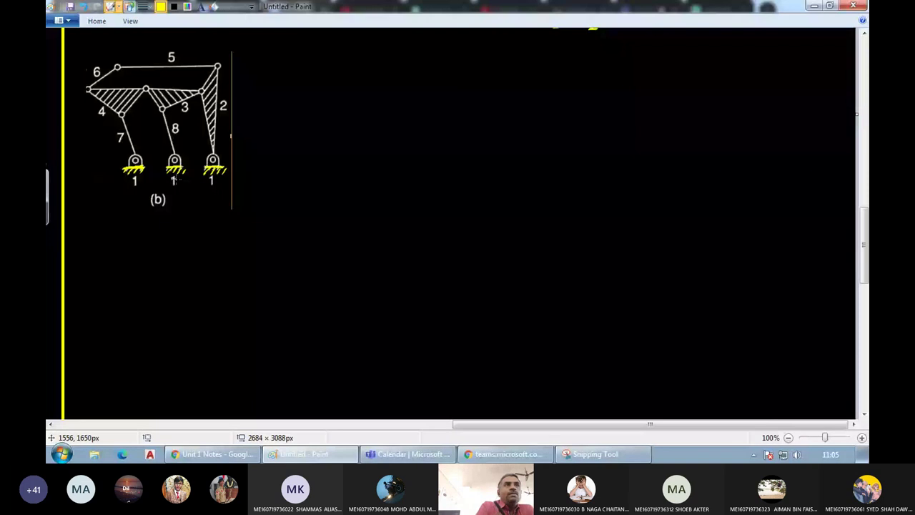
pyautogui.moveTo(127, 183); pyautogui.dragTo(215, 182)
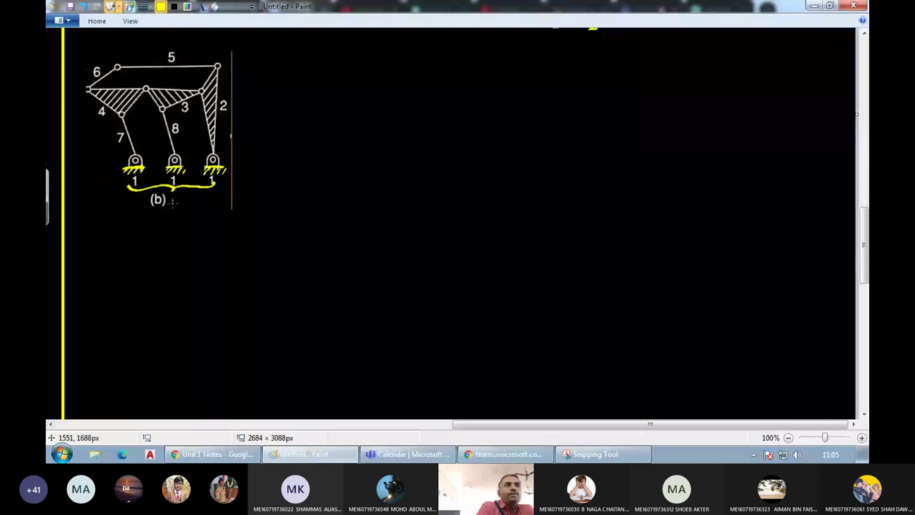
pyautogui.moveTo(173, 202); pyautogui.dragTo(220, 209)
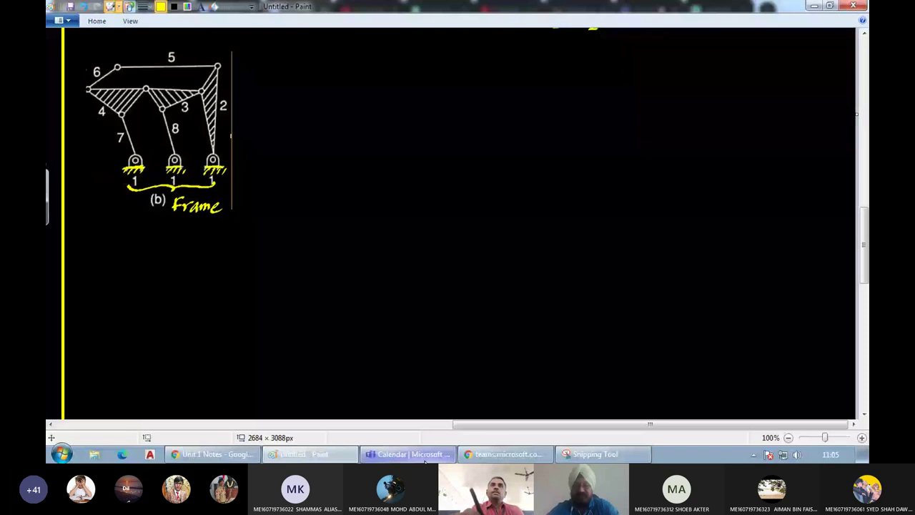
pyautogui.hotkey('alt', 'Tab')
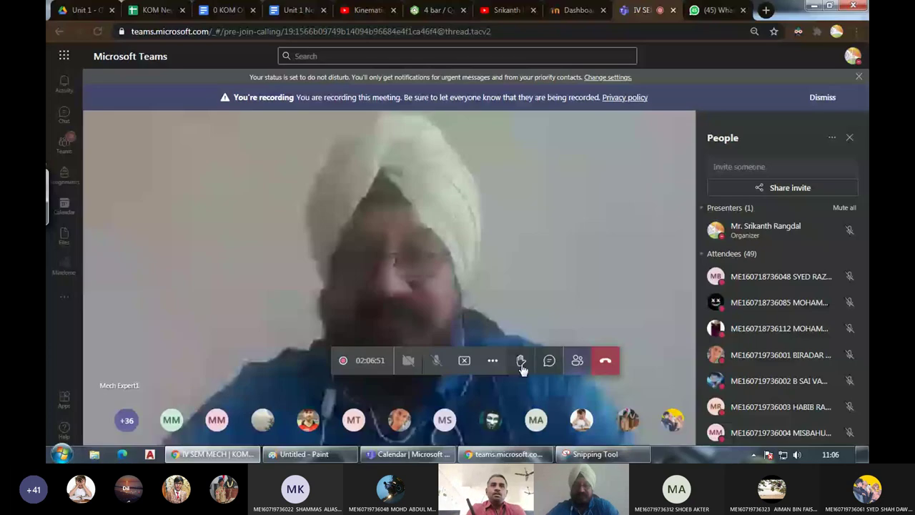